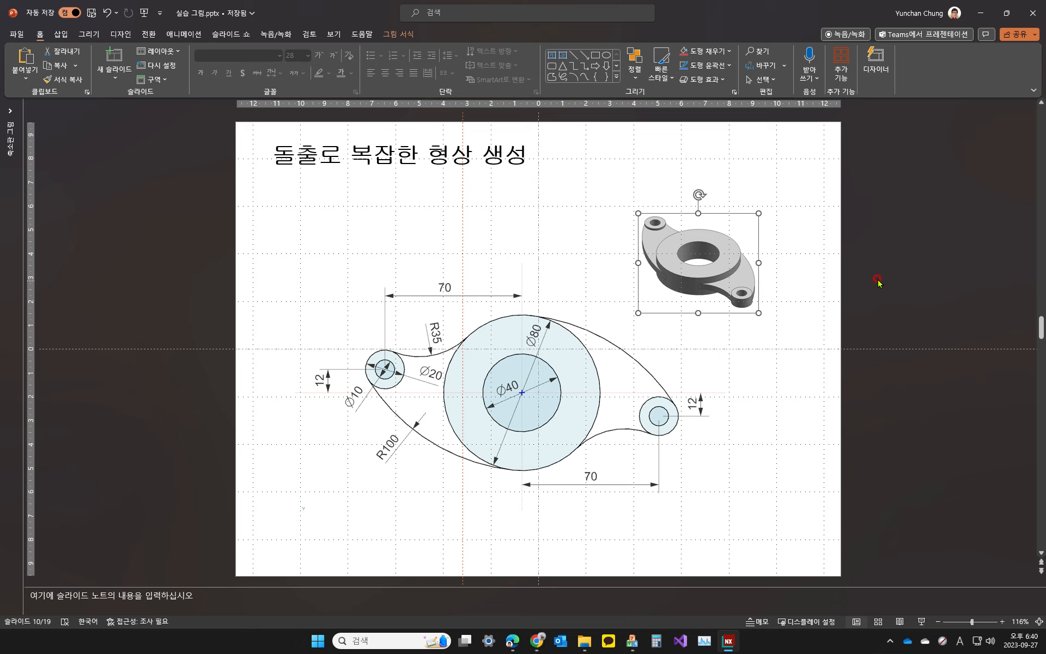
Step: Switch from the reference drawing to NX and set up a new part from the Model template in millimetres
{"action": "left_click", "coordinate": [878, 282]}
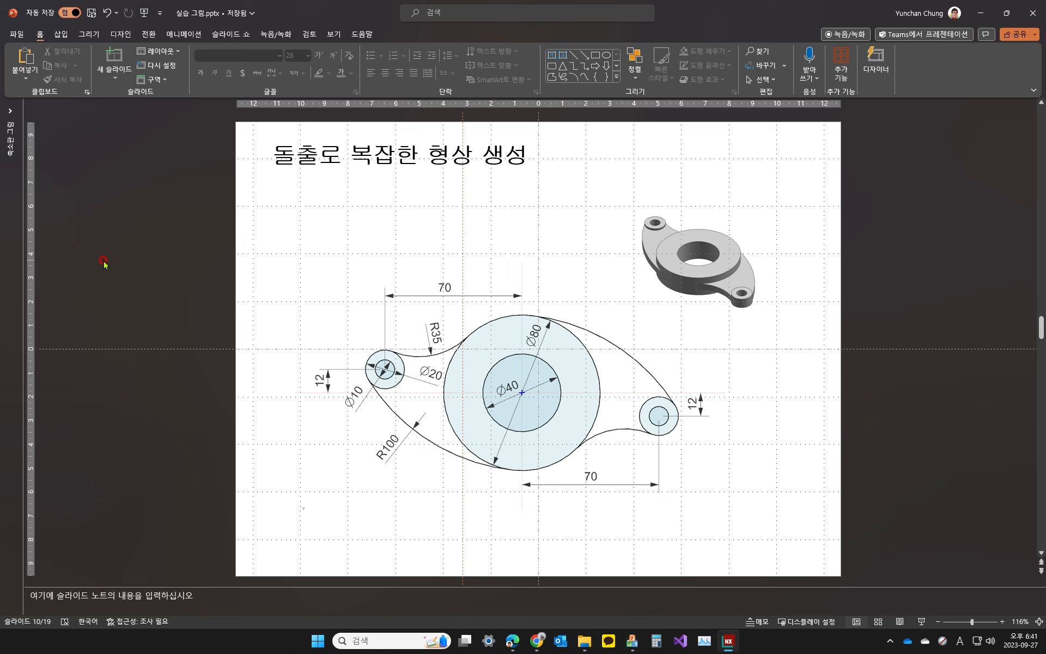
{"action": "left_click", "coordinate": [978, 14]}
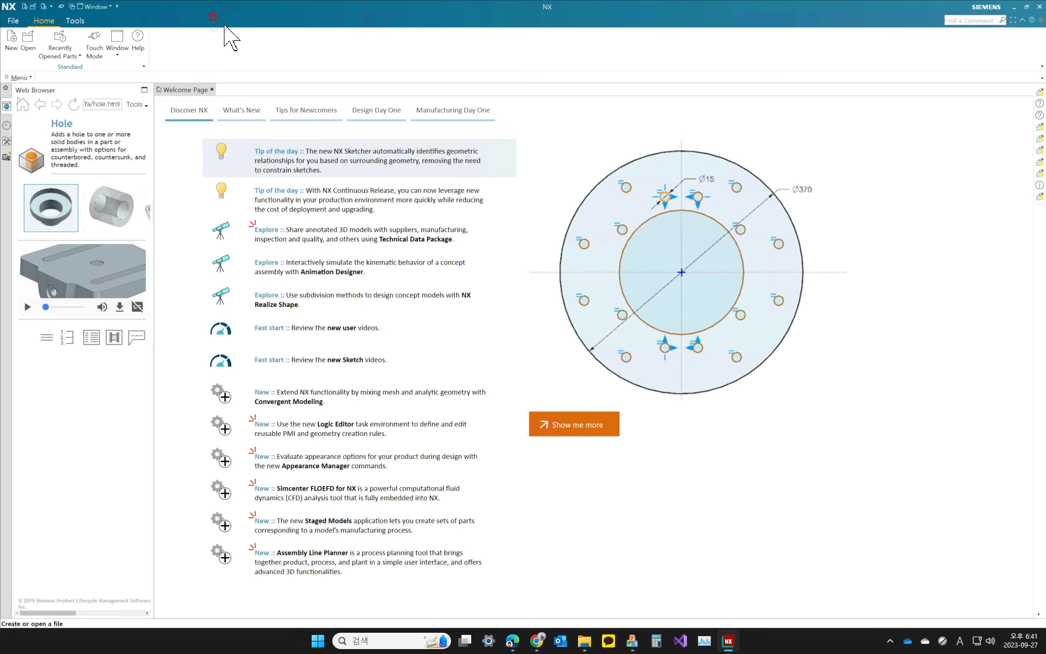
{"action": "left_click", "coordinate": [11, 44]}
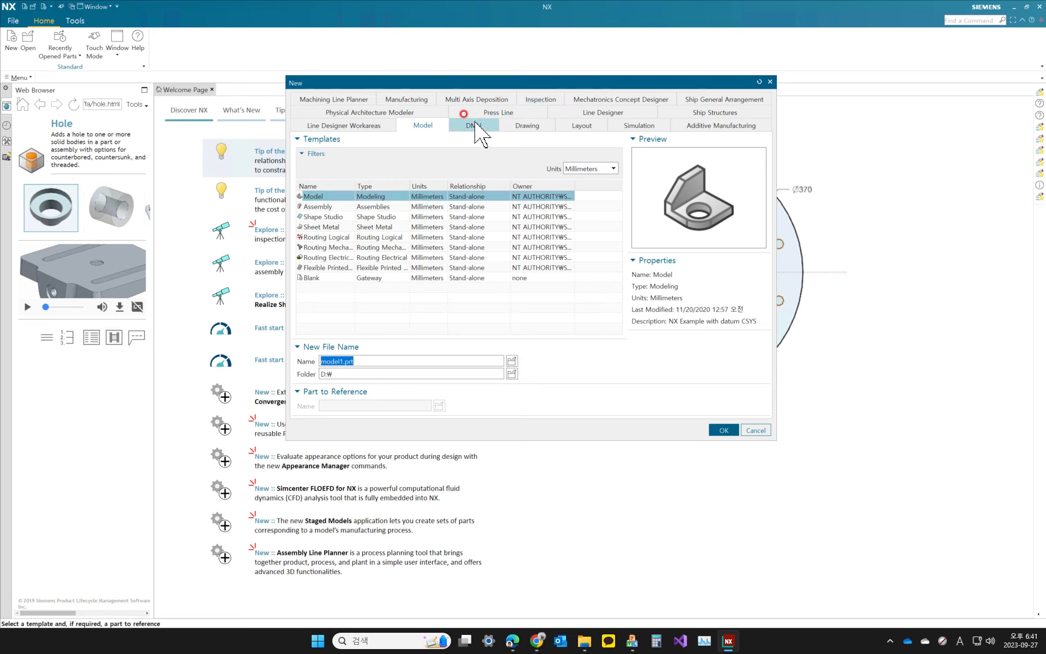
{"action": "left_click", "coordinate": [422, 124]}
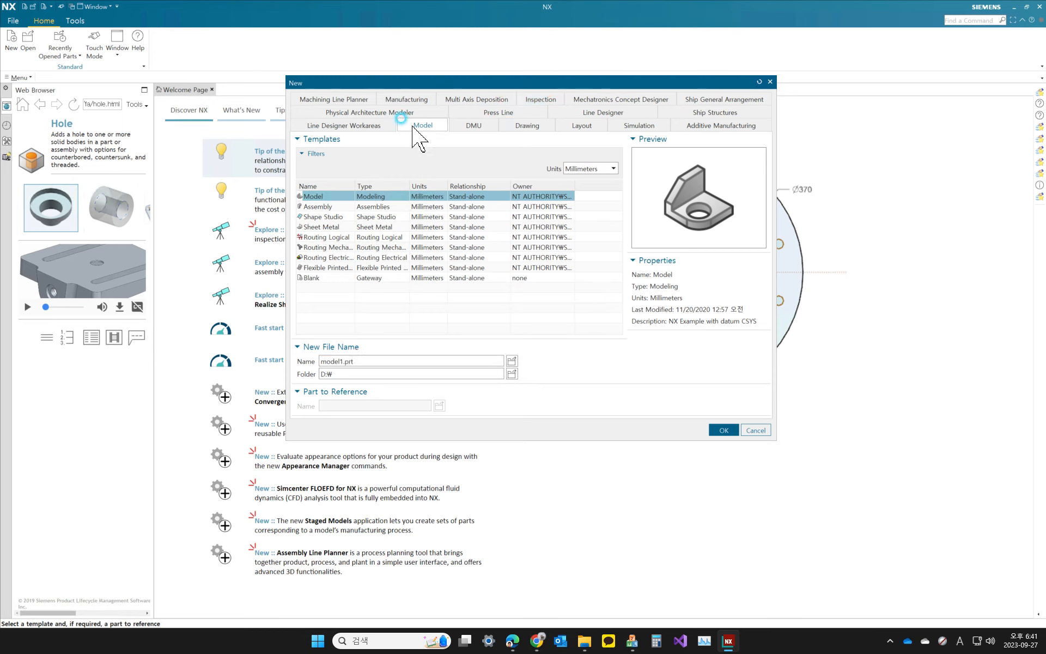
{"action": "left_click", "coordinate": [313, 196]}
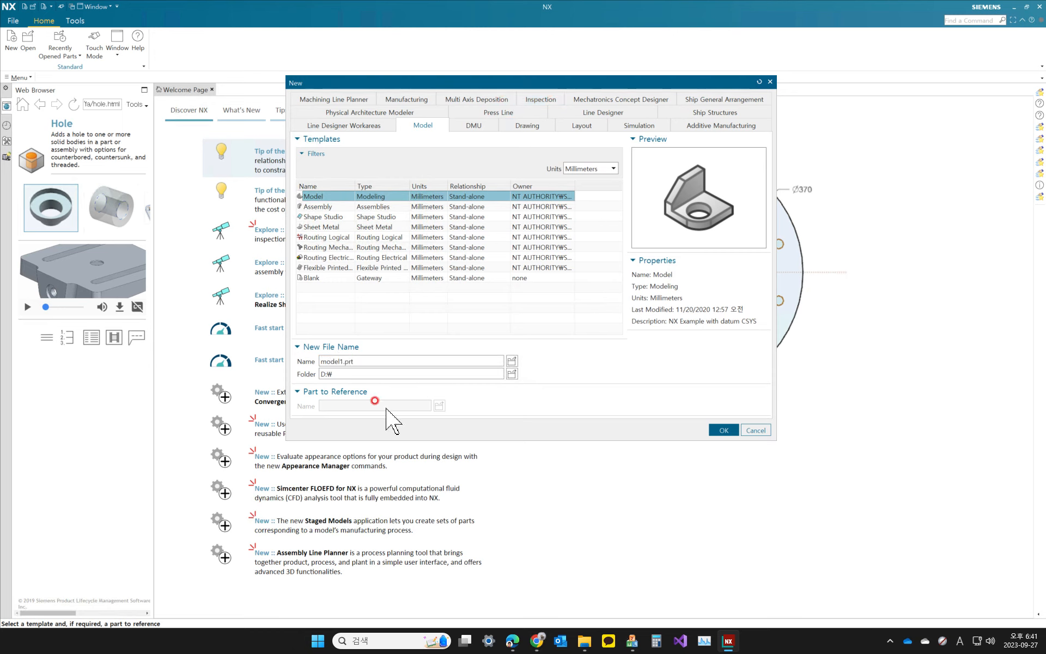
Step: Set the new part's folder to F:\1.1-Lecture.Data, name it extrude, and create it
{"action": "left_click", "coordinate": [426, 374]}
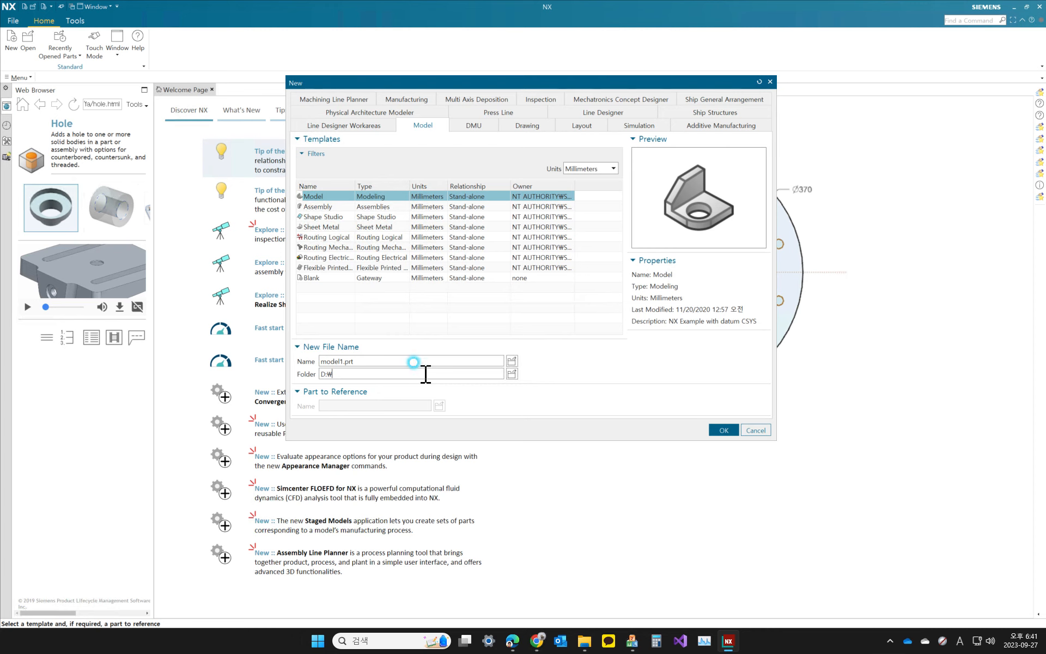
{"action": "left_click", "coordinate": [512, 373]}
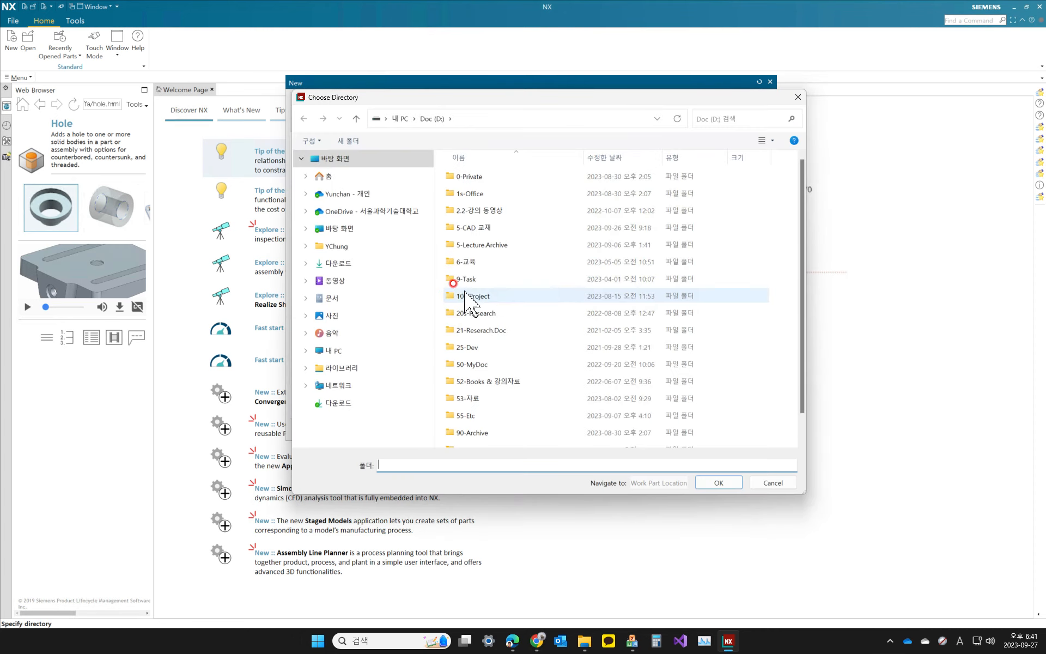
{"action": "left_click", "coordinate": [327, 350]}
{"action": "double_click", "coordinate": [616, 211]}
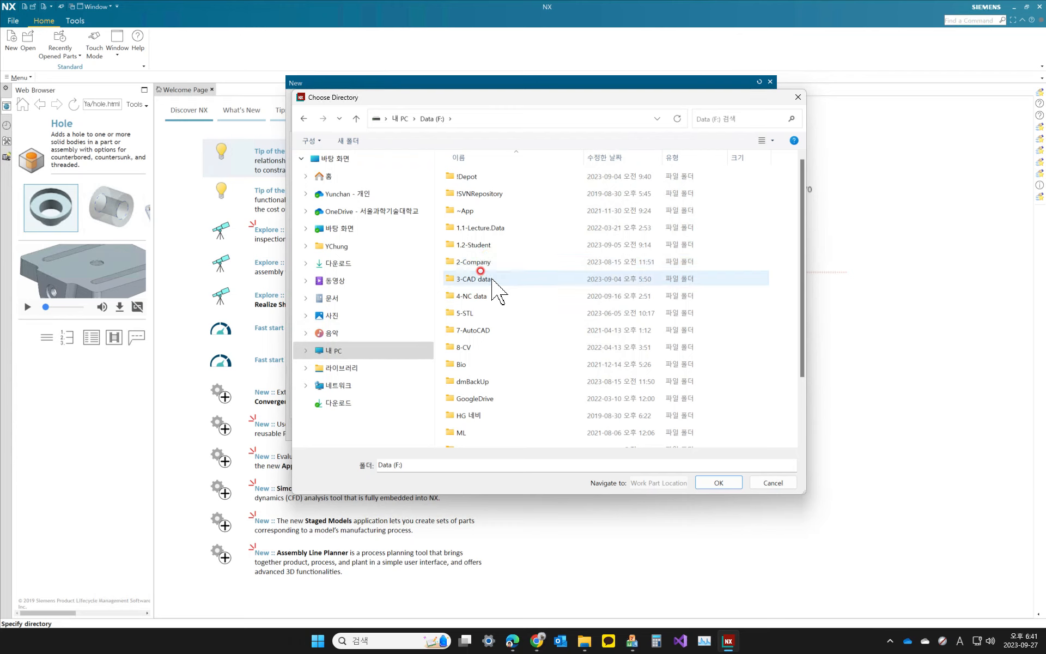
{"action": "left_click", "coordinate": [489, 231]}
{"action": "double_click", "coordinate": [480, 227]}
{"action": "scroll", "coordinate": [532, 401], "scroll_direction": "down", "scroll_amount": 6}
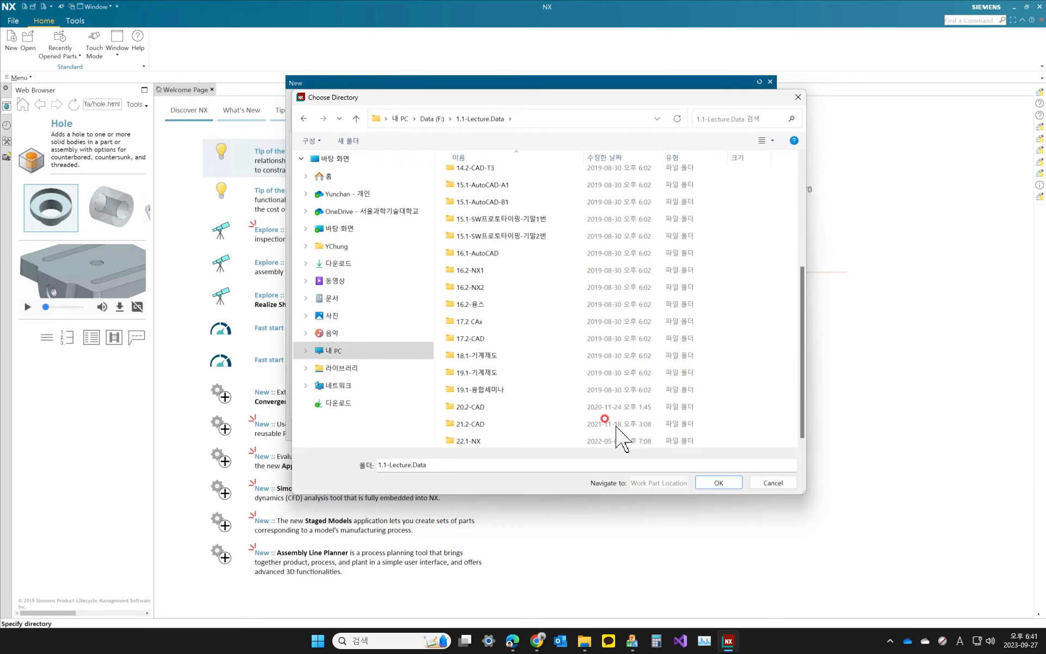
{"action": "left_click", "coordinate": [719, 482]}
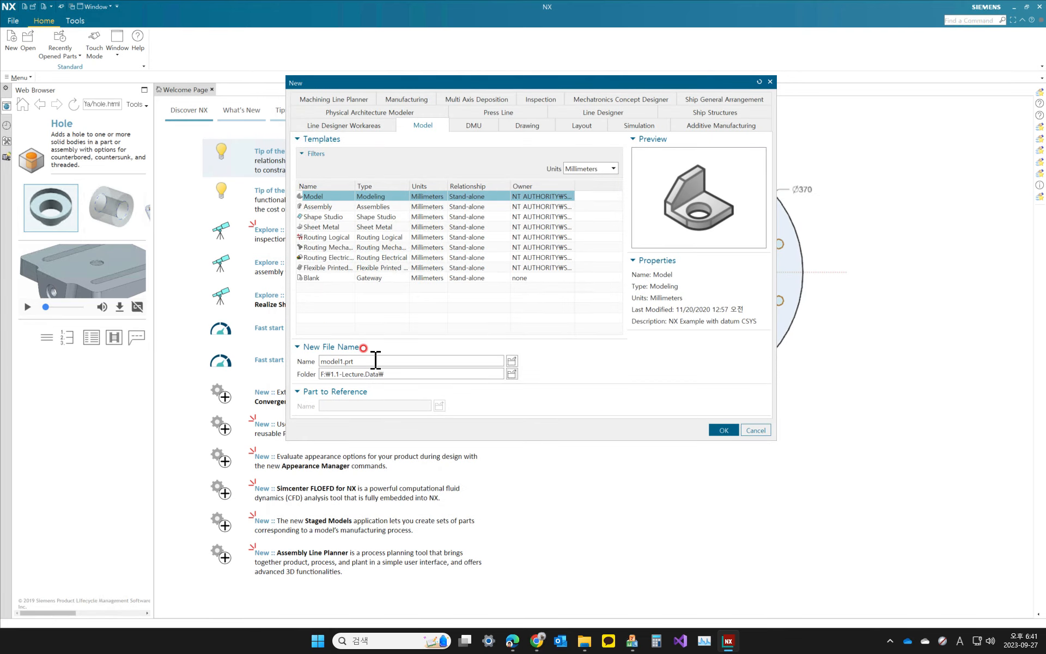
{"action": "type", "text": "extrude"}
{"action": "left_click", "coordinate": [721, 430]}
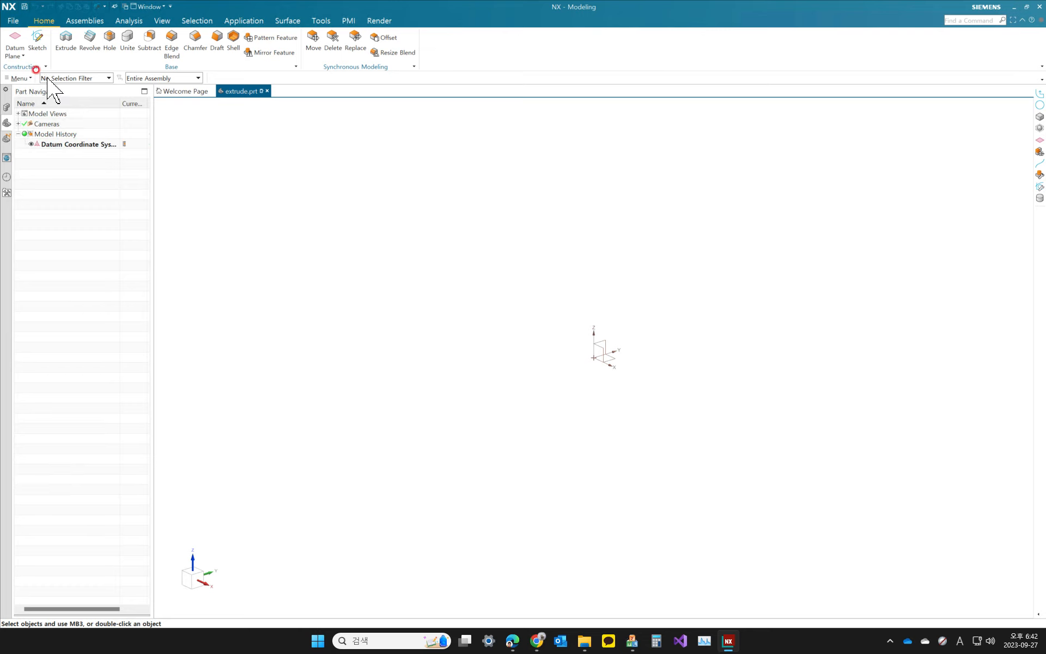
Step: Hide the Top Border Bar and turn it back on
{"action": "right_click", "coordinate": [500, 68]}
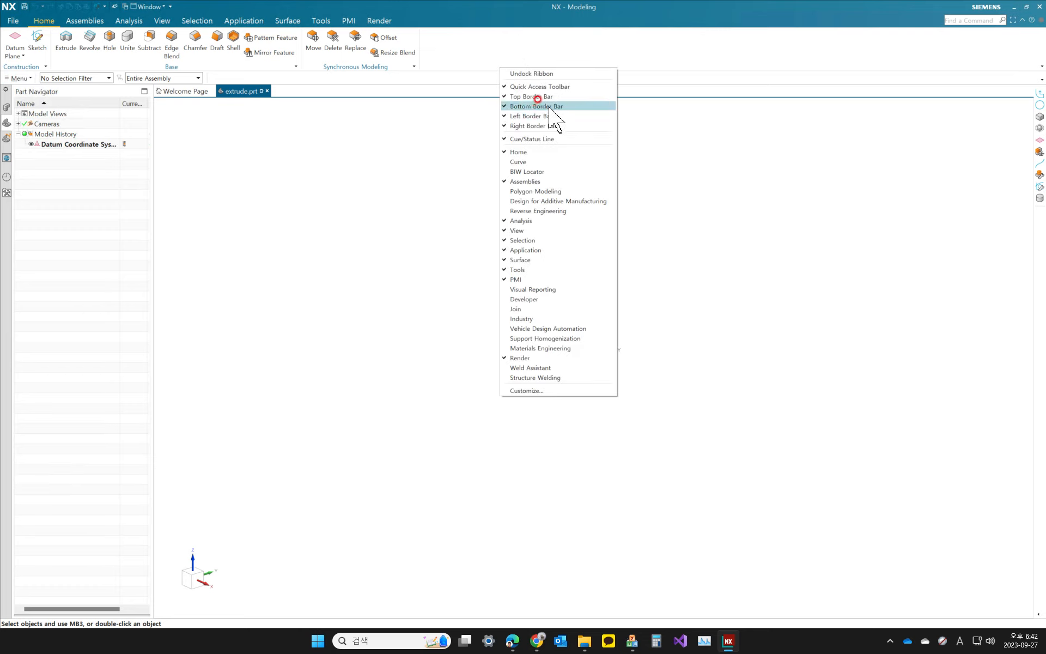
{"action": "left_click", "coordinate": [551, 97]}
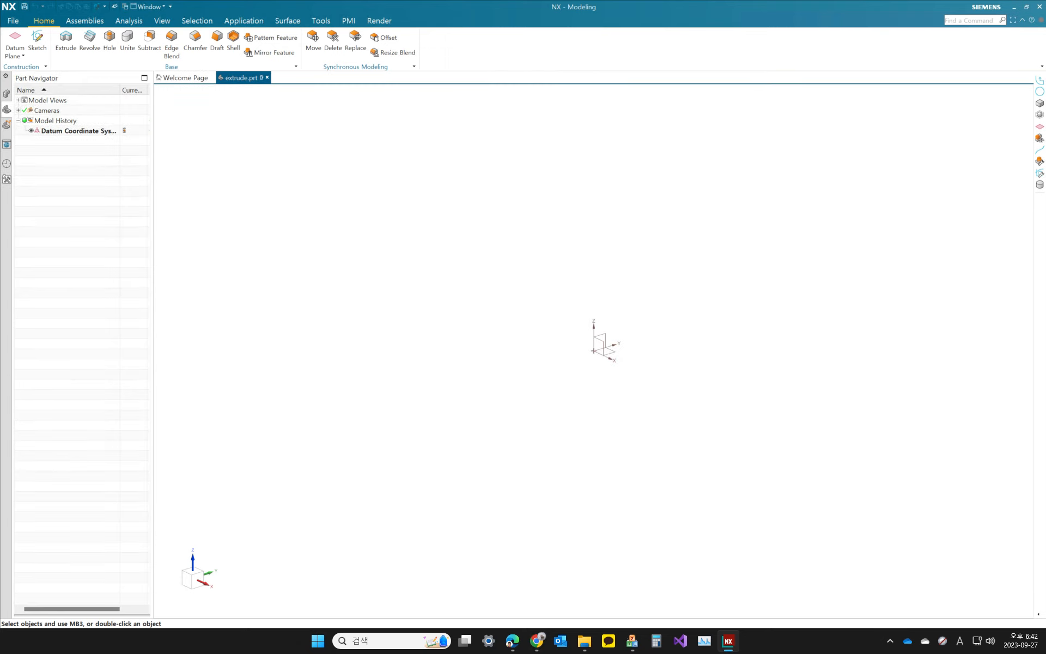
{"action": "right_click", "coordinate": [522, 46]}
{"action": "left_click", "coordinate": [553, 74]}
Step: Examine the available selection filters, the assembly structure, and the part's model history with its datum coordinate system
{"action": "left_click", "coordinate": [20, 78]}
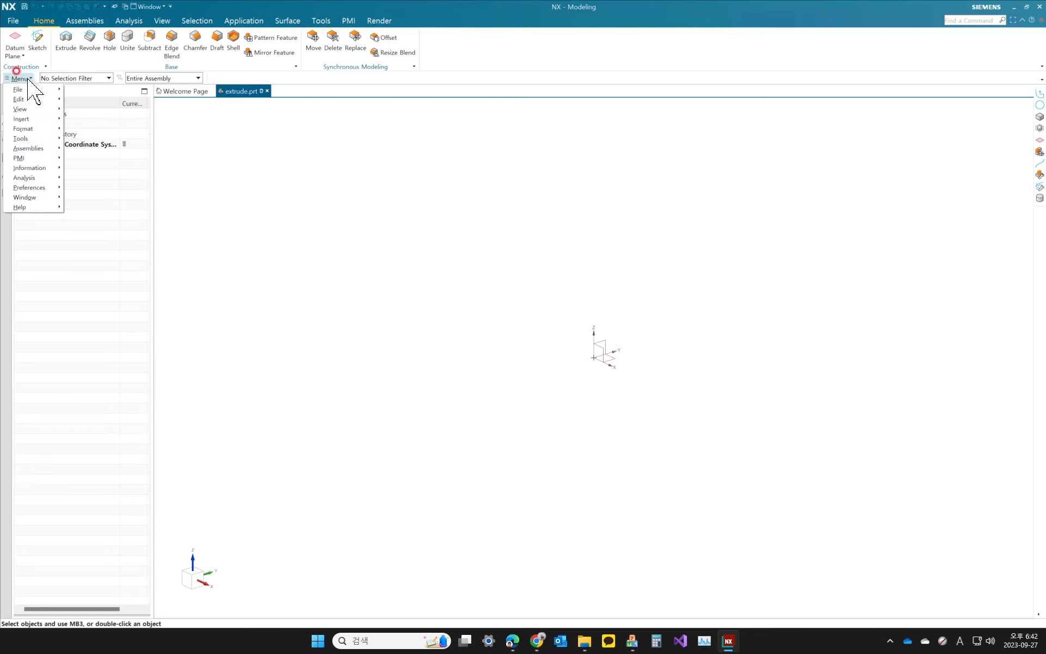
{"action": "left_click", "coordinate": [109, 79]}
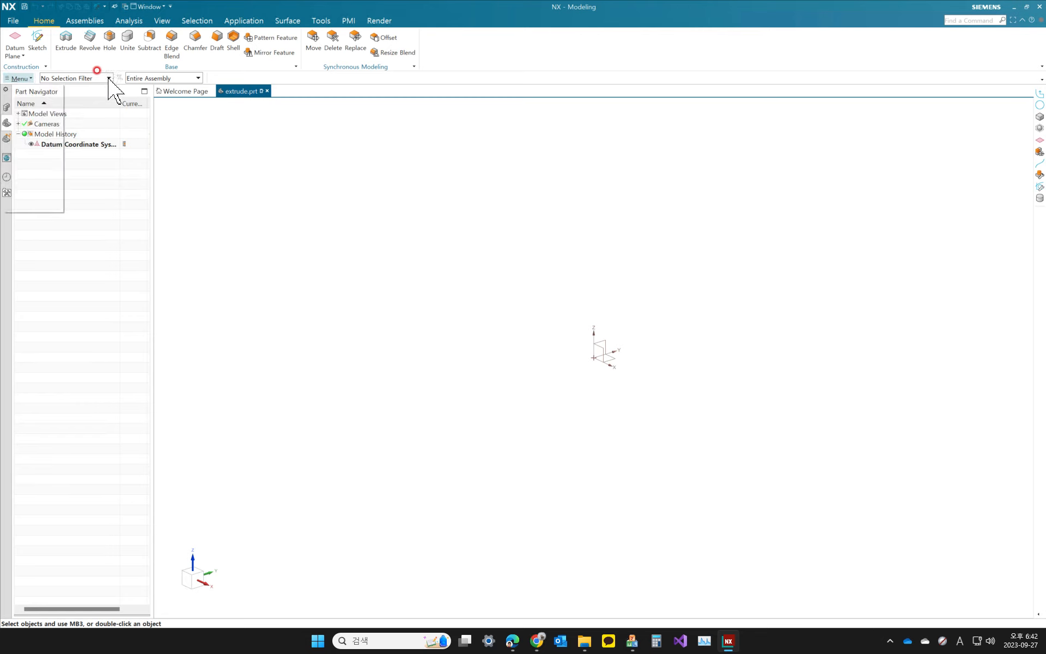
{"action": "left_click", "coordinate": [109, 78]}
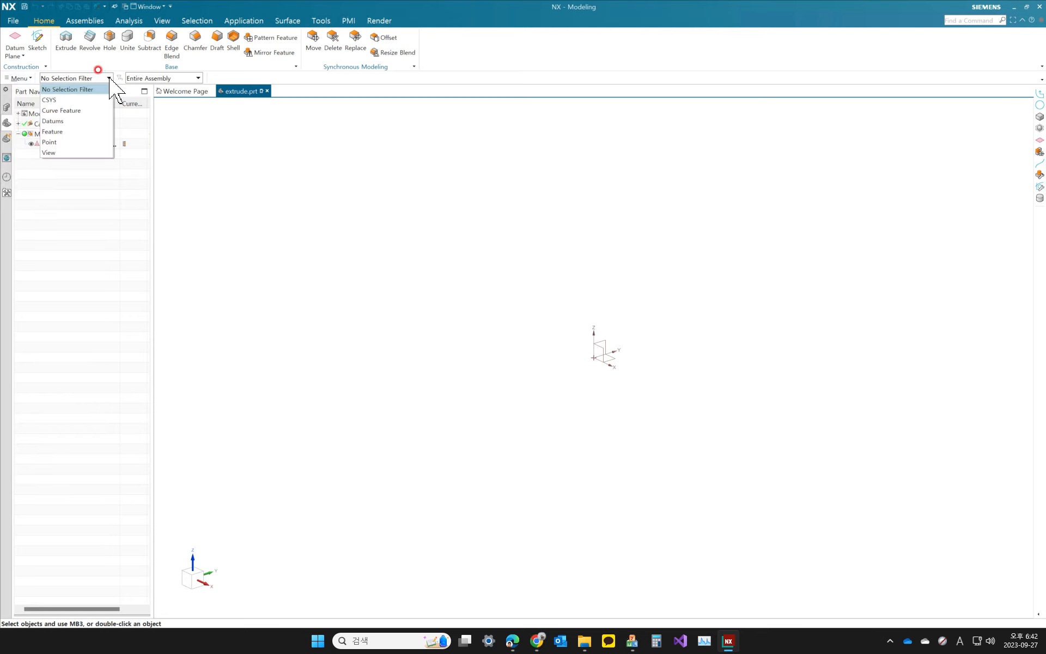
{"action": "left_click", "coordinate": [286, 83]}
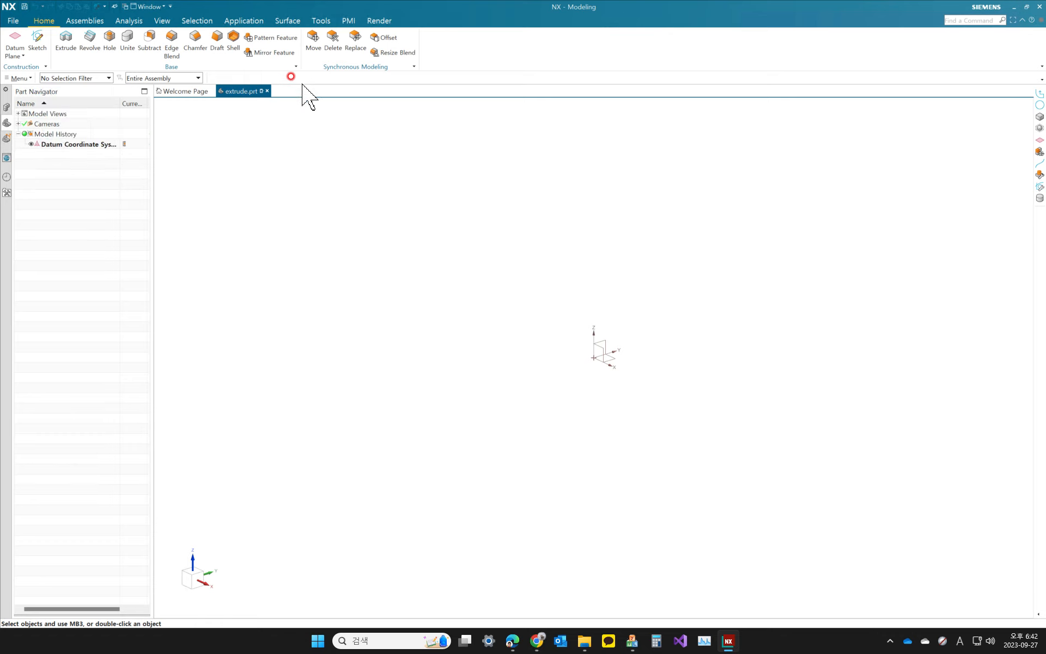
{"action": "left_click", "coordinate": [6, 122]}
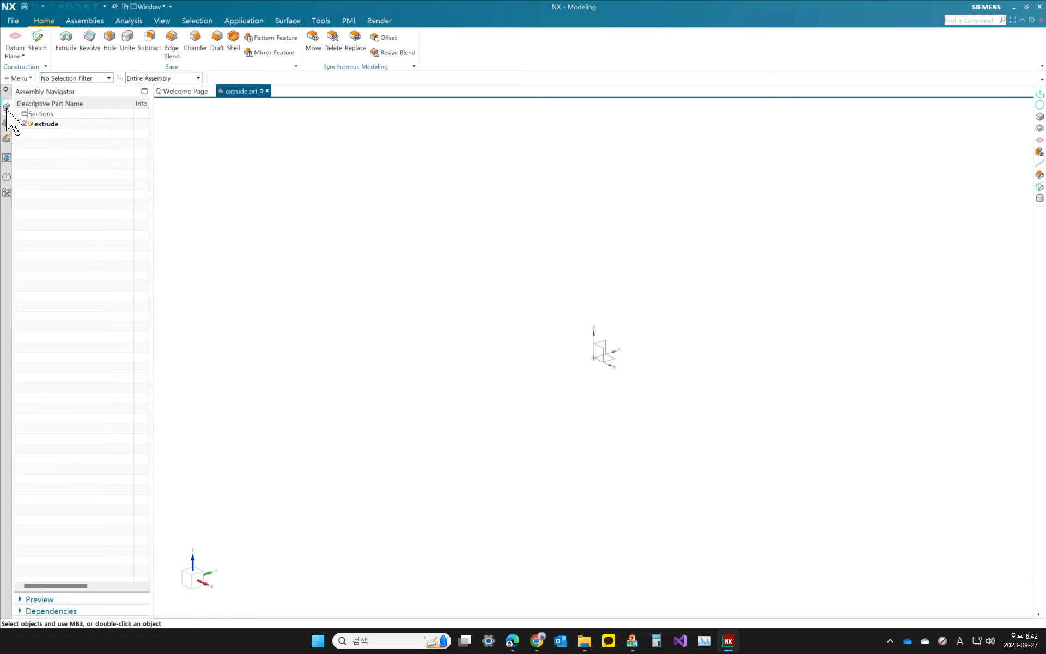
{"action": "left_click", "coordinate": [6, 123]}
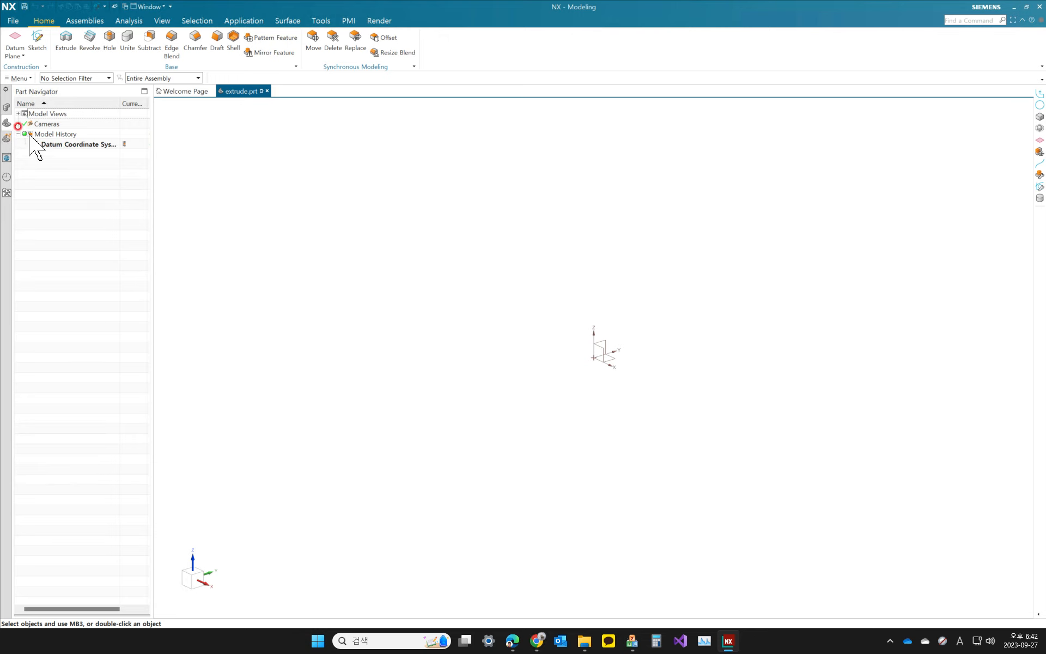
{"action": "scroll", "coordinate": [670, 383], "scroll_direction": "up", "scroll_amount": 3}
{"action": "scroll", "coordinate": [669, 383], "scroll_direction": "down", "scroll_amount": 2}
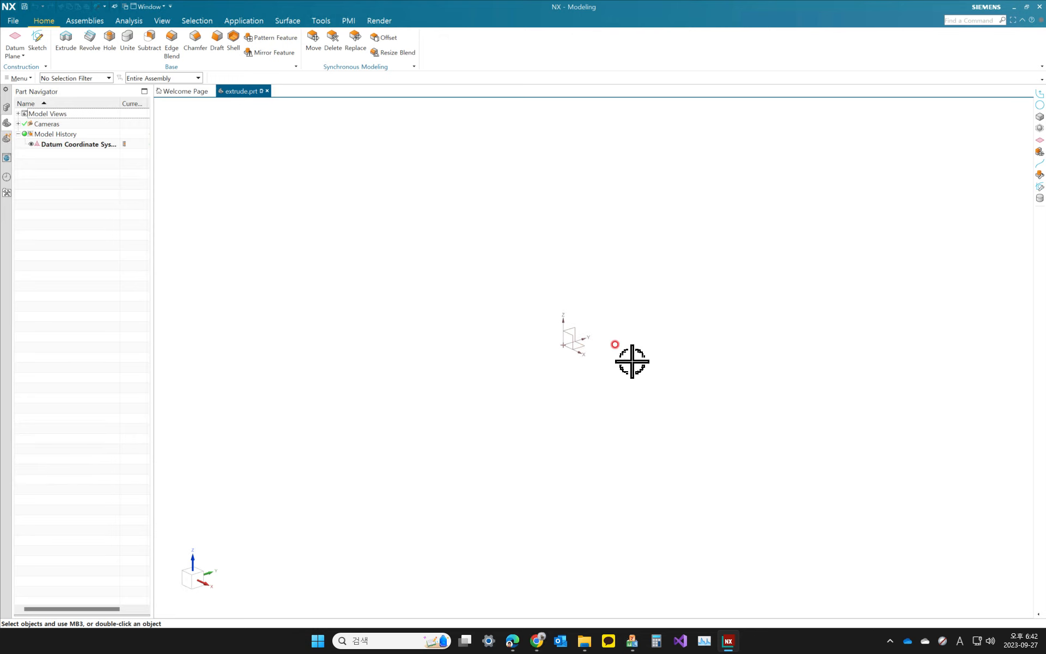
{"action": "left_click", "coordinate": [82, 146]}
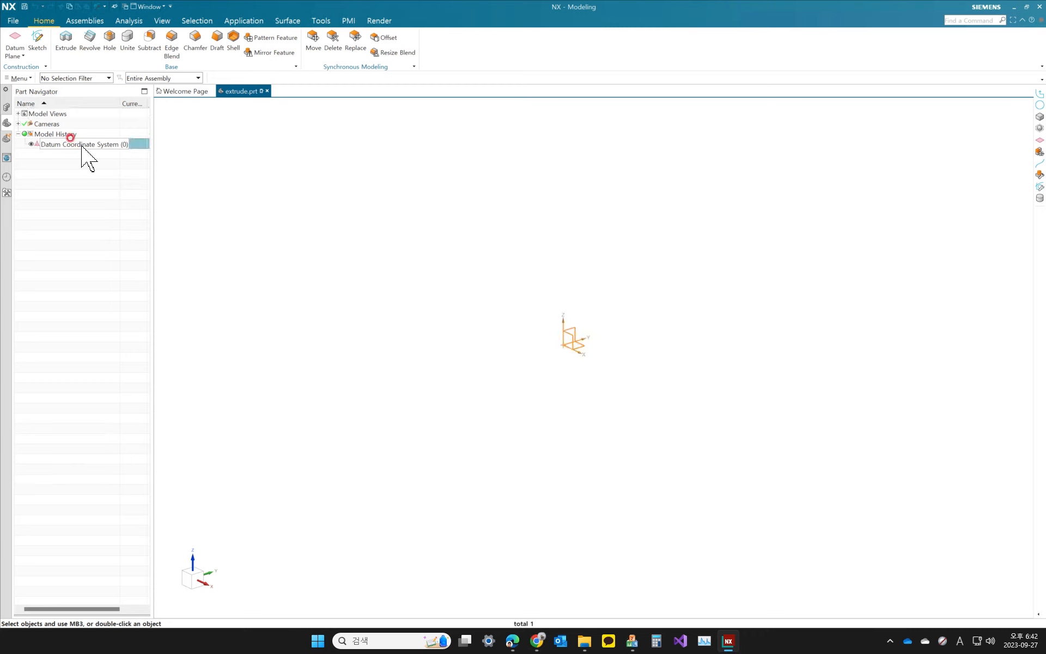
{"action": "key", "text": "Escape"}
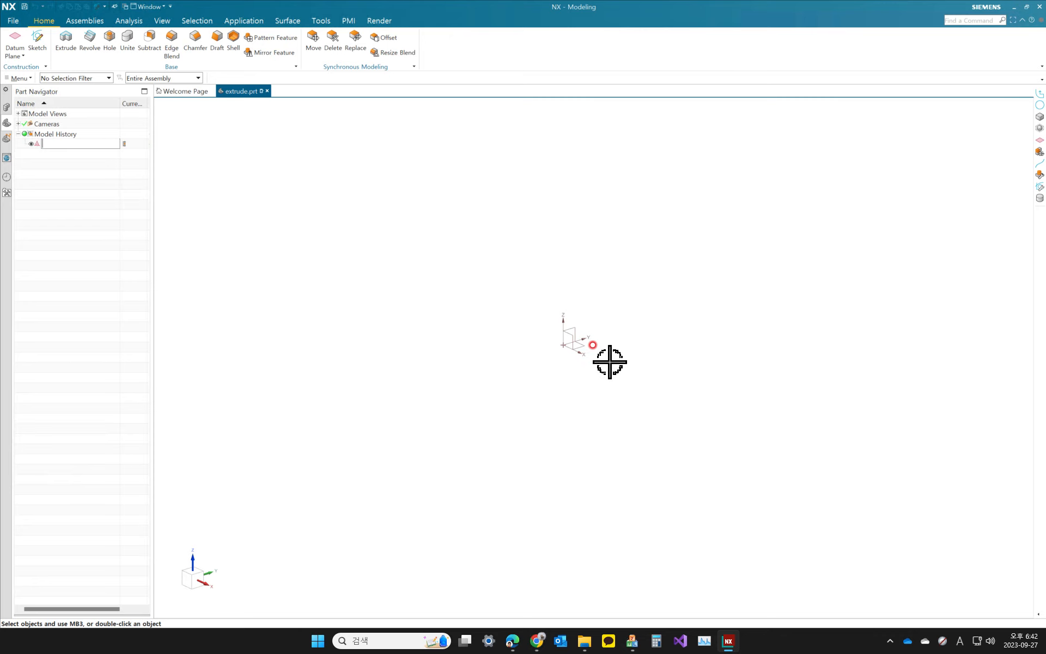
Step: Create a sketch on the XY plane with the On Plane type
{"action": "left_click", "coordinate": [37, 41]}
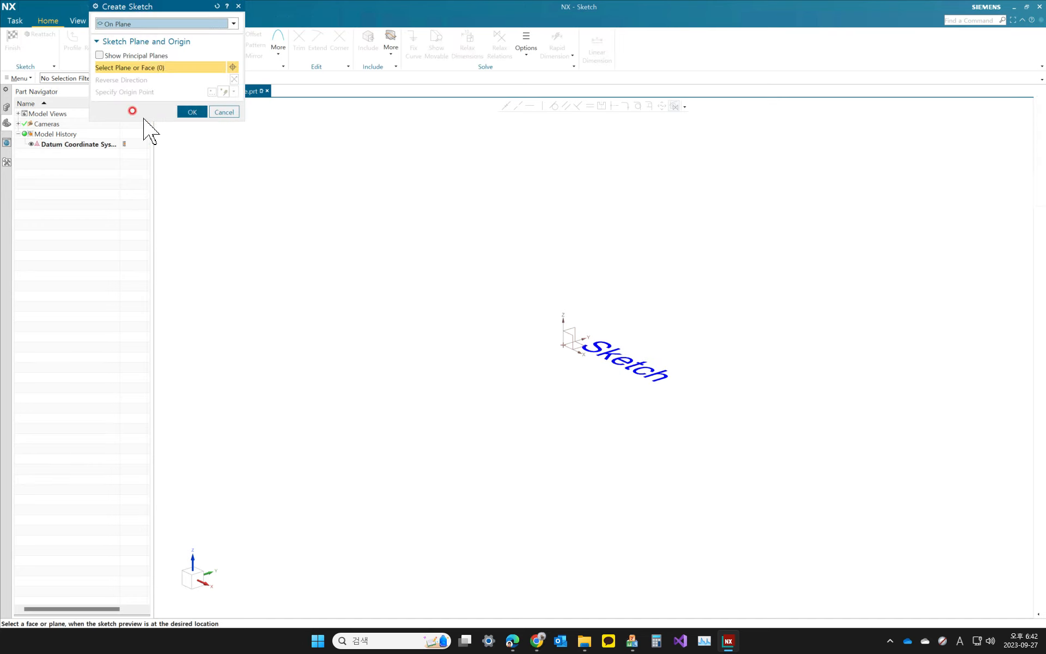
{"action": "left_click_drag", "start_coordinate": [144, 10], "coordinate": [309, 247]}
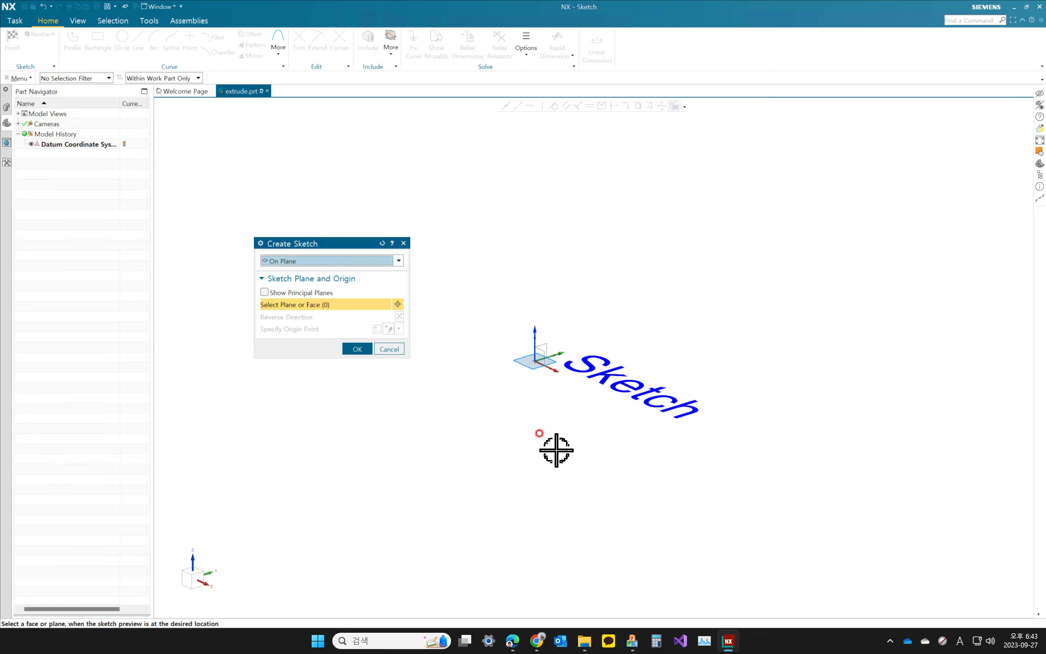
{"action": "left_click", "coordinate": [305, 261]}
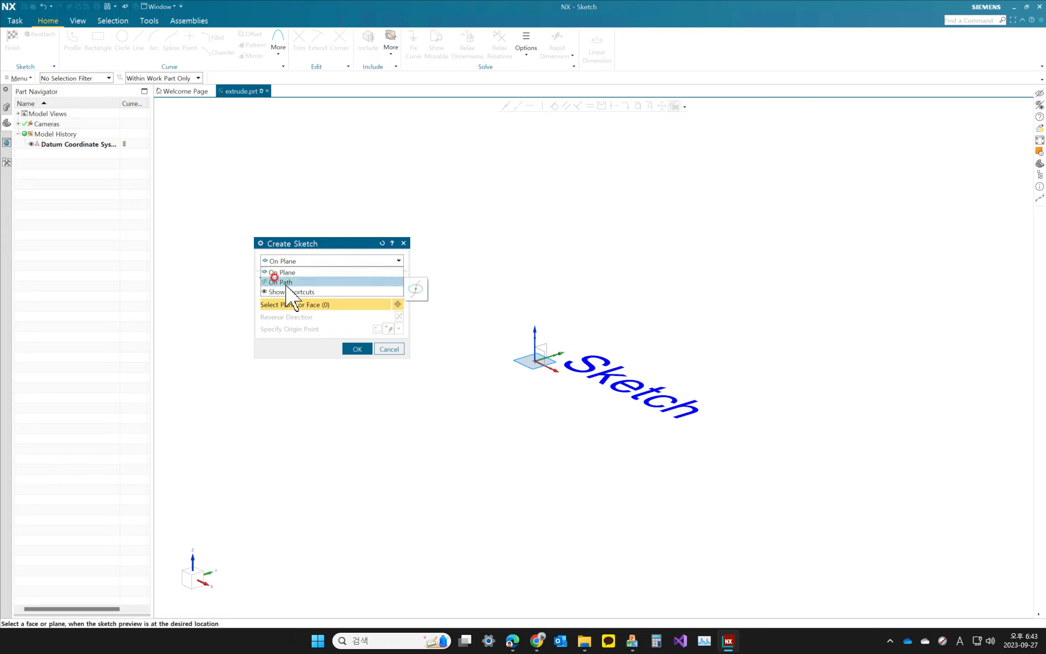
{"action": "left_click", "coordinate": [319, 272]}
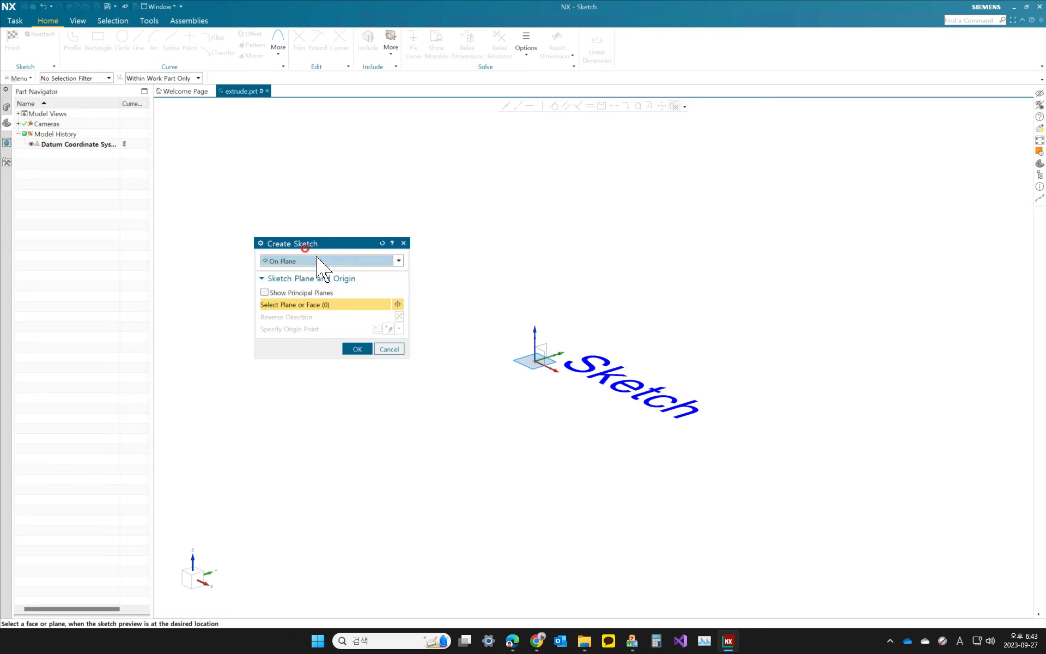
{"action": "left_click", "coordinate": [357, 349]}
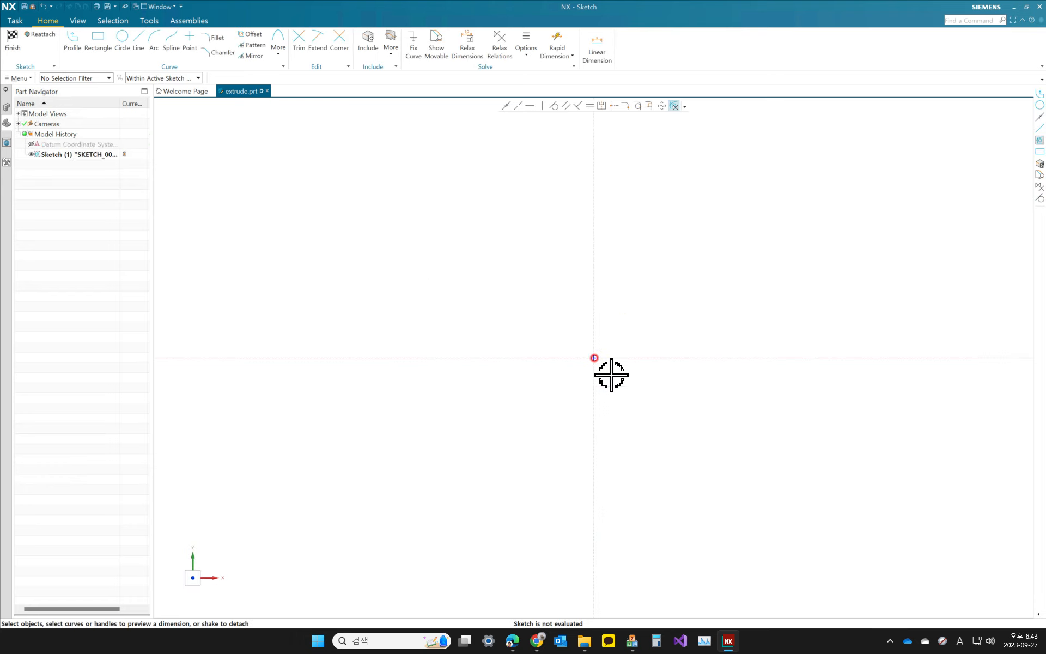
Step: View the sketch plane from several directions and orient the view back to the sketch
{"action": "mouse_move", "coordinate": [710, 293]}
{"action": "middle_mouse_down"}
{"action": "mouse_move", "coordinate": [670, 338]}
{"action": "mouse_move", "coordinate": [679, 280]}
{"action": "mouse_move", "coordinate": [707, 275]}
{"action": "mouse_move", "coordinate": [708, 327]}
{"action": "mouse_move", "coordinate": [693, 320]}
{"action": "mouse_move", "coordinate": [704, 287]}
{"action": "mouse_move", "coordinate": [708, 312]}
{"action": "mouse_move", "coordinate": [714, 236]}
{"action": "mouse_move", "coordinate": [763, 241]}
{"action": "middle_mouse_up"}
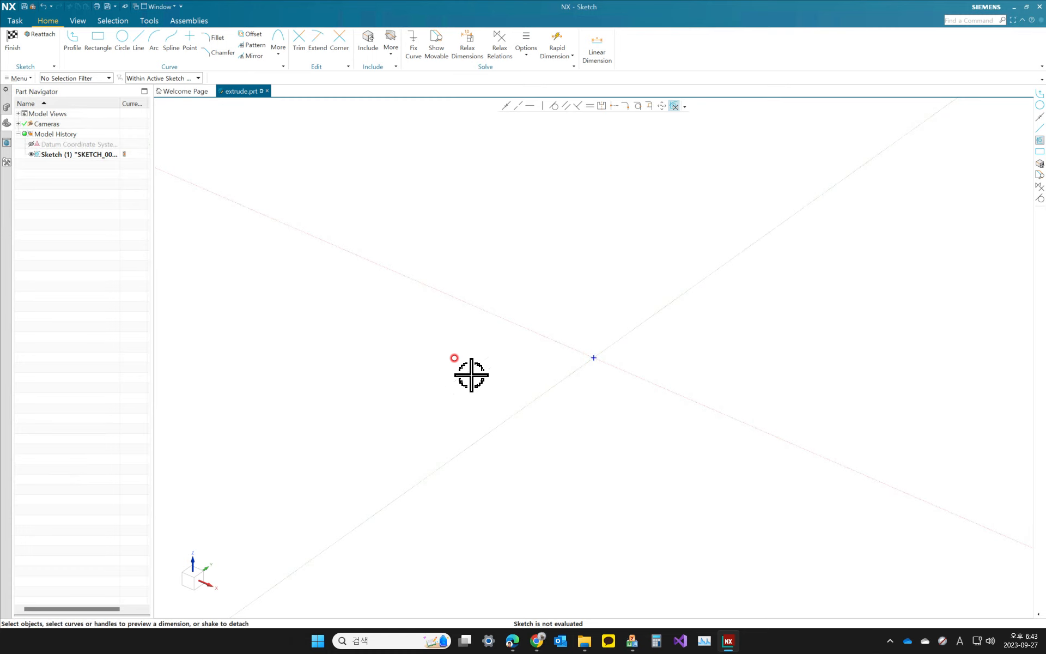
{"action": "middle_click_drag", "start_coordinate": [469, 374], "coordinate": [512, 296]}
{"action": "left_click", "coordinate": [193, 572]}
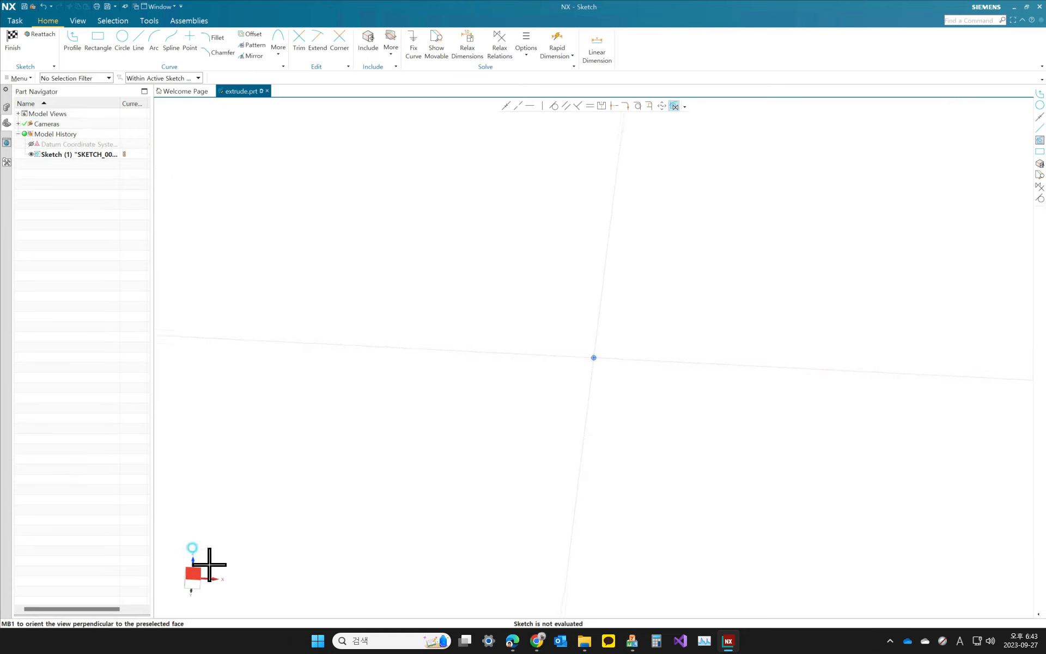
{"action": "middle_click_drag", "start_coordinate": [263, 589], "coordinate": [252, 600]}
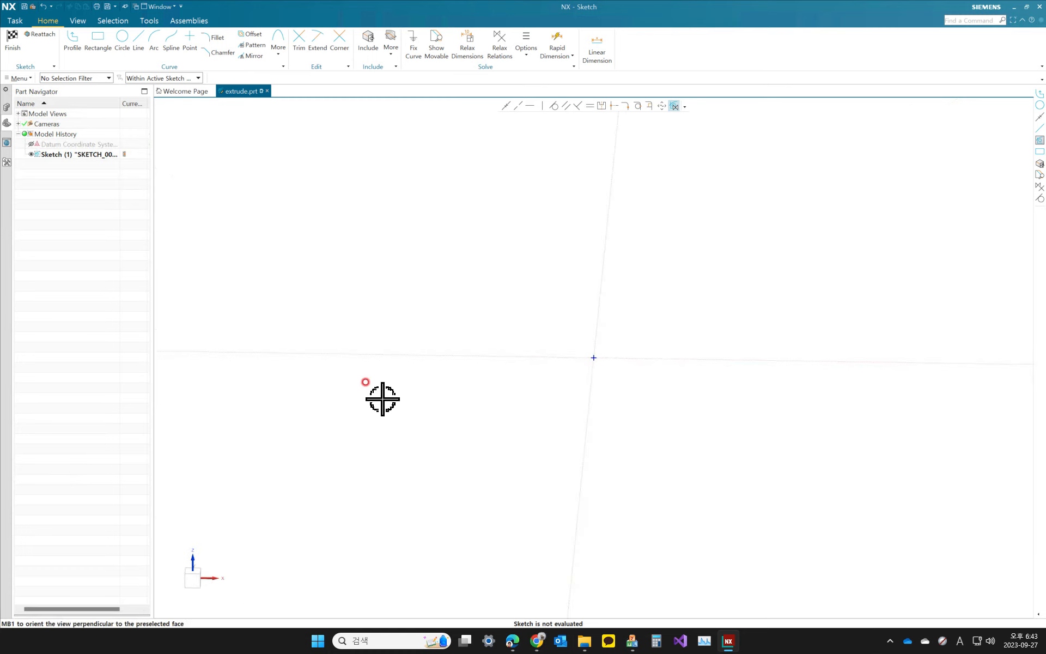
{"action": "left_click", "coordinate": [194, 576]}
{"action": "mouse_move", "coordinate": [254, 526]}
{"action": "middle_mouse_down"}
{"action": "mouse_move", "coordinate": [294, 517]}
{"action": "mouse_move", "coordinate": [245, 567]}
{"action": "mouse_move", "coordinate": [203, 571]}
{"action": "middle_mouse_up"}
{"action": "left_click", "coordinate": [196, 570]}
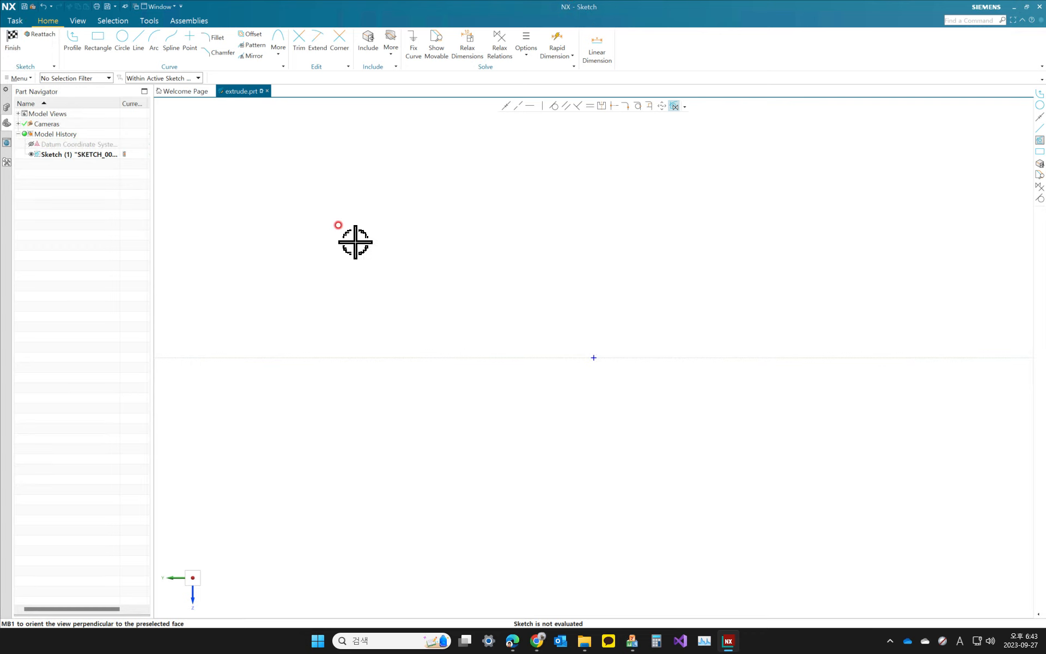
{"action": "left_click", "coordinate": [78, 21]}
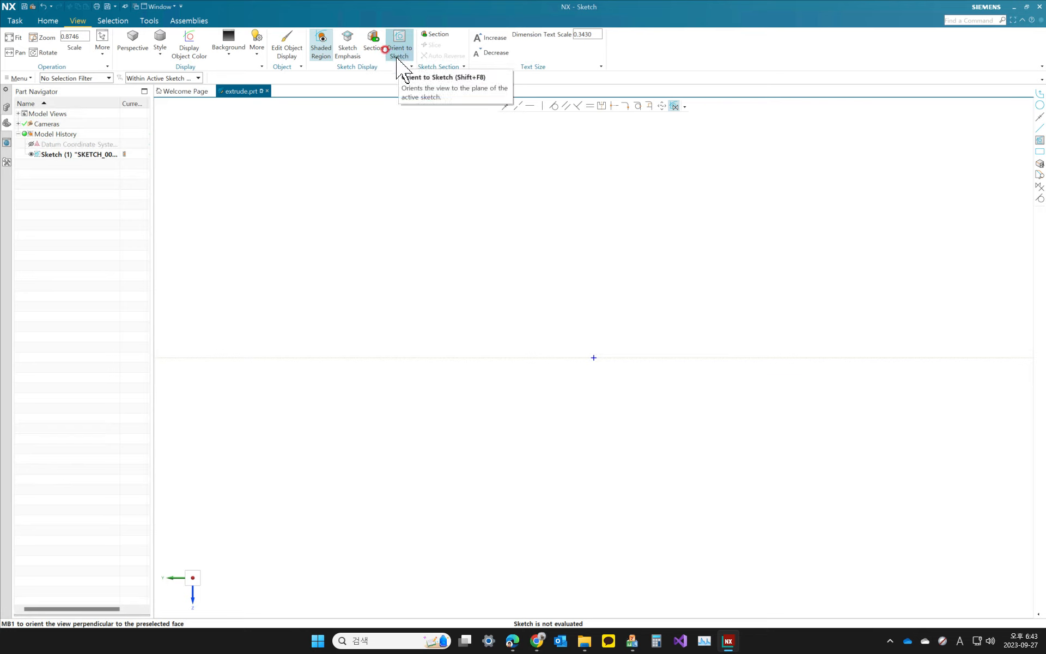
{"action": "left_click", "coordinate": [390, 34]}
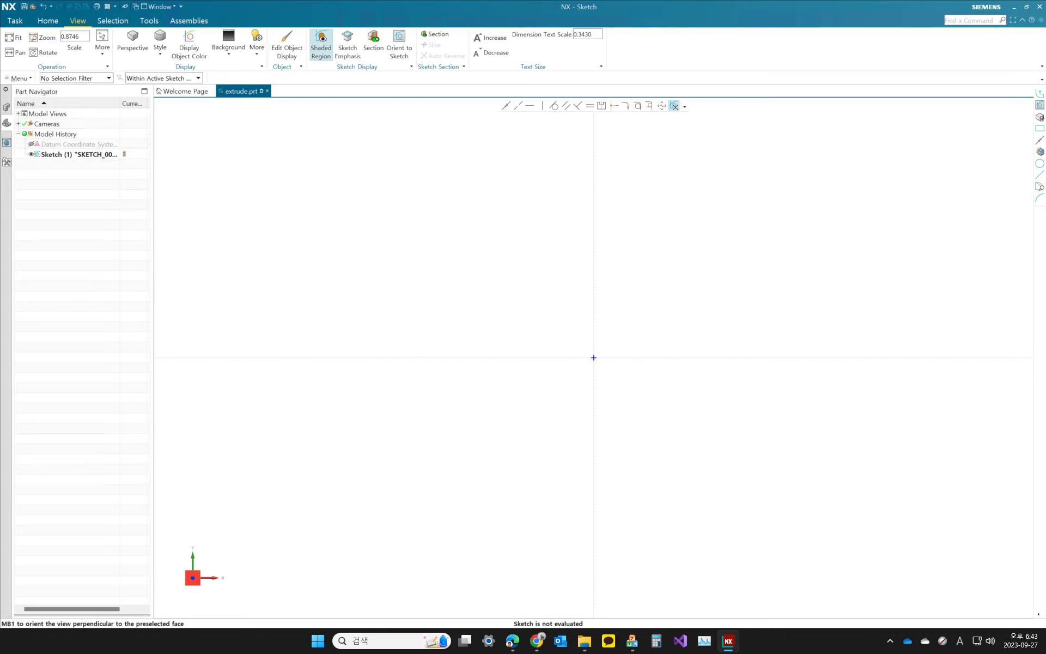
Step: Start the Circle command, try the three-point method, and return to drawing circles by center and diameter
{"action": "left_click", "coordinate": [48, 21]}
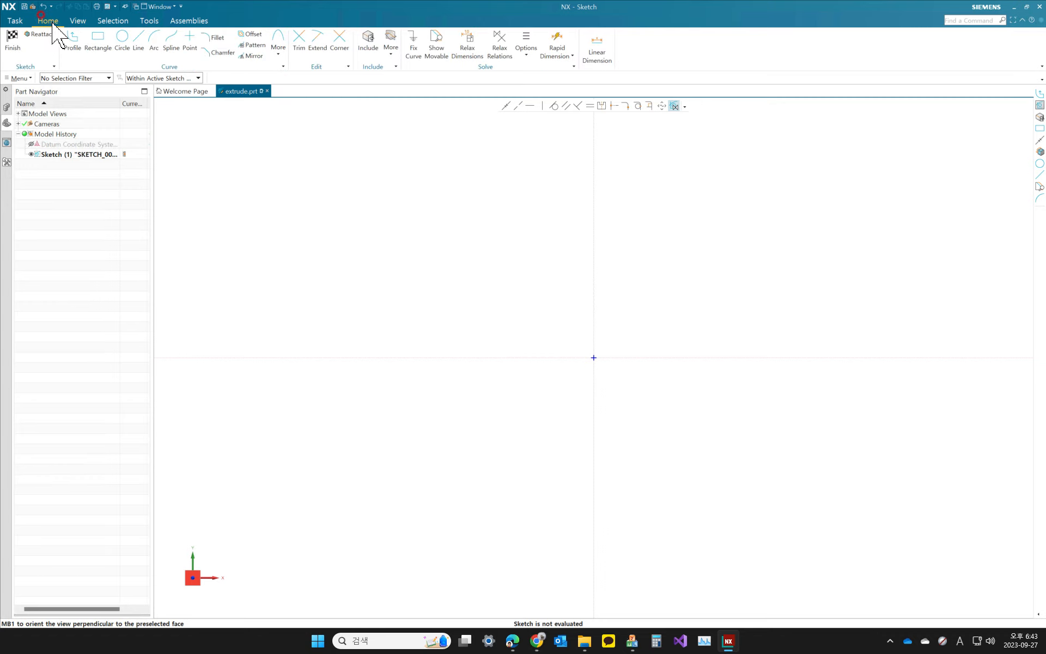
{"action": "left_click", "coordinate": [122, 38]}
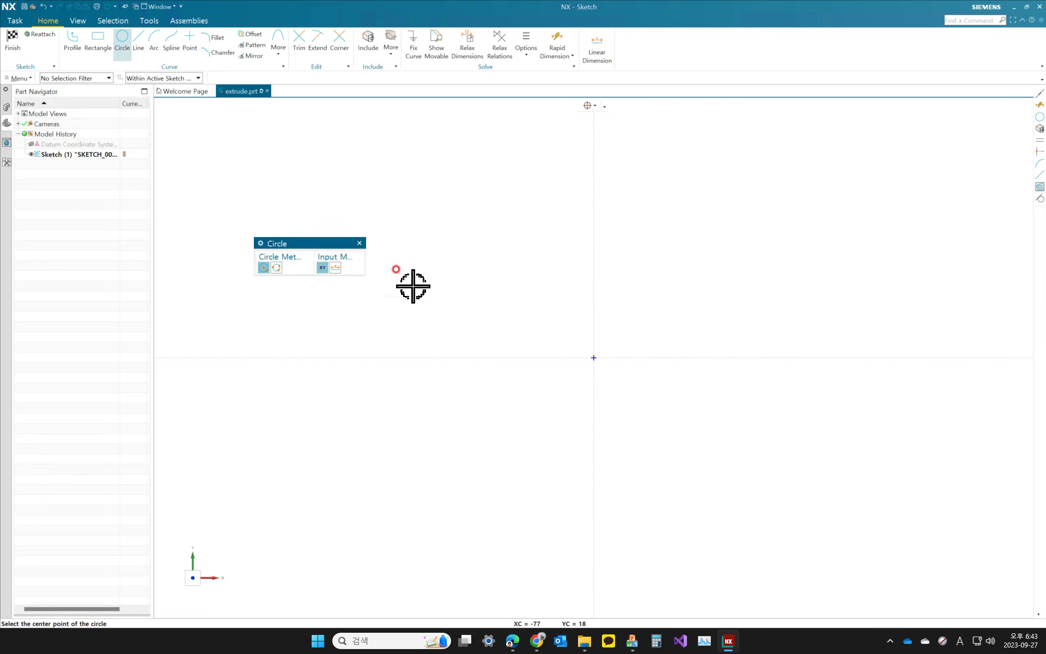
{"action": "left_click_drag", "start_coordinate": [304, 247], "coordinate": [306, 175]}
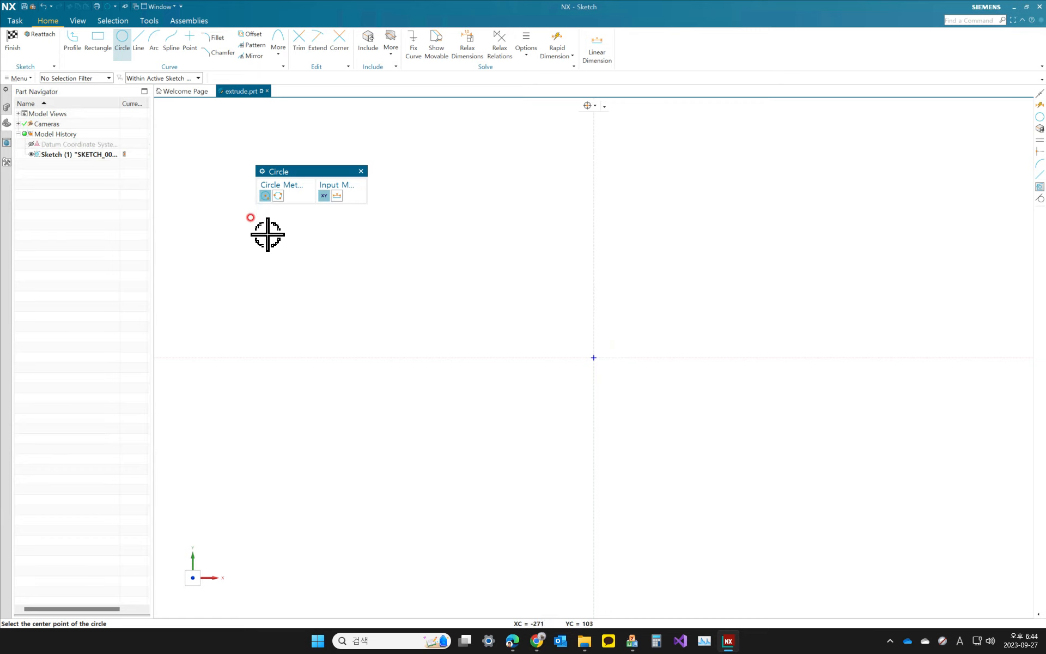
{"action": "left_click", "coordinate": [278, 195]}
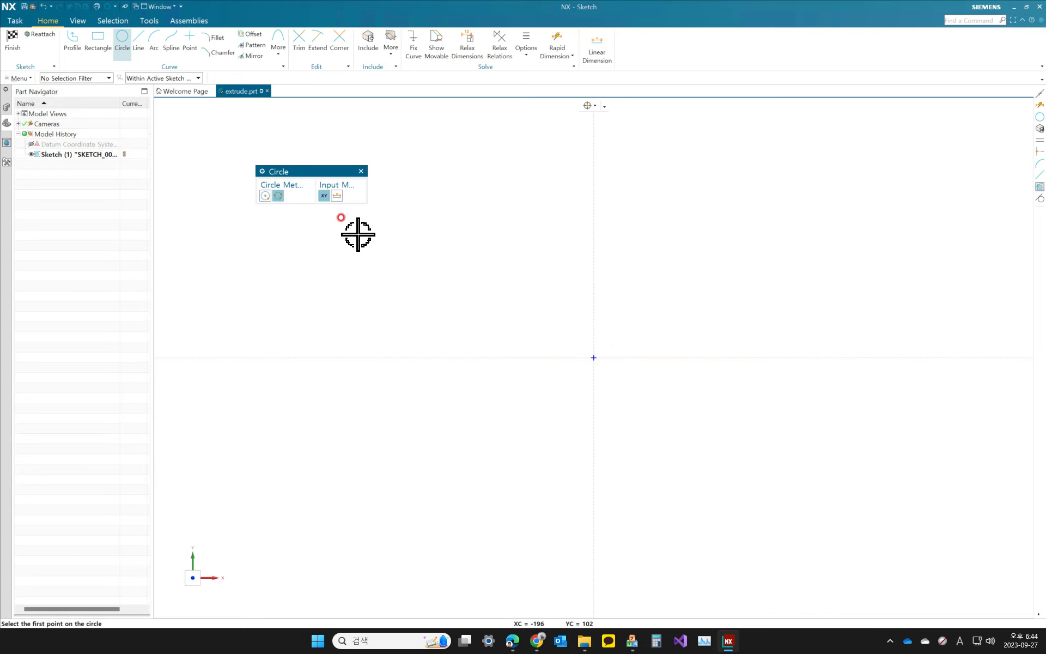
{"action": "left_click", "coordinate": [265, 195]}
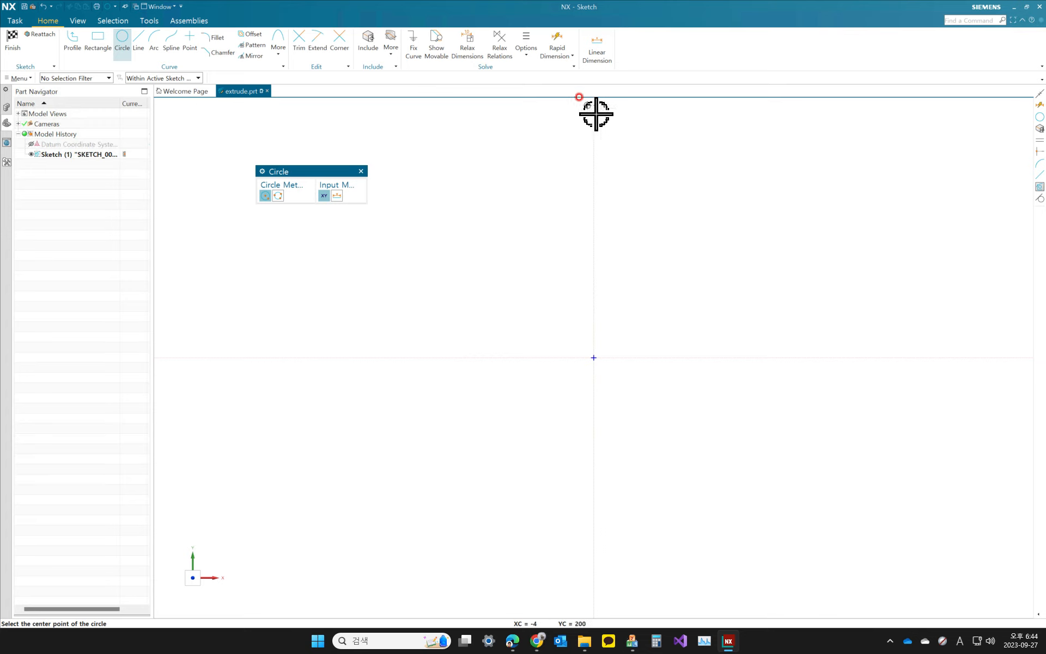
Step: Examine the snap point options available for placing the circle's center on the sketch origin
{"action": "left_click", "coordinate": [597, 106]}
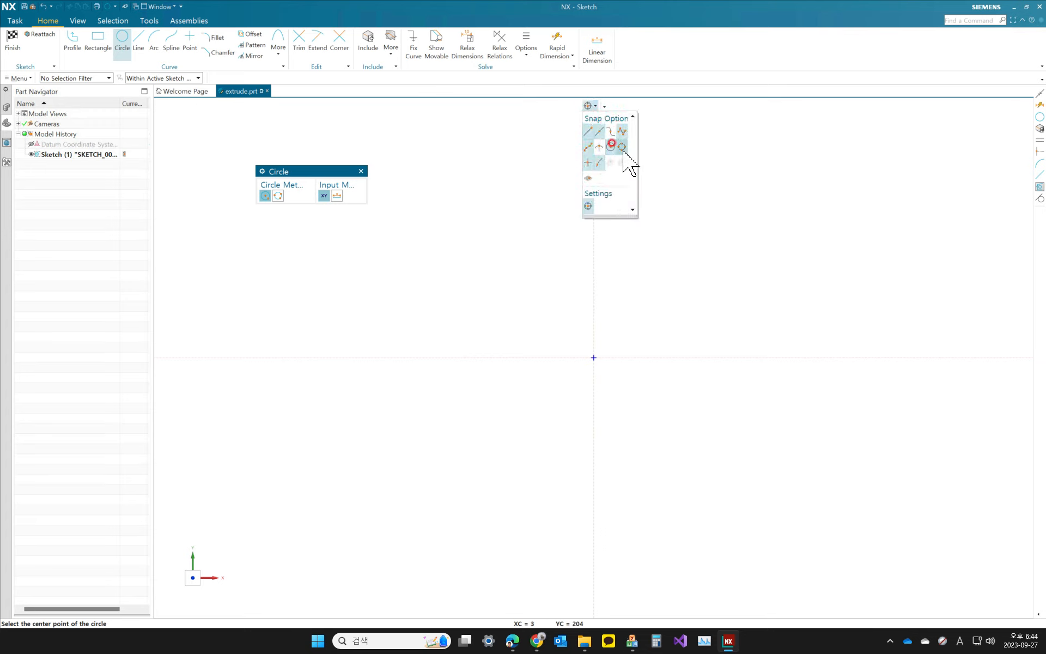
{"action": "left_click", "coordinate": [598, 149]}
{"action": "left_click", "coordinate": [587, 106]}
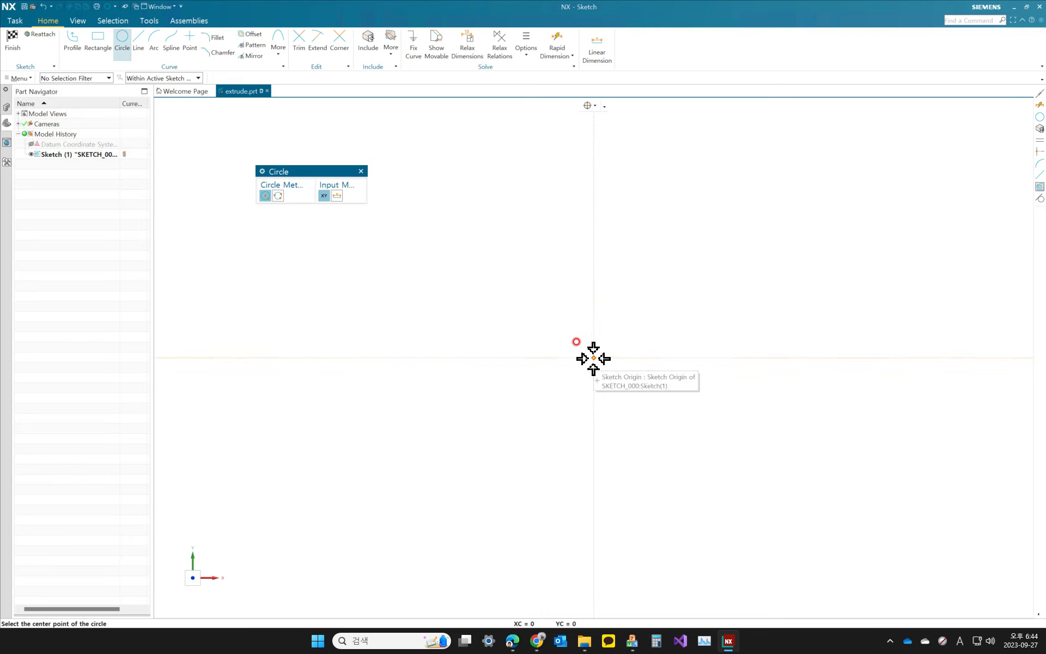
{"action": "left_click", "coordinate": [596, 105]}
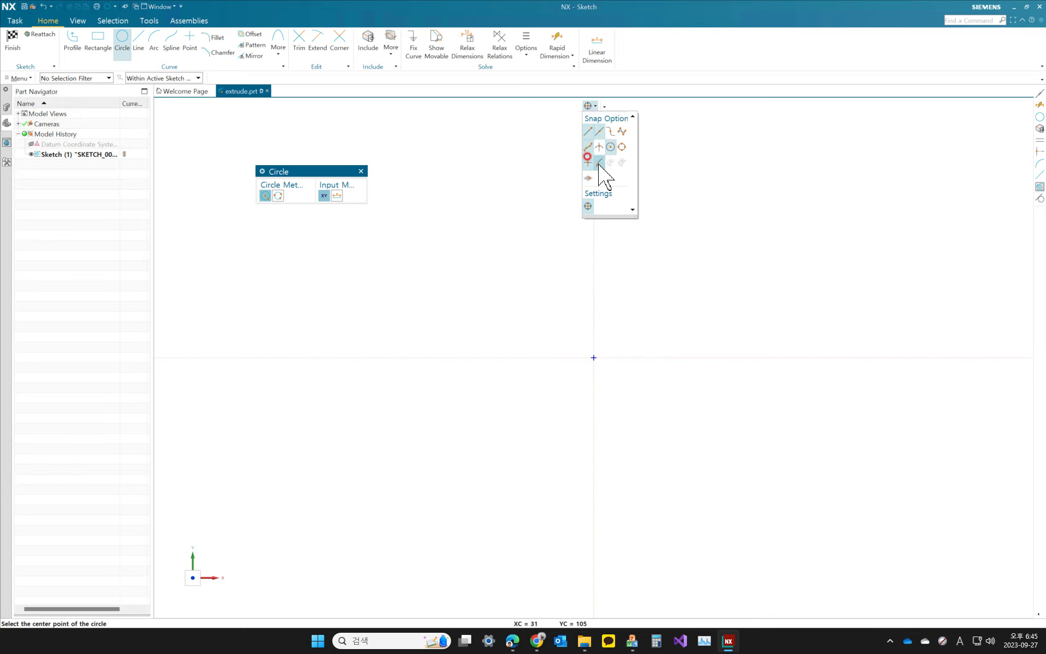
{"action": "left_click", "coordinate": [590, 105]}
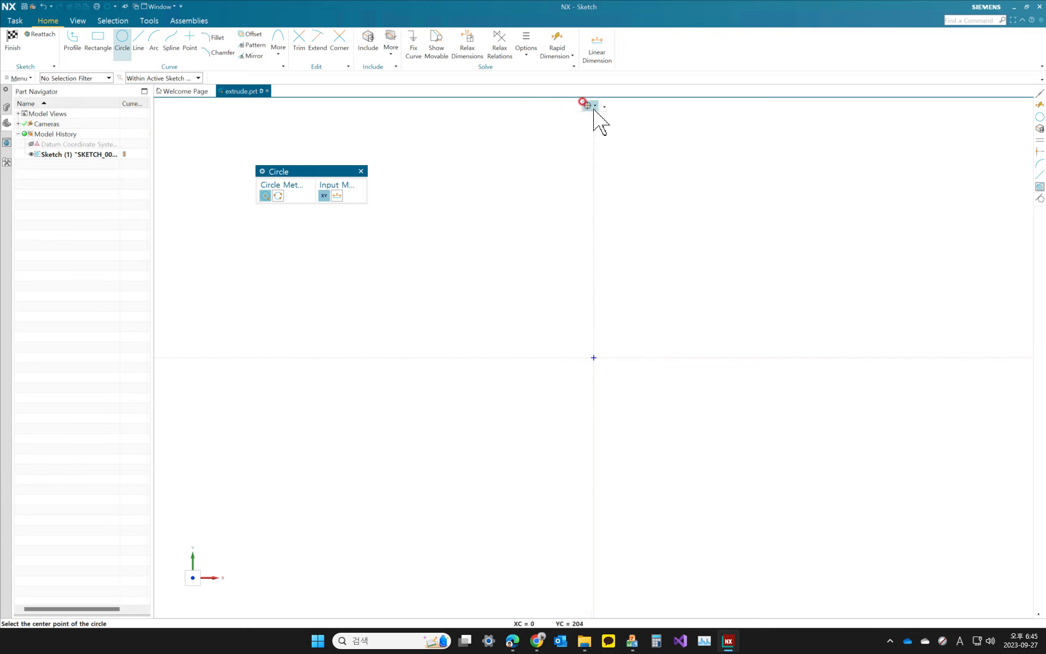
{"action": "left_click", "coordinate": [593, 107]}
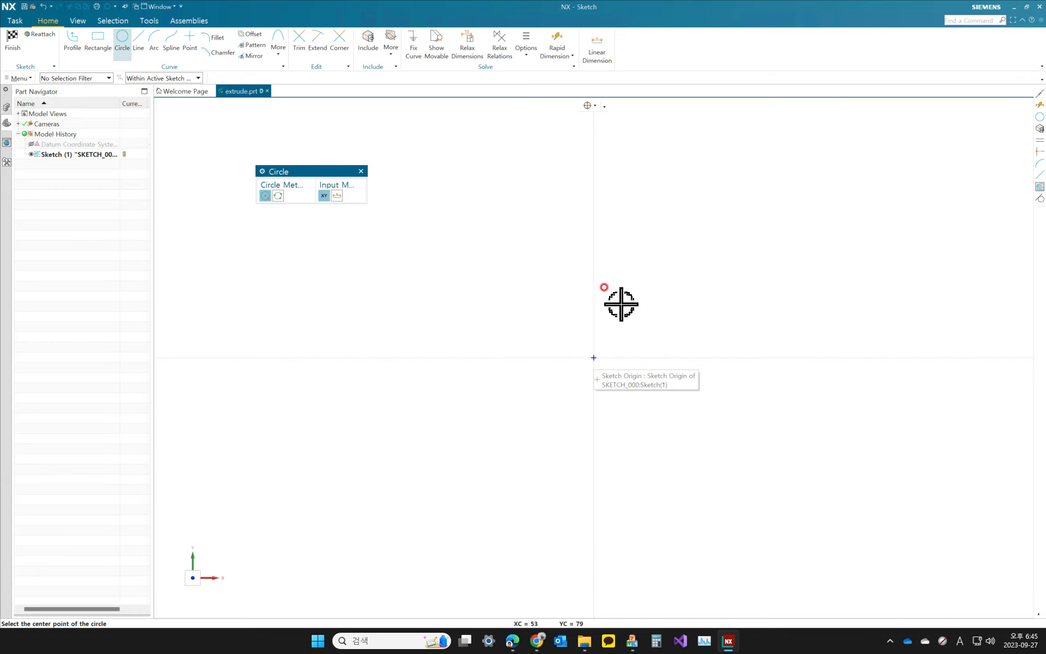
Step: Draw a circle about 100 mm in diameter at the sketch origin, one about 47 mm to its upper left, and another small one to its lower right
{"action": "left_click", "coordinate": [594, 358]}
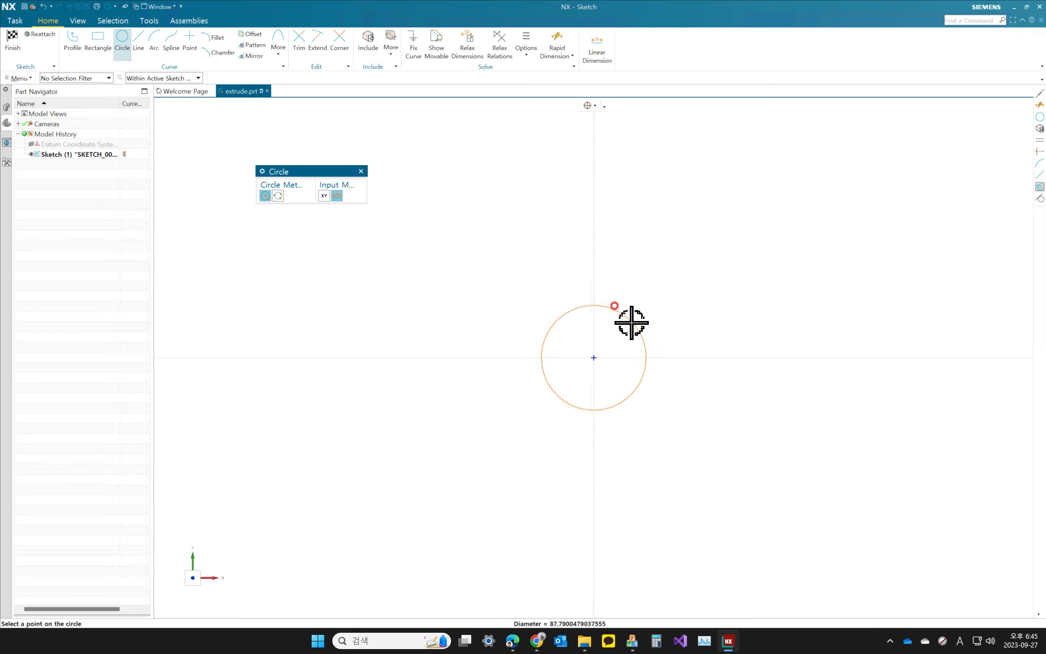
{"action": "left_click", "coordinate": [641, 318]}
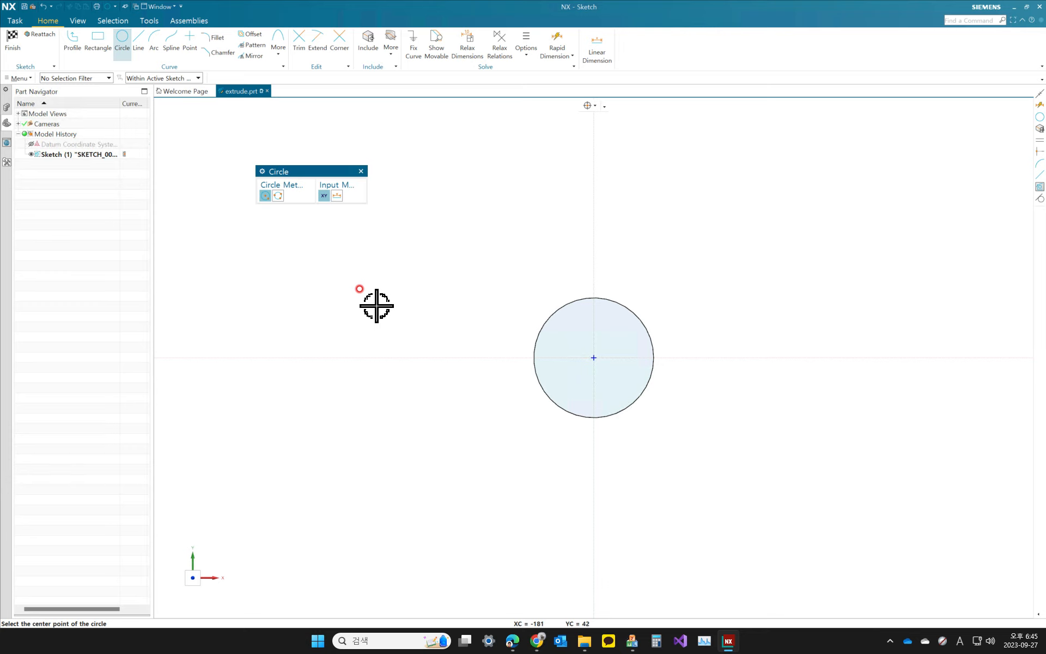
{"action": "left_click", "coordinate": [366, 292]}
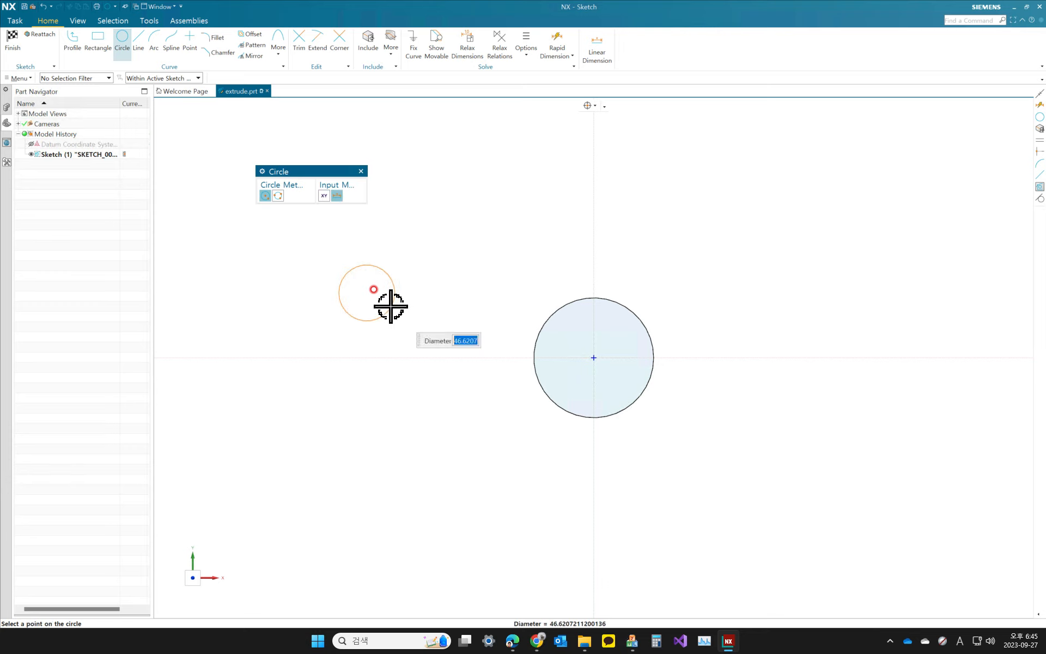
{"action": "left_click", "coordinate": [390, 306]}
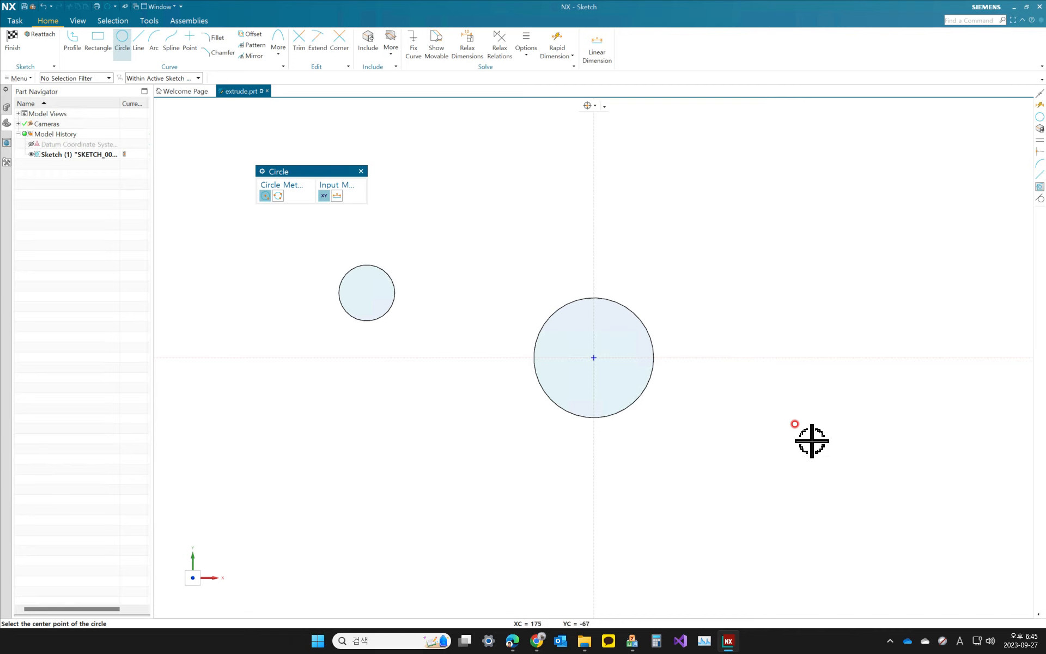
{"action": "left_click", "coordinate": [805, 424]}
{"action": "left_click", "coordinate": [826, 447]}
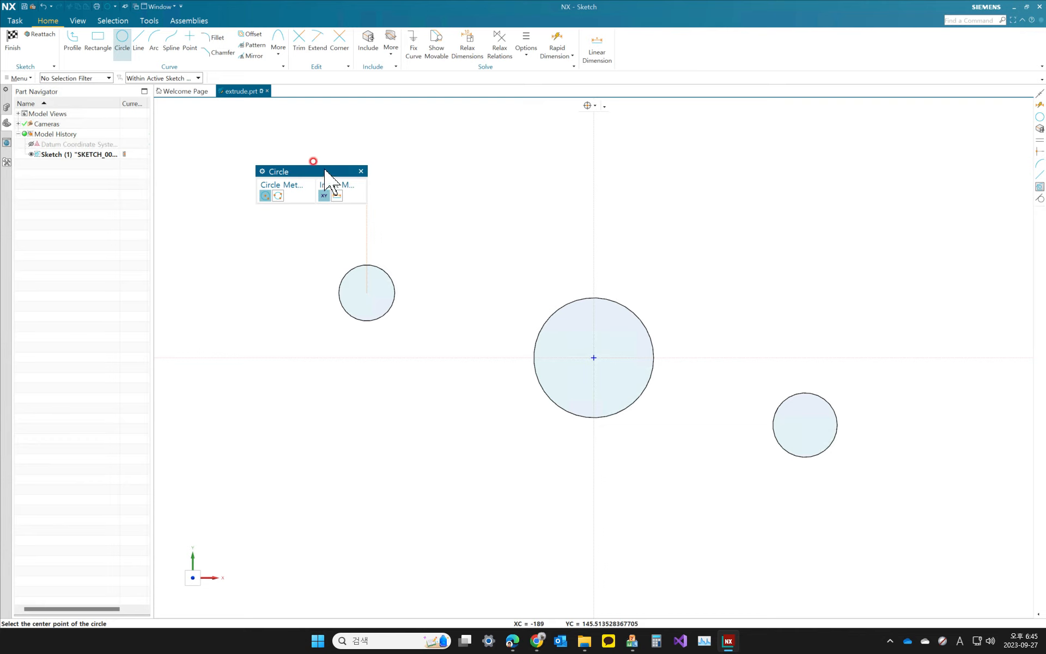
{"action": "left_click_drag", "start_coordinate": [325, 170], "coordinate": [473, 201]}
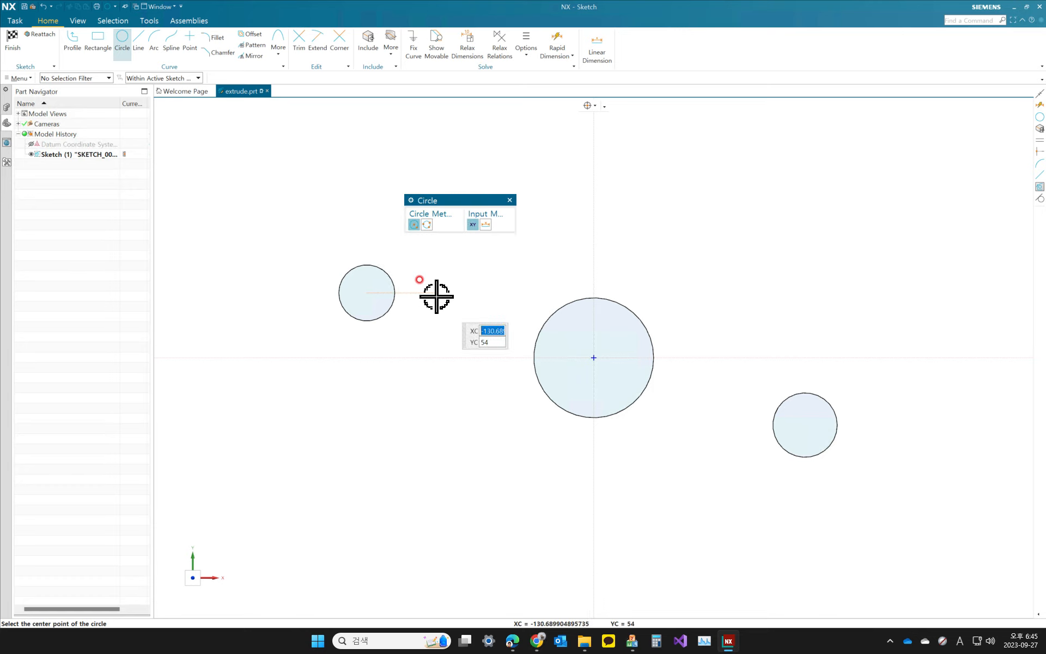
{"action": "key", "text": "Escape"}
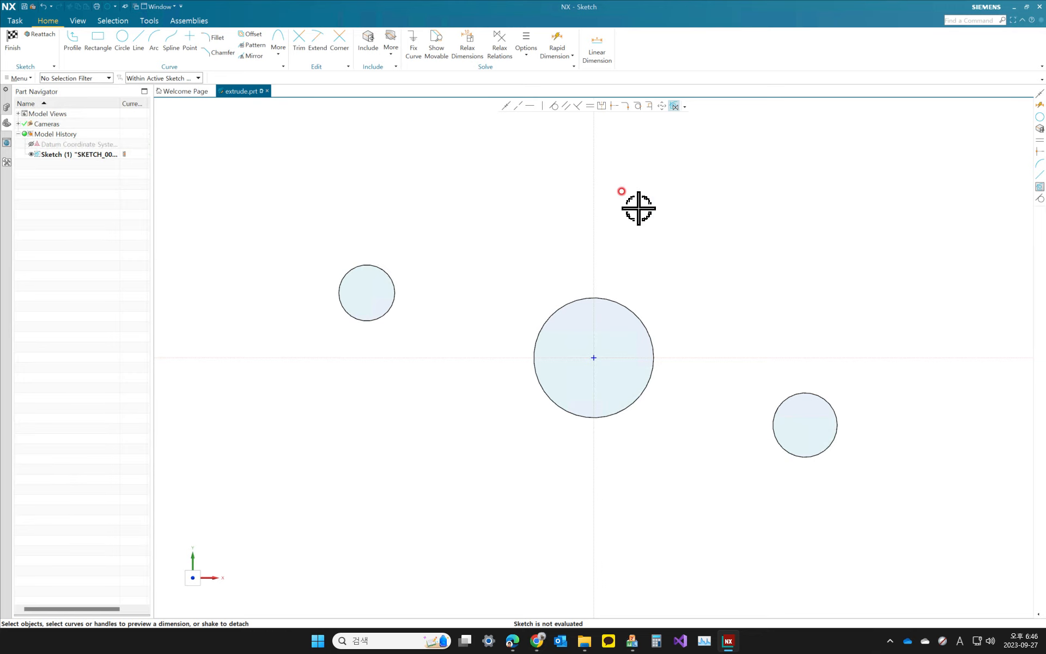
Step: Make the two small outer circles equal in size
{"action": "left_click", "coordinate": [837, 403]}
{"action": "left_click", "coordinate": [394, 296]}
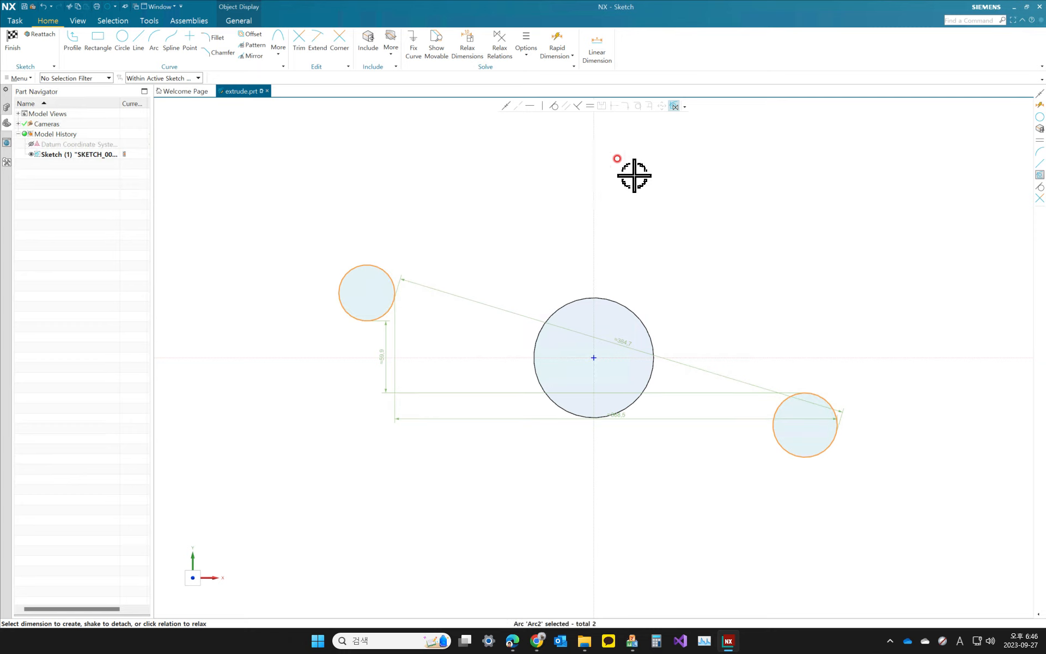
{"action": "left_click", "coordinate": [589, 106]}
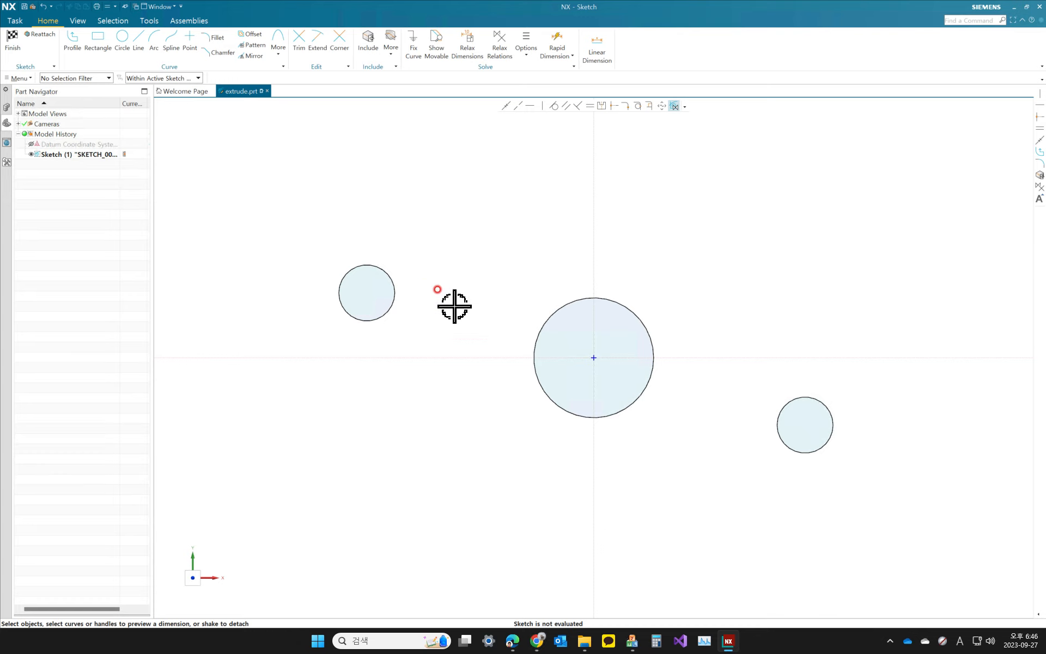
Step: Dimension the central circle's diameter as 80 mm, scale the entire sketch with it, and place the dimension nearer the circle
{"action": "left_click", "coordinate": [628, 308]}
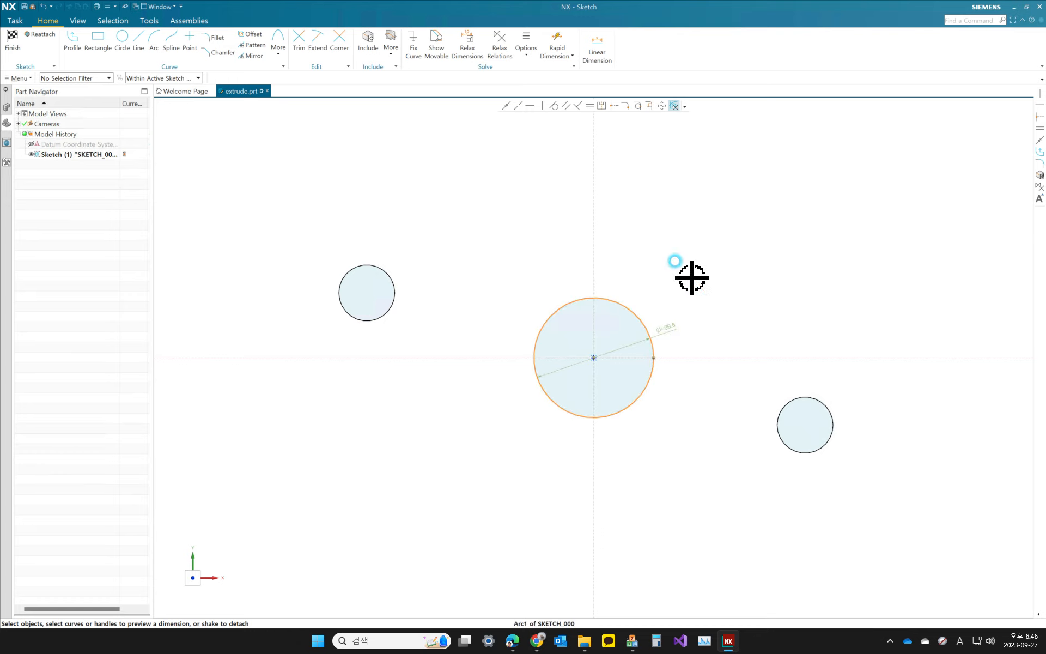
{"action": "left_click_drag", "start_coordinate": [670, 324], "coordinate": [762, 229]}
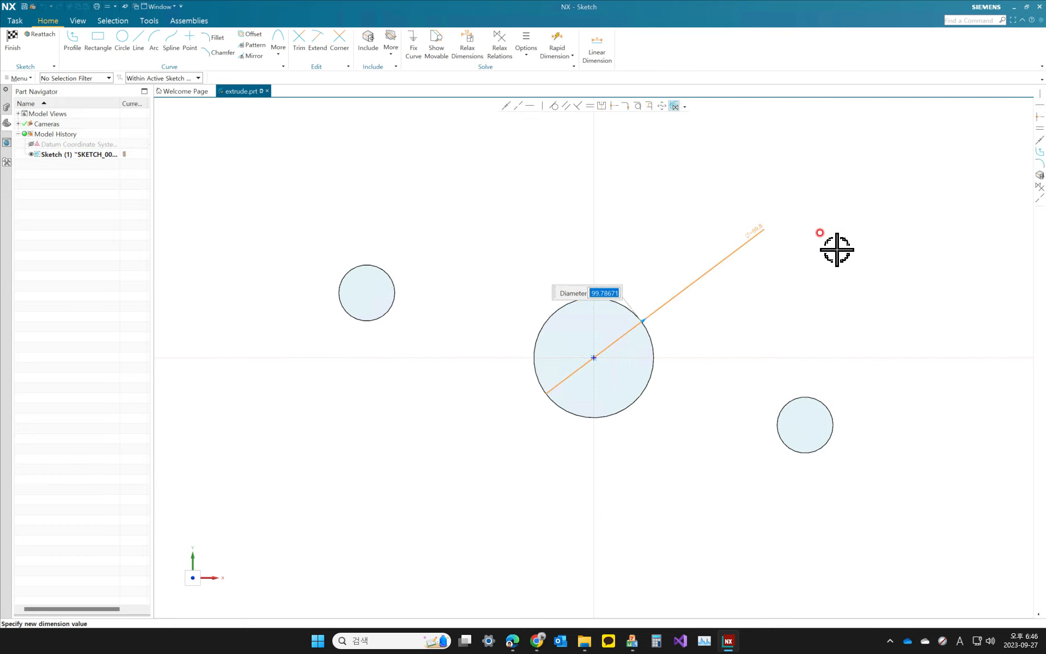
{"action": "type", "text": "80"}
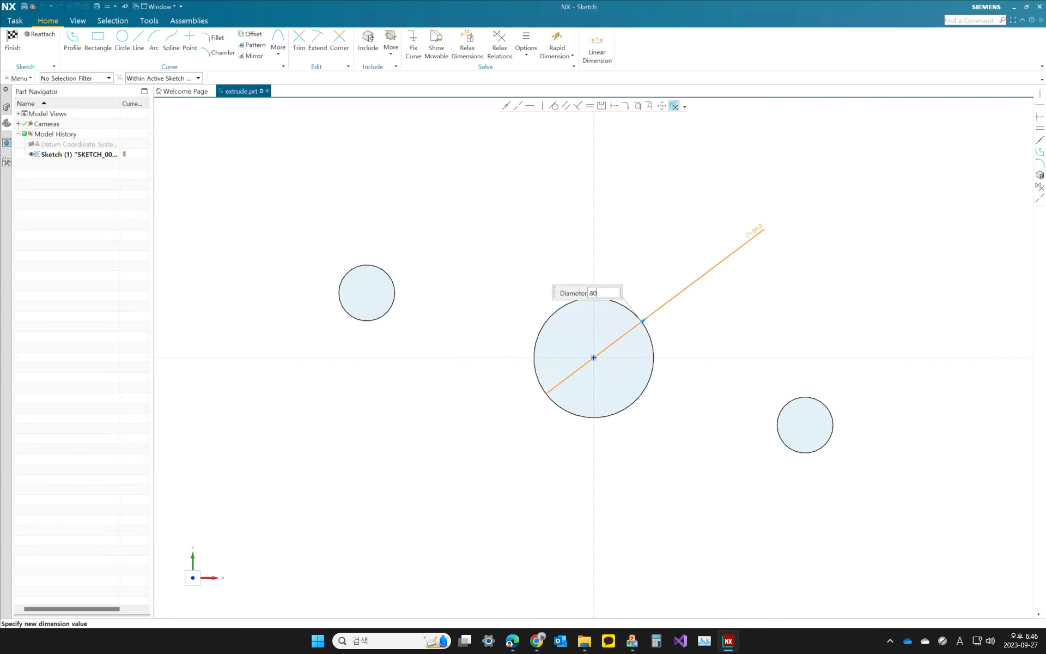
{"action": "left_click", "coordinate": [825, 242]}
{"action": "left_click_drag", "start_coordinate": [512, 297], "coordinate": [512, 168]}
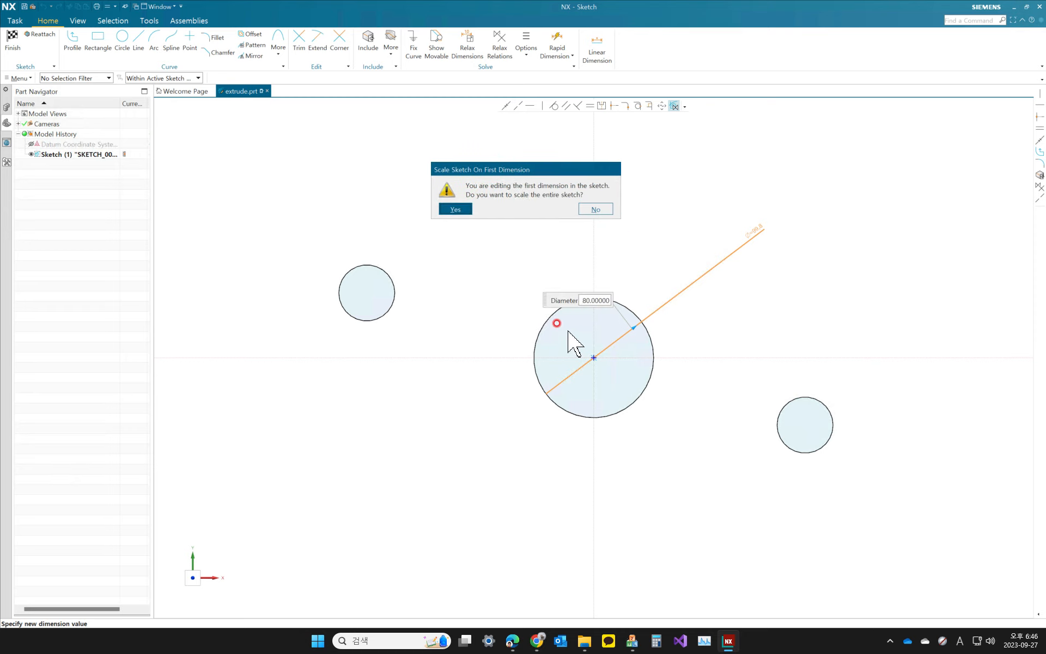
{"action": "left_click", "coordinate": [456, 209]}
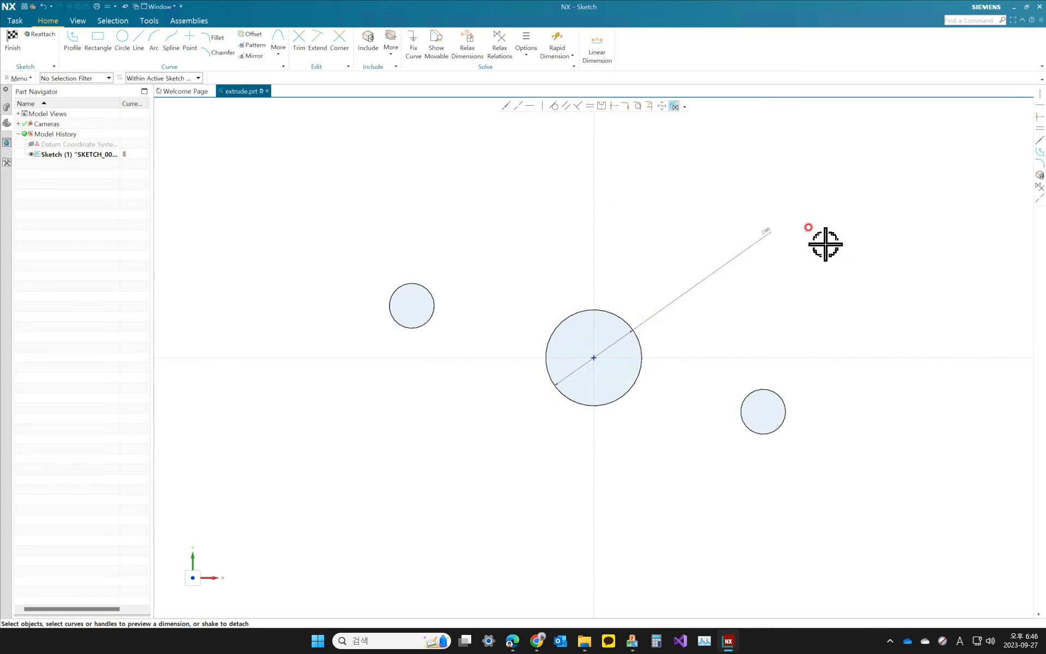
{"action": "left_click_drag", "start_coordinate": [769, 231], "coordinate": [678, 283]}
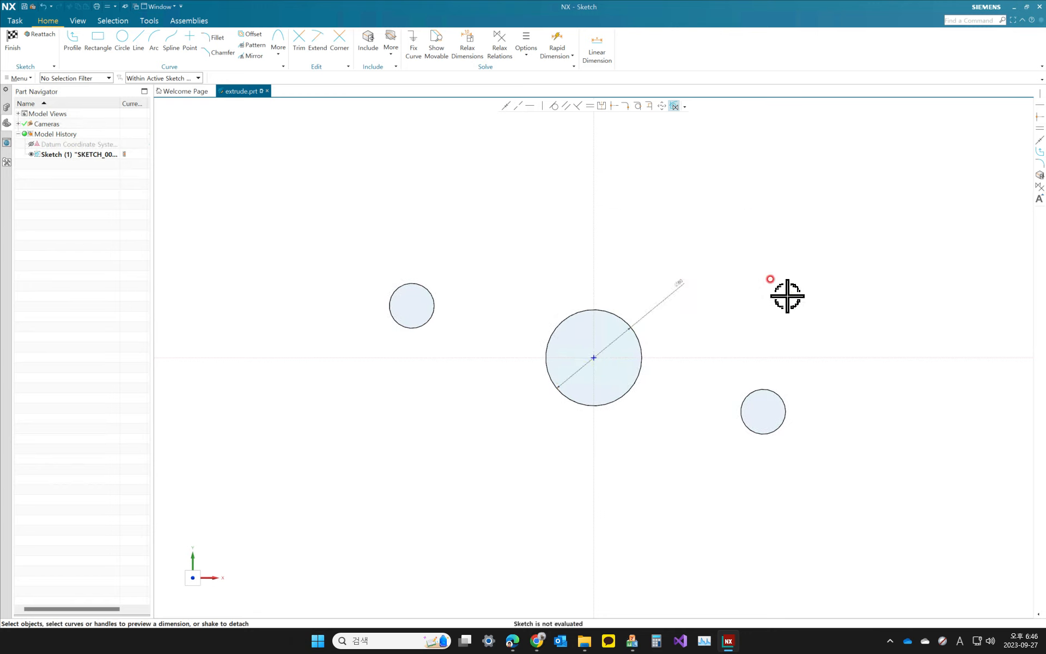
Step: Dimension the upper-left small circle's diameter as 20 mm
{"action": "left_click", "coordinate": [429, 293]}
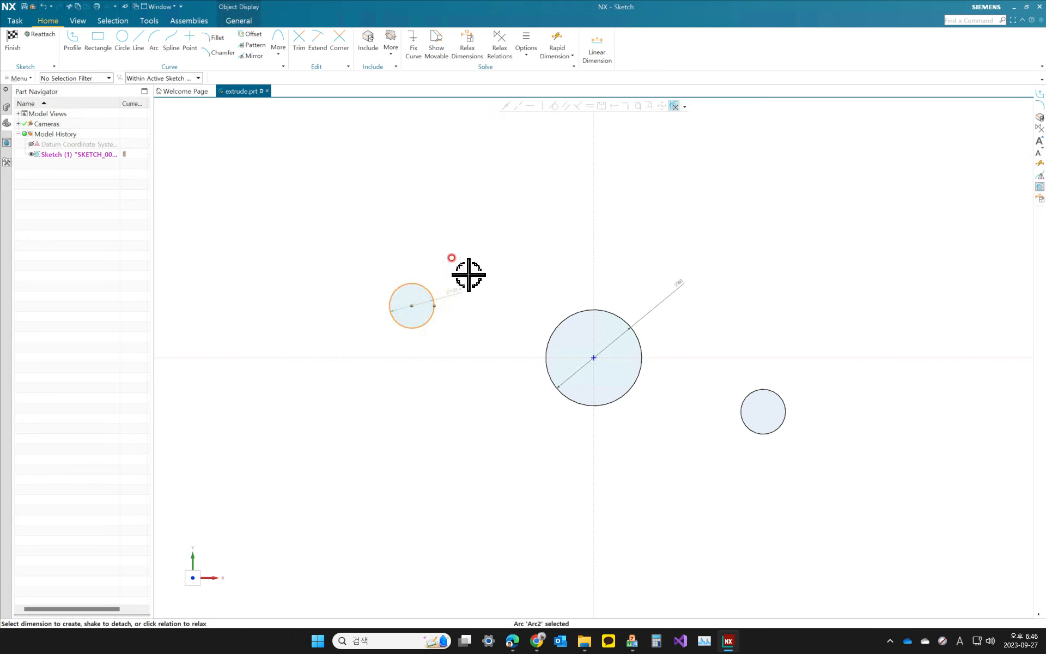
{"action": "left_click", "coordinate": [470, 186]}
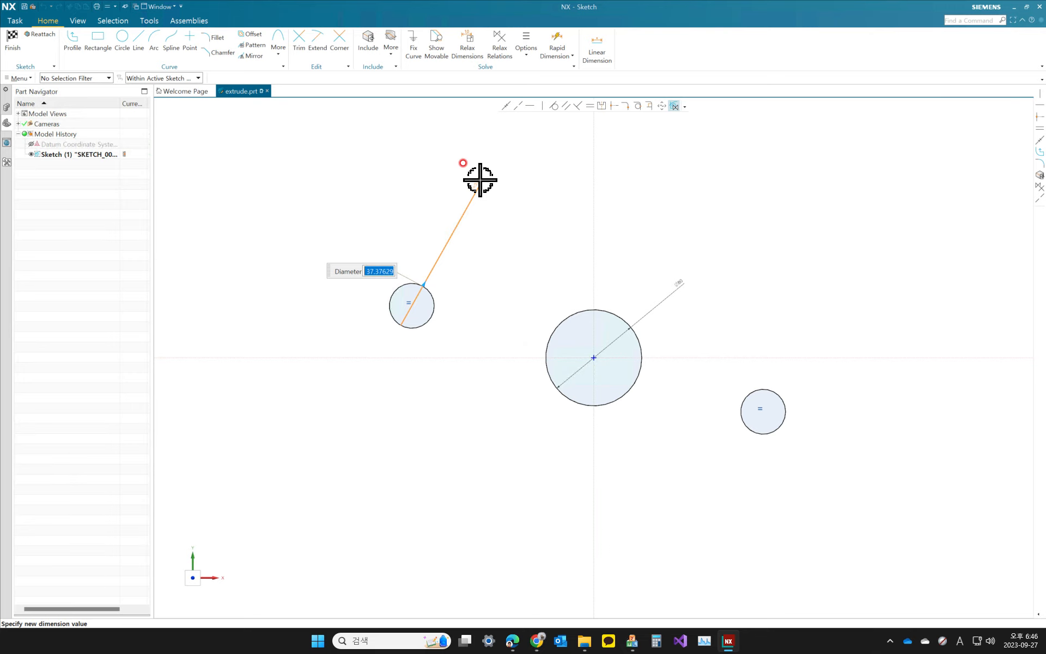
{"action": "type", "text": "20"}
{"action": "key", "text": "Return"}
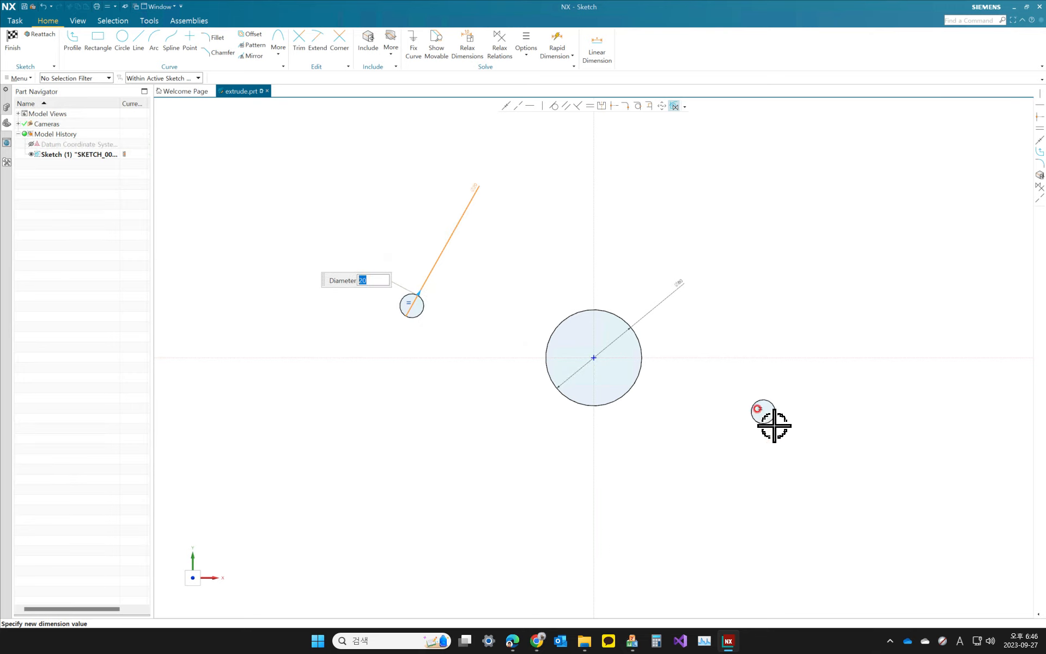
{"action": "middle_click", "coordinate": [484, 294]}
Step: Reposition the diameter dimensions of the small circle and the central circle so they sit close to their circles
{"action": "left_click_drag", "start_coordinate": [470, 218], "coordinate": [439, 273]}
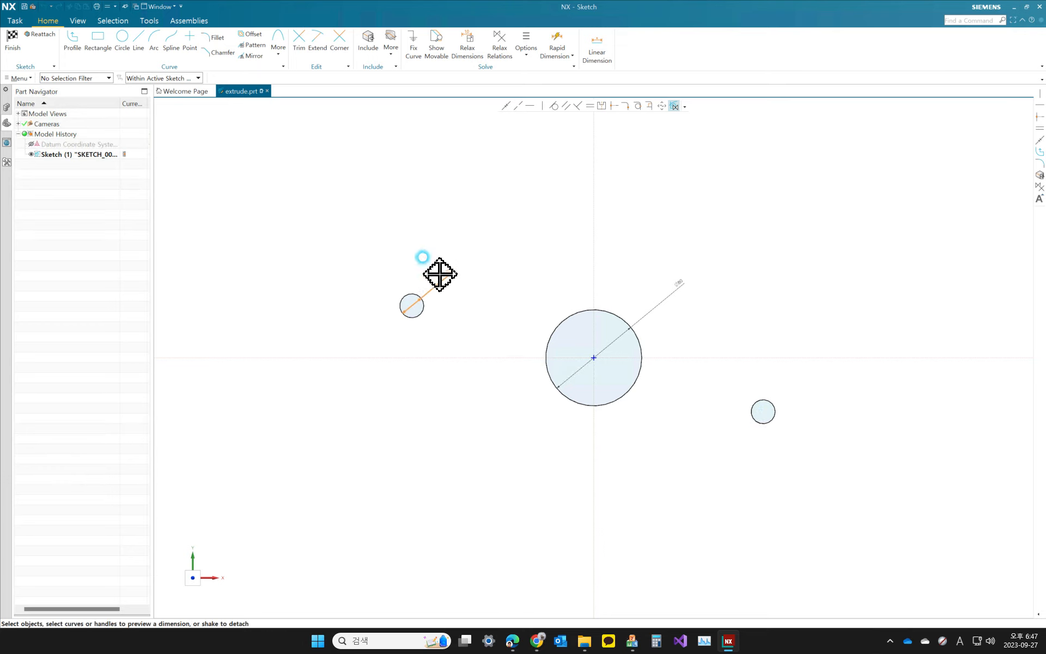
{"action": "left_click", "coordinate": [644, 310]}
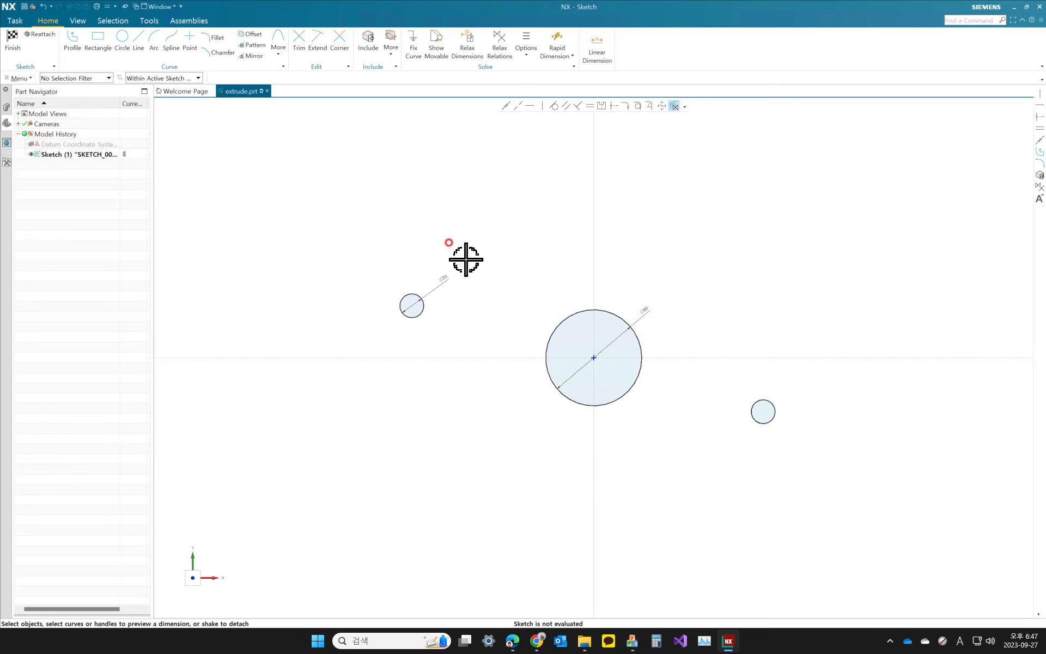
{"action": "scroll", "coordinate": [512, 287], "scroll_direction": "up", "scroll_amount": 2}
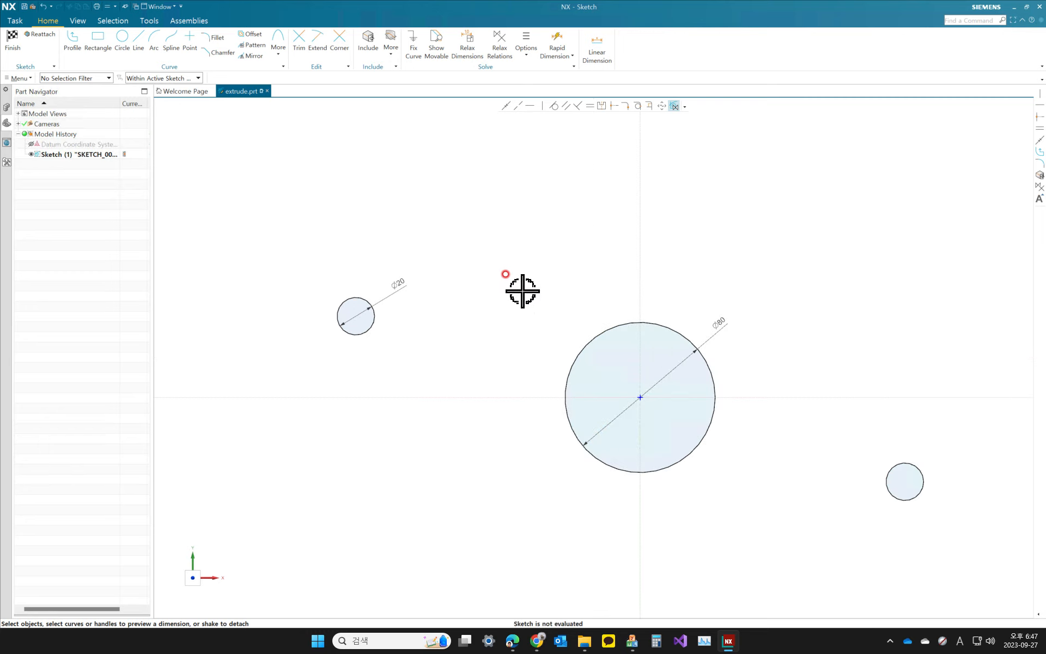
{"action": "middle_click_drag", "start_coordinate": [522, 291], "coordinate": [467, 208], "text": "shift"}
{"action": "mouse_move", "coordinate": [352, 206]}
{"action": "left_mouse_down"}
{"action": "mouse_move", "coordinate": [378, 190]}
{"action": "mouse_move", "coordinate": [333, 191]}
{"action": "left_mouse_up"}
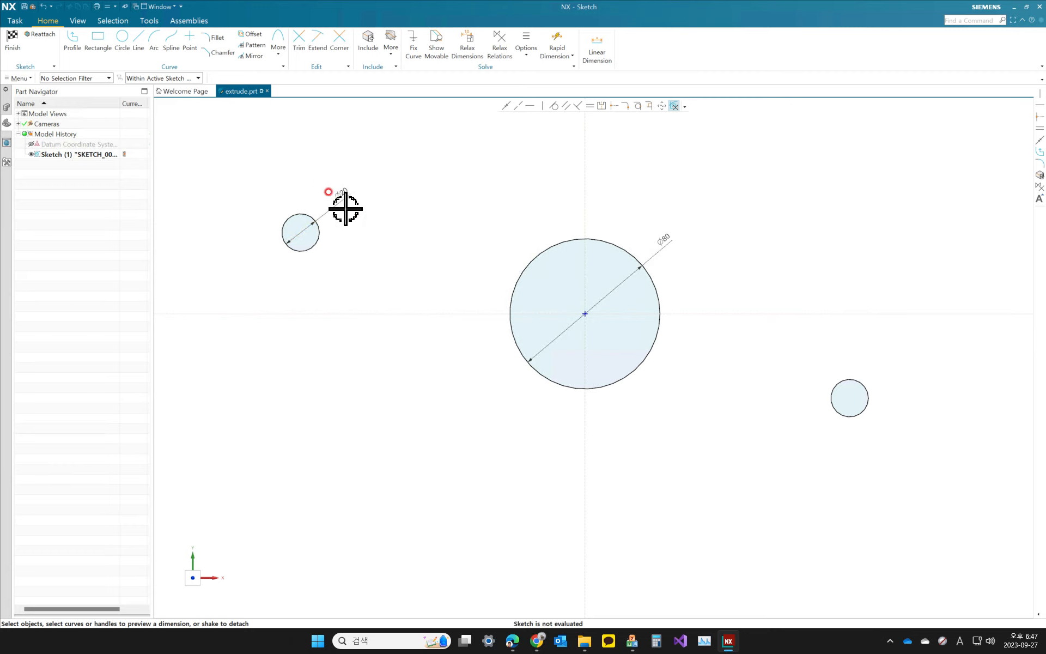
Step: Adjust the sketch dimension text size up and down, ending at a text scale of 0.4297
{"action": "left_click", "coordinate": [77, 21]}
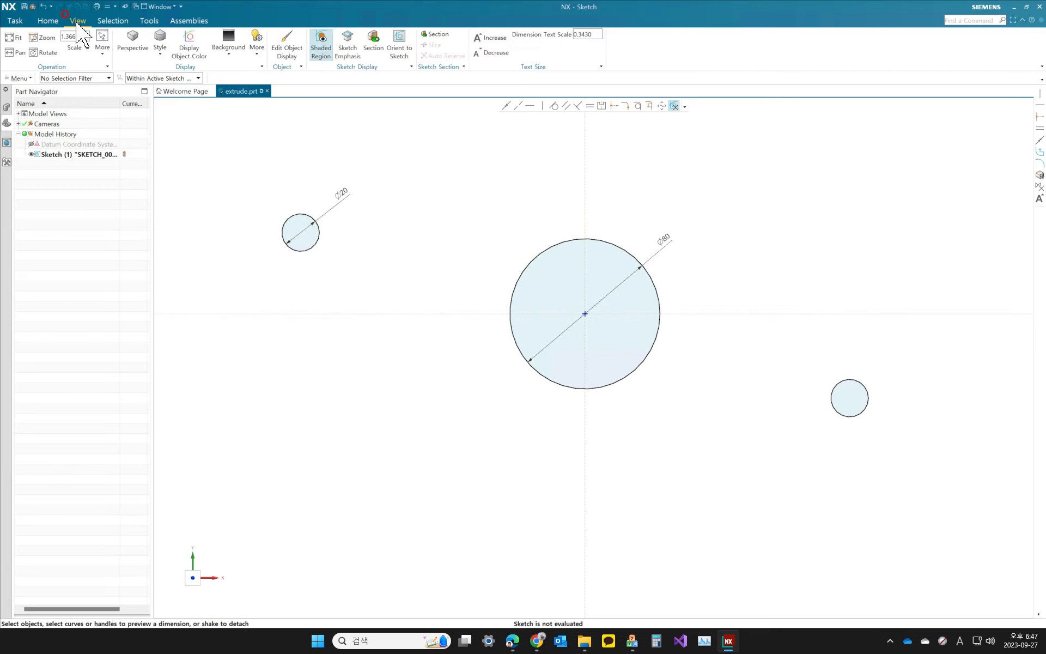
{"action": "left_click", "coordinate": [492, 39]}
{"action": "left_click", "coordinate": [491, 39]}
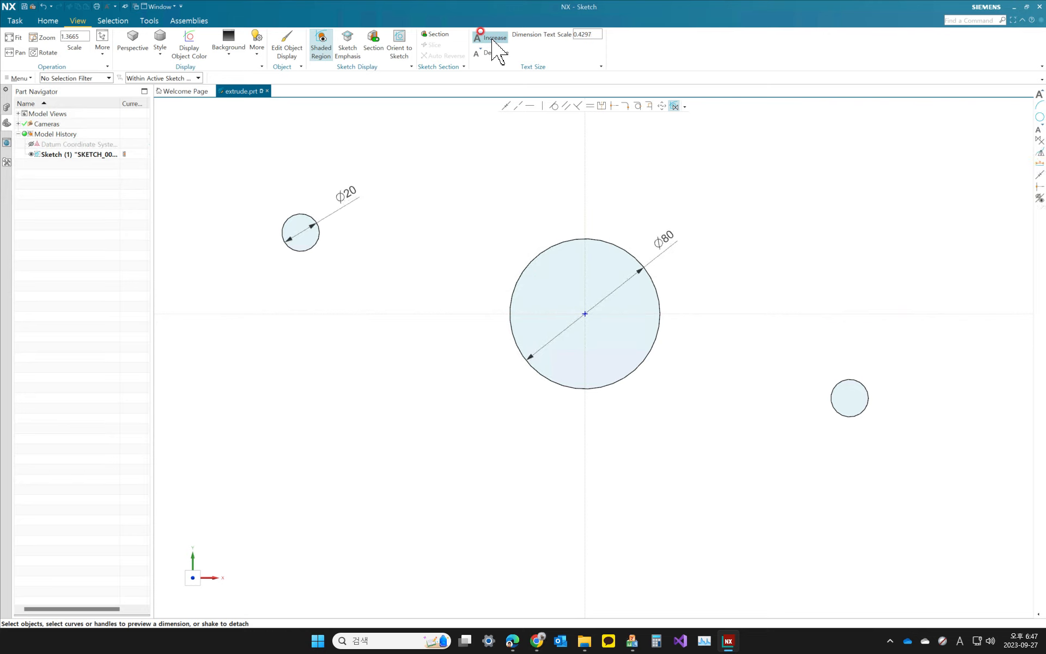
{"action": "left_click", "coordinate": [492, 39]}
{"action": "left_click", "coordinate": [495, 53]}
{"action": "left_click", "coordinate": [495, 53]}
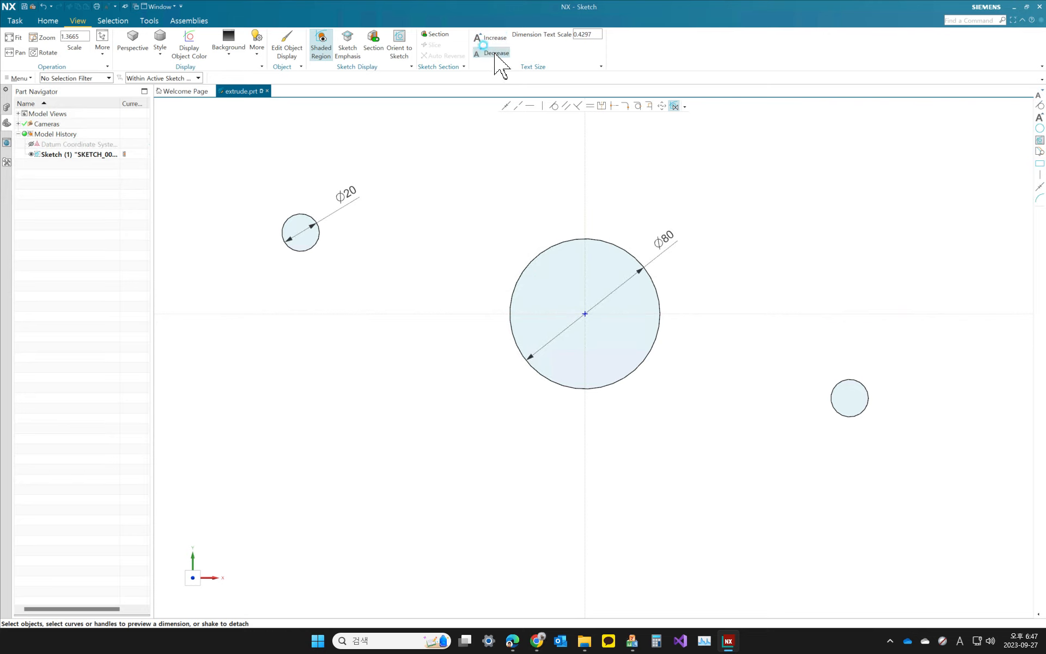
Step: Reduce the dimension text scale to 0.3438 and move the Ø20 dimension closer to its small circle
{"action": "left_click", "coordinate": [495, 53]}
{"action": "left_click_drag", "start_coordinate": [329, 199], "coordinate": [322, 187]}
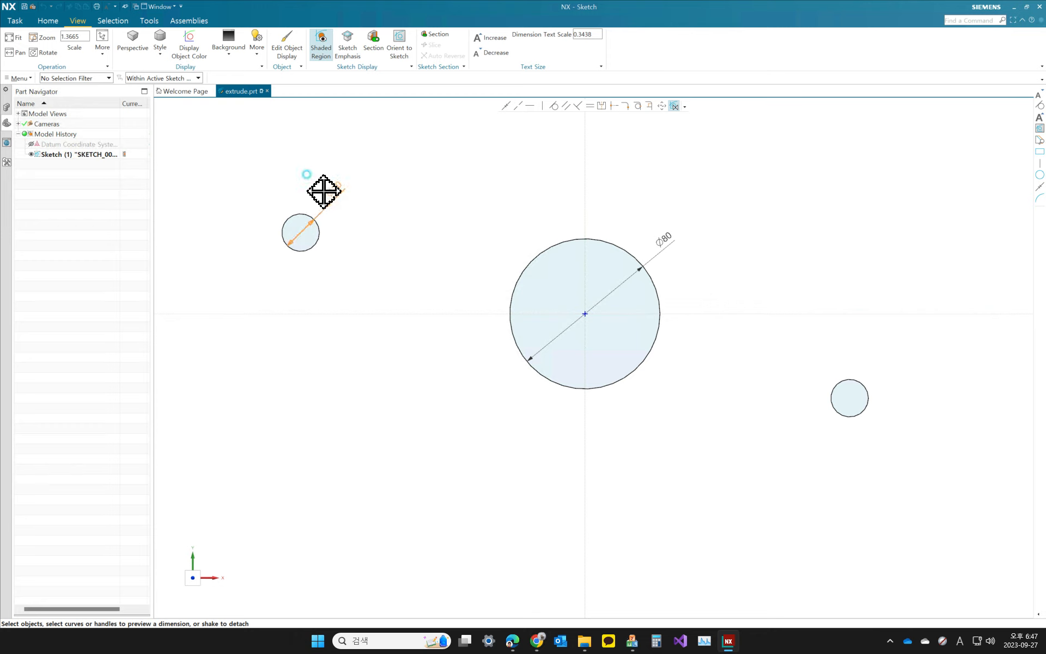
{"action": "left_click", "coordinate": [47, 20]}
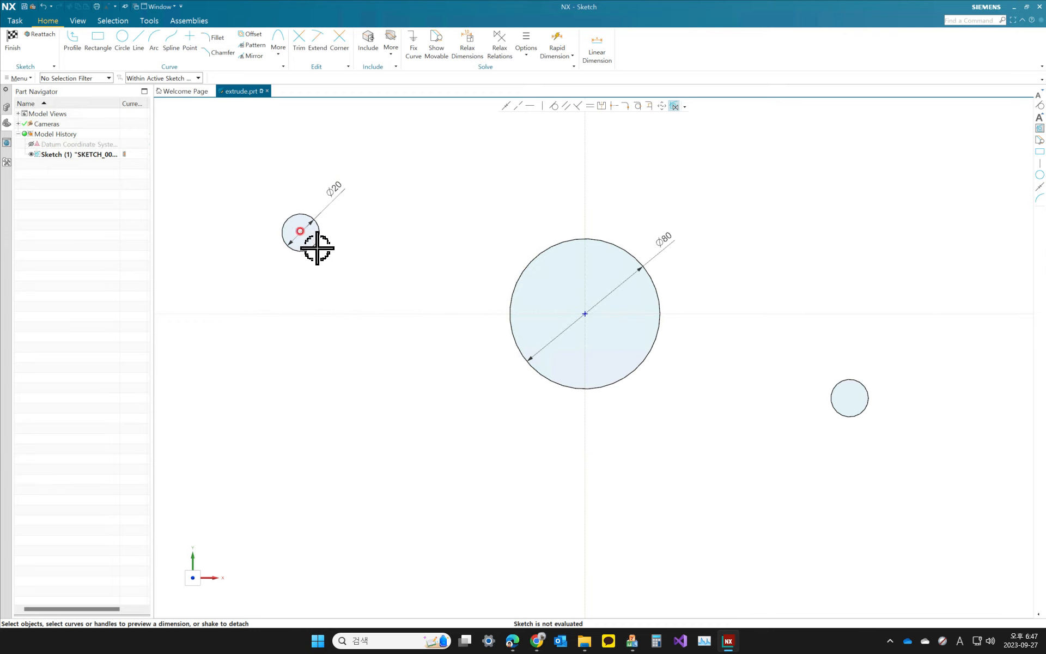
Step: Move both small circles nearer the central circle and try to shift the central circle away from the origin
{"action": "mouse_move", "coordinate": [312, 242]}
{"action": "left_mouse_down"}
{"action": "mouse_move", "coordinate": [379, 252]}
{"action": "mouse_move", "coordinate": [336, 240]}
{"action": "mouse_move", "coordinate": [360, 210]}
{"action": "left_mouse_up"}
{"action": "left_click_drag", "start_coordinate": [532, 261], "coordinate": [480, 190]}
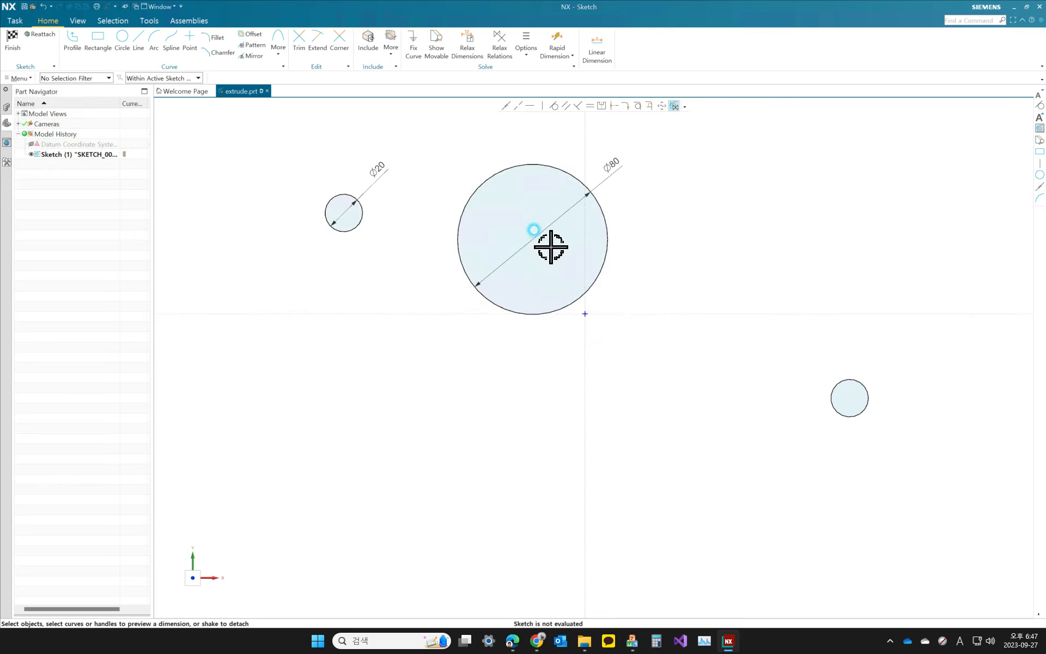
{"action": "left_click_drag", "start_coordinate": [558, 310], "coordinate": [720, 403]}
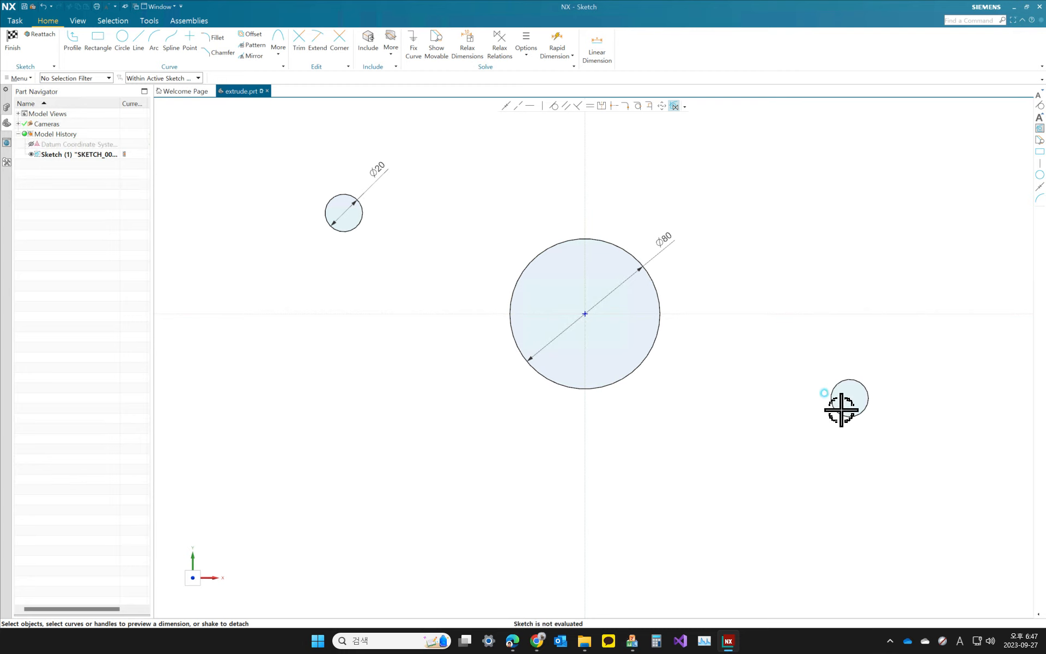
{"action": "left_click_drag", "start_coordinate": [841, 410], "coordinate": [768, 385]}
{"action": "left_click_drag", "start_coordinate": [865, 382], "coordinate": [782, 362]}
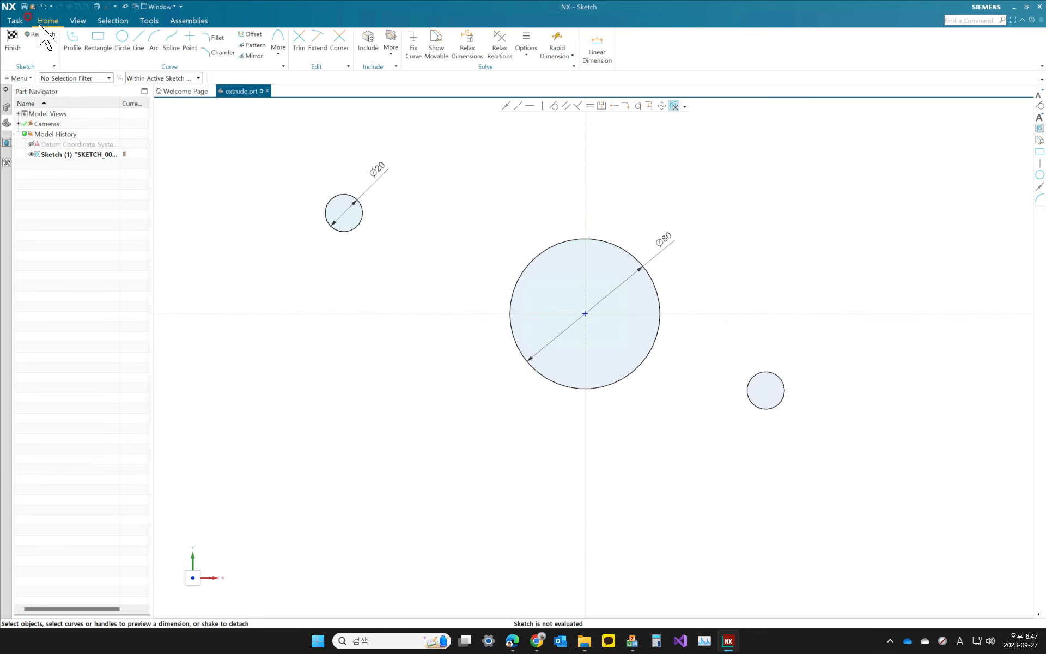
Step: Turn on highlighting of movable sketch curves and shift the upper-left small circle slightly toward the central circle
{"action": "left_click", "coordinate": [439, 42]}
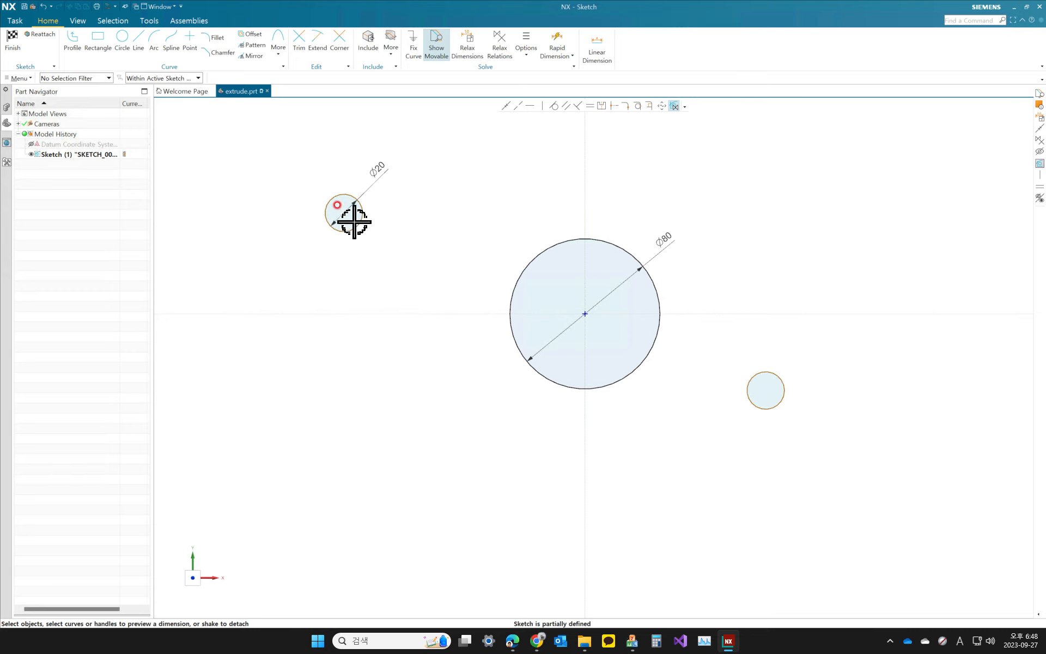
{"action": "left_click_drag", "start_coordinate": [357, 222], "coordinate": [378, 250]}
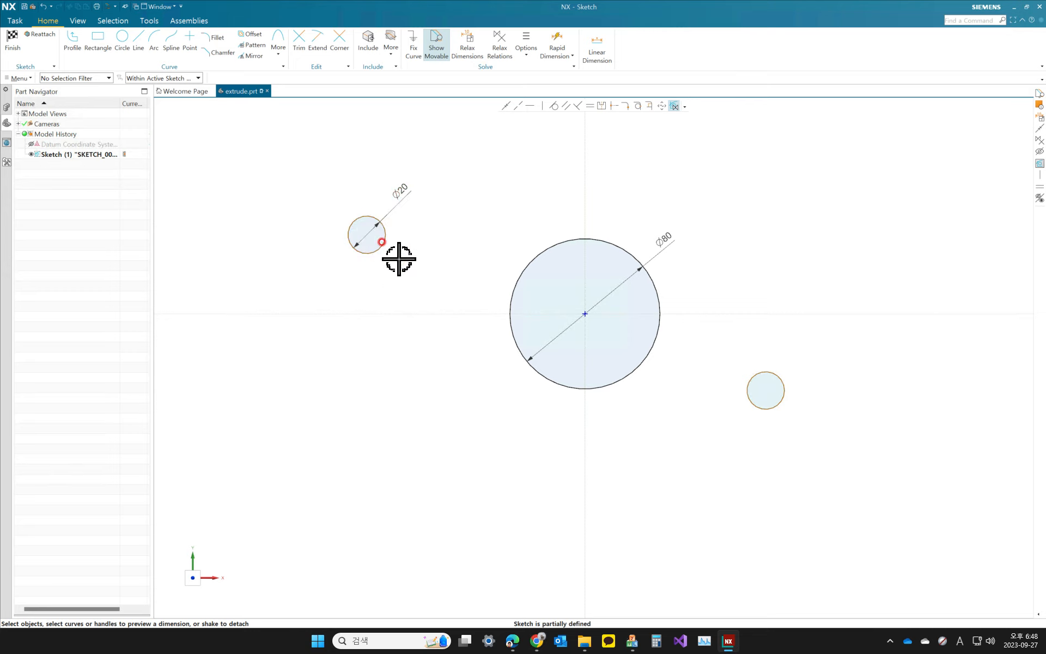
{"action": "scroll", "coordinate": [398, 257], "scroll_direction": "up", "scroll_amount": 3}
{"action": "scroll", "coordinate": [430, 253], "scroll_direction": "down", "scroll_amount": 2}
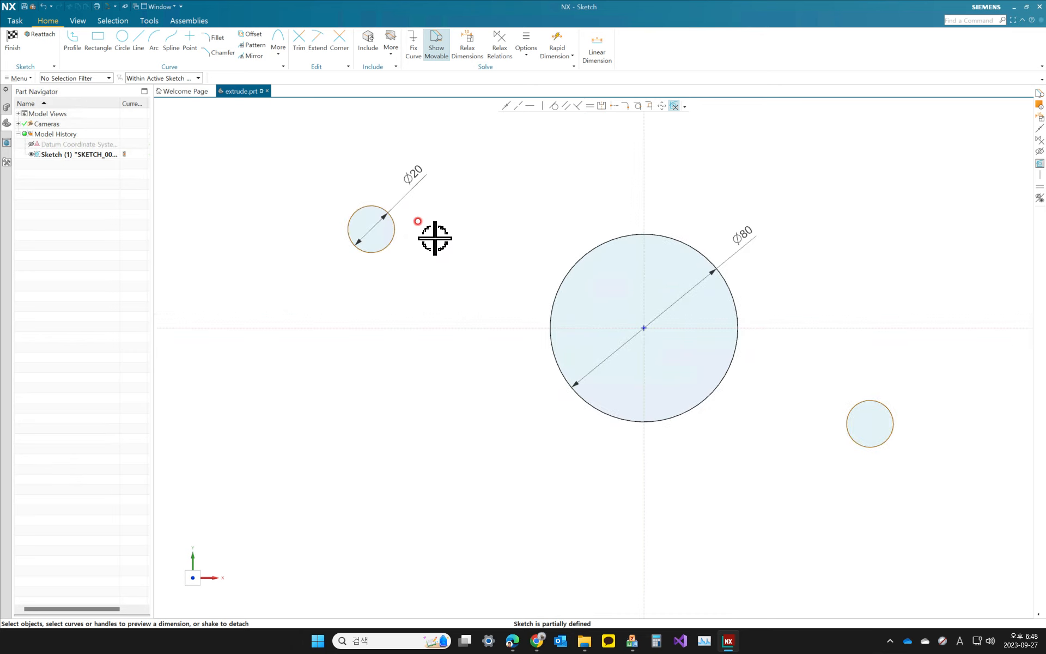
Step: Dimension the horizontal distance from the vertical sketch axis to the upper-left small circle's center as 70 mm
{"action": "left_click", "coordinate": [644, 166]}
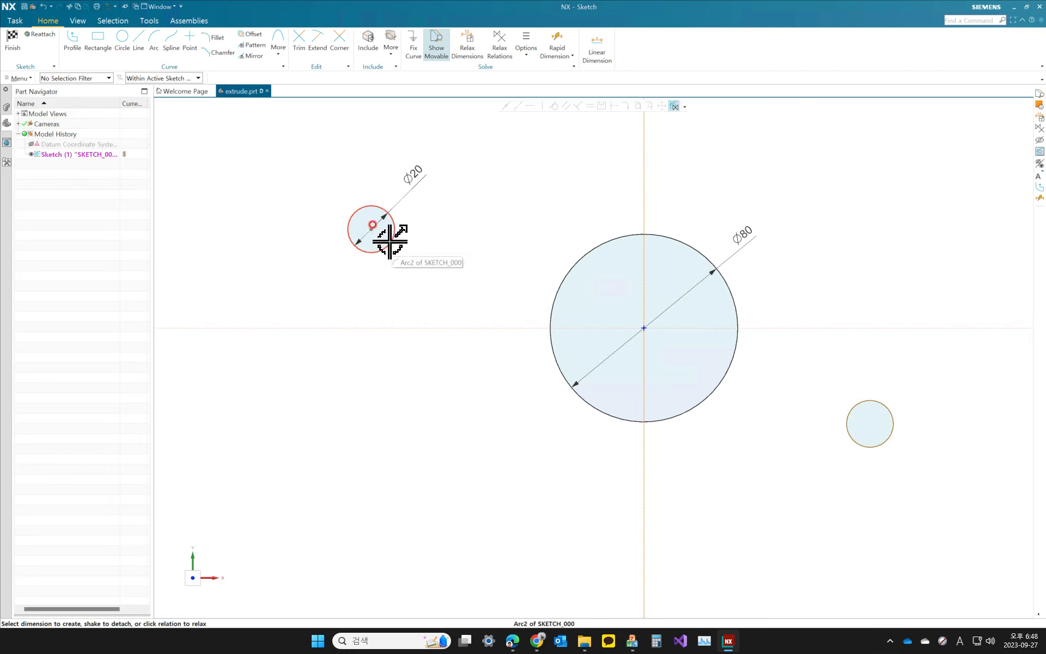
{"action": "left_click", "coordinate": [371, 229]}
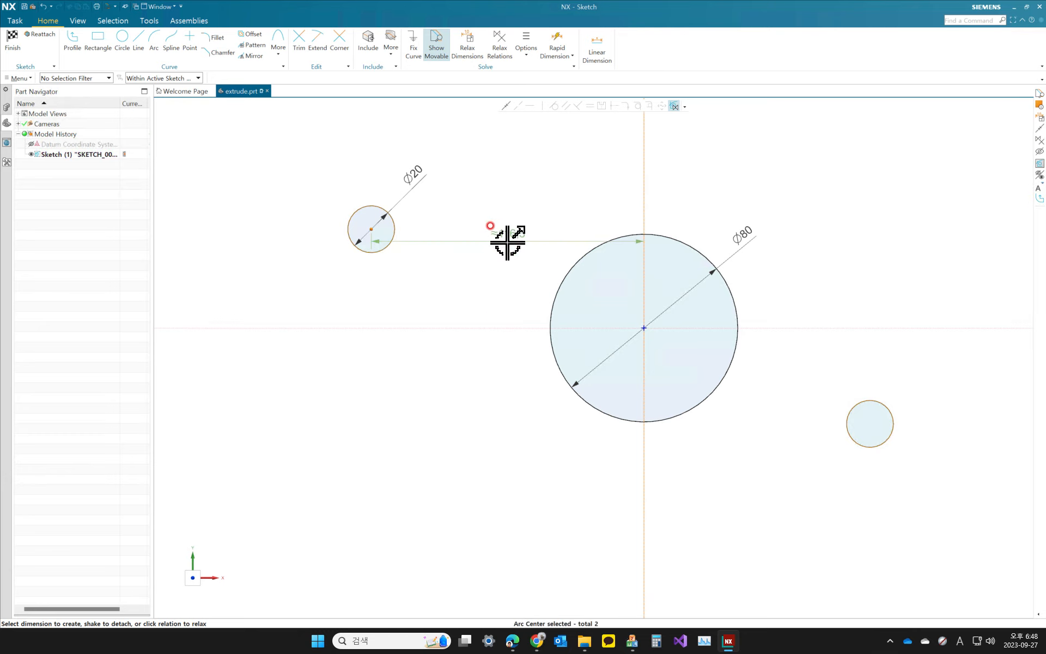
{"action": "left_click_drag", "start_coordinate": [513, 242], "coordinate": [519, 144]}
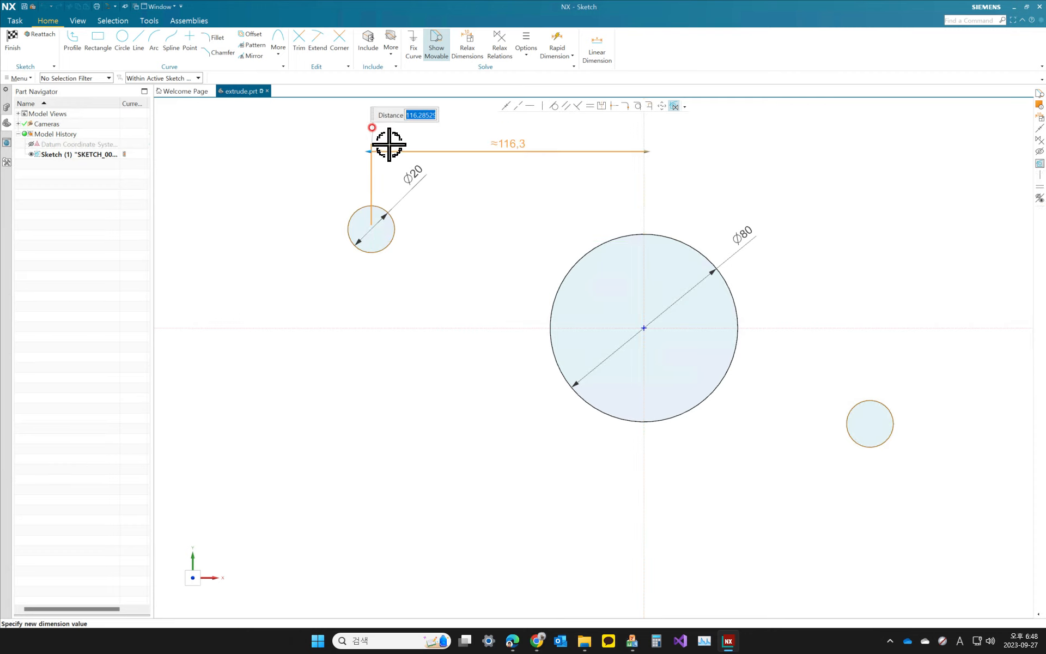
{"action": "left_click_drag", "start_coordinate": [371, 149], "coordinate": [470, 177]}
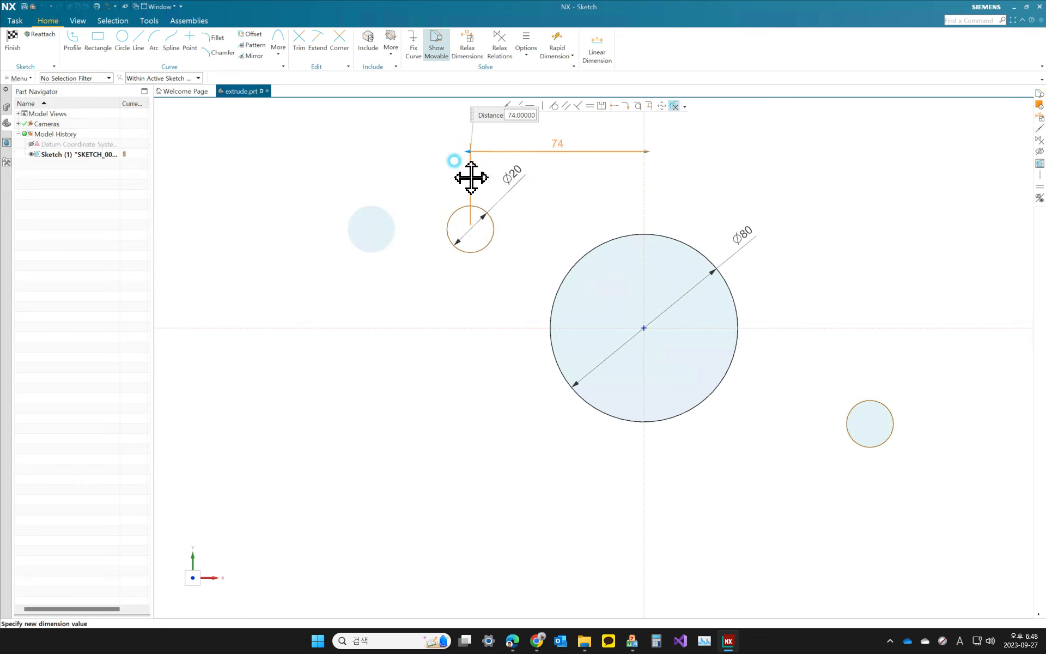
{"action": "left_click_drag", "start_coordinate": [471, 178], "coordinate": [480, 178]}
{"action": "key", "text": "Return"}
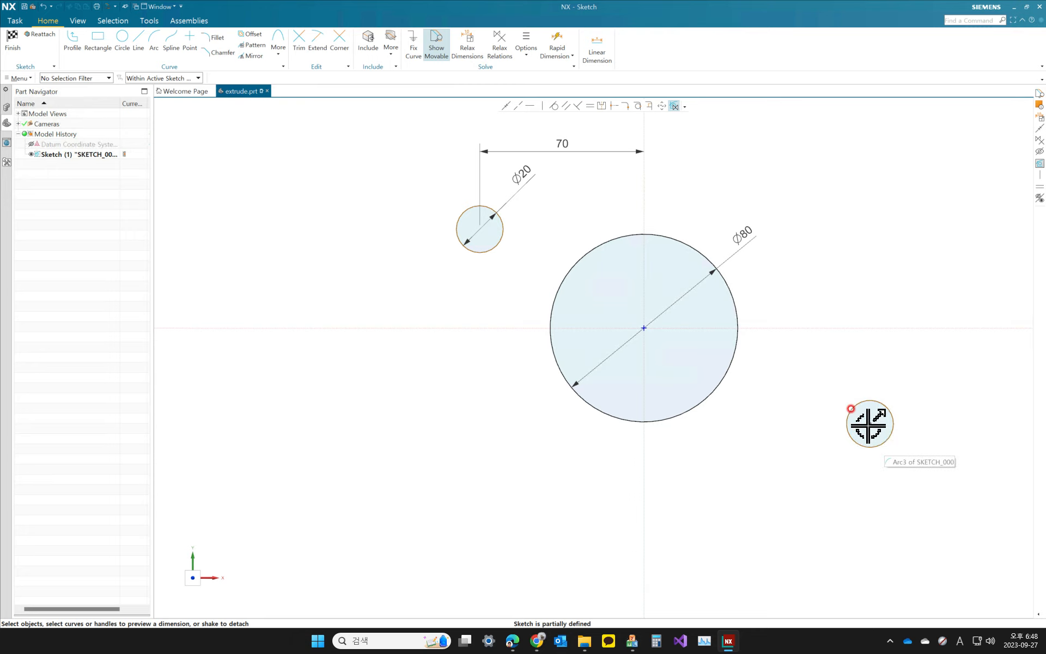
Step: Dimension the horizontal distance from the vertical sketch axis to the lower-right small circle's center as 70 mm
{"action": "left_click", "coordinate": [871, 424]}
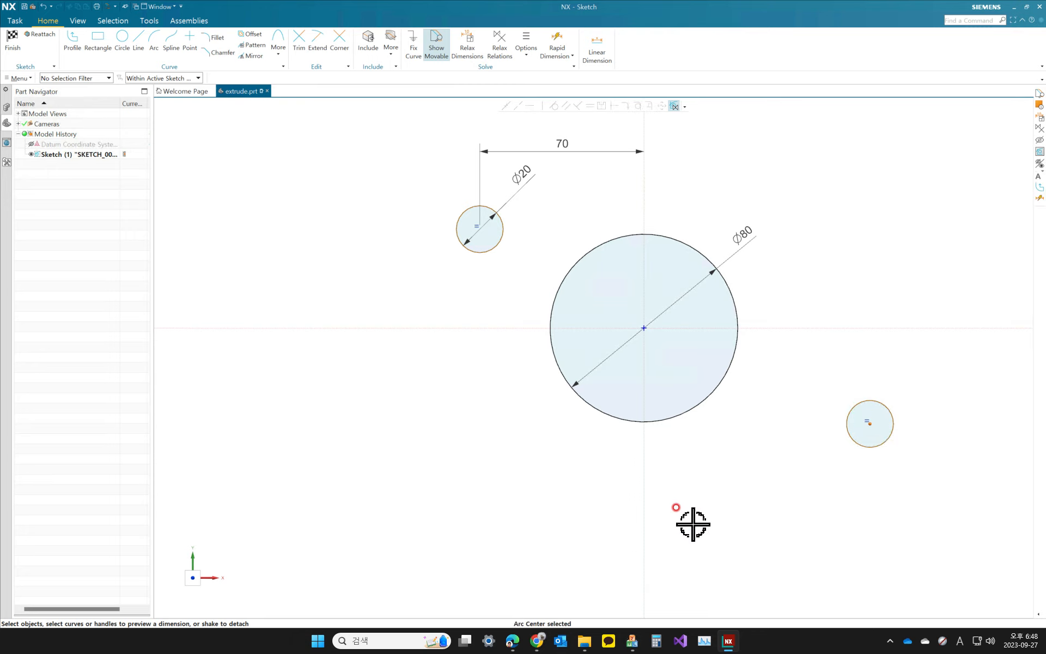
{"action": "left_click", "coordinate": [643, 490]}
{"action": "left_click", "coordinate": [753, 426]}
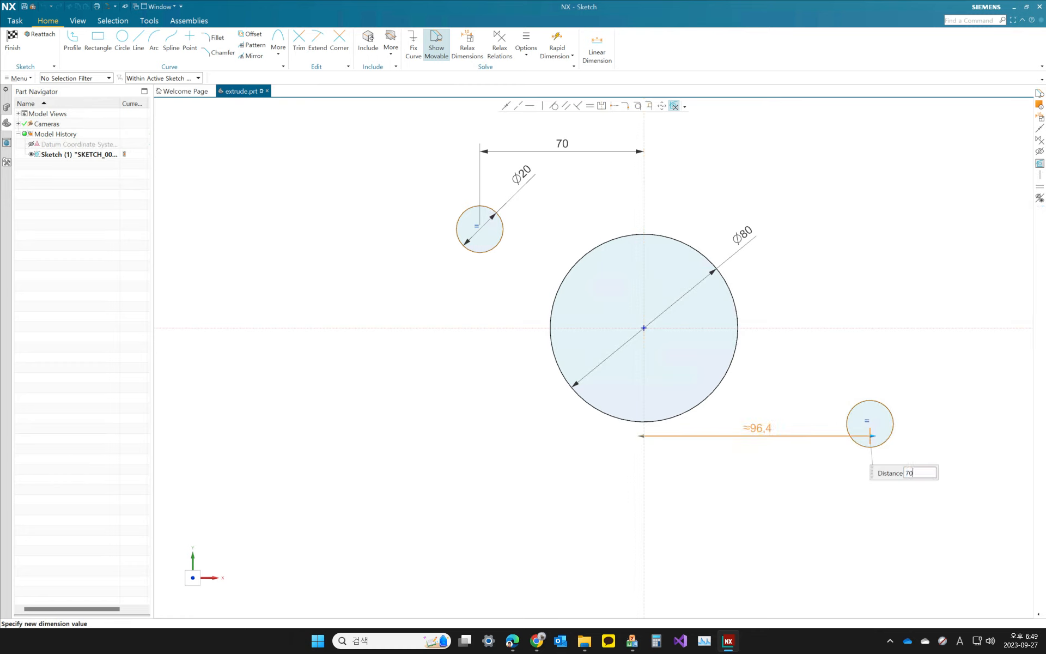
{"action": "key", "text": "Return"}
{"action": "middle_click", "coordinate": [435, 430]}
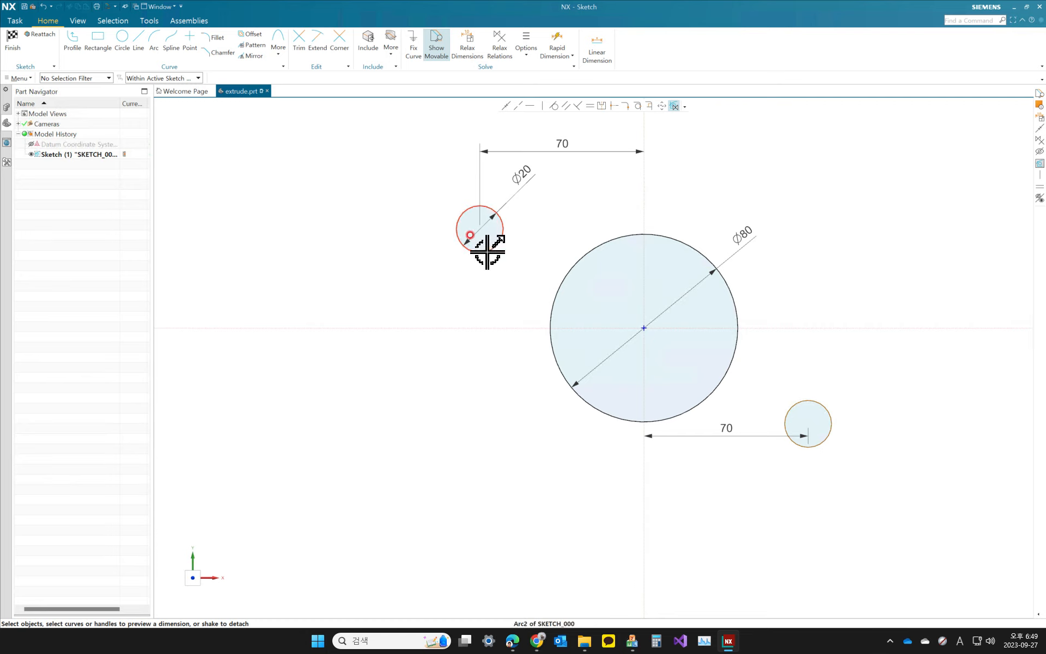
Step: Dimension the vertical distance from the horizontal sketch axis to the upper-left small circle's center as 12 mm
{"action": "left_click", "coordinate": [432, 327]}
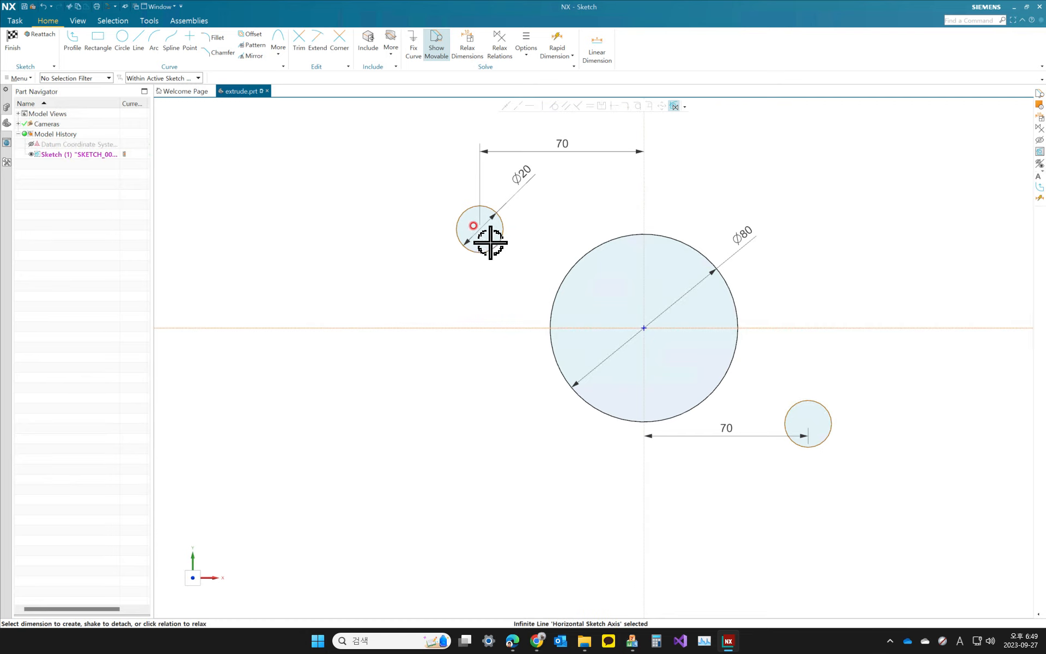
{"action": "left_click", "coordinate": [481, 228]}
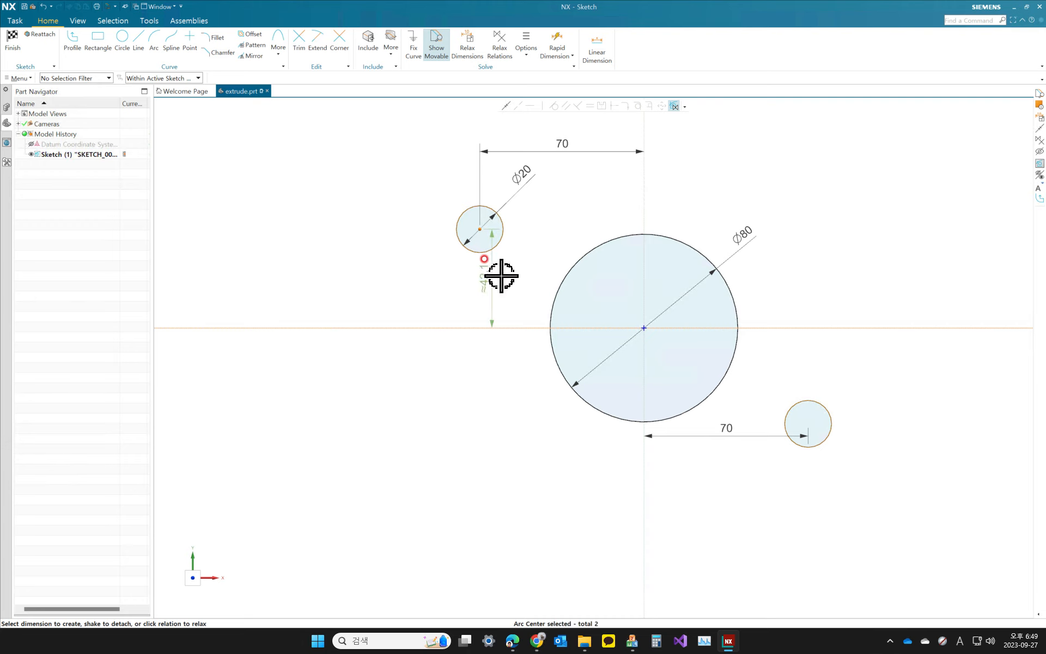
{"action": "left_click", "coordinate": [347, 275]}
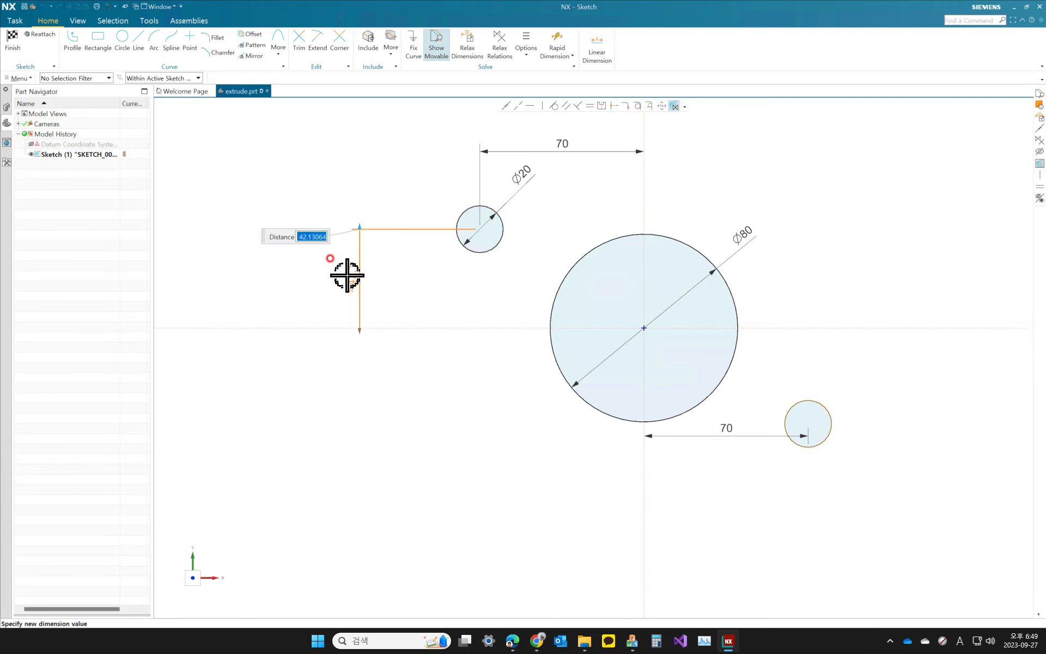
{"action": "type", "text": "12"}
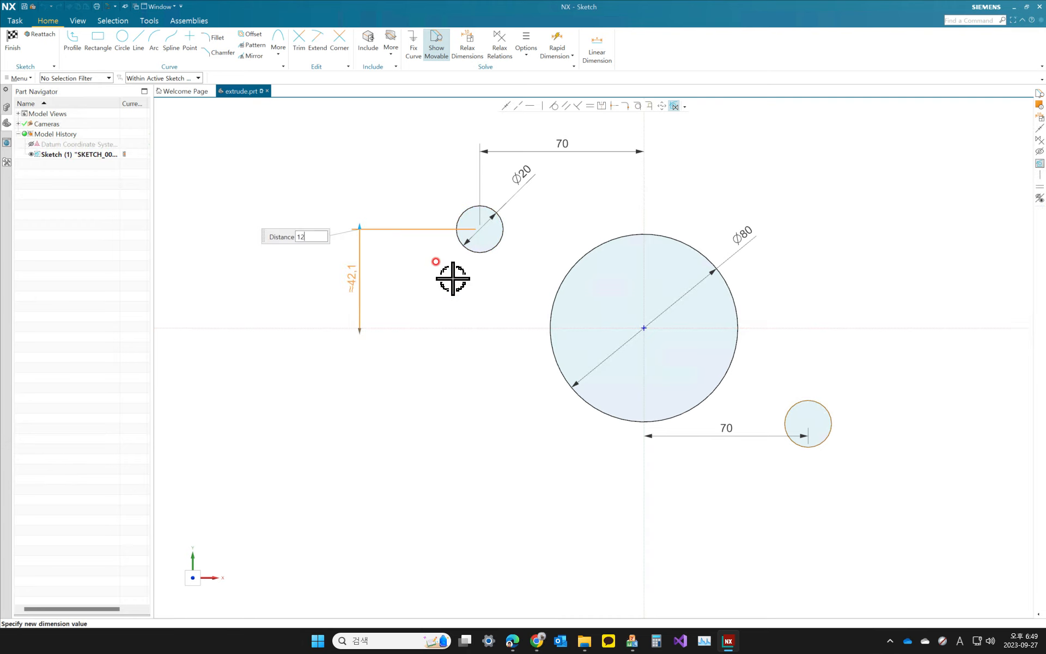
{"action": "key", "text": "Return"}
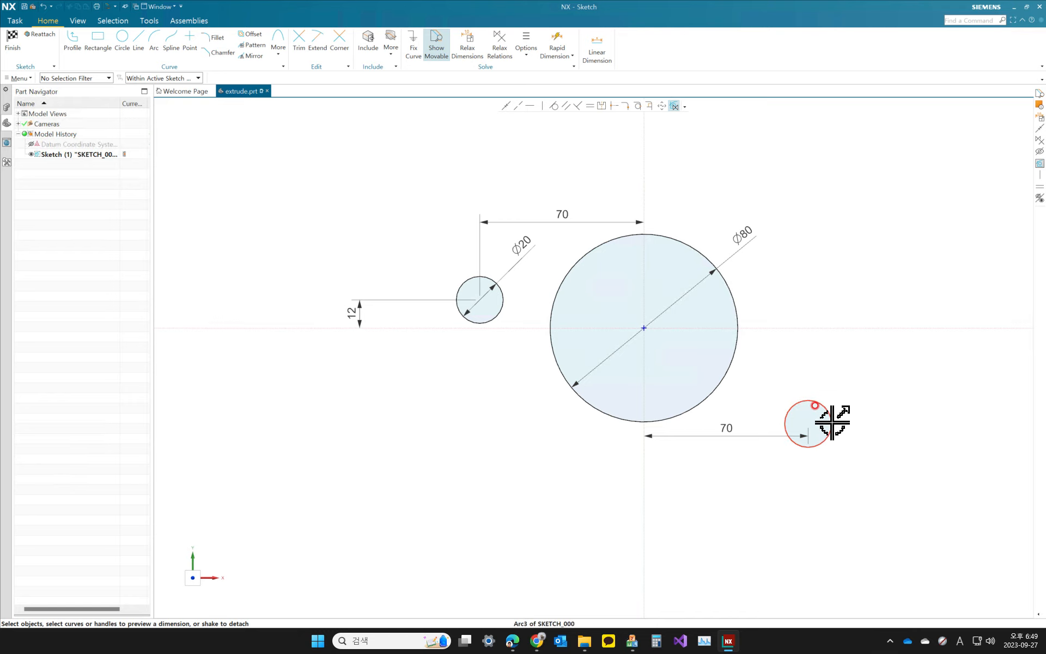
Step: Dimension the lower-right small circle's center 12 mm below the horizontal axis, and move the lower 70 and Ø20 dimensions to clear space below
{"action": "left_click", "coordinate": [808, 424]}
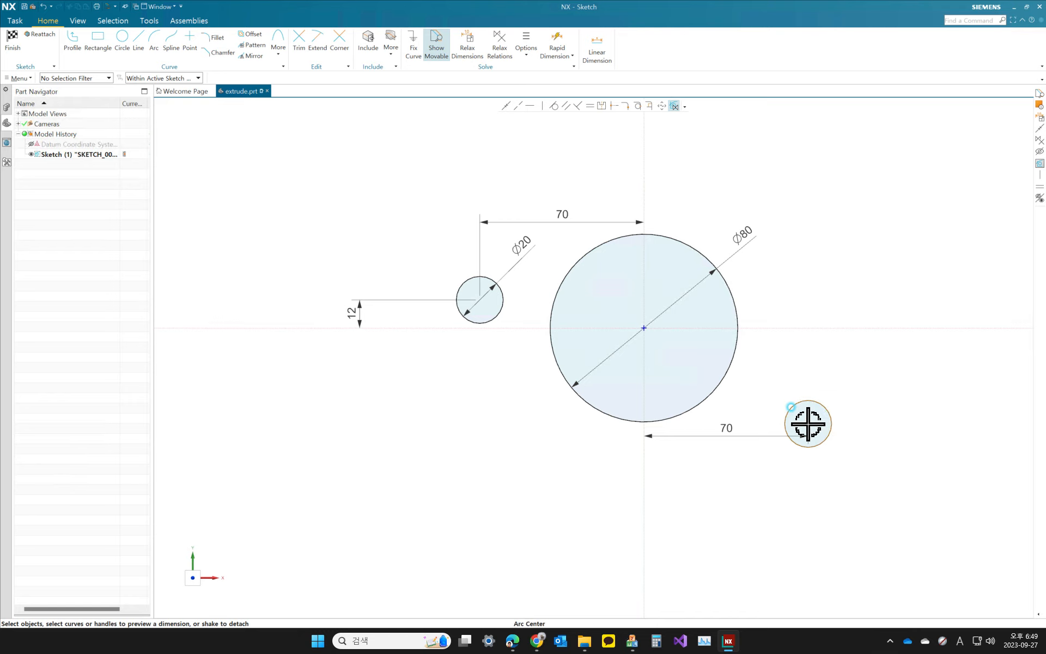
{"action": "left_click", "coordinate": [824, 328]}
{"action": "left_click", "coordinate": [810, 371]}
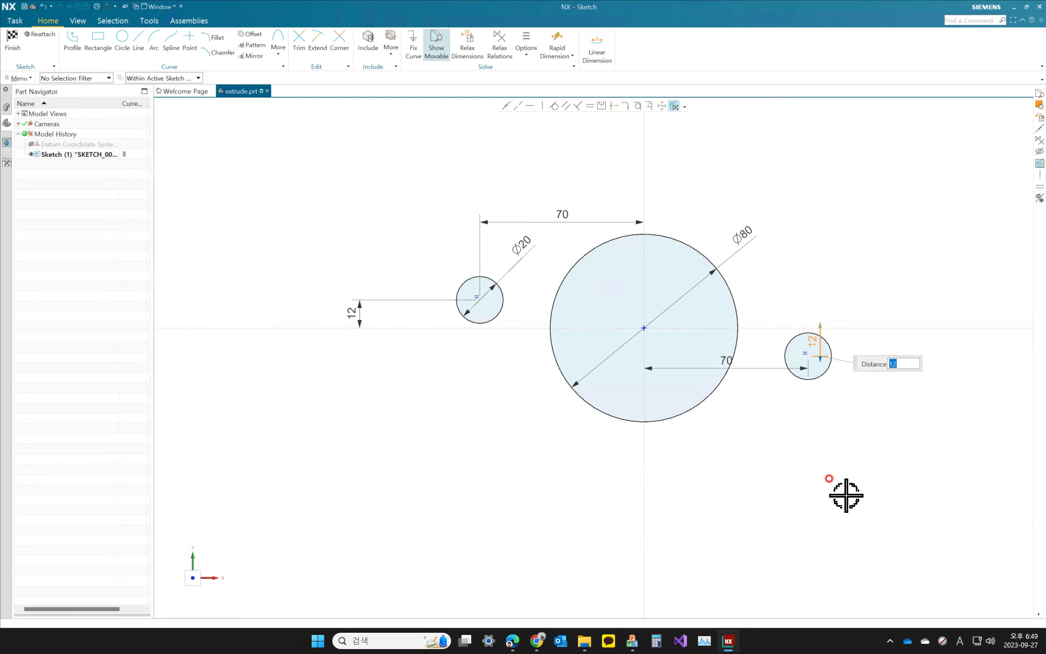
{"action": "key", "text": "Return"}
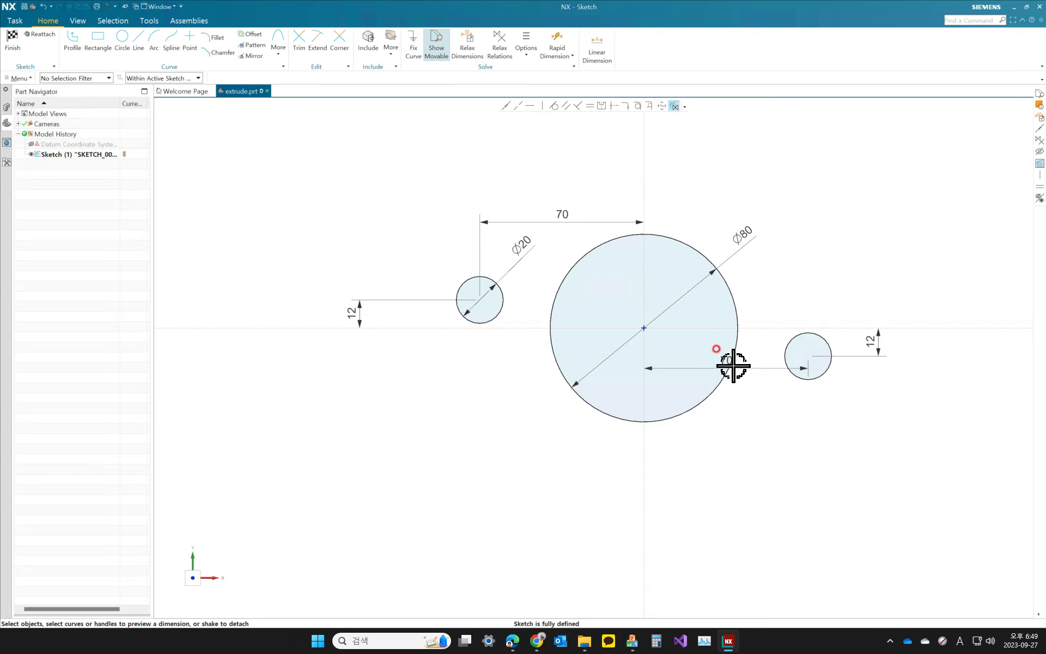
{"action": "left_click_drag", "start_coordinate": [728, 358], "coordinate": [733, 444]}
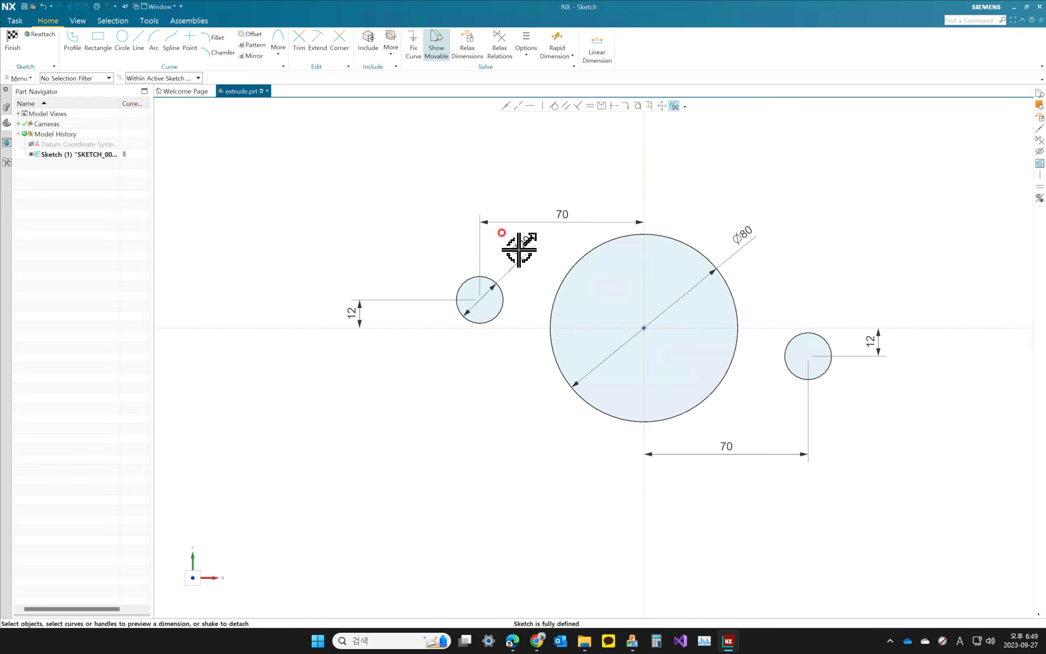
{"action": "mouse_move", "coordinate": [514, 251]}
{"action": "left_mouse_down"}
{"action": "mouse_move", "coordinate": [479, 353]}
{"action": "mouse_move", "coordinate": [414, 358]}
{"action": "left_mouse_up"}
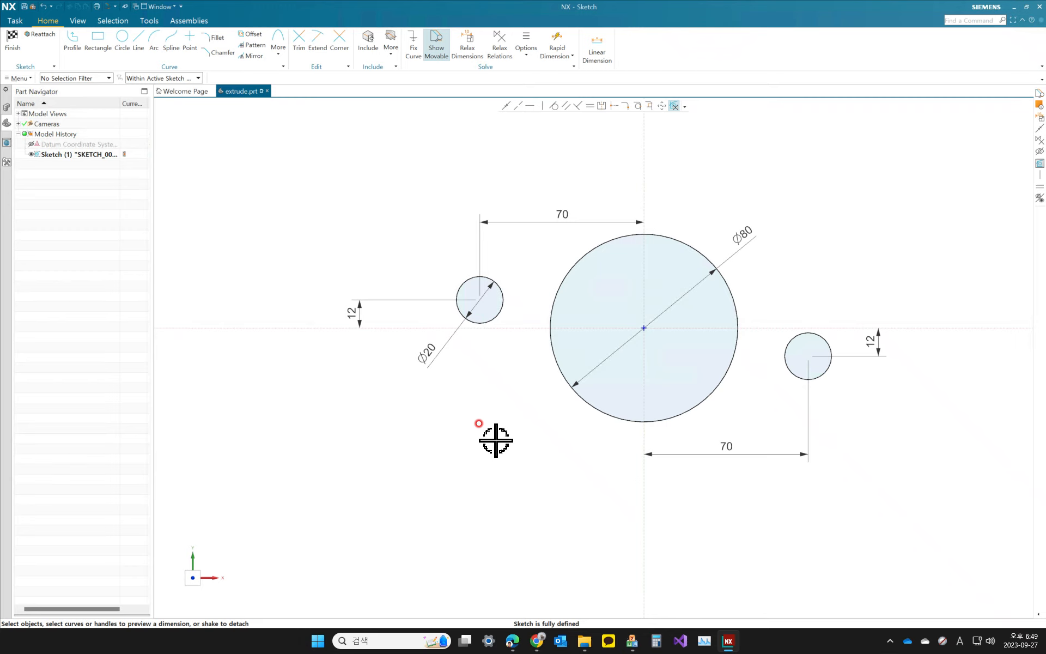
Step: Draw a smaller concentric circle inside each of the two small circles, the upper-left one about 9 mm in diameter
{"action": "scroll", "coordinate": [511, 438], "scroll_direction": "down", "scroll_amount": 2}
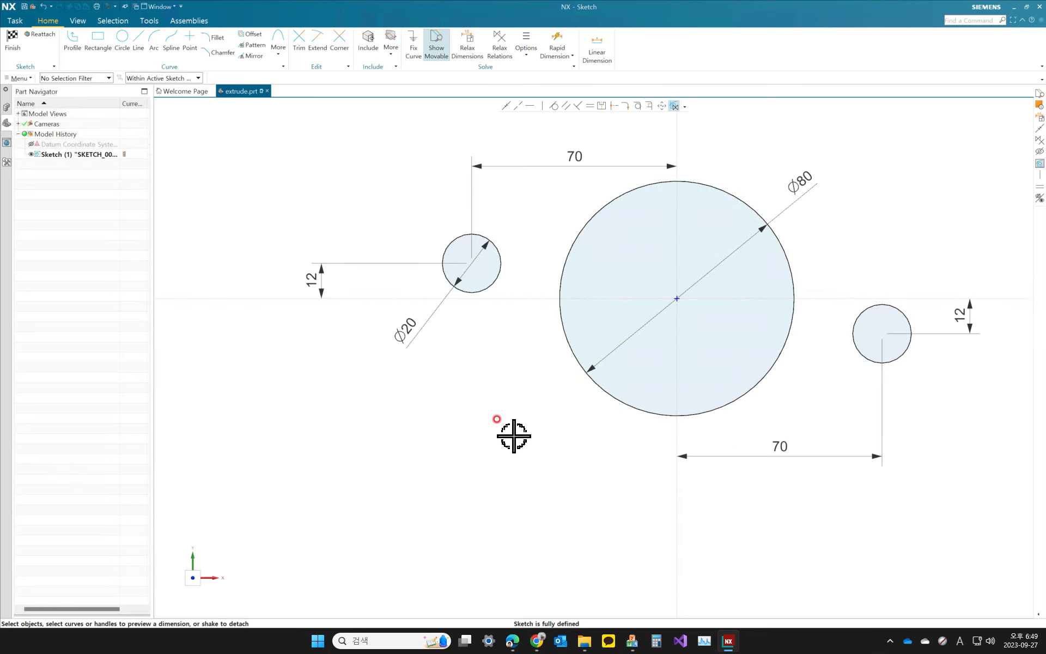
{"action": "mouse_move", "coordinate": [511, 435]}
{"action": "middle_mouse_down", "text": "shift"}
{"action": "mouse_move", "coordinate": [484, 461]}
{"action": "mouse_move", "coordinate": [417, 462]}
{"action": "middle_mouse_up", "text": "shift"}
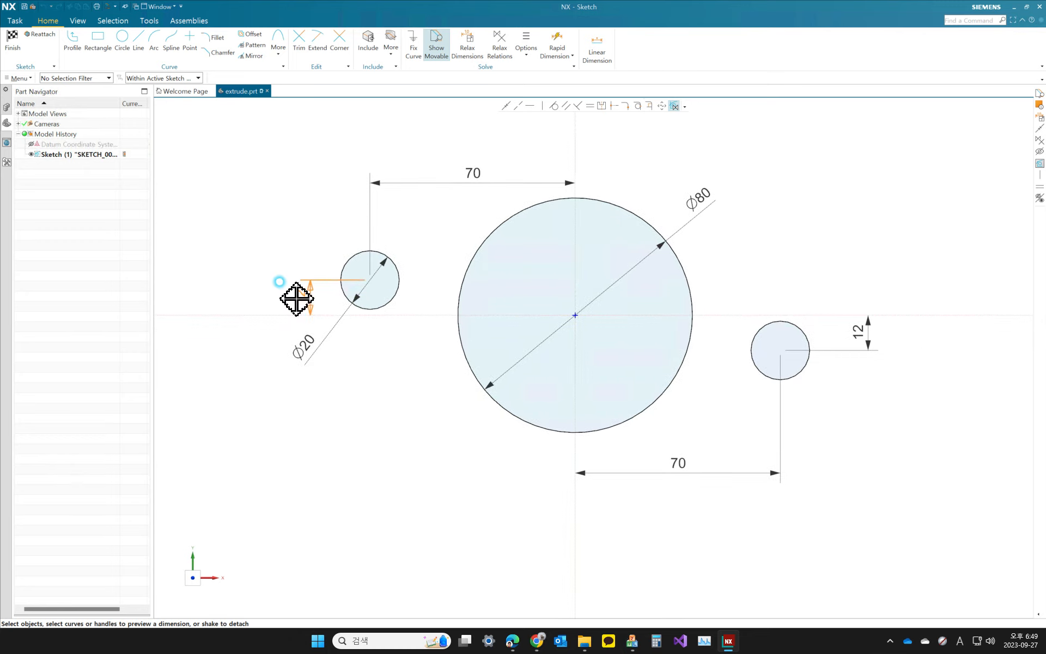
{"action": "scroll", "coordinate": [443, 388], "scroll_direction": "down", "scroll_amount": 1}
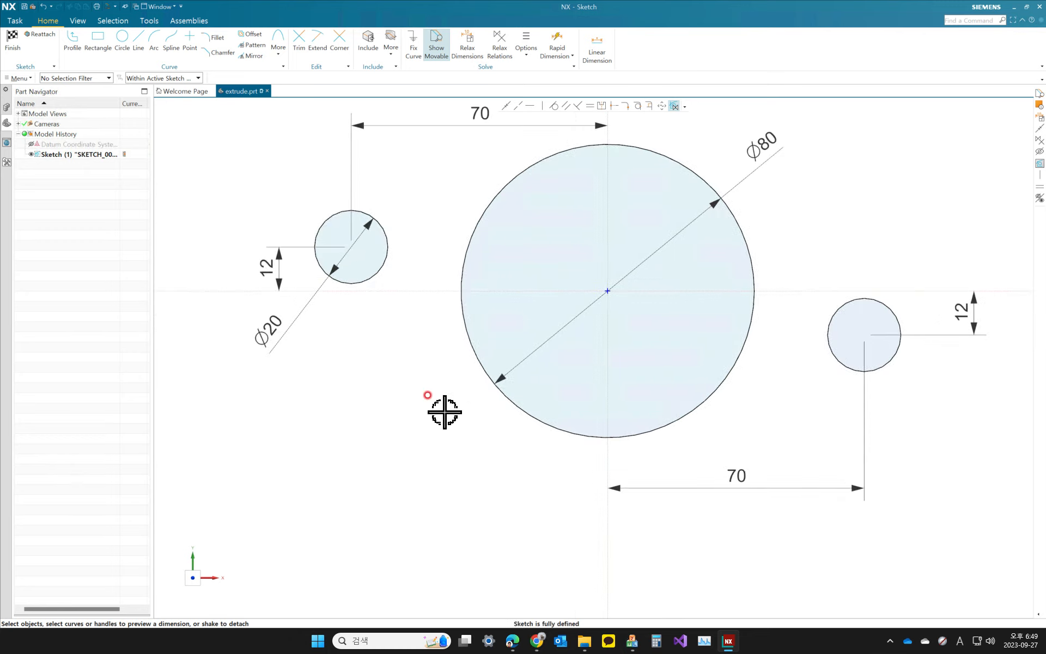
{"action": "middle_click_drag", "start_coordinate": [442, 388], "coordinate": [444, 440], "text": "shift"}
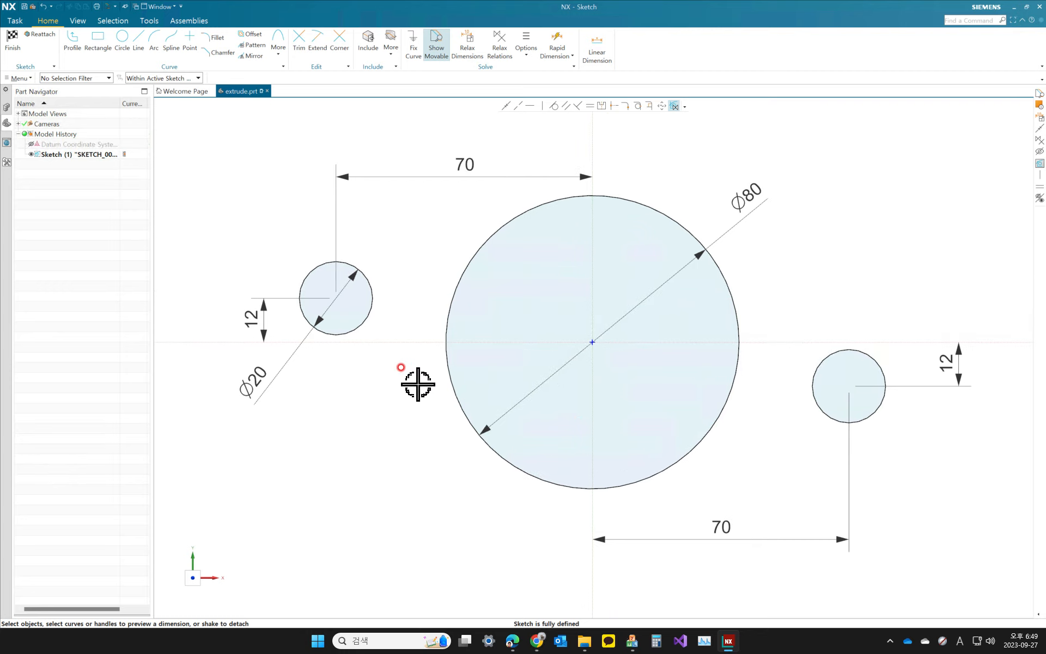
{"action": "left_click", "coordinate": [130, 48]}
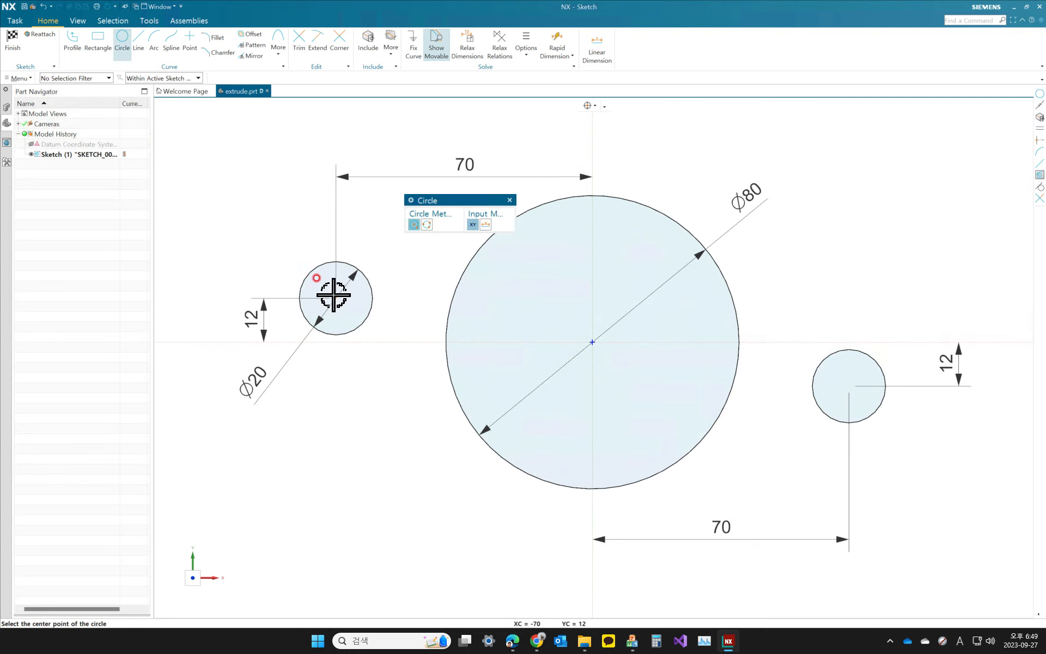
{"action": "left_click", "coordinate": [595, 105]}
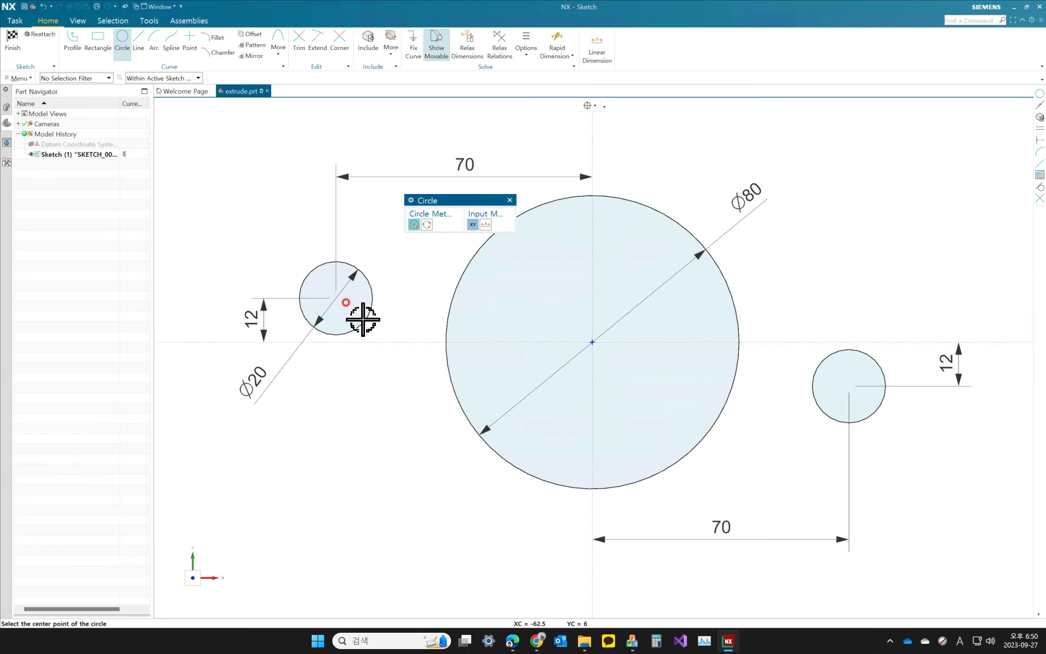
{"action": "left_click", "coordinate": [335, 298]}
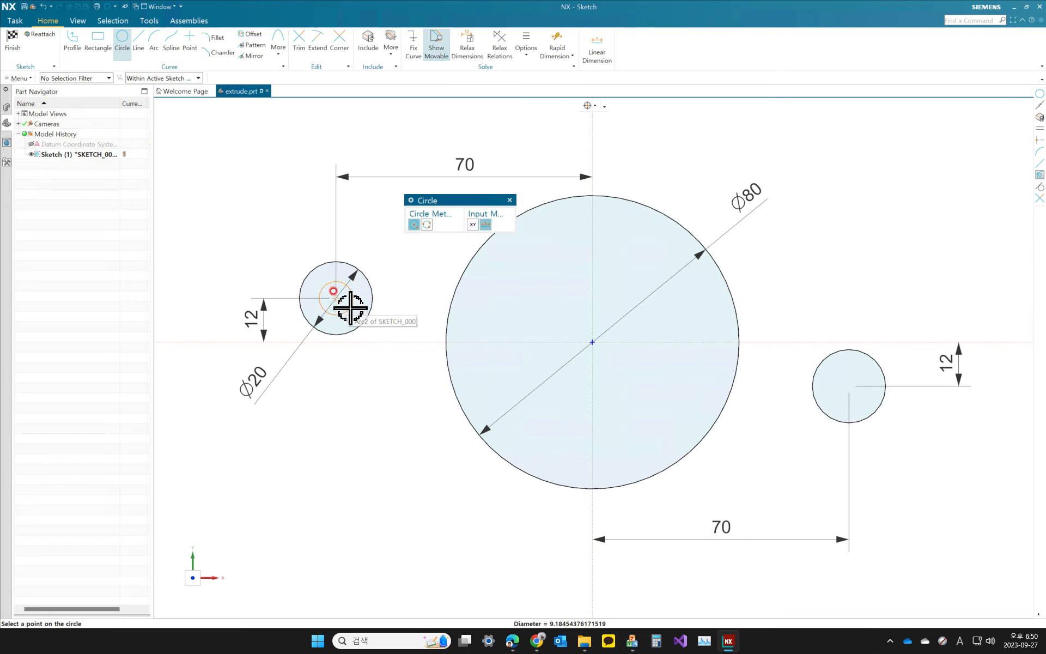
{"action": "left_click", "coordinate": [350, 307]}
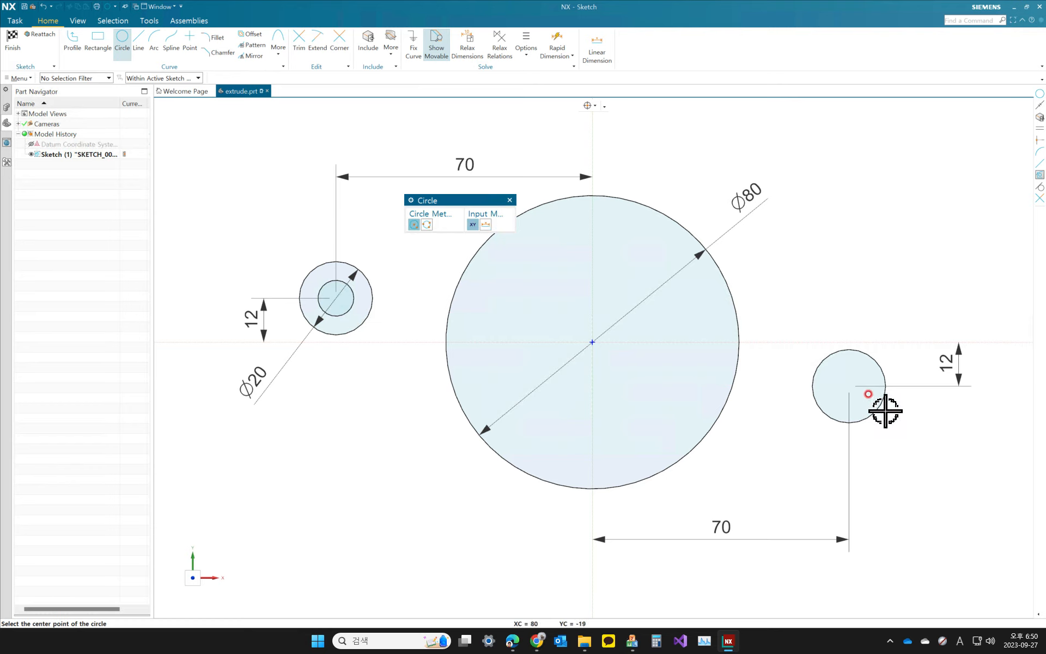
{"action": "left_click", "coordinate": [850, 386]}
{"action": "left_click", "coordinate": [863, 399]}
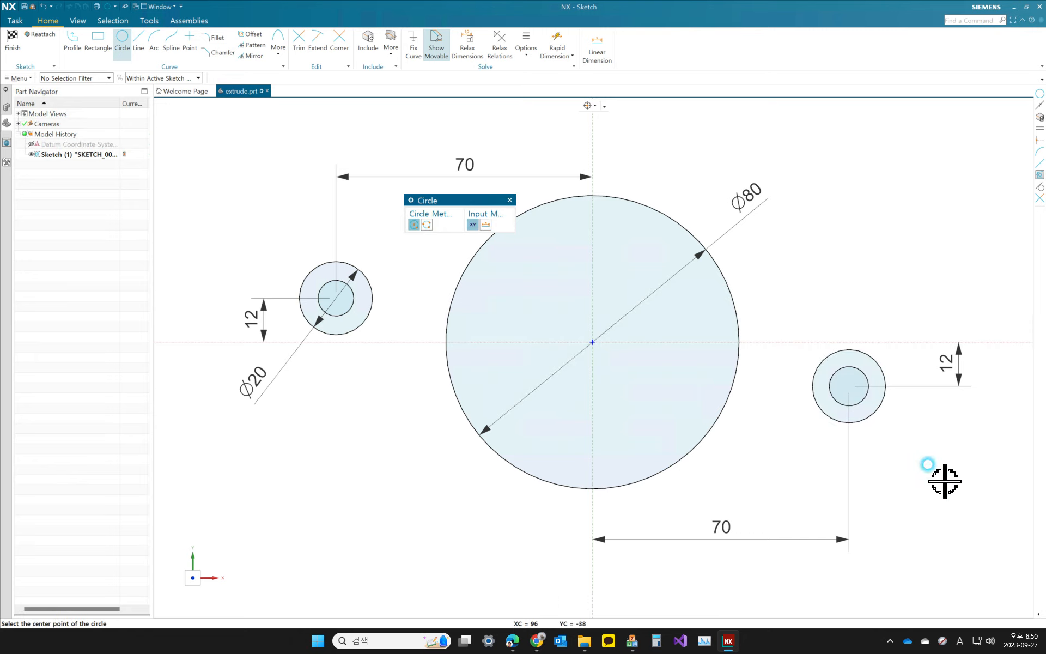
Step: Apply an equal relation between the two inner circles of the small circle pairs
{"action": "middle_click", "coordinate": [947, 482]}
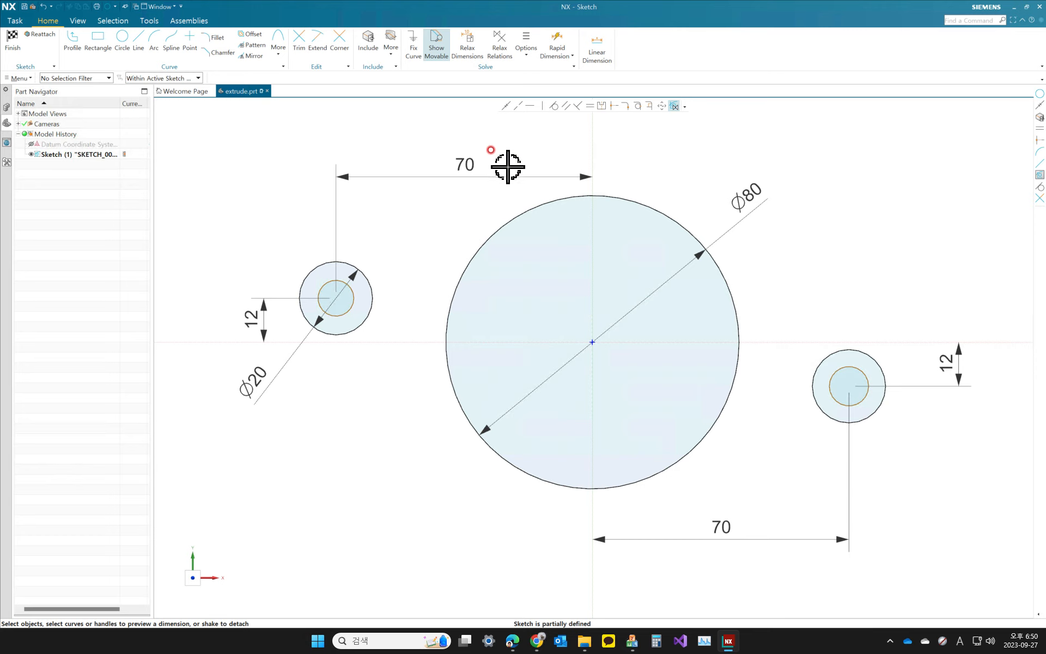
{"action": "left_click", "coordinate": [345, 311]}
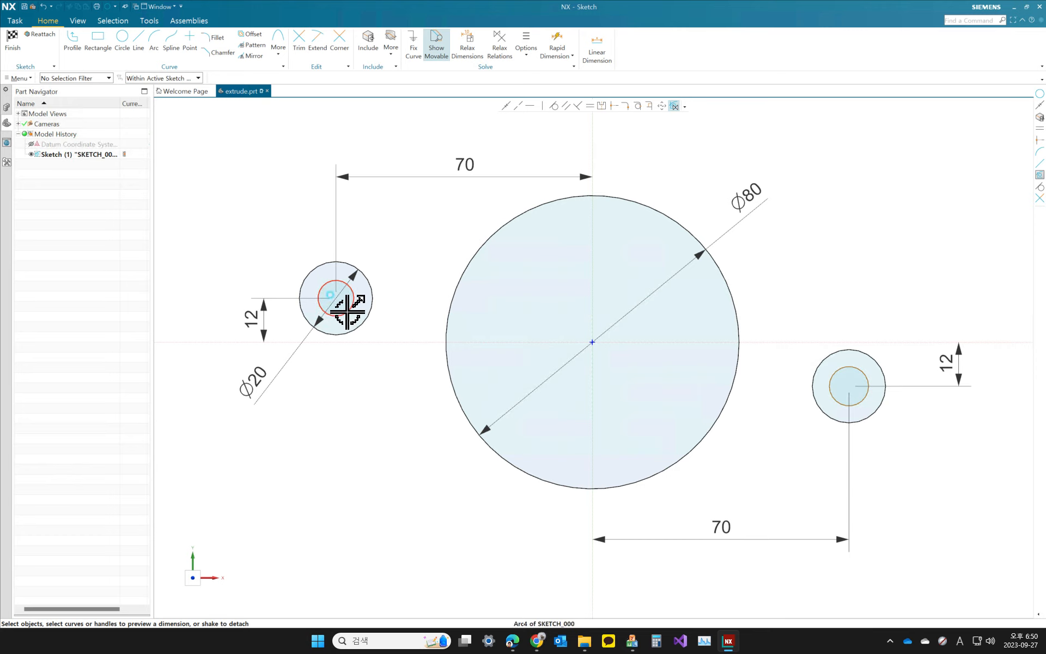
{"action": "left_click", "coordinate": [864, 397]}
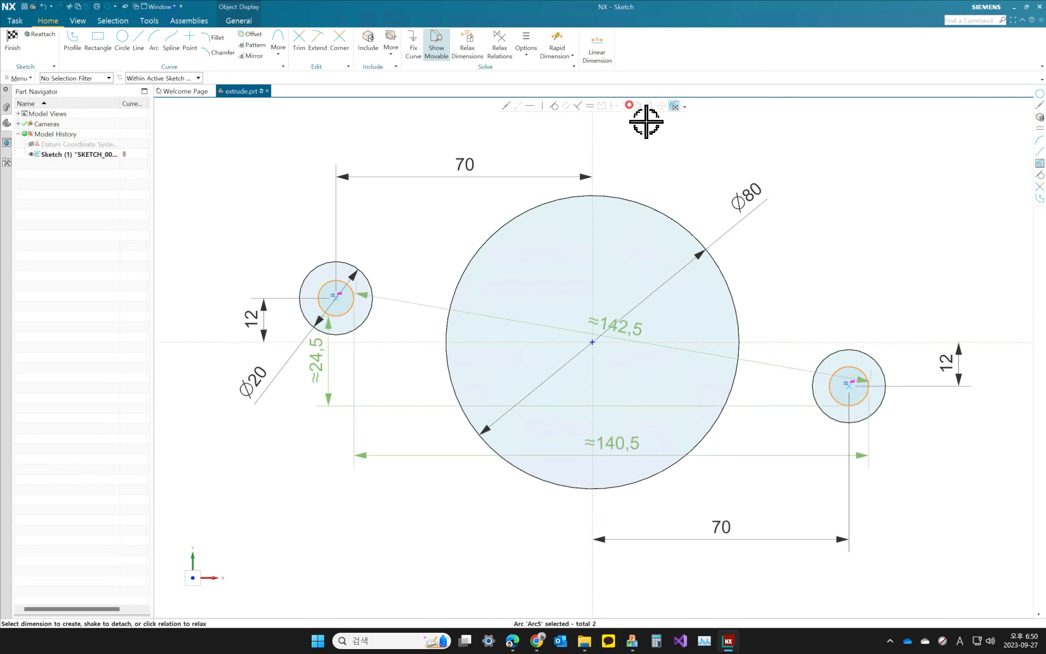
{"action": "left_click", "coordinate": [590, 106]}
{"action": "left_click", "coordinate": [80, 296]}
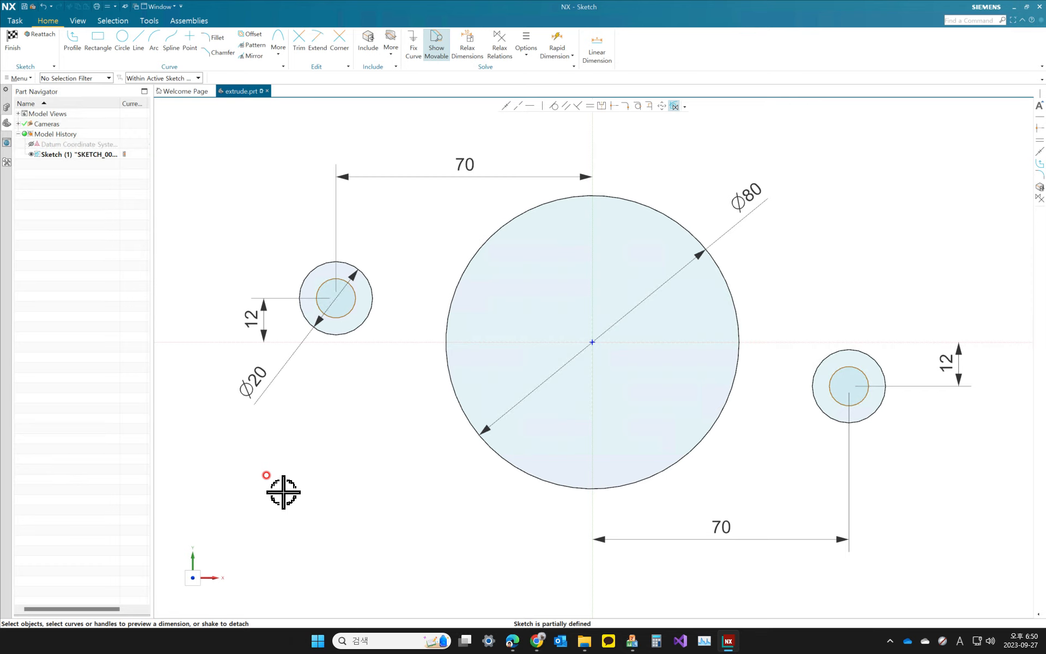
Step: Dimension the upper-left inner circle's diameter as 10 mm and move the dimension to clear space above and left of it
{"action": "left_click", "coordinate": [346, 309]}
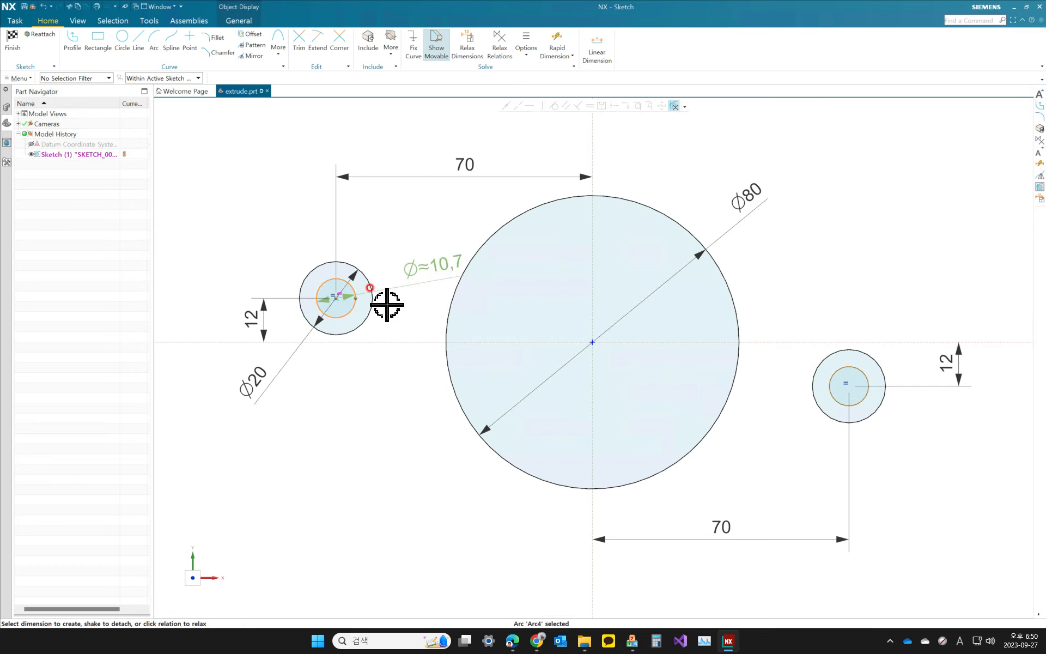
{"action": "left_click", "coordinate": [443, 264]}
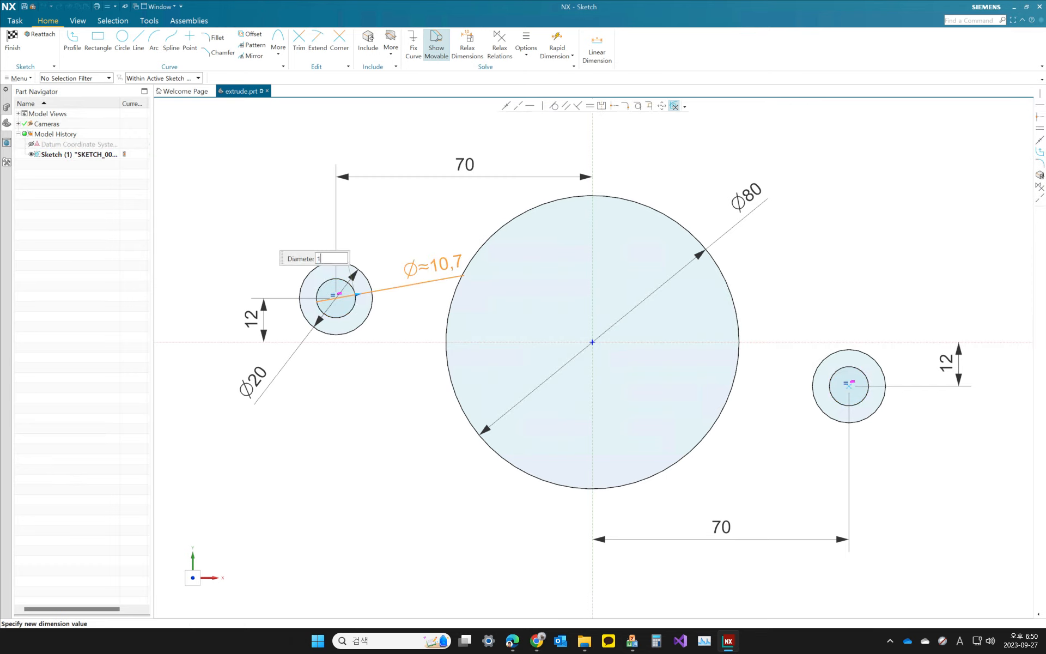
{"action": "type", "text": "10"}
{"action": "key", "text": "Return"}
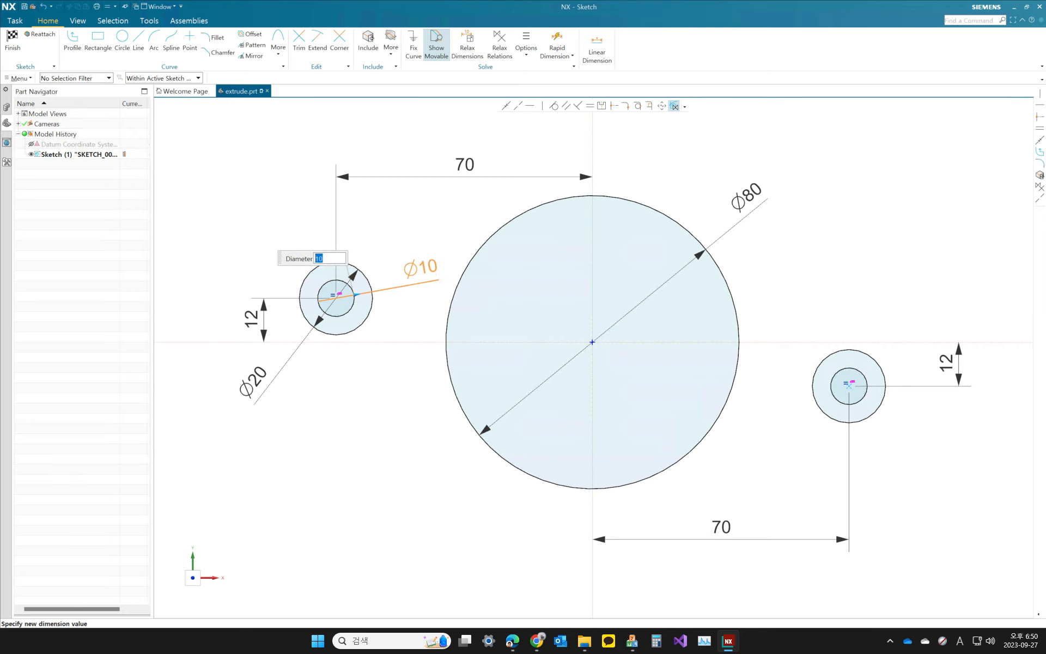
{"action": "middle_click", "coordinate": [392, 402]}
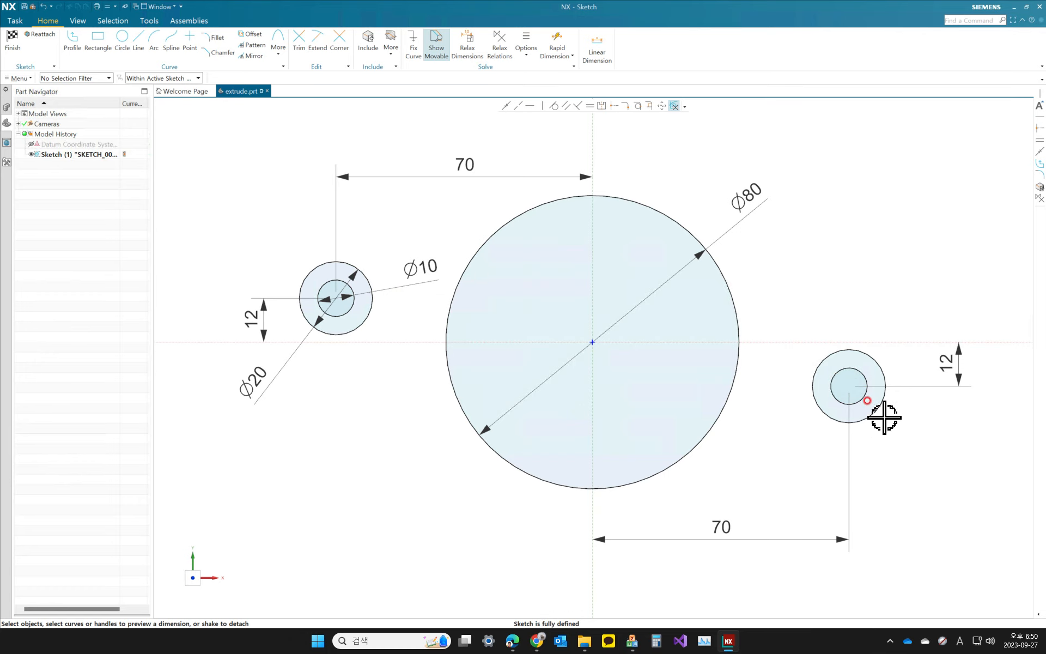
{"action": "left_click_drag", "start_coordinate": [414, 267], "coordinate": [252, 210]}
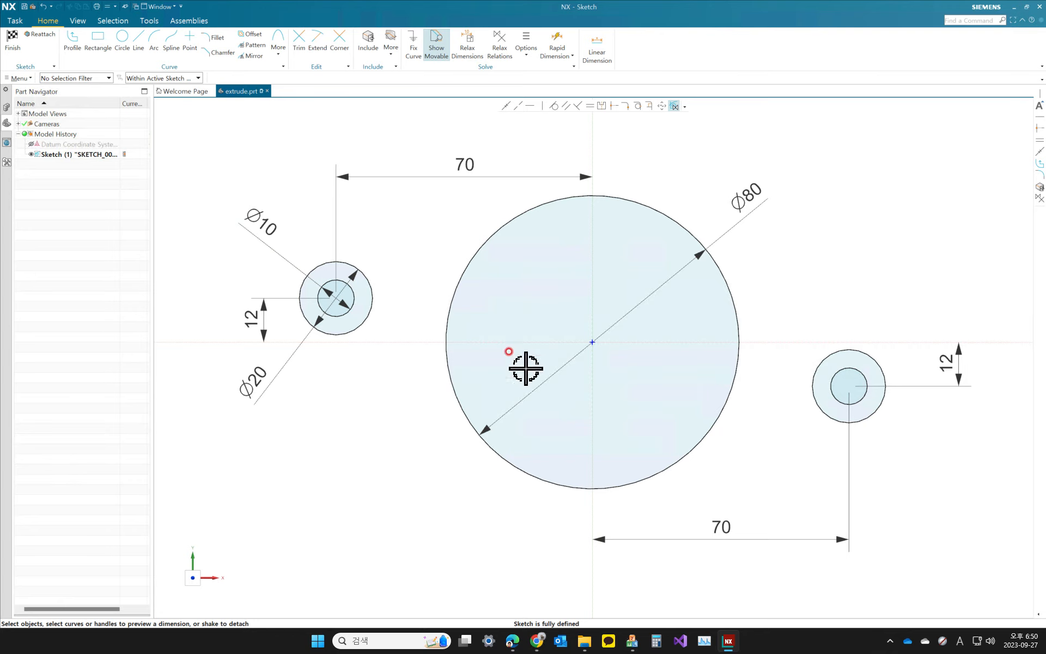
Step: Draw a downward-bulging arc from the top of the upper-left Ø20 circle, tangent to it, to the upper-left edge of the Ø80 circle
{"action": "scroll", "coordinate": [434, 476], "scroll_direction": "up", "scroll_amount": 2}
{"action": "scroll", "coordinate": [434, 475], "scroll_direction": "down", "scroll_amount": 3}
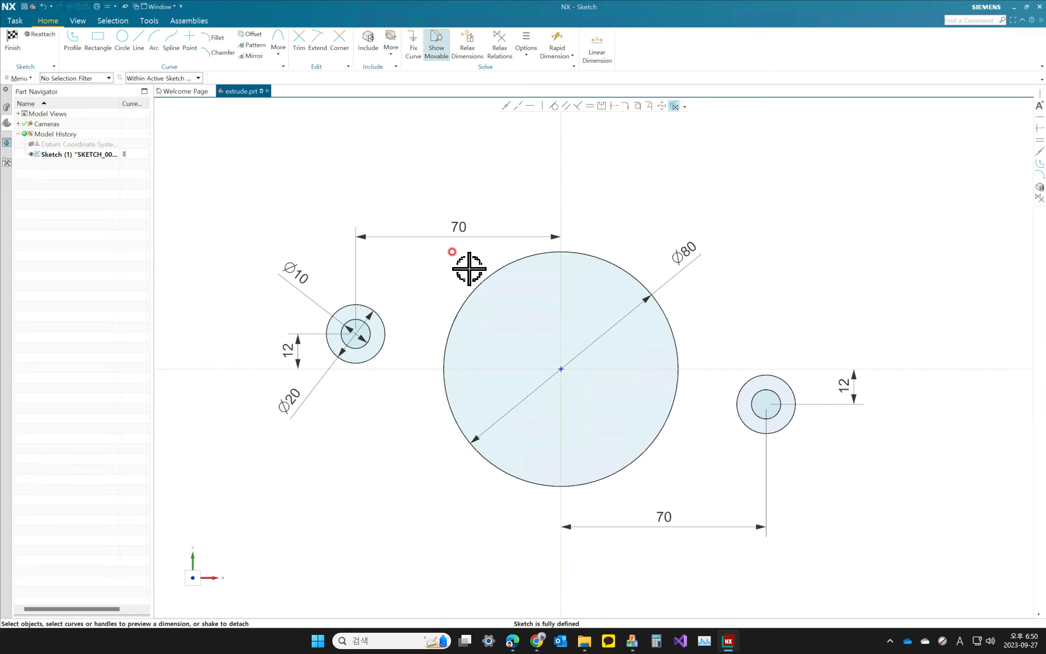
{"action": "left_click", "coordinate": [154, 38]}
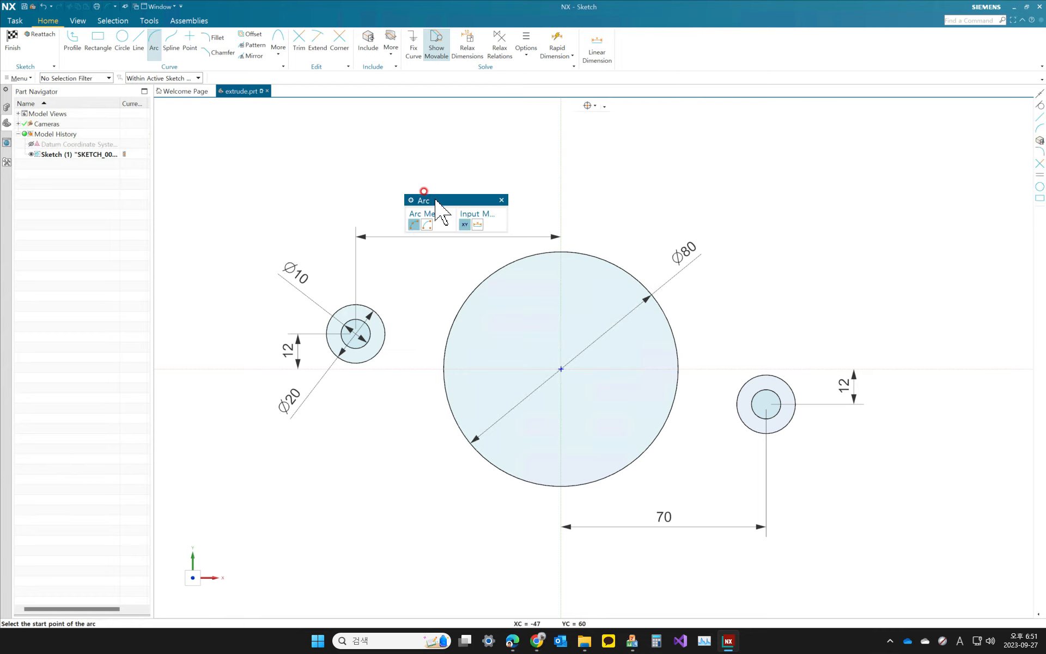
{"action": "left_click_drag", "start_coordinate": [435, 200], "coordinate": [268, 150]}
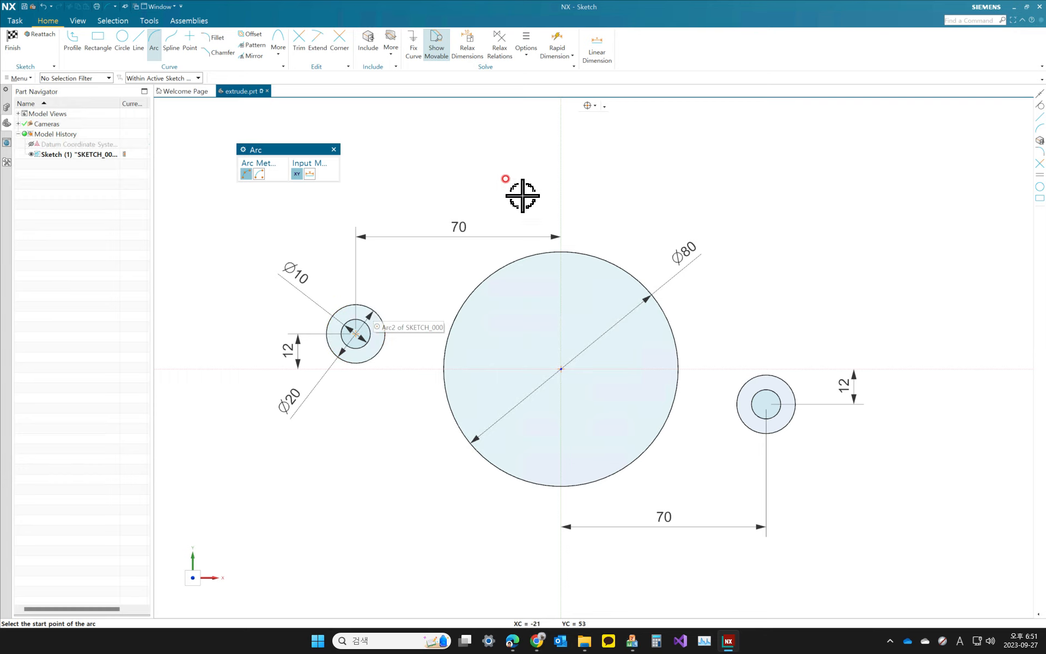
{"action": "left_click", "coordinate": [596, 107]}
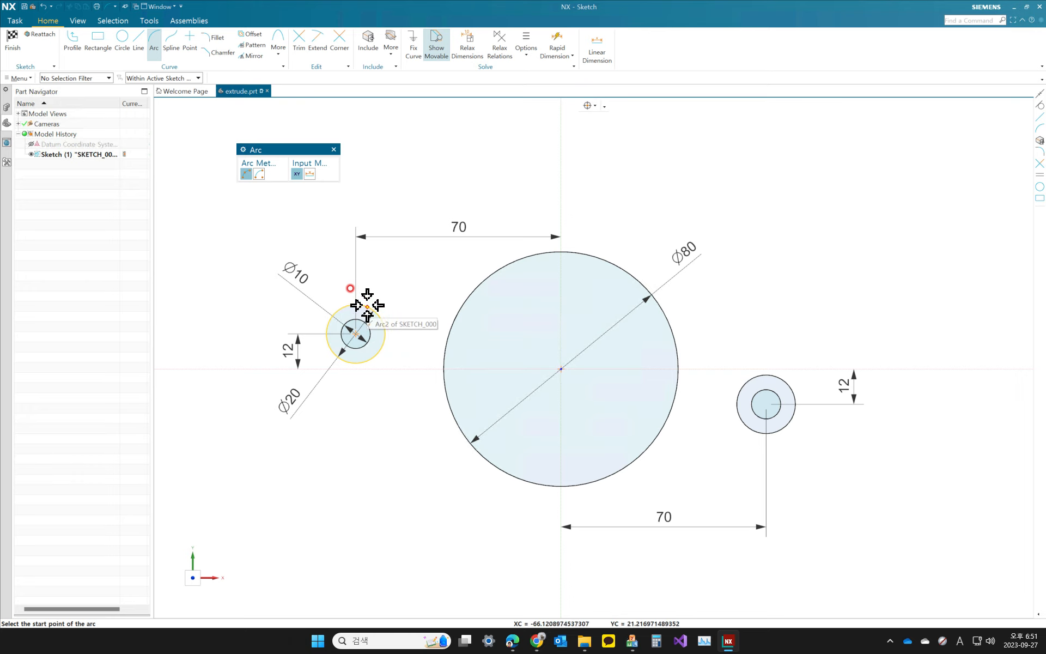
{"action": "scroll", "coordinate": [368, 306], "scroll_direction": "up", "scroll_amount": 2}
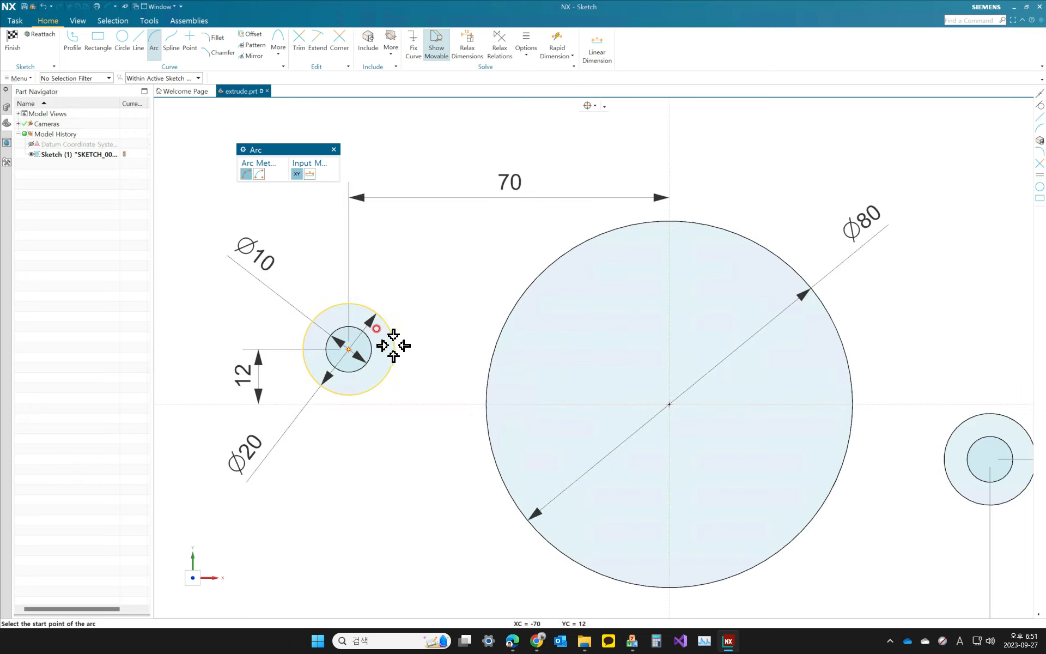
{"action": "left_click", "coordinate": [361, 304]}
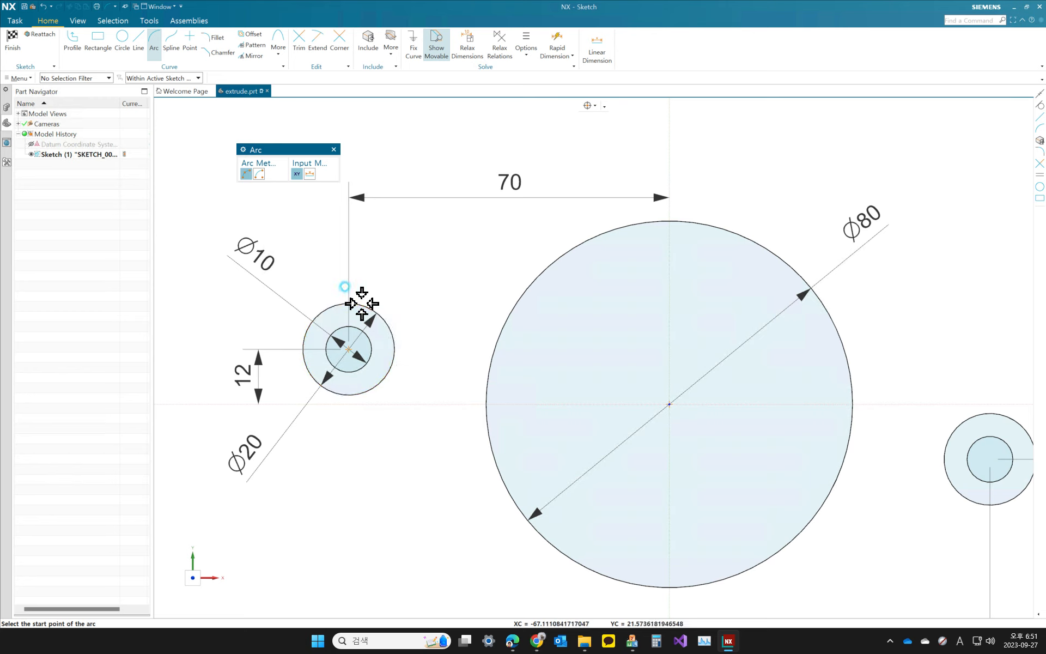
{"action": "left_click", "coordinate": [575, 244]}
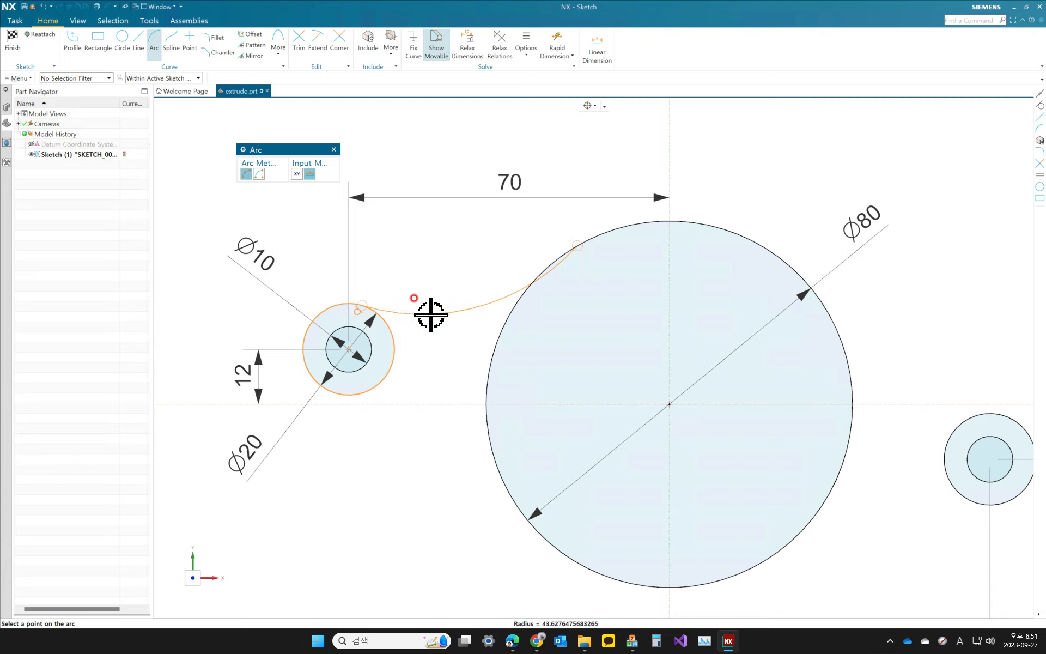
{"action": "left_click", "coordinate": [579, 247]}
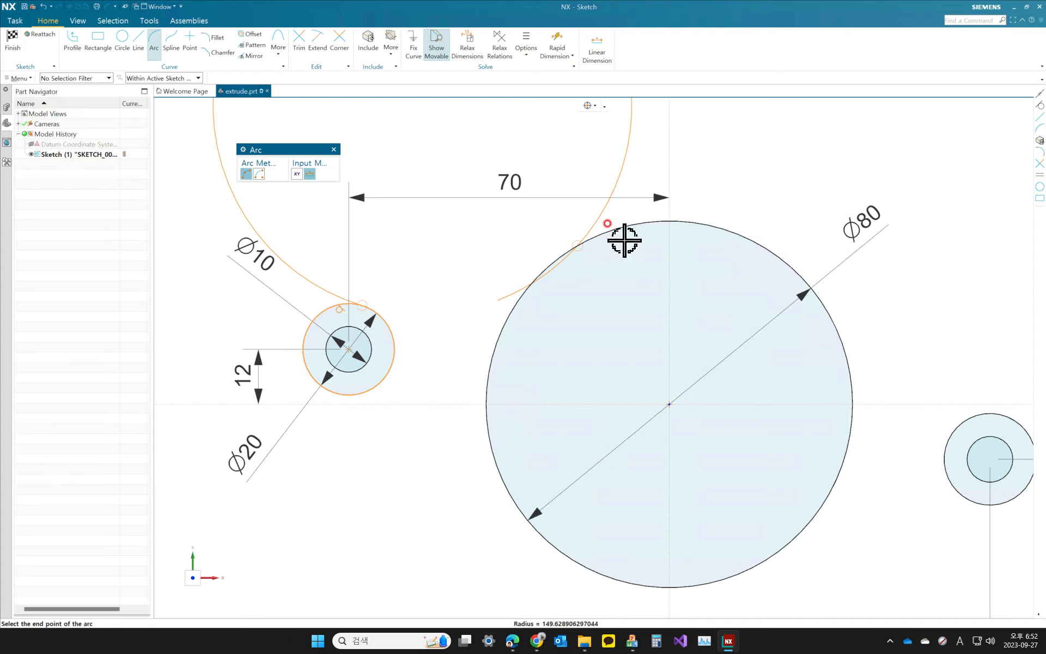
{"action": "left_click", "coordinate": [608, 198]}
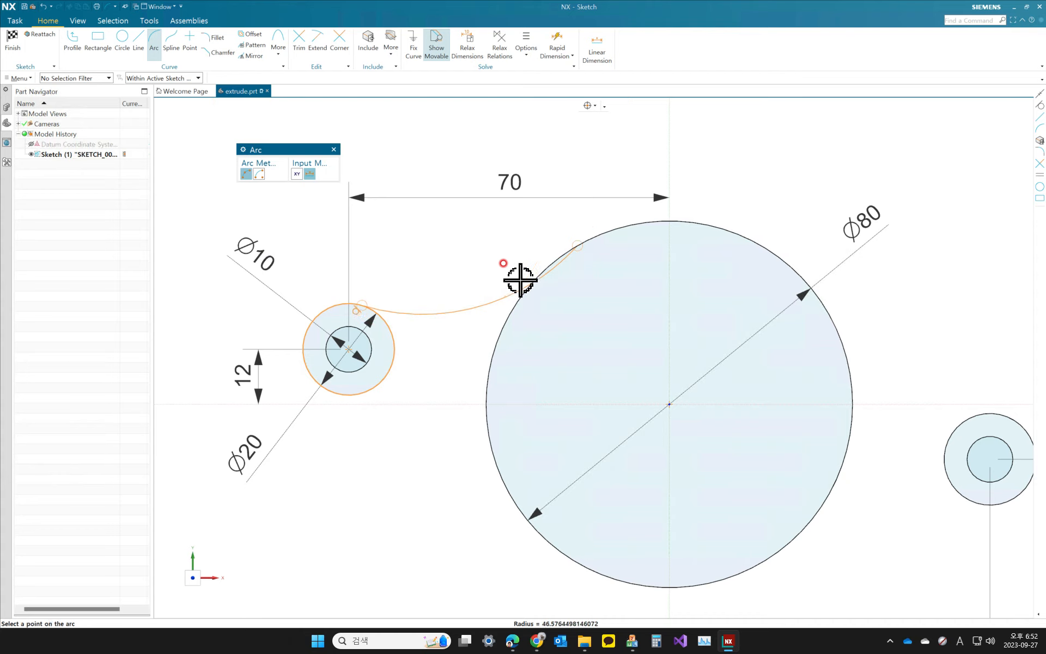
{"action": "left_click", "coordinate": [454, 312]}
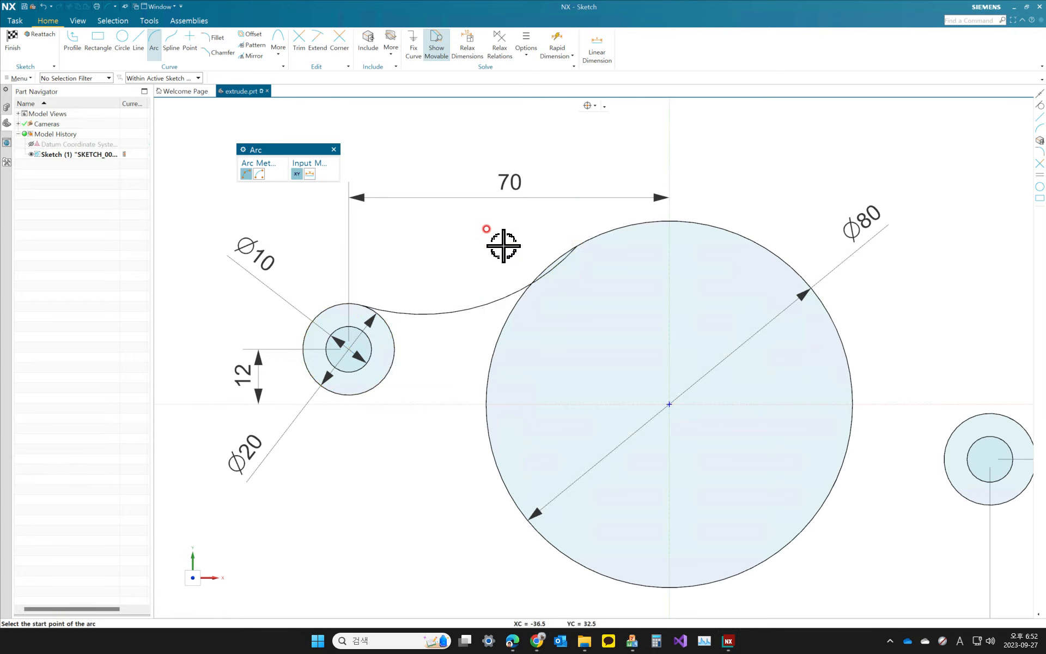
{"action": "key", "text": "Escape"}
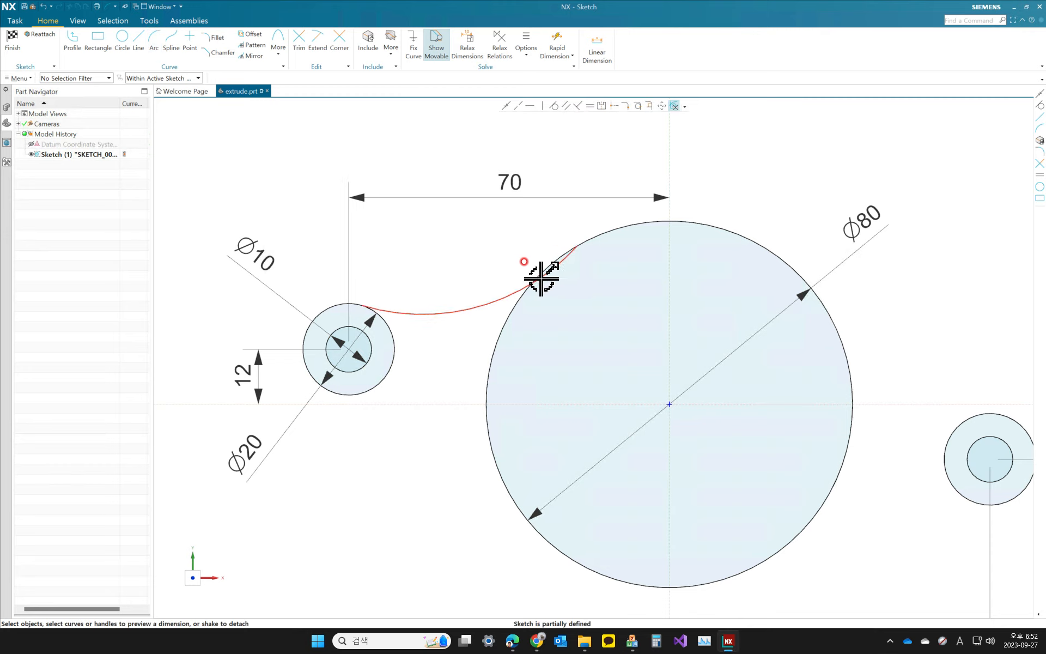
Step: Shift the connecting arc's upper end point farther along the edge of the Ø80 circle
{"action": "left_click", "coordinate": [459, 309]}
{"action": "left_click_drag", "start_coordinate": [579, 248], "coordinate": [612, 244]}
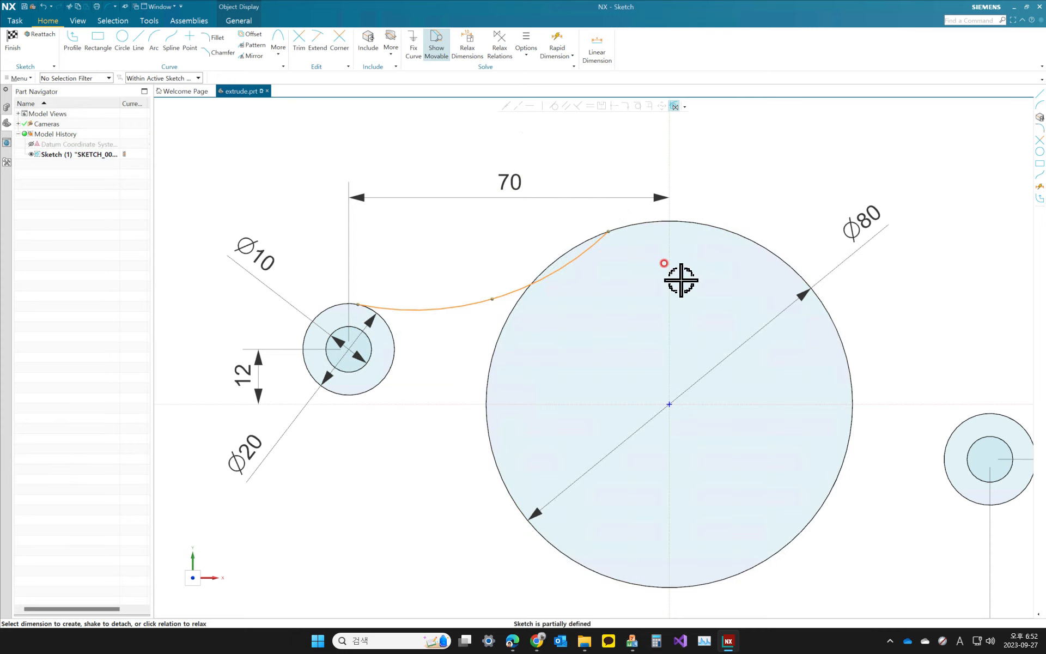
{"action": "key", "text": "Escape"}
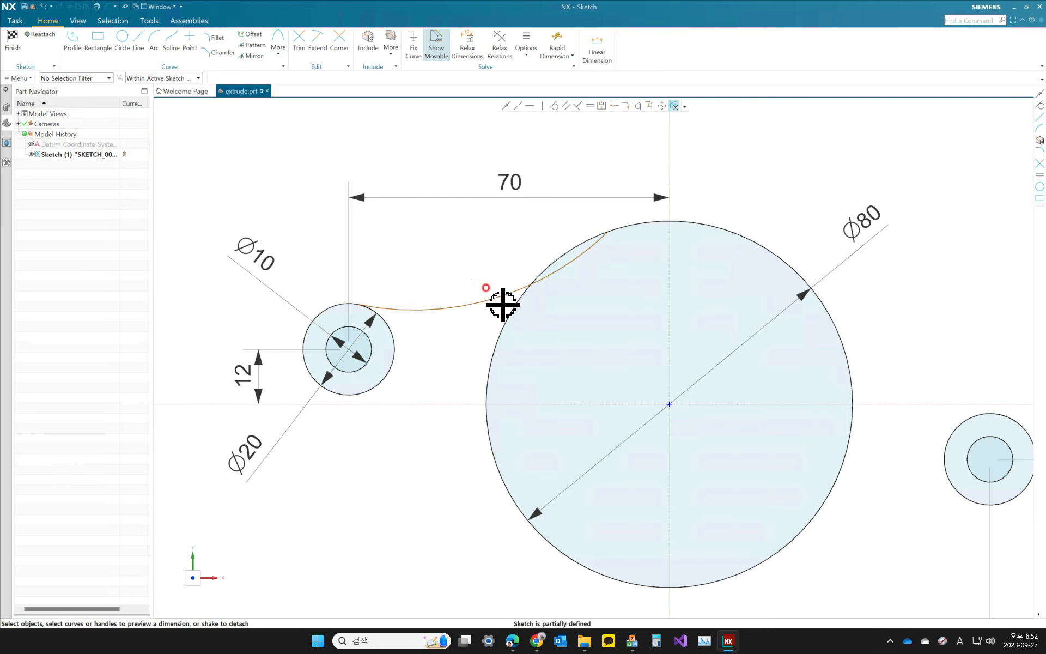
Step: Make the connecting arc tangent to the Ø80 circle
{"action": "left_click", "coordinate": [593, 249]}
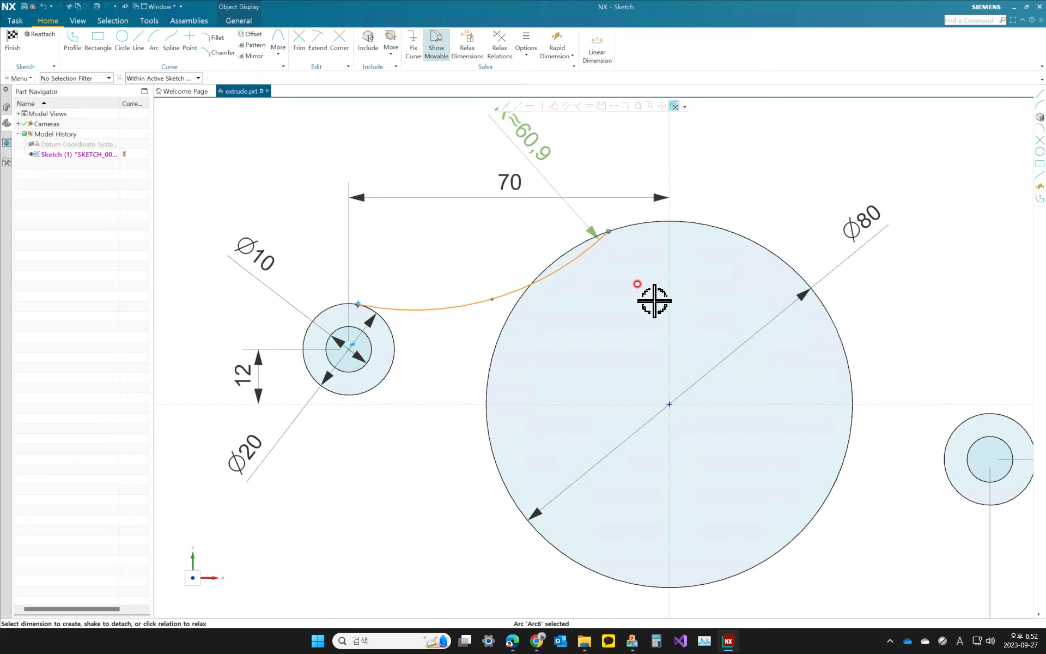
{"action": "left_click", "coordinate": [645, 220]}
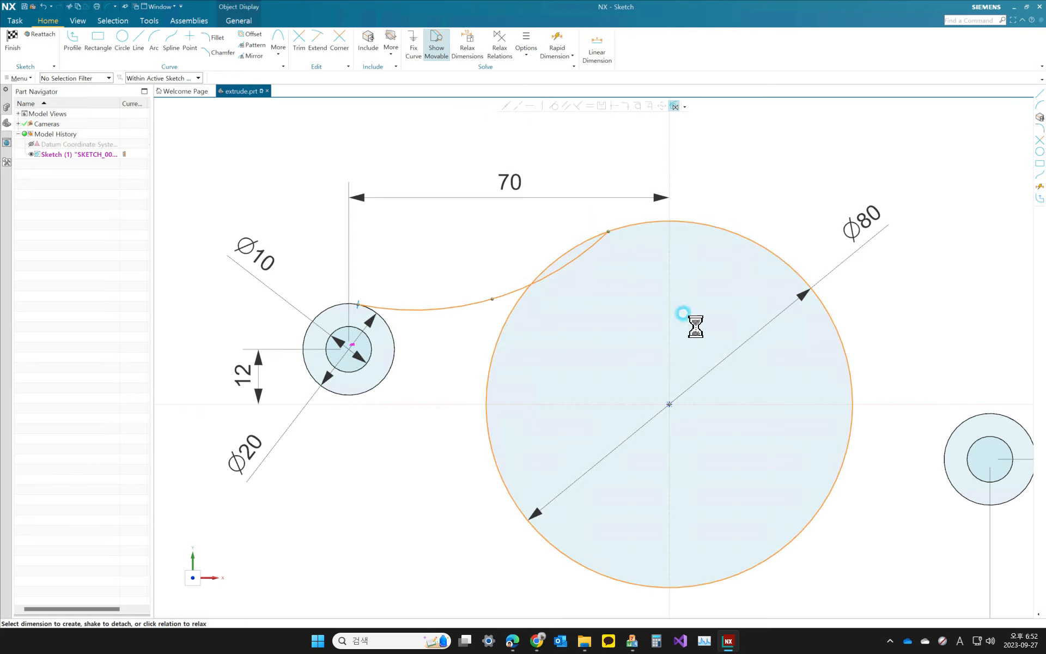
{"action": "left_click", "coordinate": [554, 105]}
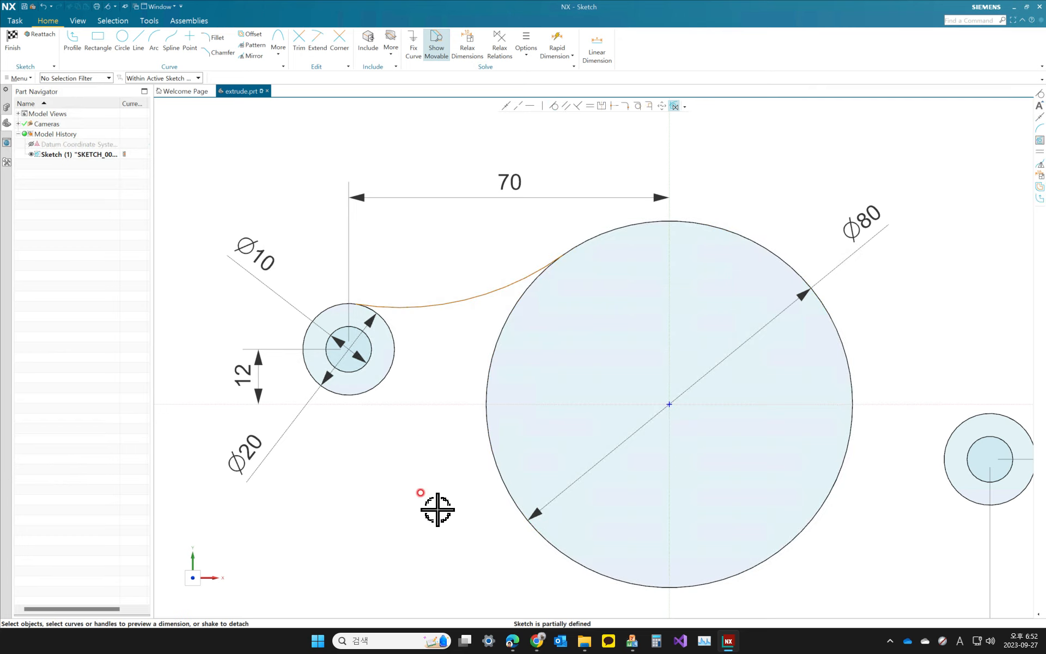
Step: Dimension the connecting arc's radius as 35 mm and place the dimension just above the arc
{"action": "left_click", "coordinate": [452, 302]}
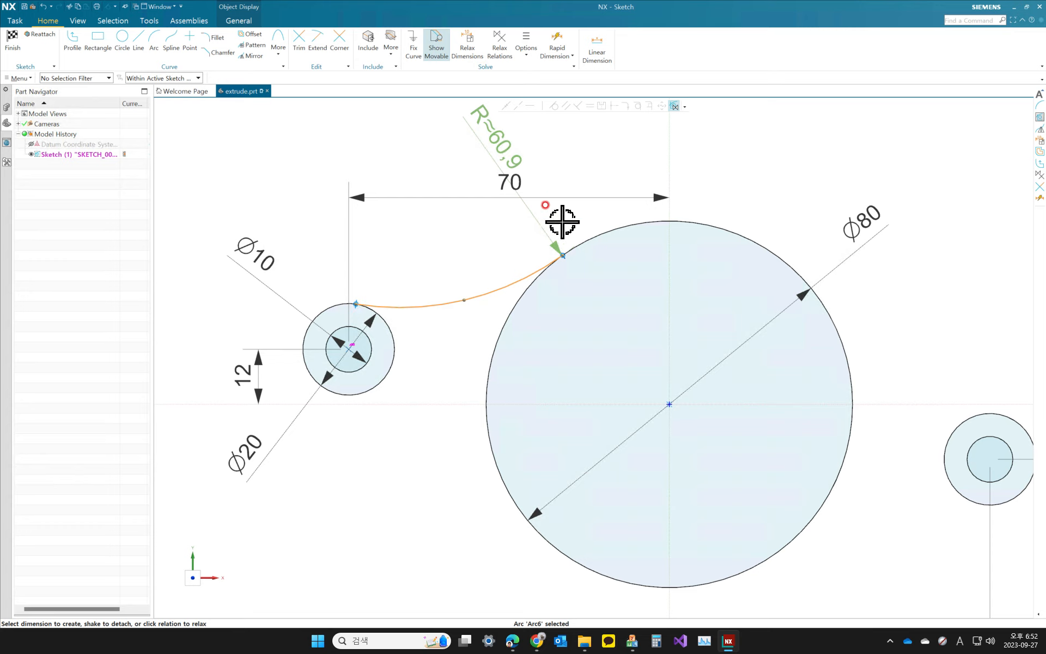
{"action": "left_click_drag", "start_coordinate": [464, 173], "coordinate": [436, 175]}
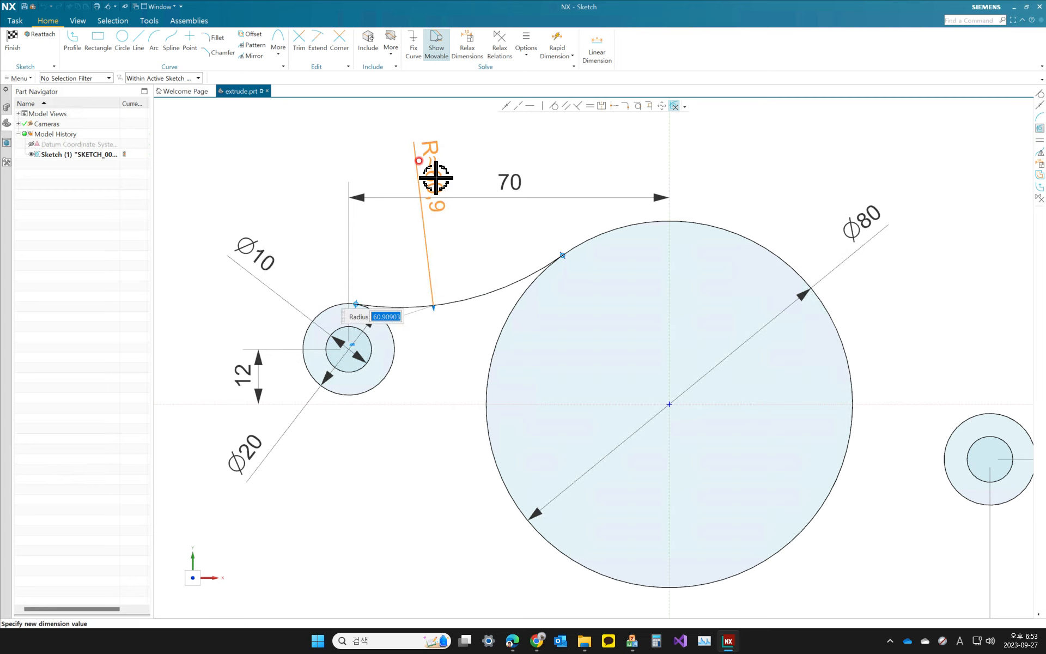
{"action": "middle_click", "coordinate": [435, 178]}
{"action": "left_click", "coordinate": [433, 184]}
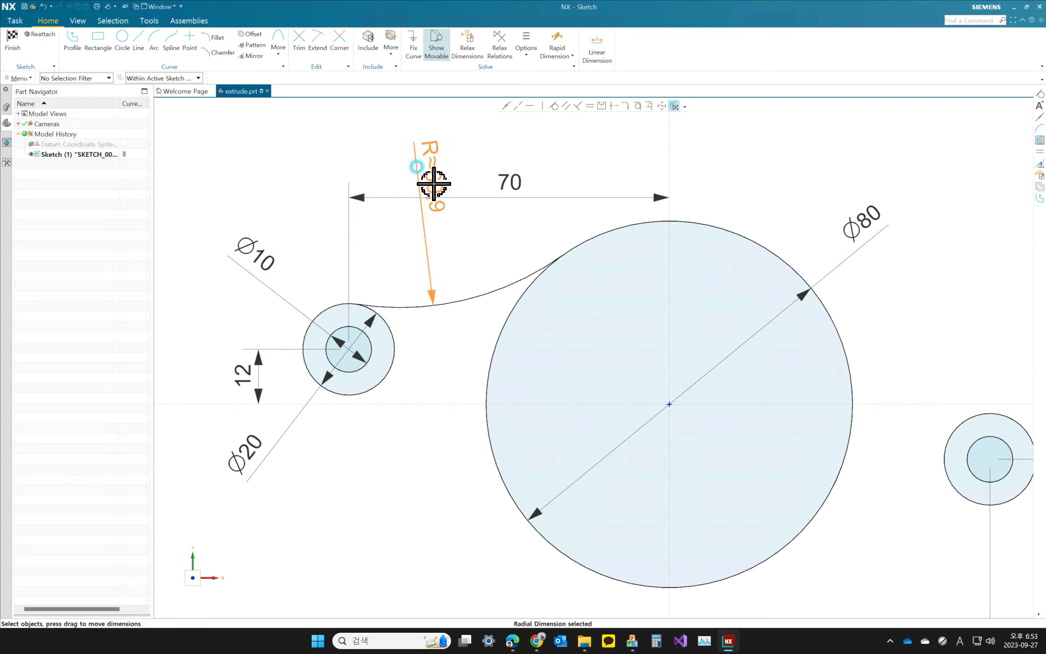
{"action": "double_click", "coordinate": [433, 184]}
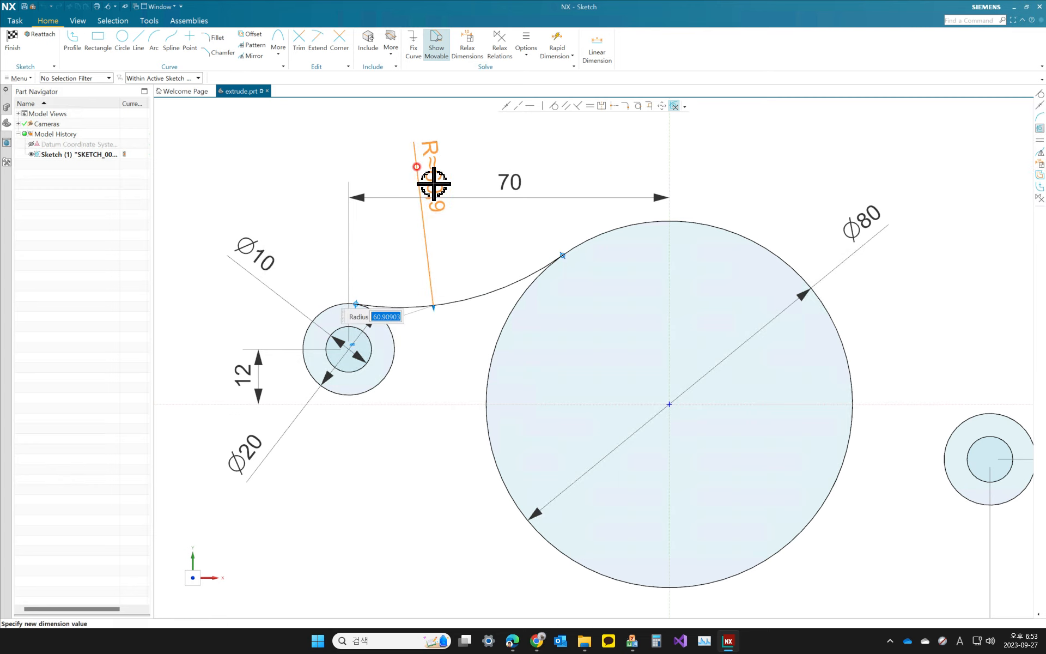
{"action": "type", "text": "35"}
{"action": "key", "text": "Return"}
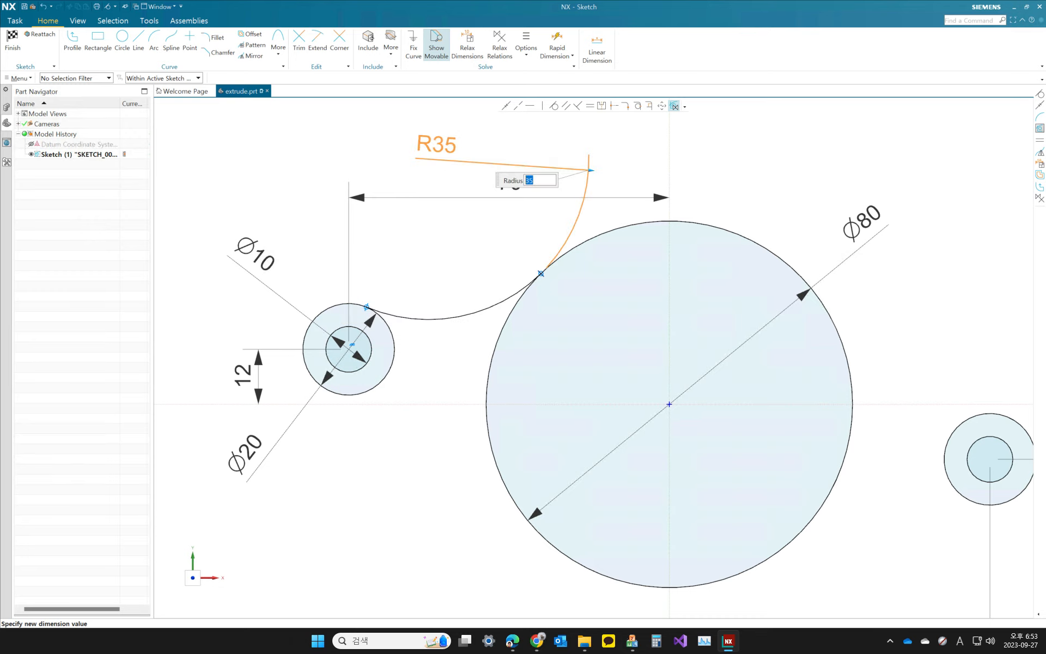
{"action": "middle_click", "coordinate": [456, 249]}
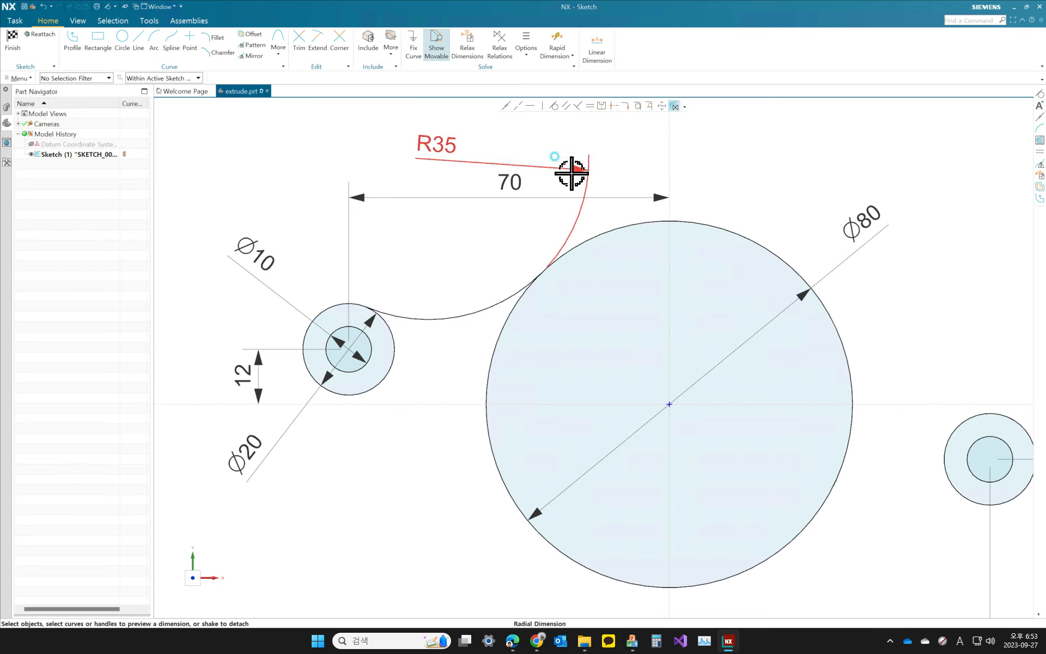
{"action": "left_click_drag", "start_coordinate": [567, 171], "coordinate": [467, 261]}
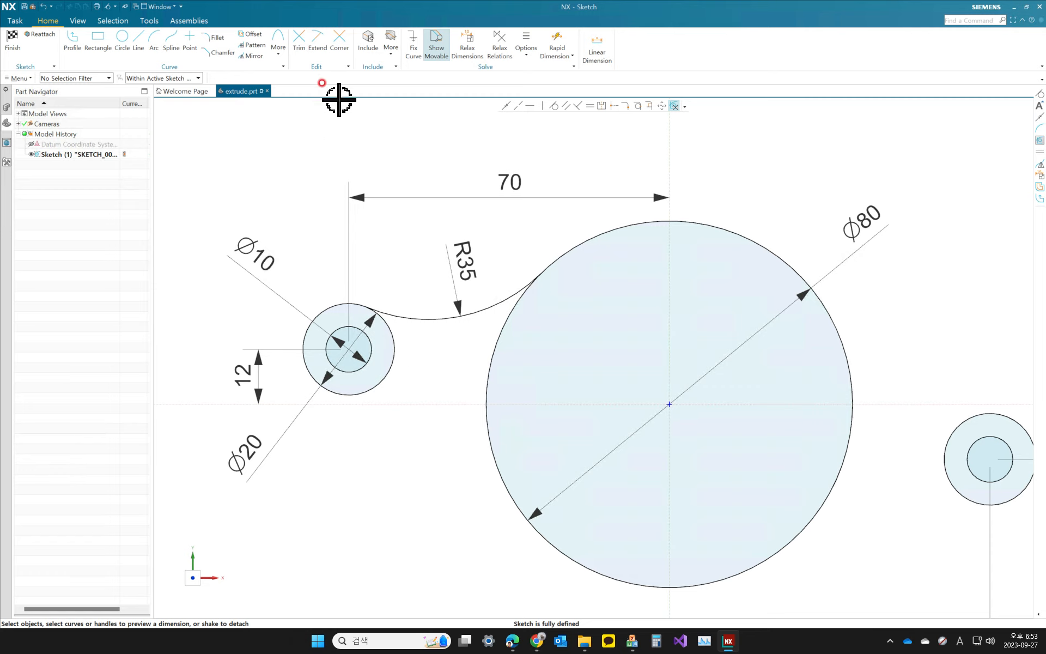
Step: Reduce the sketch dimension text scale to 0.1760
{"action": "left_click", "coordinate": [79, 21]}
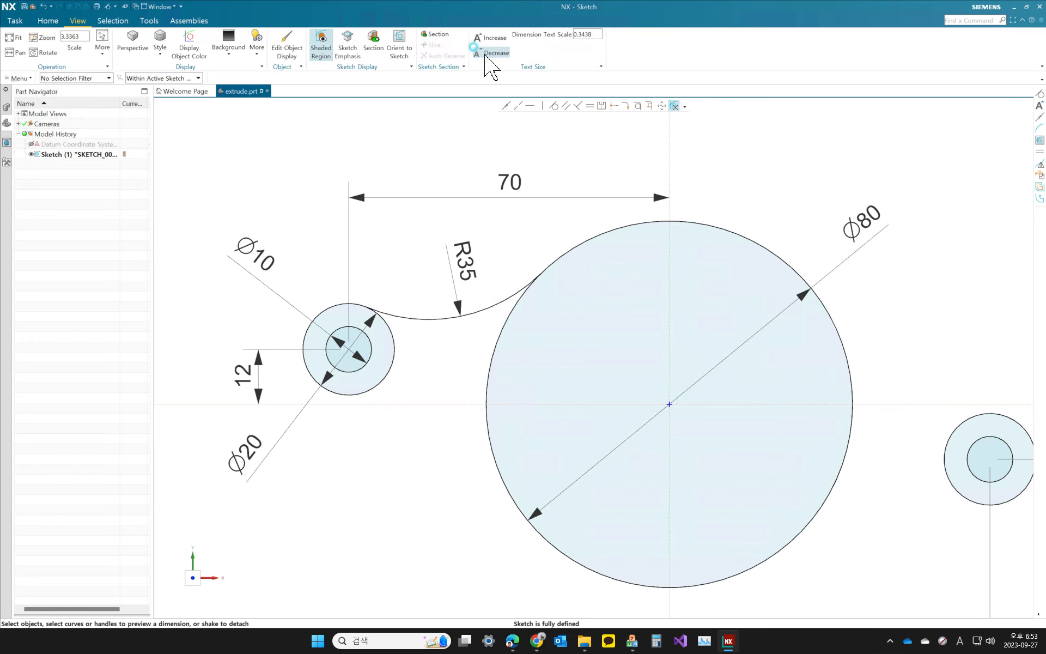
{"action": "left_click", "coordinate": [489, 53]}
{"action": "left_click", "coordinate": [489, 53]}
{"action": "left_click", "coordinate": [489, 53]}
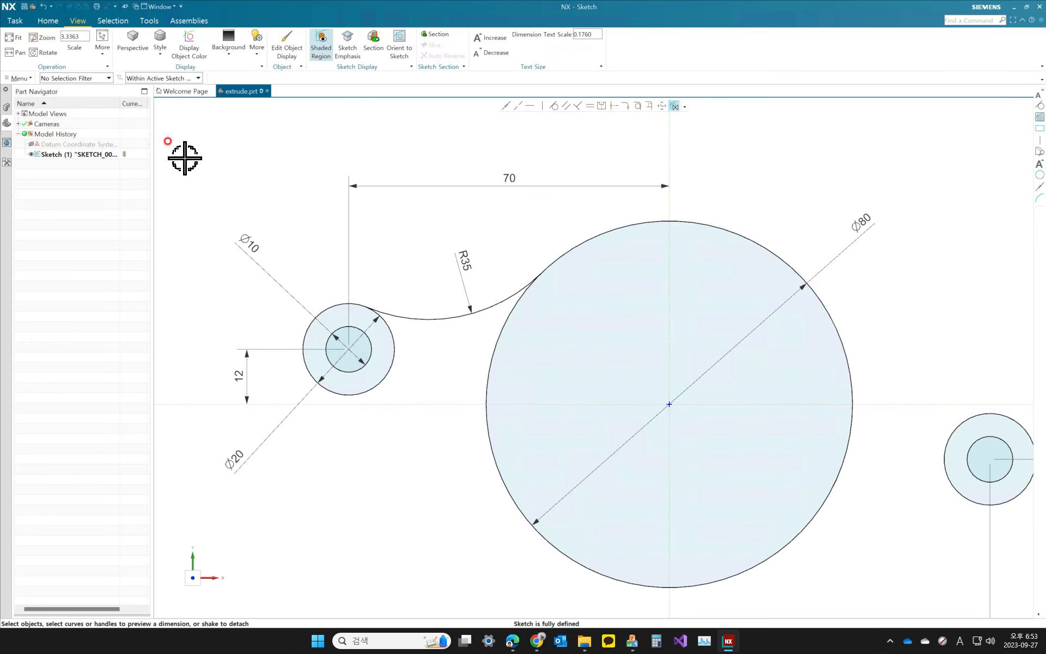
{"action": "left_click", "coordinate": [48, 21]}
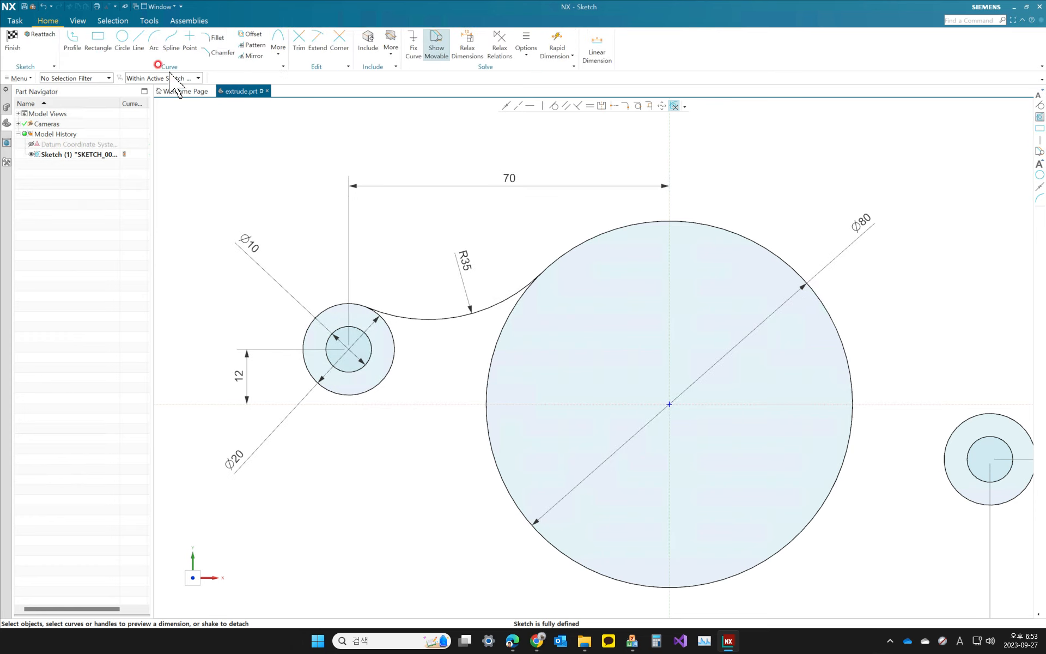
Step: Draw a three-point arc from the left Ø20 circle's lower-left edge to the Ø80 circle's lower edge, bulging away from the Ø80 circle
{"action": "left_click", "coordinate": [154, 38]}
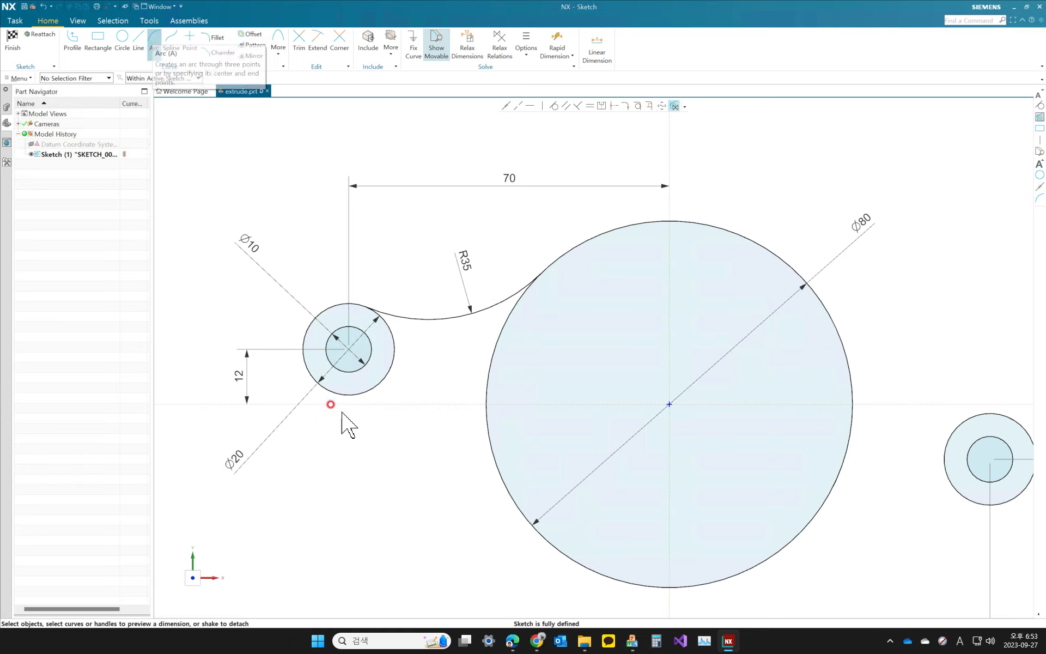
{"action": "left_click", "coordinate": [307, 368]}
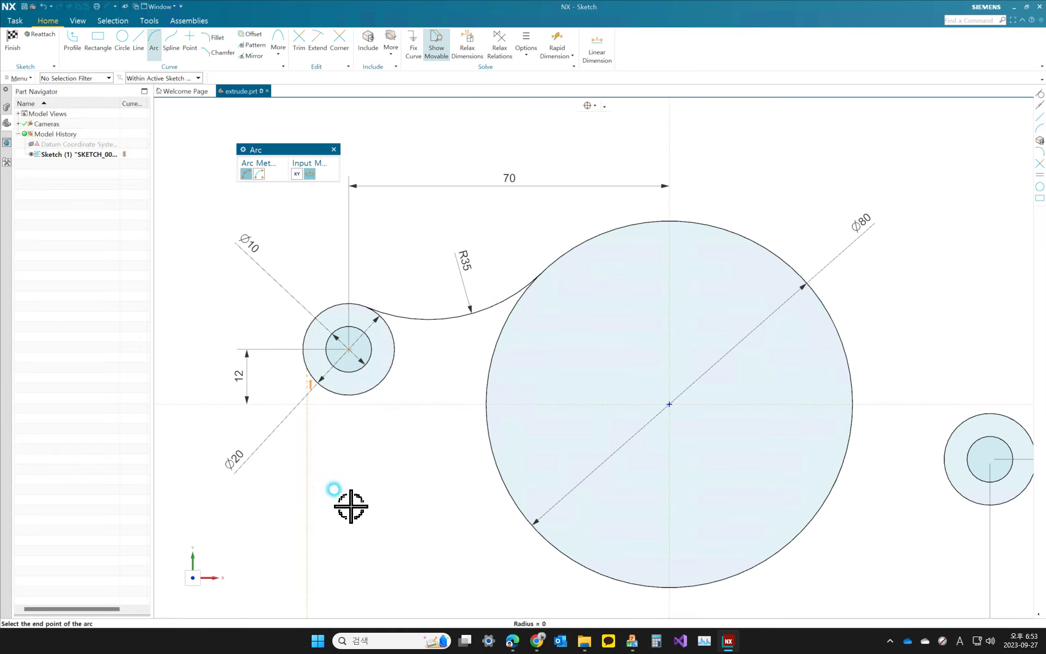
{"action": "left_click", "coordinate": [584, 566]}
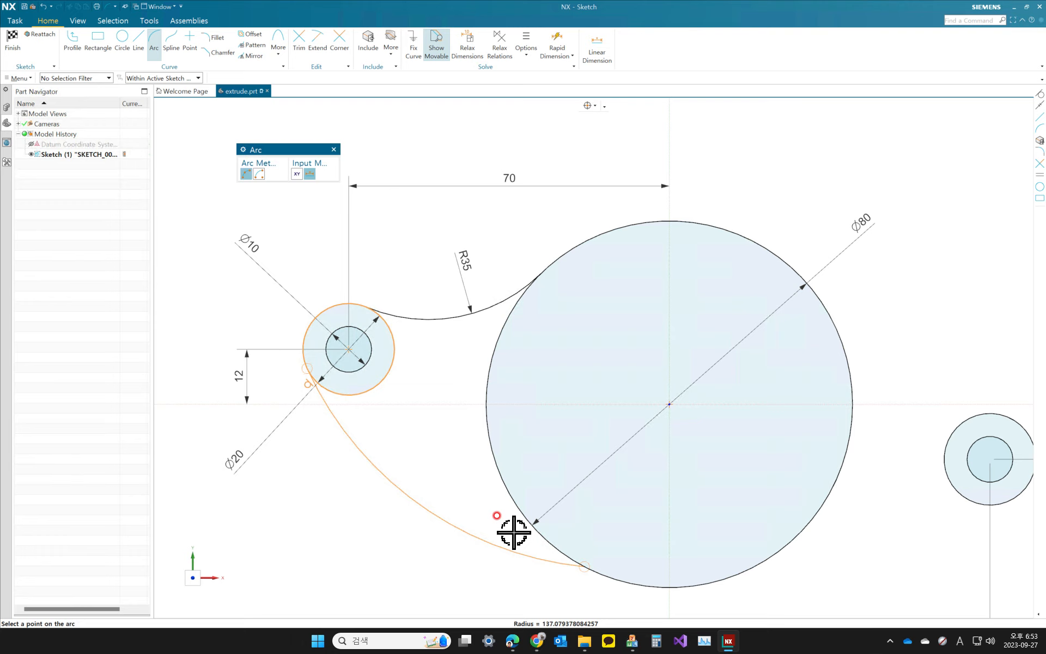
{"action": "left_click", "coordinate": [422, 493]}
{"action": "key", "text": "Escape"}
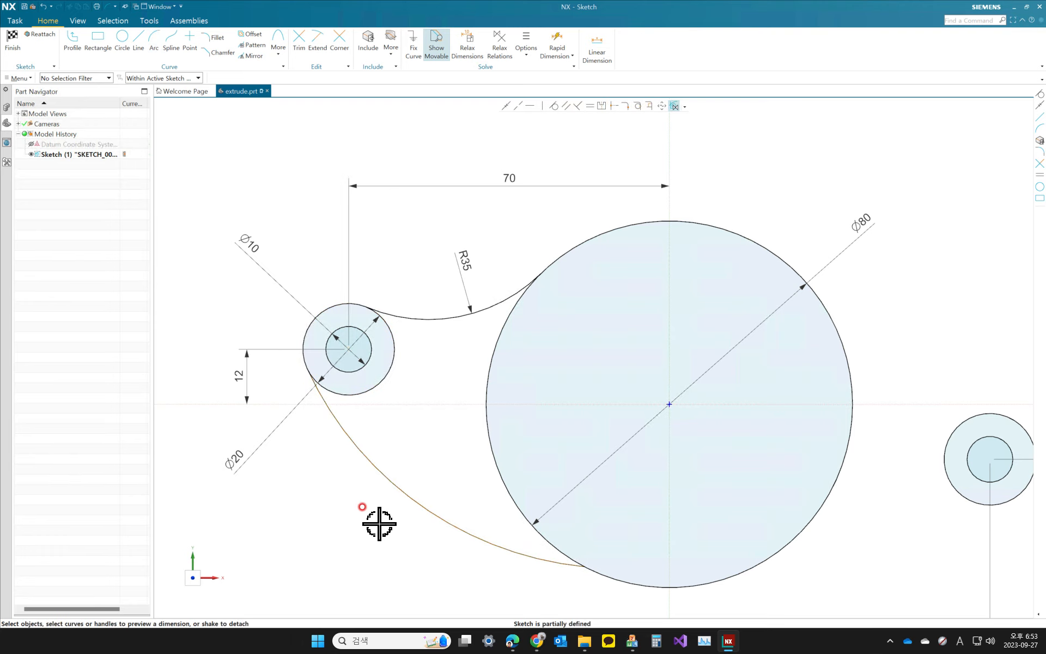
{"action": "middle_click_drag", "start_coordinate": [350, 541], "coordinate": [383, 475], "text": "shift"}
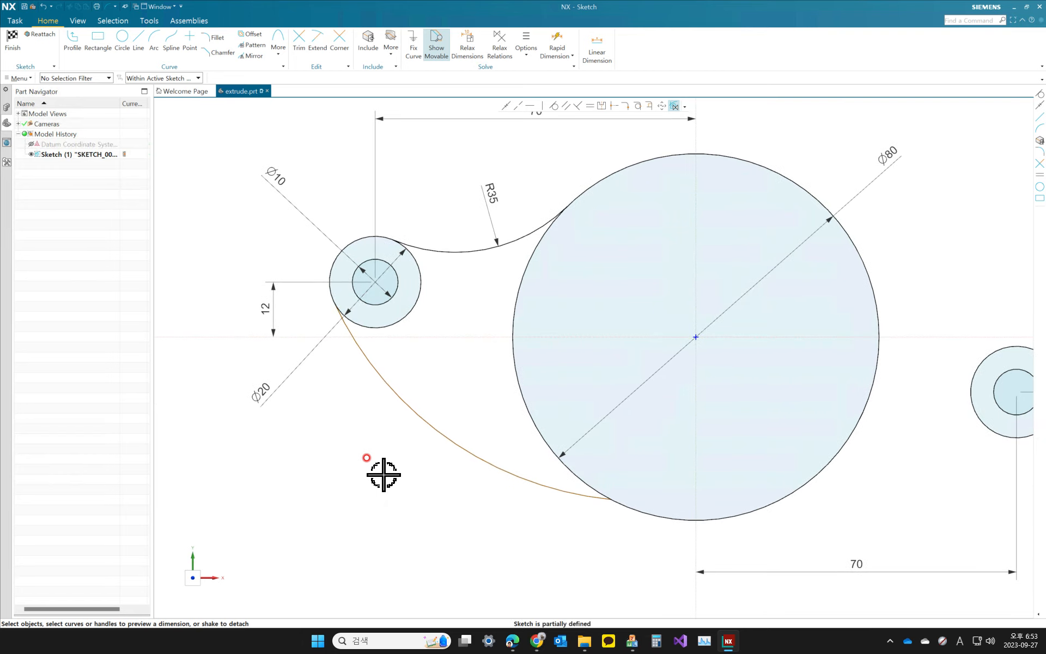
Step: Make the new lower connecting arc tangent to the stationary Ø80 circle
{"action": "left_click", "coordinate": [553, 106]}
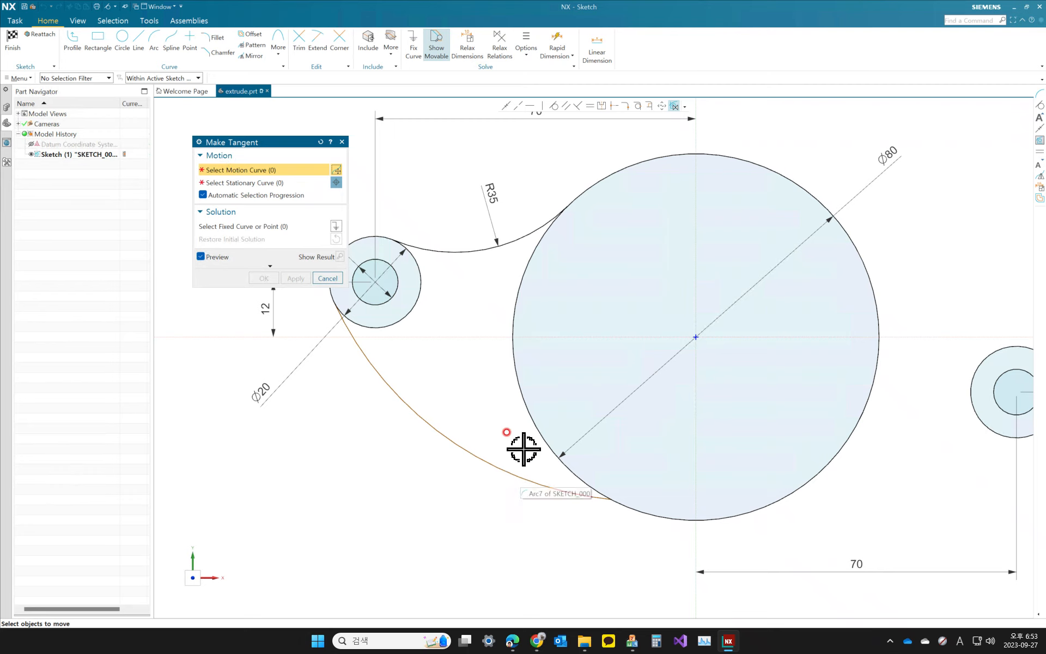
{"action": "left_click", "coordinate": [506, 471]}
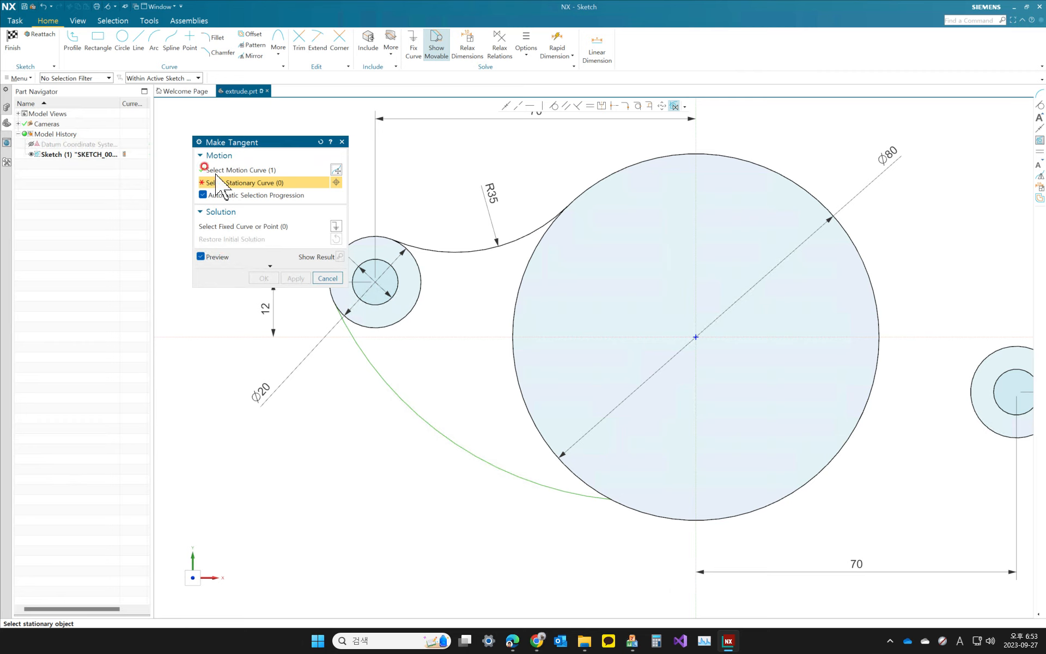
{"action": "left_click", "coordinate": [669, 516]}
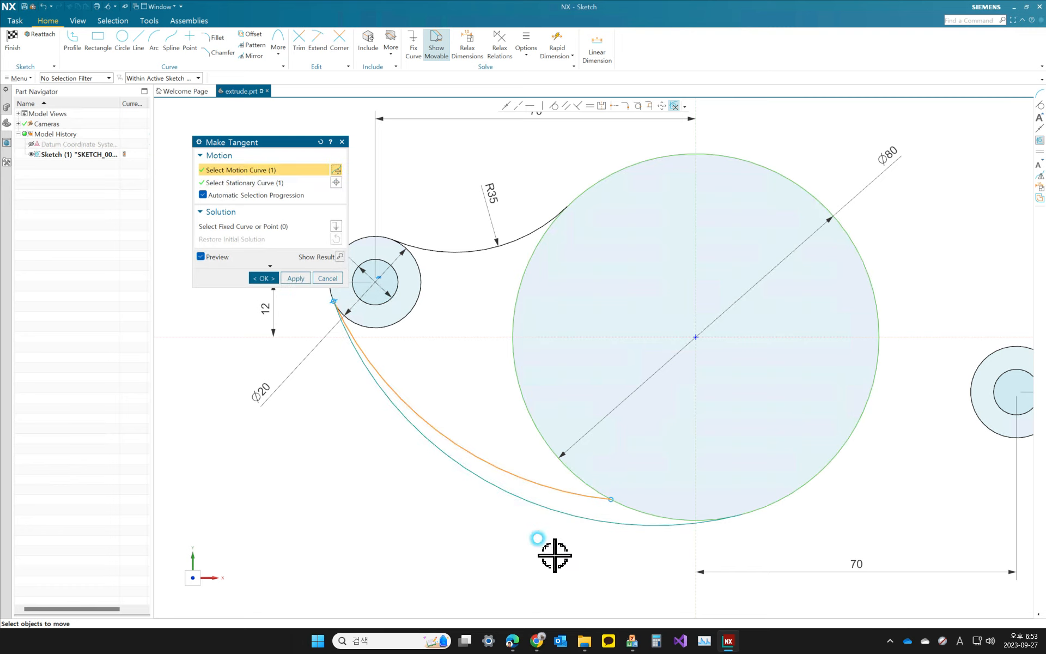
{"action": "left_click", "coordinate": [264, 278]}
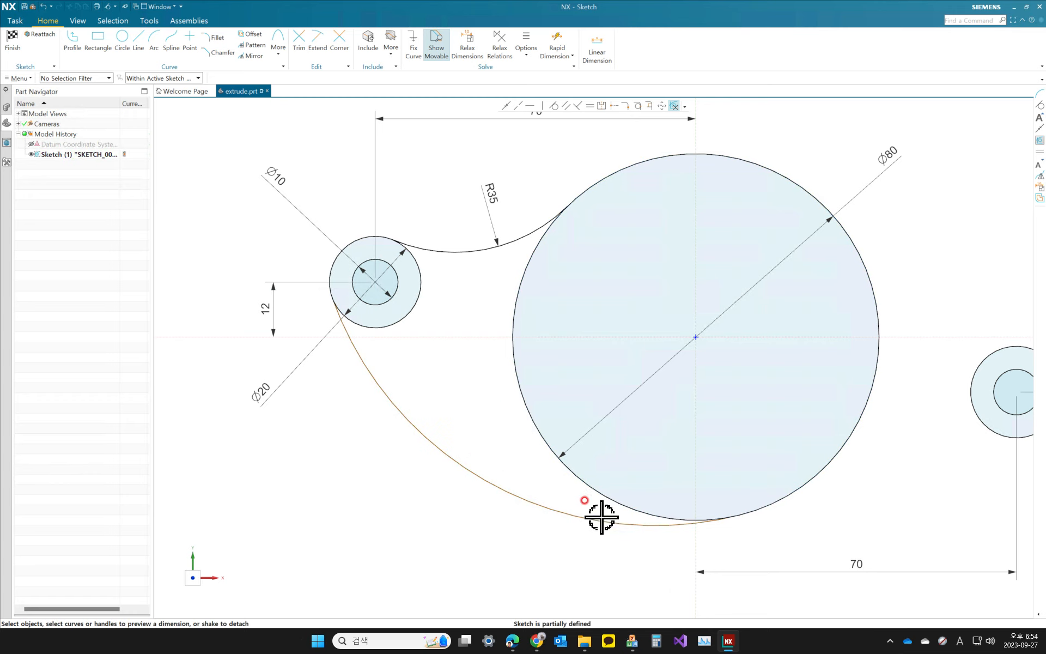
Step: Pull the lower connecting arc in toward the Ø80 circle and dimension its radius as 100 mm, placing the dimension outside the arc
{"action": "left_click", "coordinate": [502, 487]}
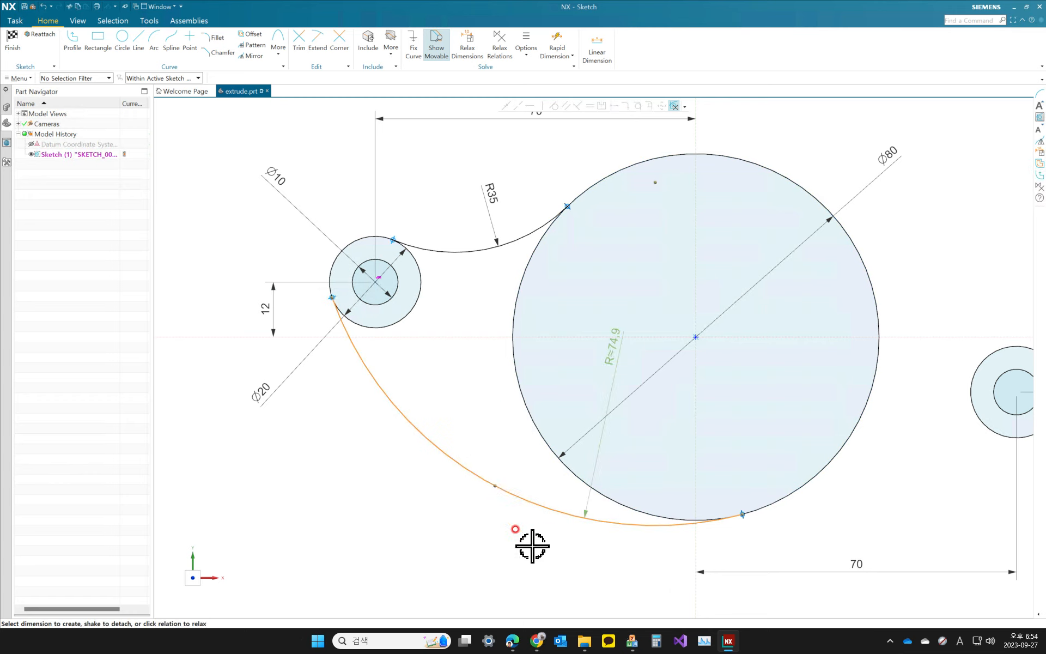
{"action": "mouse_move", "coordinate": [507, 467]}
{"action": "left_mouse_down"}
{"action": "mouse_move", "coordinate": [490, 479]}
{"action": "mouse_move", "coordinate": [490, 452]}
{"action": "mouse_move", "coordinate": [467, 509]}
{"action": "mouse_move", "coordinate": [477, 438]}
{"action": "mouse_move", "coordinate": [457, 433]}
{"action": "mouse_move", "coordinate": [444, 480]}
{"action": "mouse_move", "coordinate": [476, 407]}
{"action": "mouse_move", "coordinate": [465, 448]}
{"action": "mouse_move", "coordinate": [468, 438]}
{"action": "left_mouse_up"}
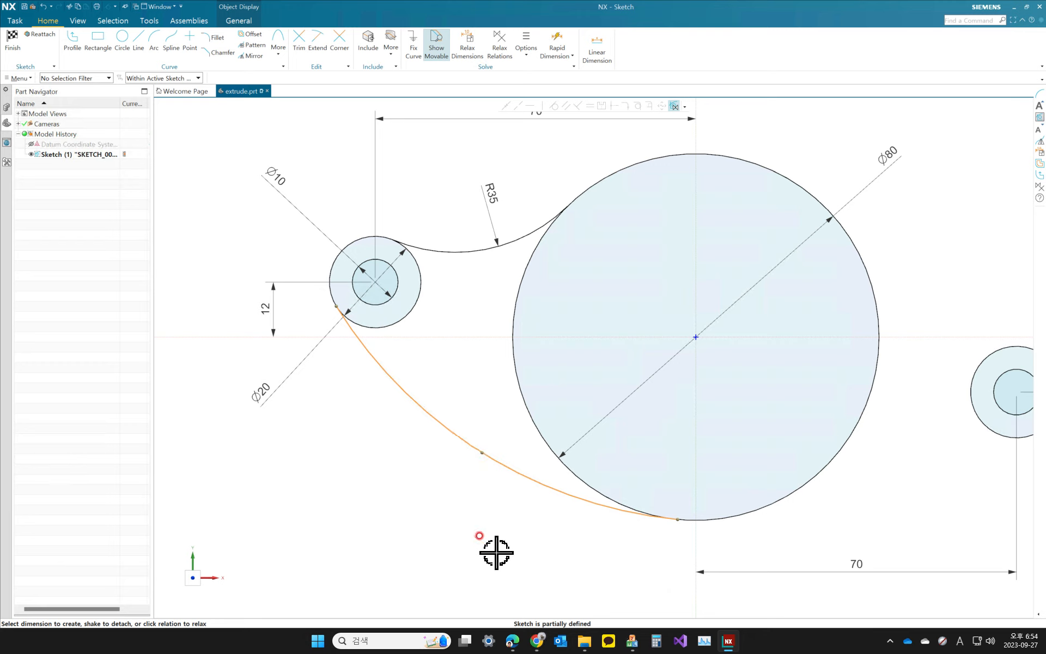
{"action": "left_click", "coordinate": [455, 430]}
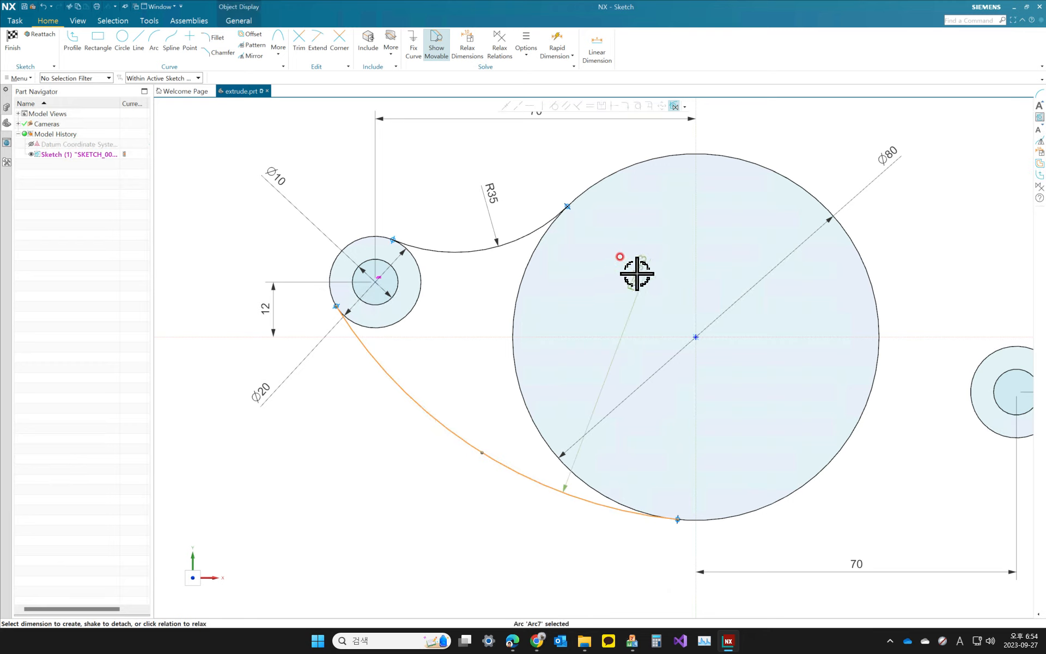
{"action": "left_click", "coordinate": [636, 273]}
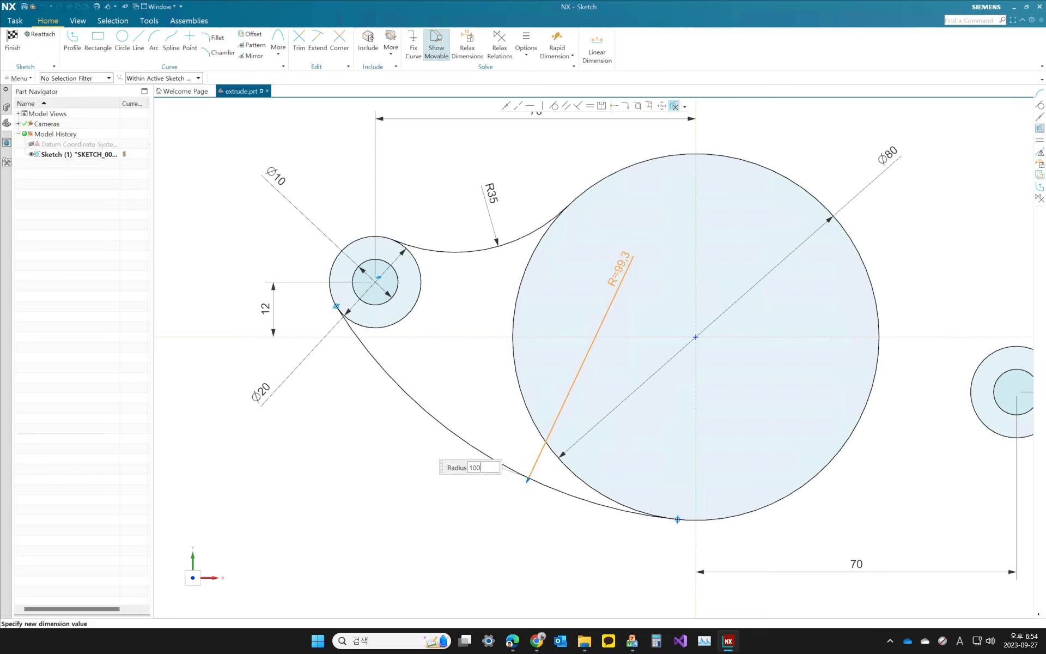
{"action": "key", "text": "Return"}
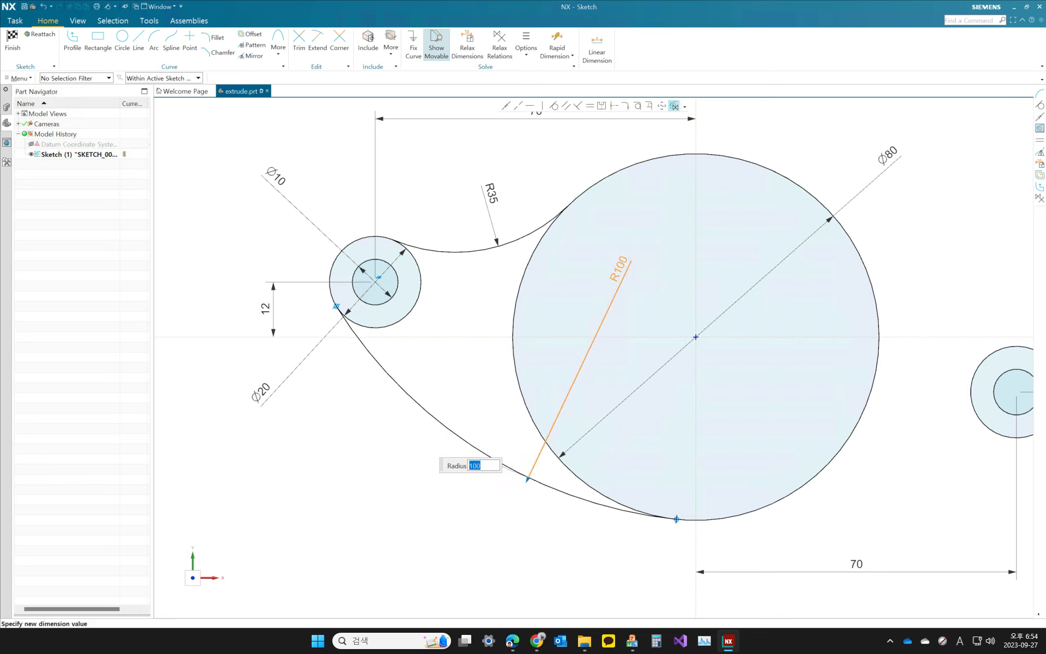
{"action": "middle_click", "coordinate": [459, 378]}
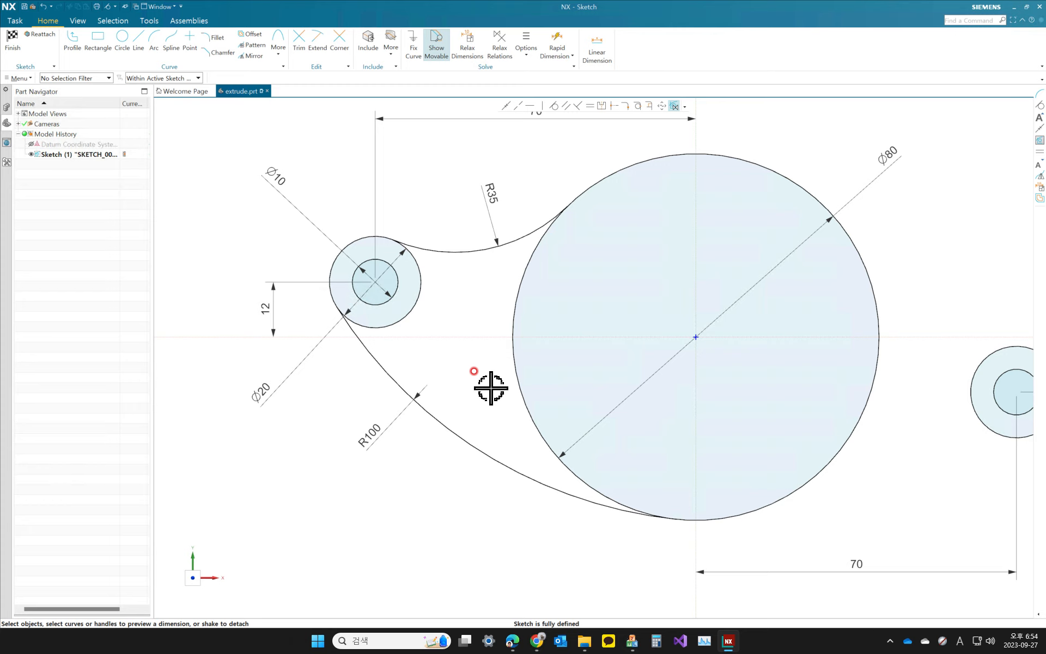
Step: Draw a three-point arc from the Ø80 circle's lower-right edge to the right ear's outer circle, bulging upward
{"action": "left_click", "coordinate": [438, 49]}
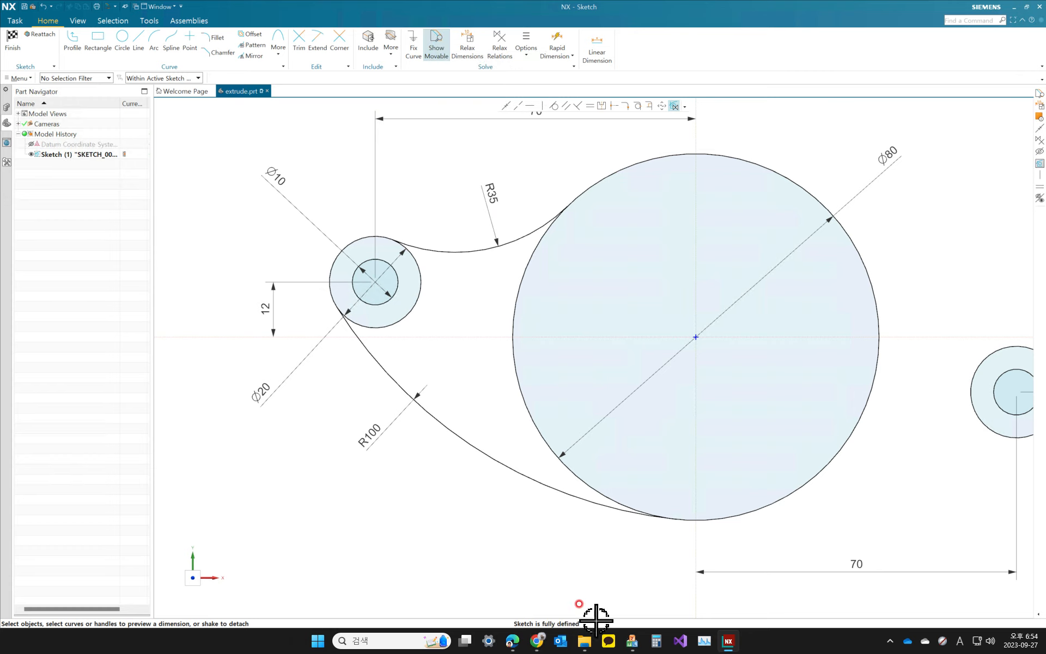
{"action": "mouse_move", "coordinate": [742, 341]}
{"action": "middle_mouse_down", "text": "shift"}
{"action": "mouse_move", "coordinate": [665, 381]}
{"action": "mouse_move", "coordinate": [636, 365]}
{"action": "middle_mouse_up", "text": "shift"}
{"action": "scroll", "coordinate": [635, 365], "scroll_direction": "down", "scroll_amount": 3}
{"action": "mouse_move", "coordinate": [670, 403]}
{"action": "middle_mouse_down", "text": "shift"}
{"action": "mouse_move", "coordinate": [570, 397]}
{"action": "mouse_move", "coordinate": [551, 376]}
{"action": "middle_mouse_up", "text": "shift"}
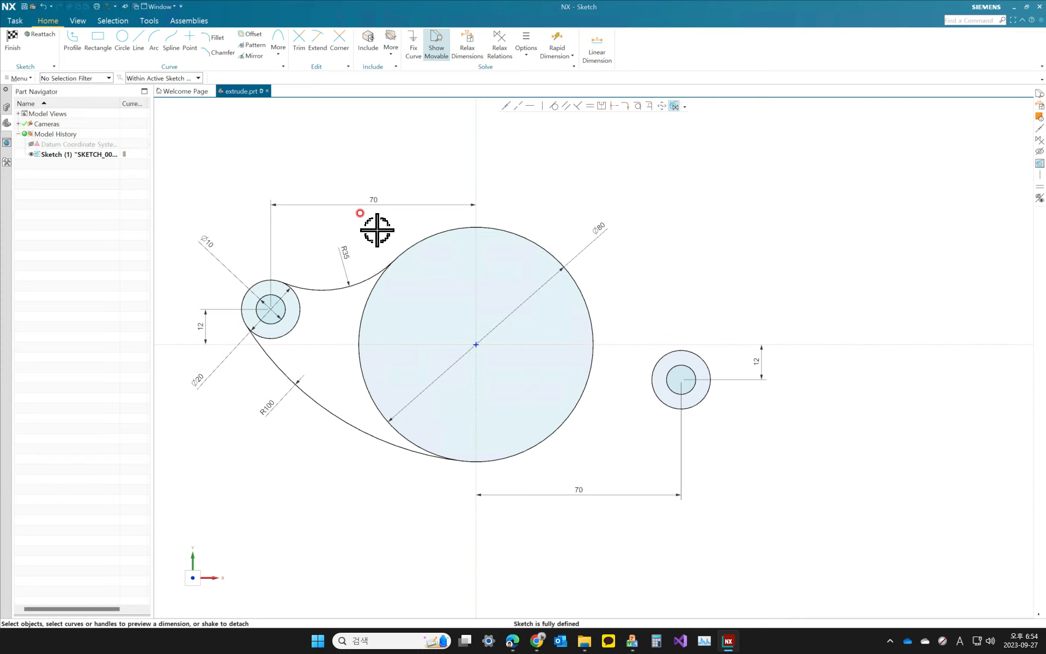
{"action": "scroll", "coordinate": [364, 232], "scroll_direction": "up", "scroll_amount": 3}
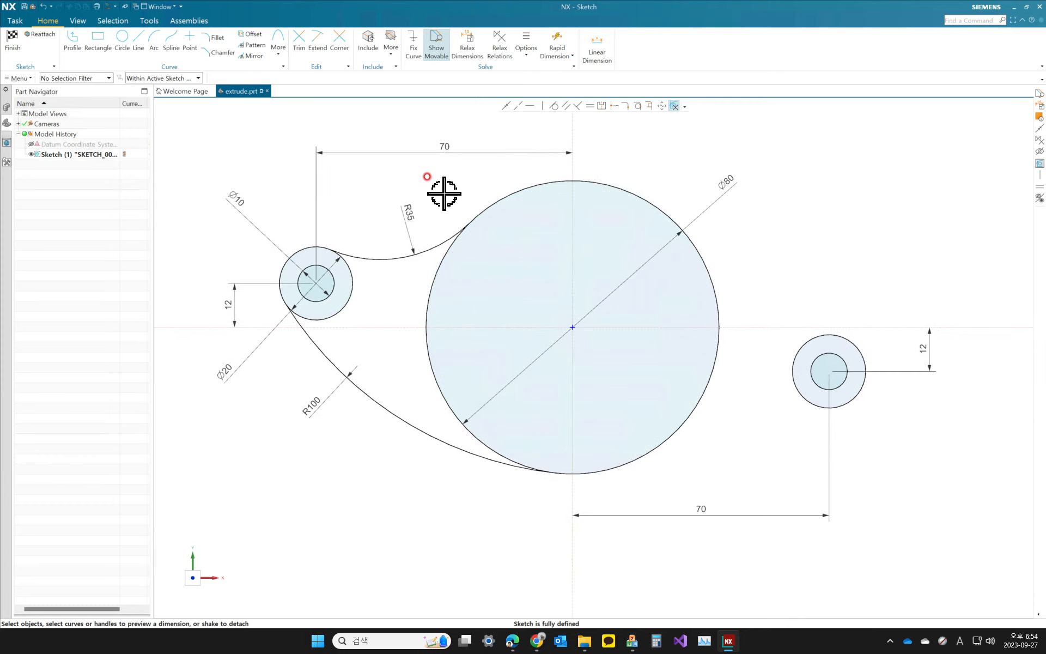
{"action": "left_click", "coordinate": [154, 44]}
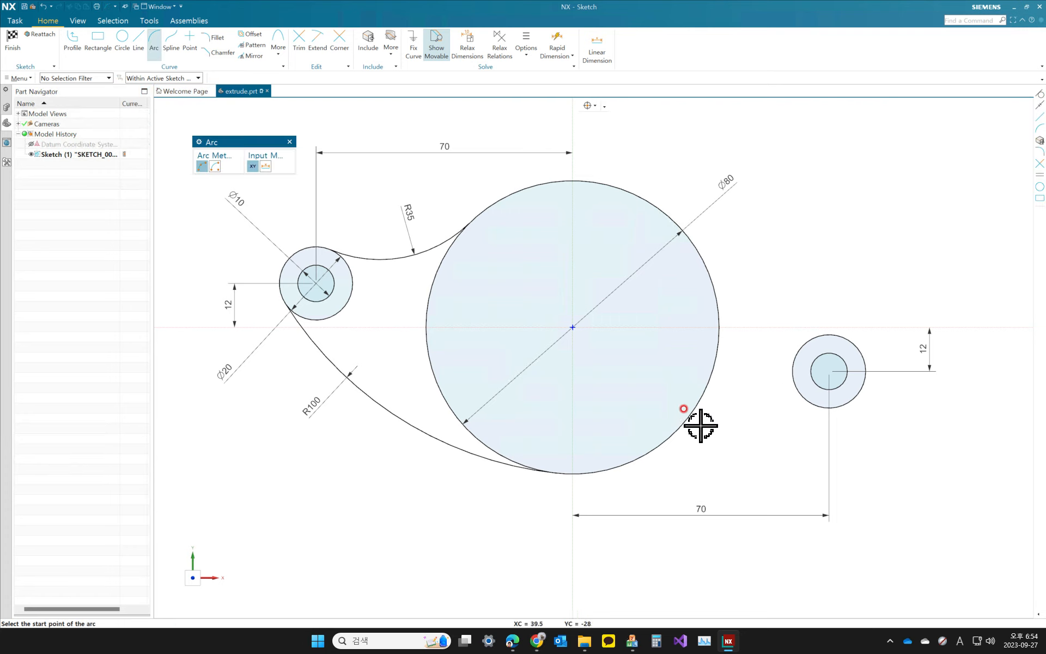
{"action": "left_click", "coordinate": [676, 429]}
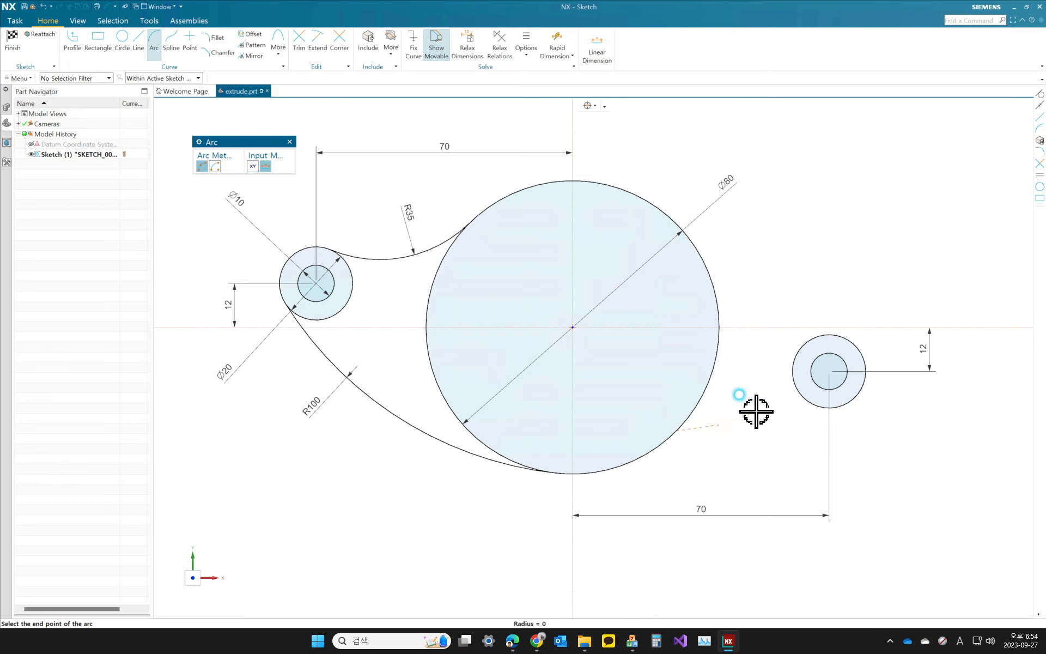
{"action": "left_click", "coordinate": [801, 401]}
{"action": "left_click", "coordinate": [754, 398]}
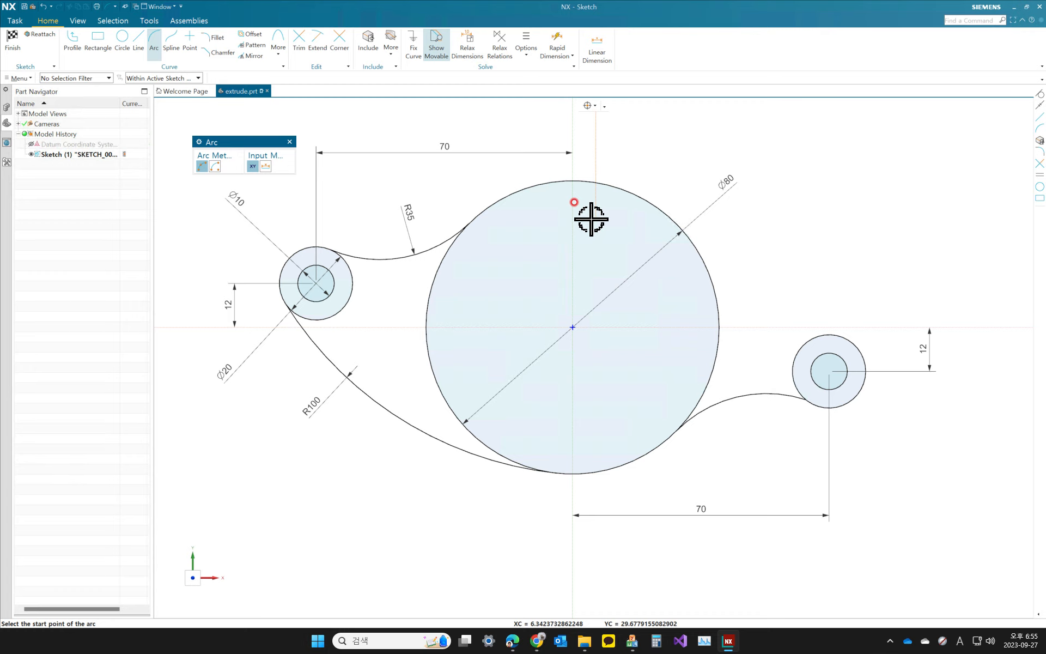
Step: Draw a three-point arc from the Ø80 circle's upper-right edge to the top of the right ear's outer circle, bulging outward
{"action": "left_click", "coordinate": [621, 188]}
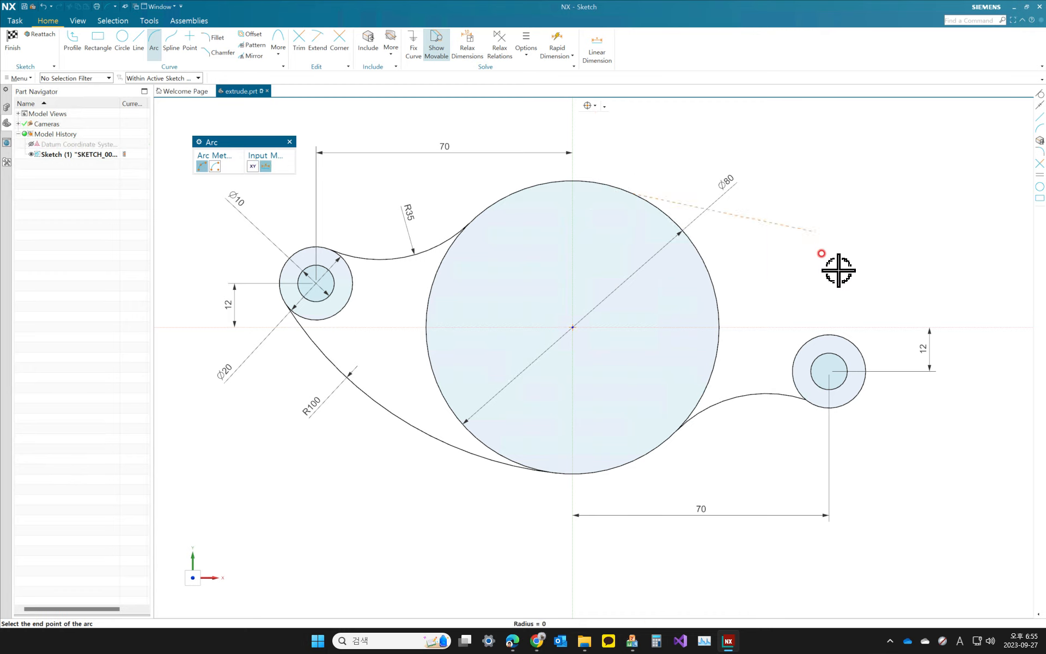
{"action": "left_click", "coordinate": [850, 340]}
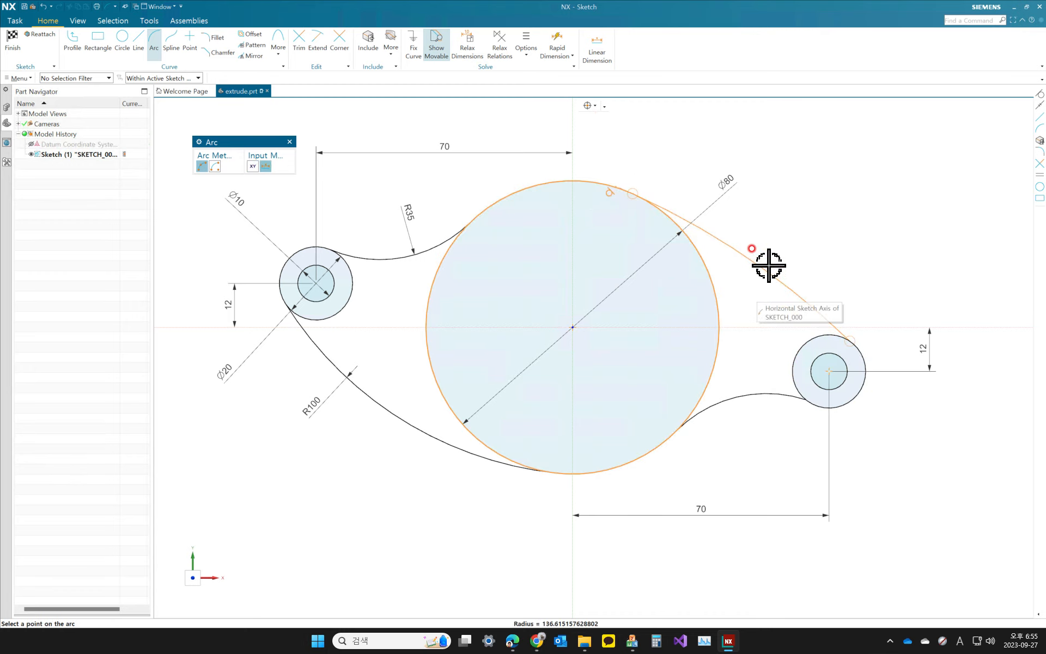
{"action": "left_click", "coordinate": [770, 264]}
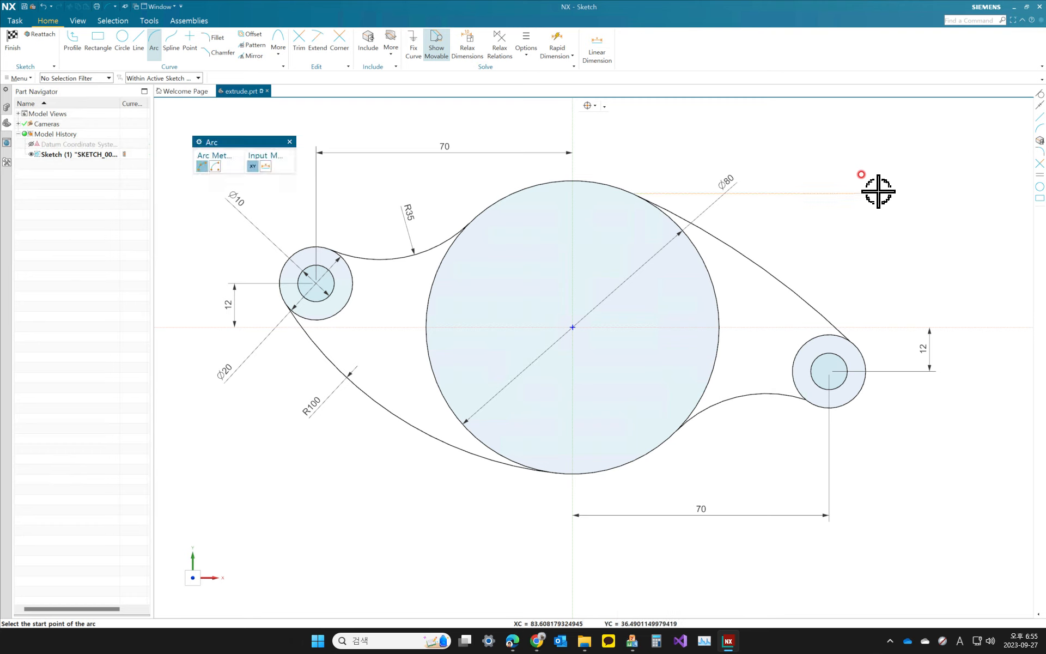
{"action": "key", "text": "Escape"}
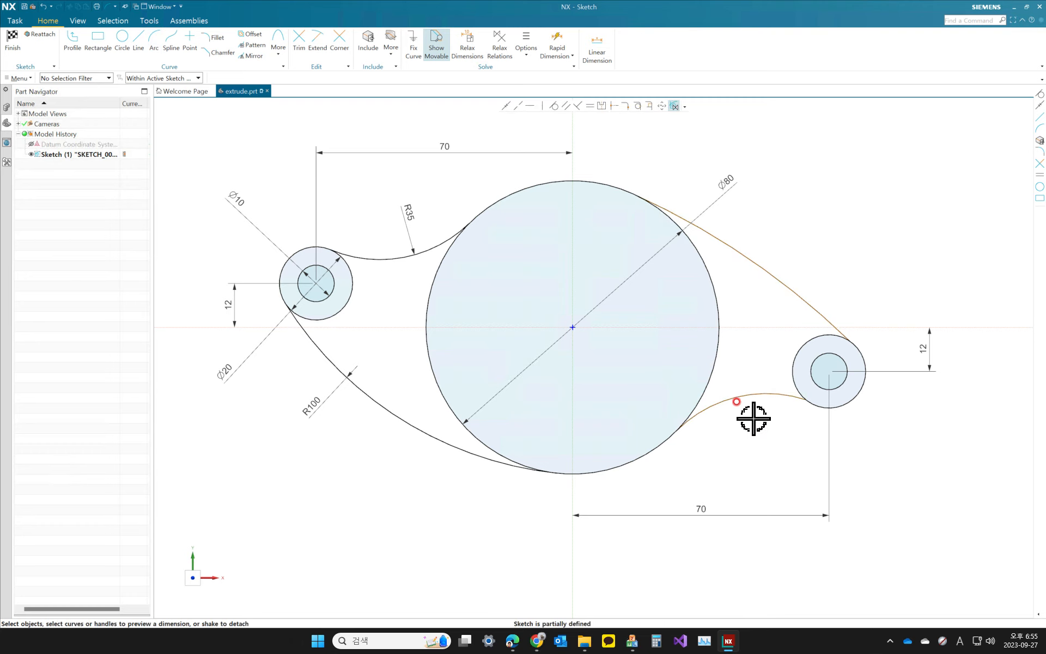
Step: Bow the upper-right connecting arc farther outward and make its radius equal to the R100 arc's
{"action": "left_click", "coordinate": [748, 261]}
{"action": "mouse_move", "coordinate": [747, 261]}
{"action": "left_mouse_down"}
{"action": "mouse_move", "coordinate": [789, 224]}
{"action": "mouse_move", "coordinate": [770, 252]}
{"action": "mouse_move", "coordinate": [796, 243]}
{"action": "left_mouse_up"}
{"action": "key", "text": "Escape"}
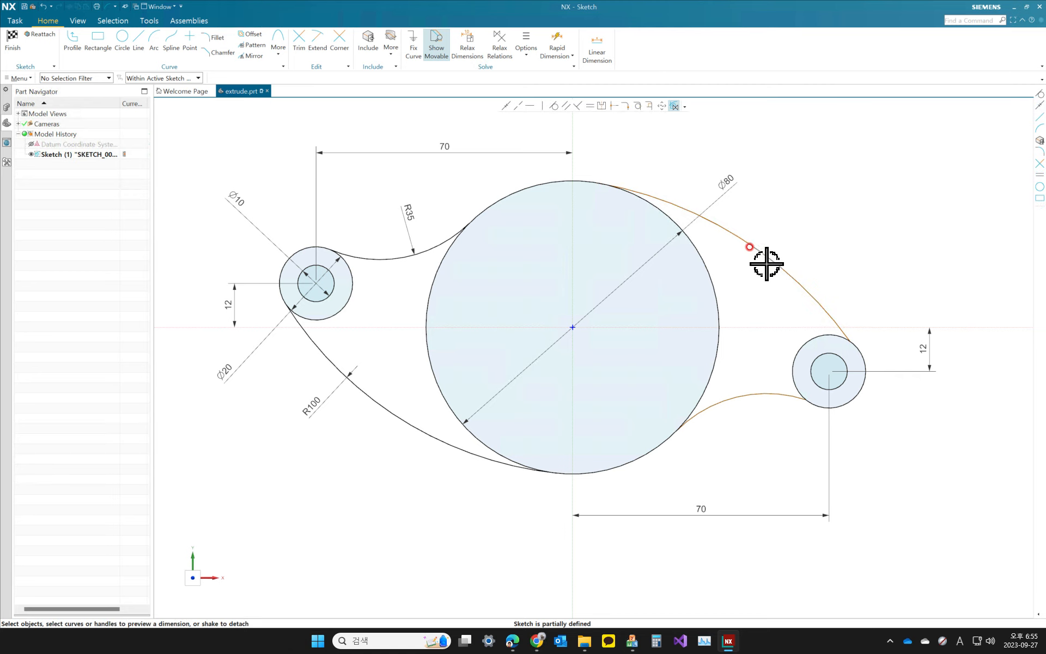
{"action": "left_click", "coordinate": [759, 245]}
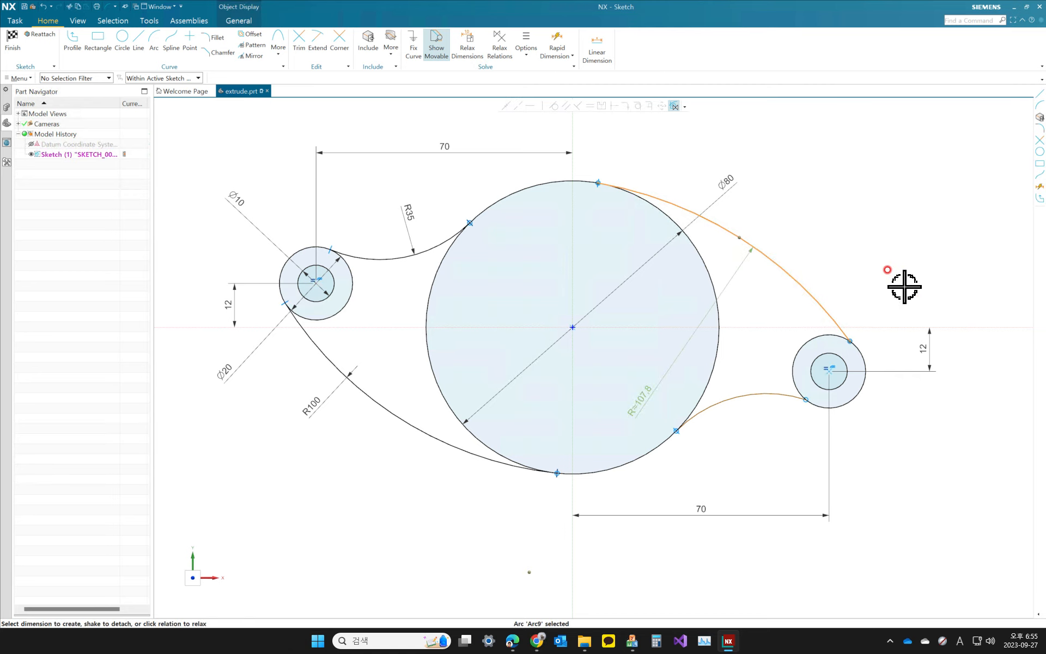
{"action": "left_click", "coordinate": [447, 441]}
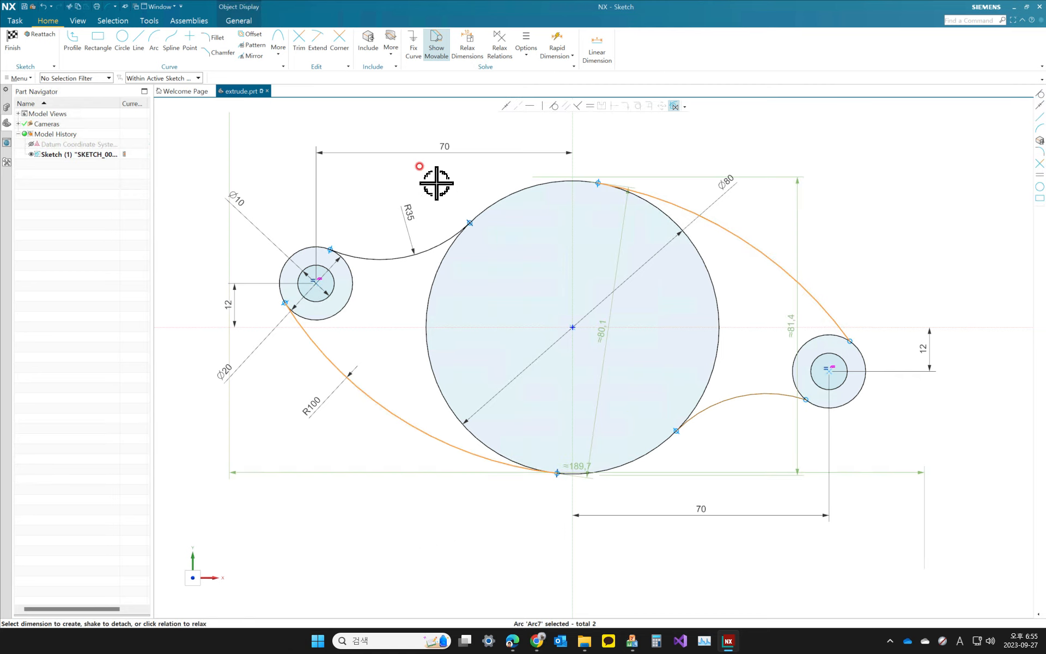
{"action": "left_click", "coordinate": [591, 106]}
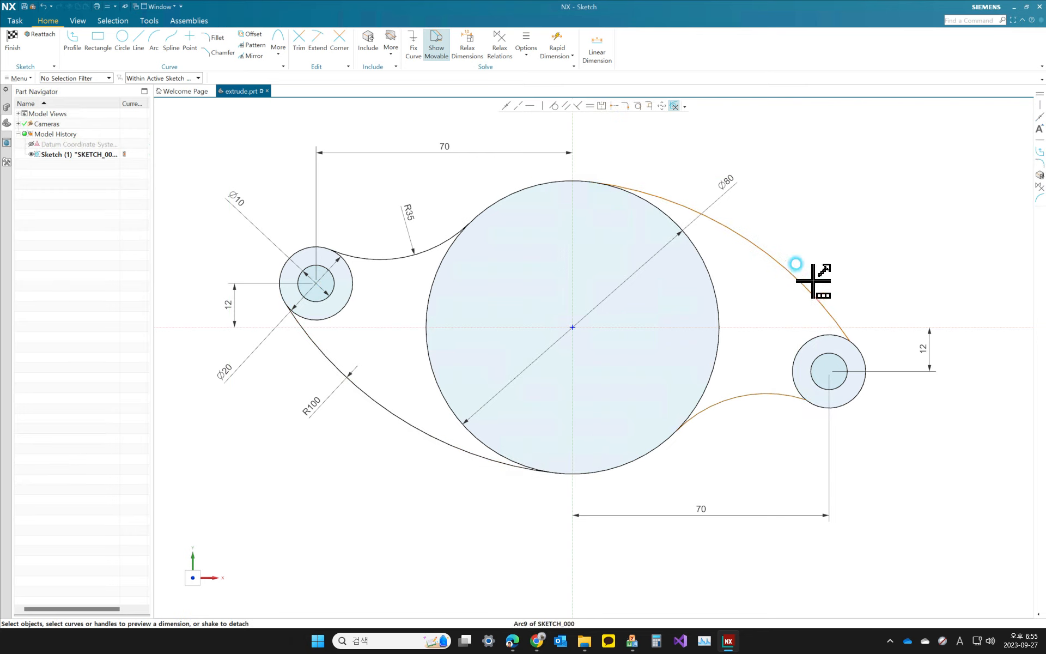
Step: Make the upper-right connecting arc tangent to the right ear's outer circle
{"action": "mouse_move", "coordinate": [795, 264]}
{"action": "left_mouse_down"}
{"action": "mouse_move", "coordinate": [800, 276]}
{"action": "mouse_move", "coordinate": [782, 271]}
{"action": "mouse_move", "coordinate": [792, 282]}
{"action": "mouse_move", "coordinate": [753, 282]}
{"action": "mouse_move", "coordinate": [744, 289]}
{"action": "mouse_move", "coordinate": [795, 277]}
{"action": "mouse_move", "coordinate": [725, 303]}
{"action": "mouse_move", "coordinate": [810, 281]}
{"action": "mouse_move", "coordinate": [806, 268]}
{"action": "left_mouse_up"}
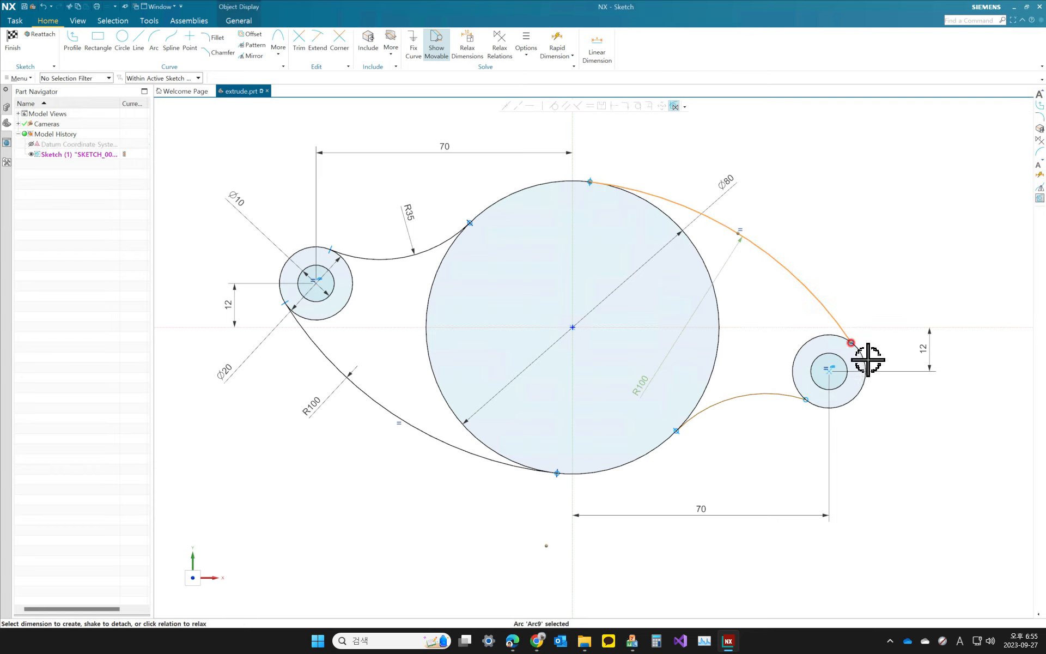
{"action": "left_click", "coordinate": [844, 342]}
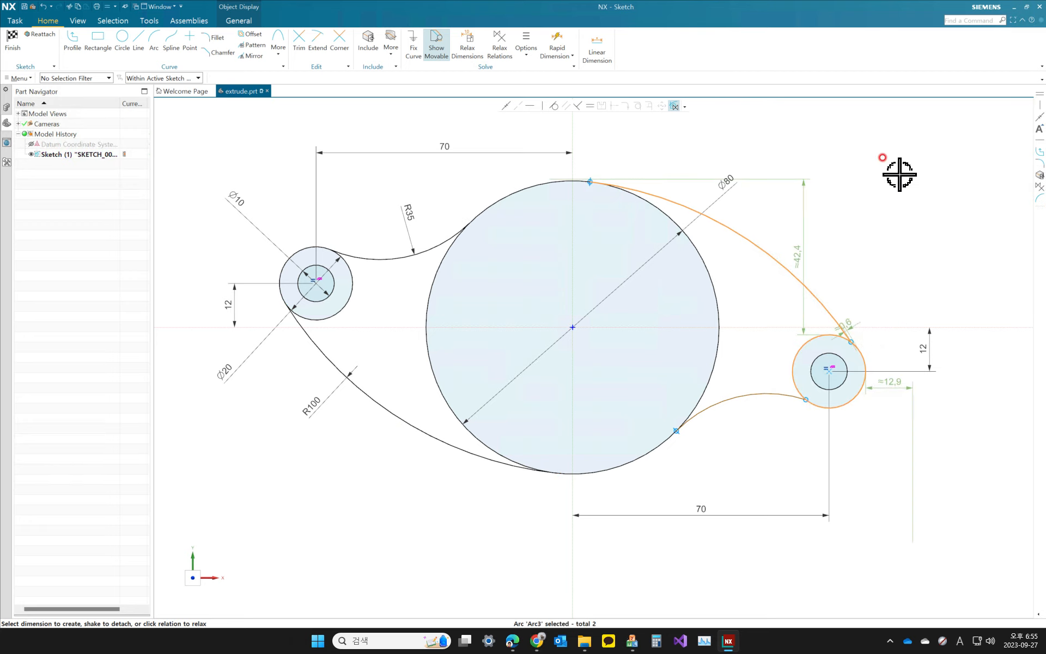
{"action": "left_click", "coordinate": [554, 106]}
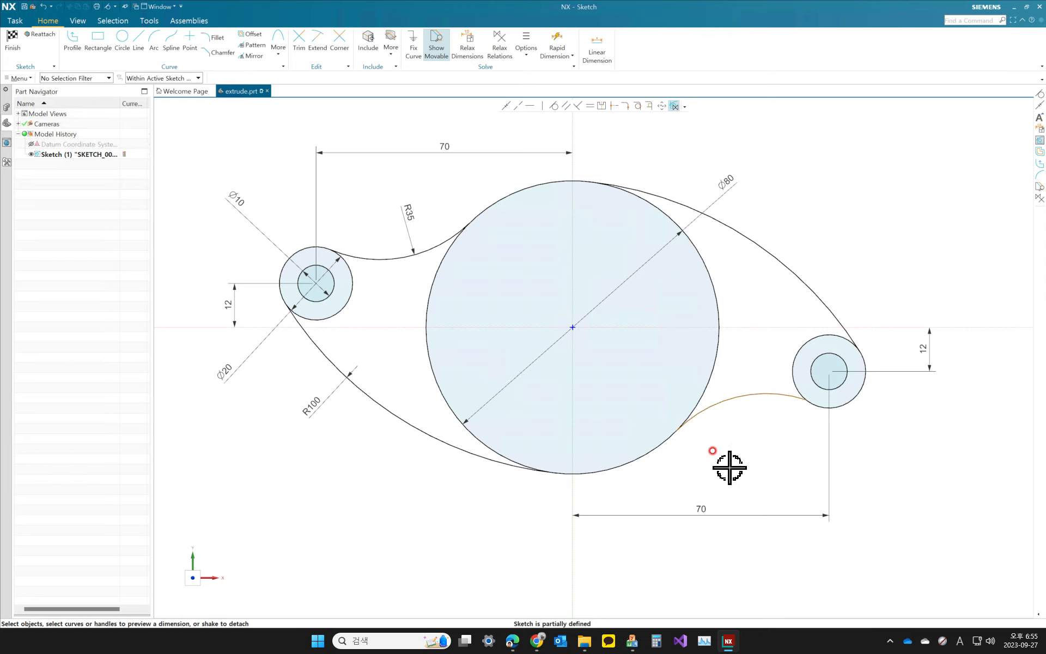
Step: Make the lower-right connecting arc's radius equal to the R35 arc's
{"action": "left_click", "coordinate": [774, 393]}
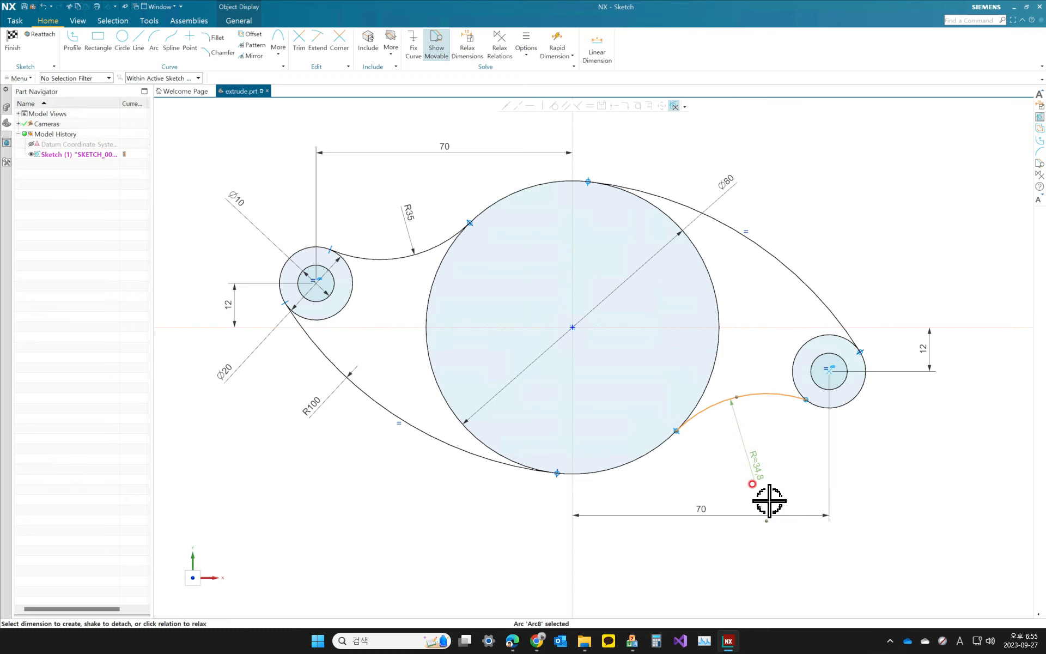
{"action": "left_click", "coordinate": [382, 259]}
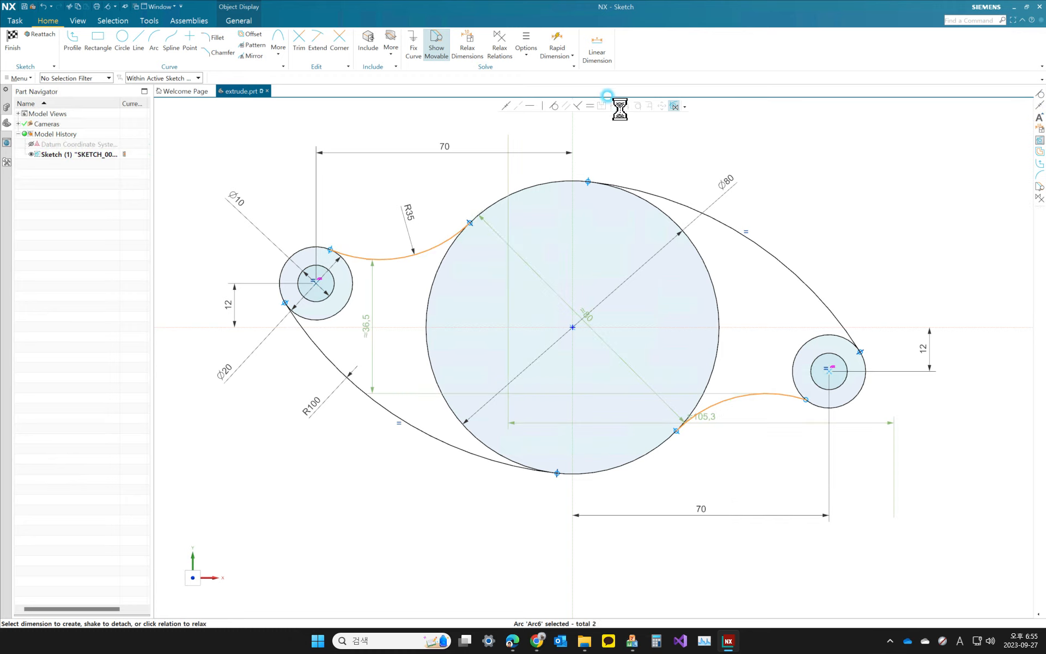
{"action": "left_click", "coordinate": [851, 171]}
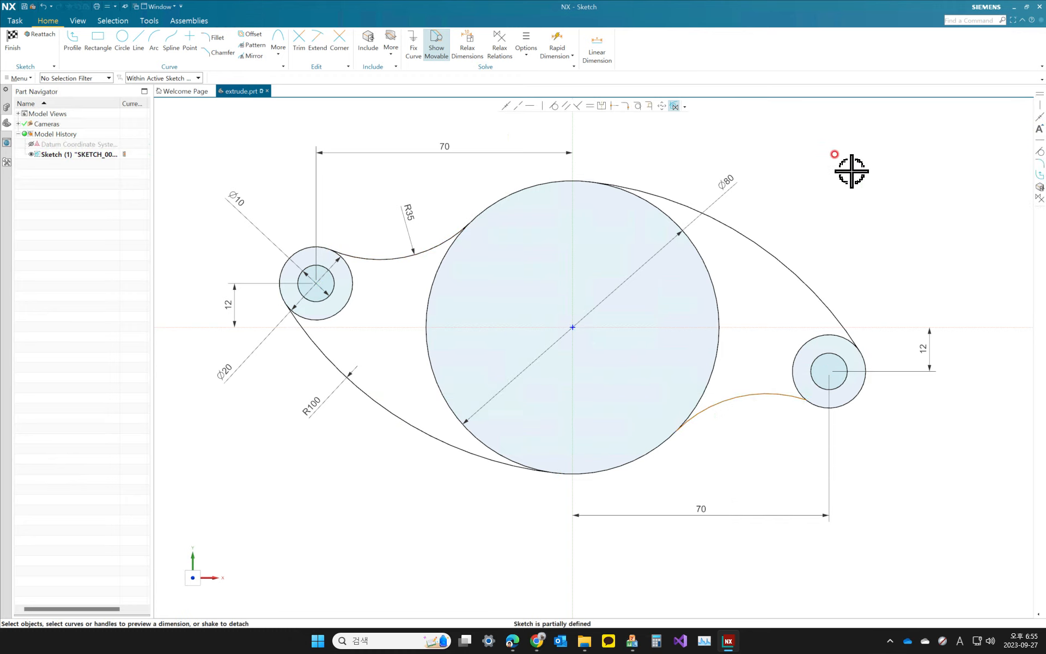
Step: Make the lower-right connecting arc tangent to the right ear's outer circle, and toggle Show Movable off and back on
{"action": "left_click", "coordinate": [776, 393]}
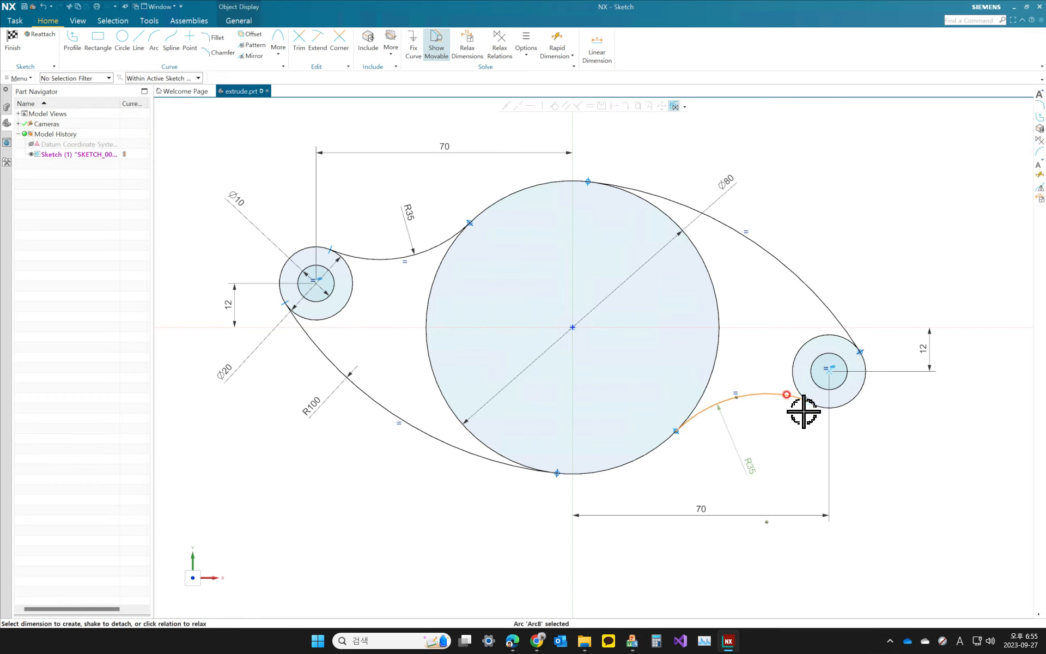
{"action": "left_click", "coordinate": [760, 414]}
{"action": "left_click", "coordinate": [734, 399]}
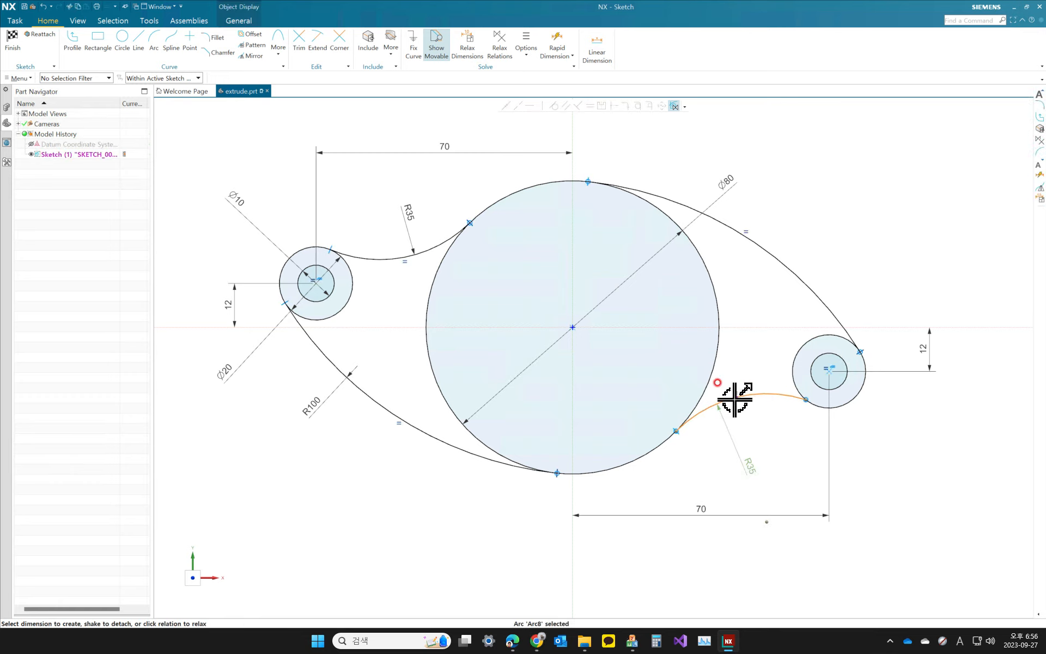
{"action": "left_click", "coordinate": [737, 401]}
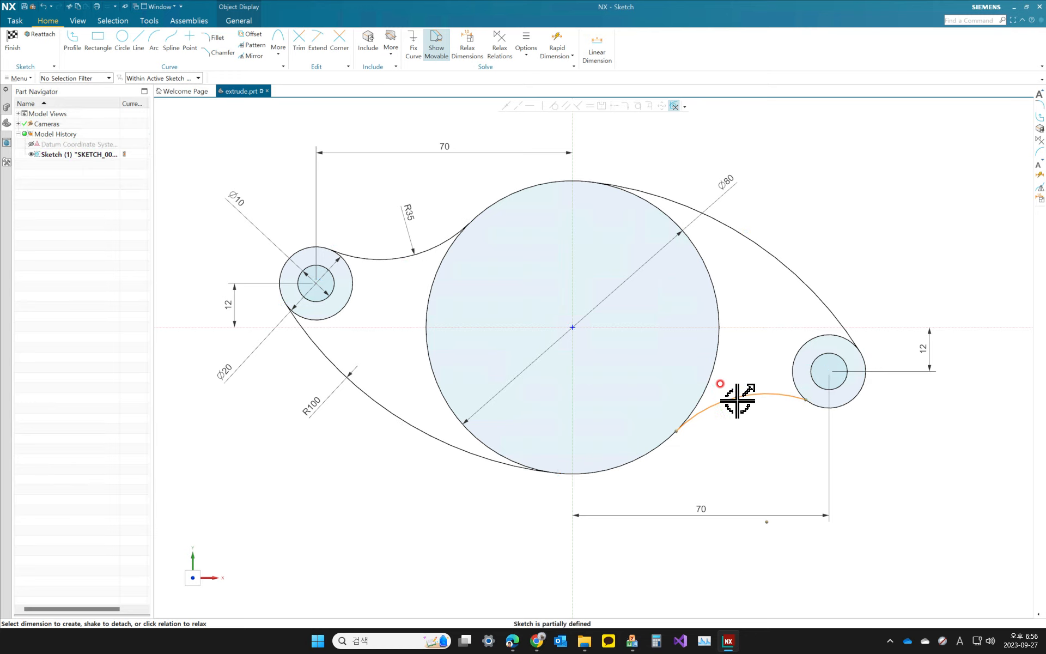
{"action": "mouse_move", "coordinate": [735, 399]}
{"action": "left_mouse_down"}
{"action": "mouse_move", "coordinate": [806, 404]}
{"action": "mouse_move", "coordinate": [787, 390]}
{"action": "mouse_move", "coordinate": [805, 409]}
{"action": "mouse_move", "coordinate": [789, 378]}
{"action": "mouse_move", "coordinate": [801, 390]}
{"action": "mouse_move", "coordinate": [789, 436]}
{"action": "left_mouse_up"}
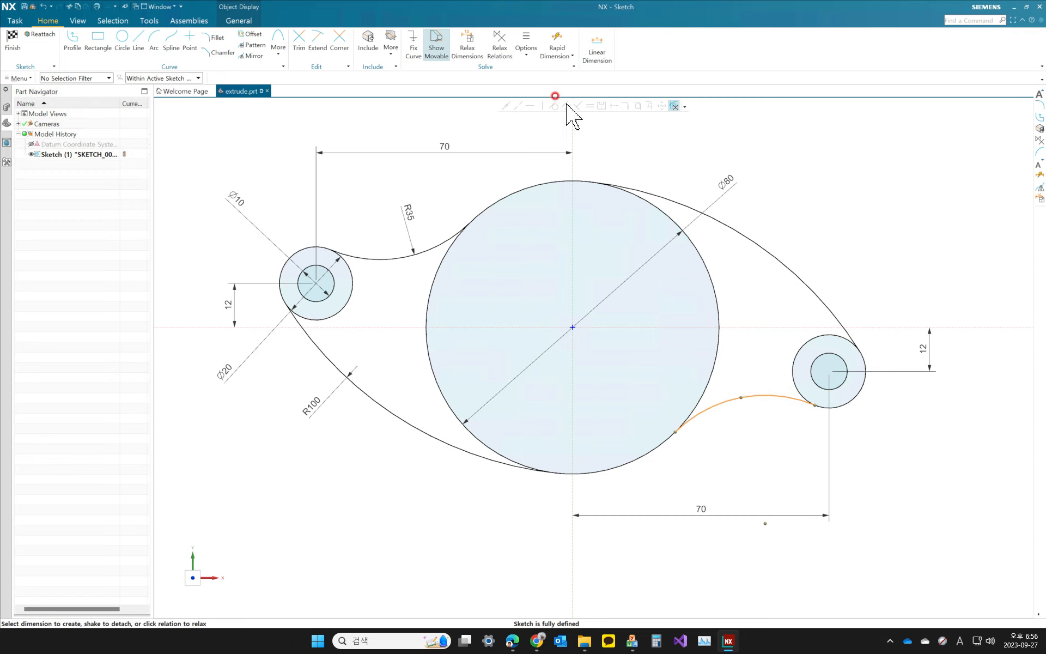
{"action": "left_click", "coordinate": [794, 361]}
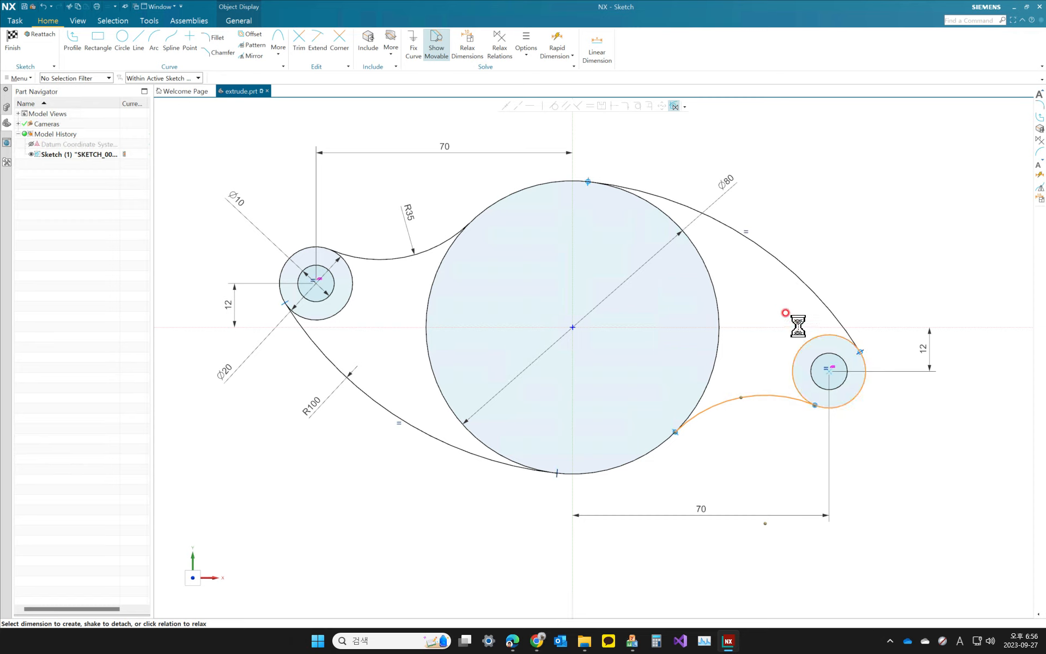
{"action": "left_click", "coordinate": [554, 105]}
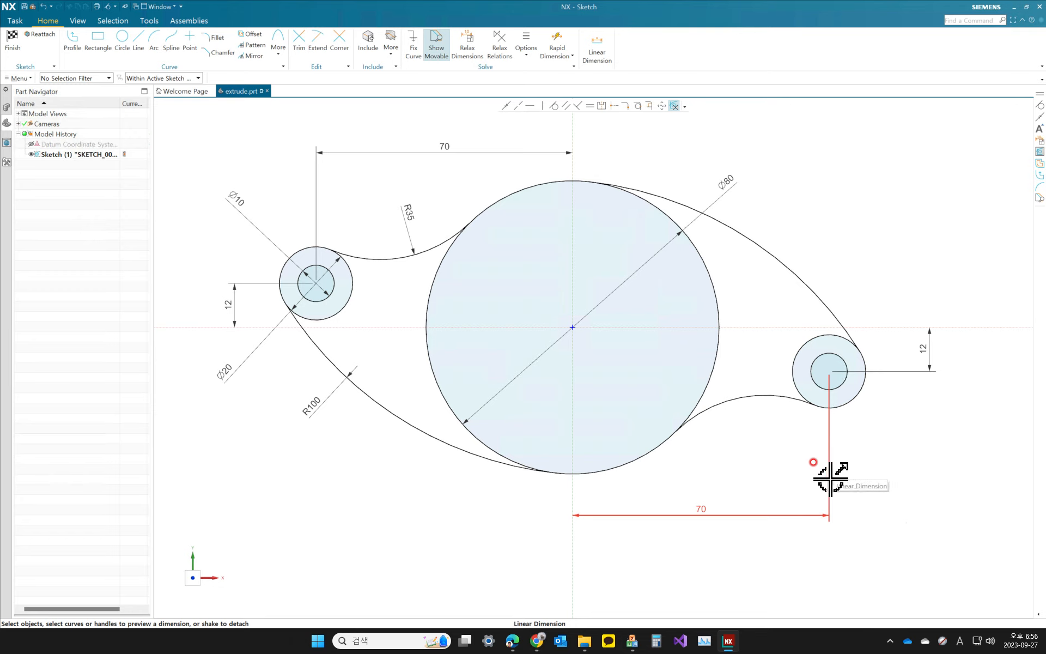
{"action": "left_click", "coordinate": [435, 52]}
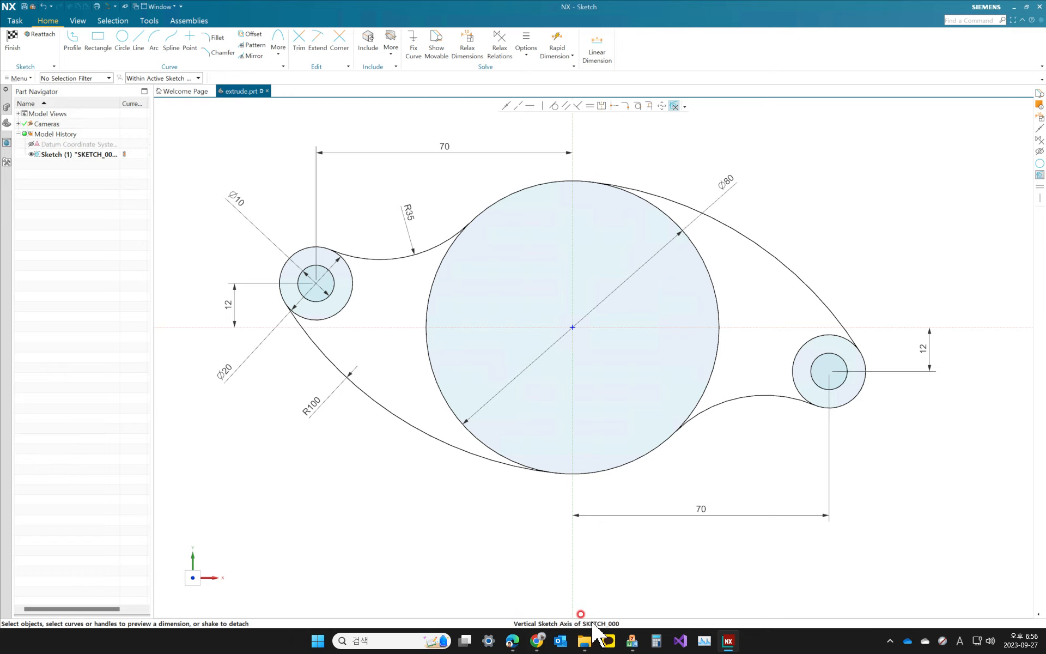
{"action": "left_click", "coordinate": [435, 49]}
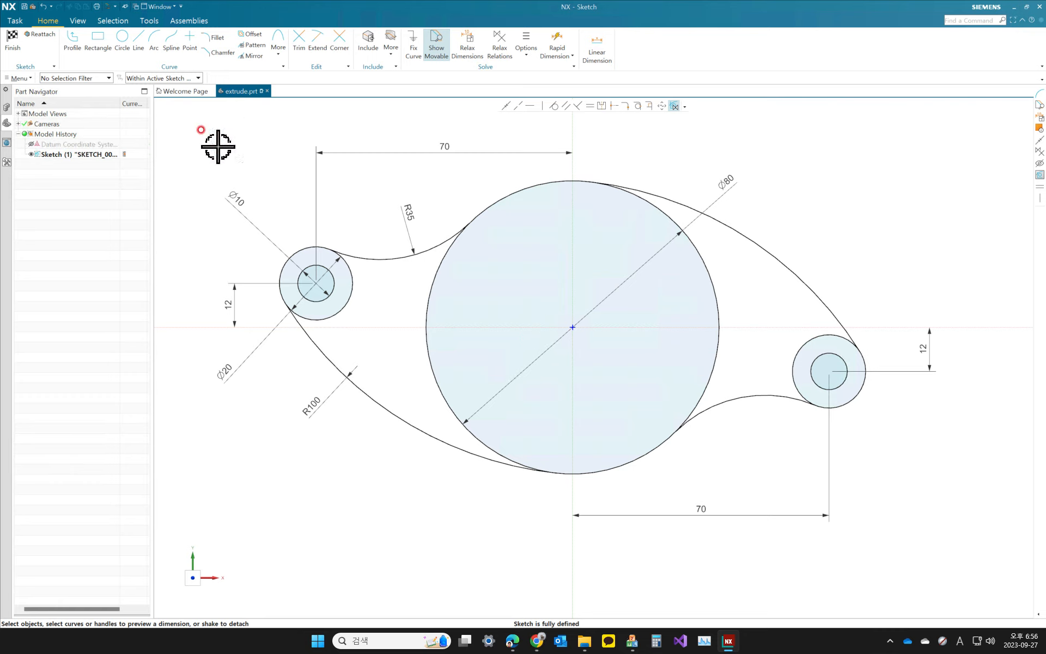
Step: Draw a circle centred on the sketch origin inside the Ø80 circle and dimension its diameter as 40 mm
{"action": "left_click", "coordinate": [123, 44]}
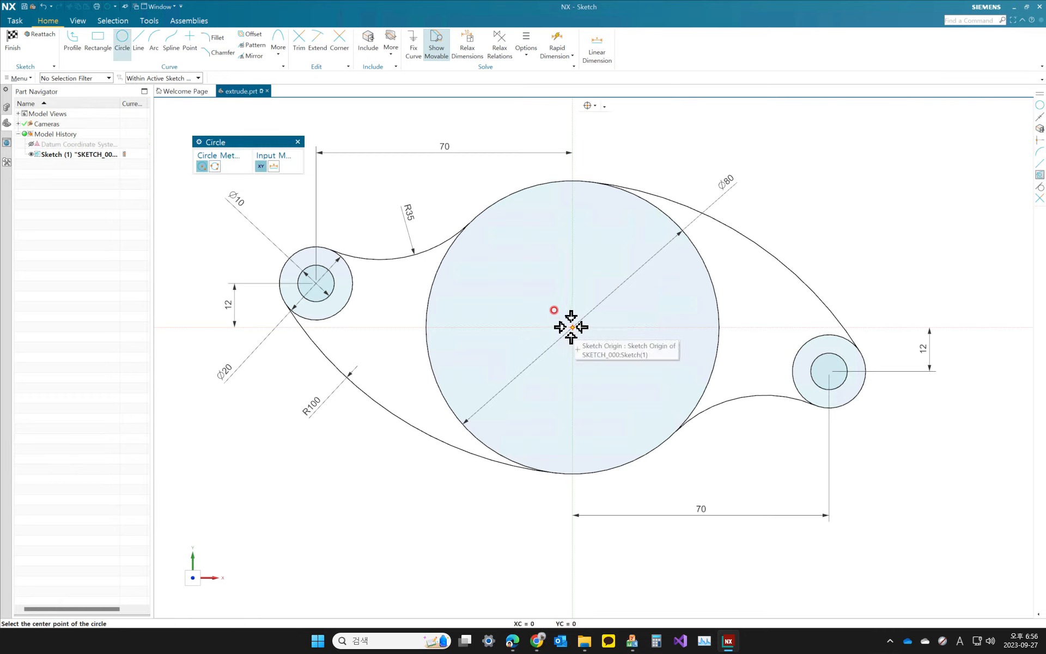
{"action": "left_click", "coordinate": [572, 327]}
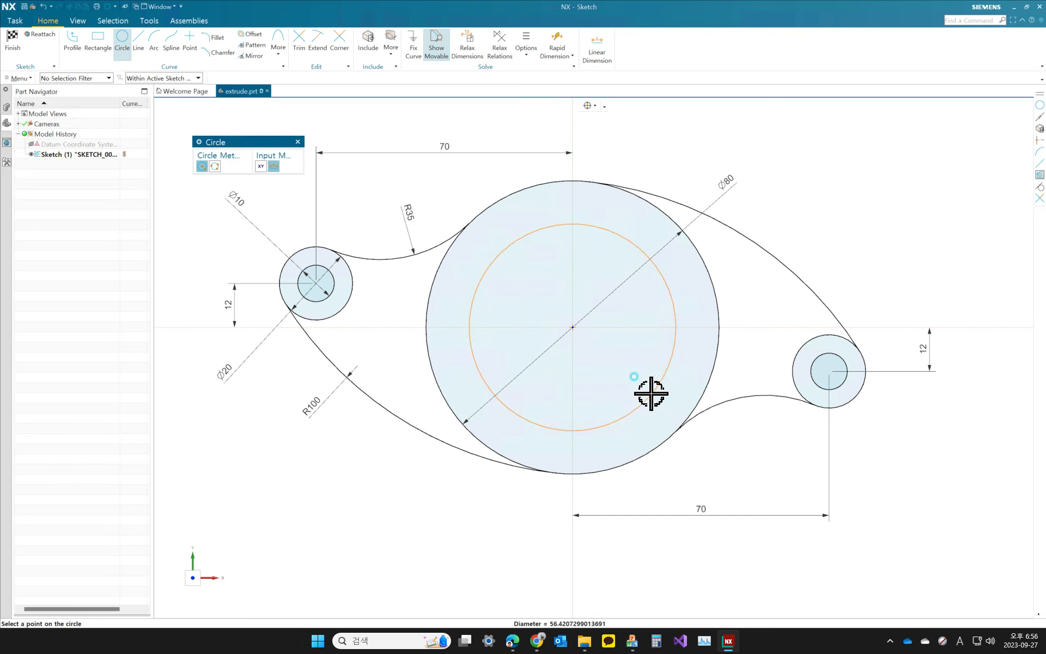
{"action": "left_click", "coordinate": [652, 389]}
{"action": "key", "text": "Escape"}
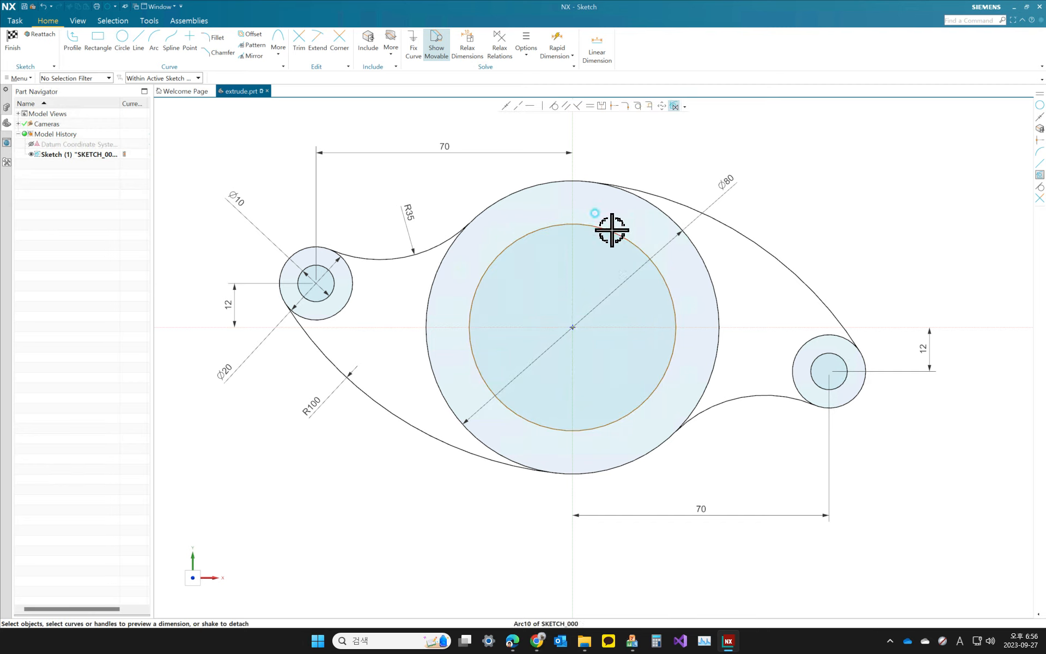
{"action": "left_click", "coordinate": [612, 231]}
{"action": "left_click_drag", "start_coordinate": [722, 278], "coordinate": [797, 306]}
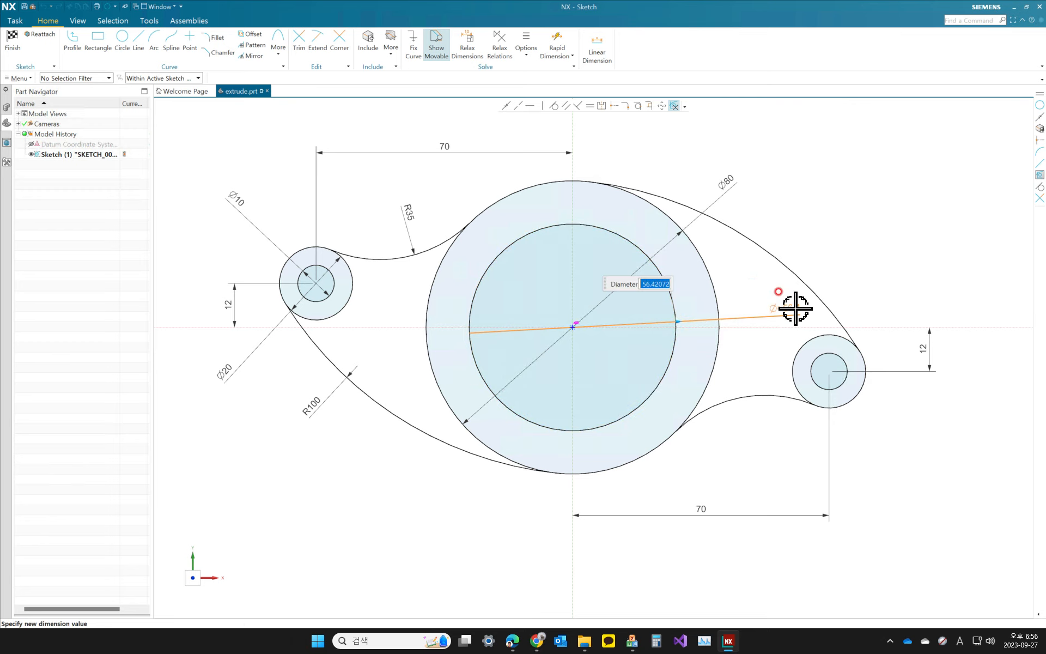
{"action": "key", "text": "Return"}
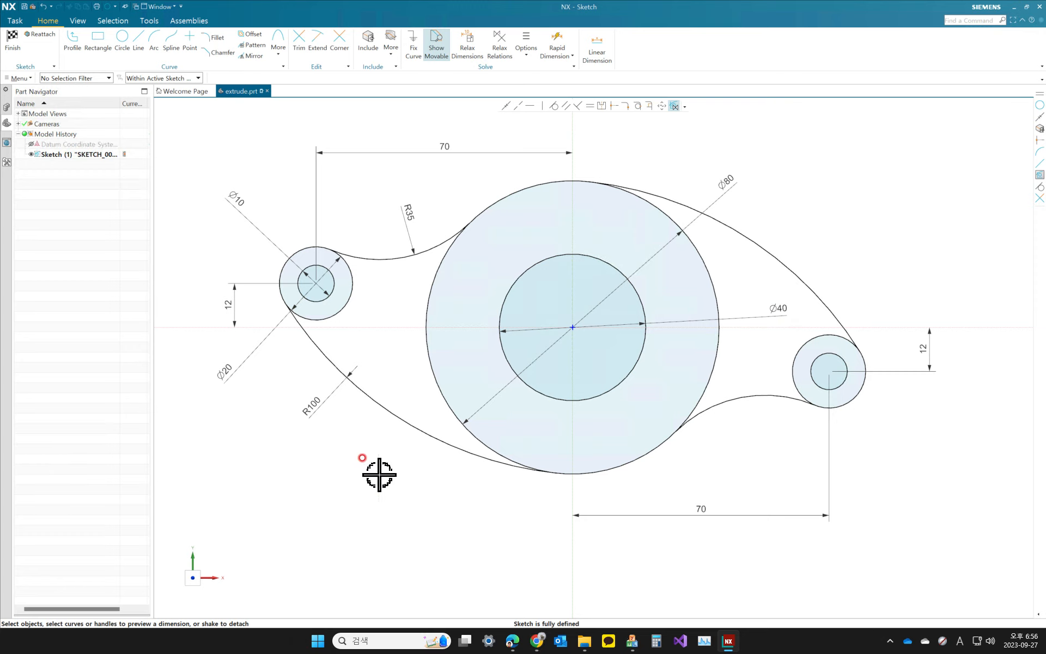
Step: Finish the flange sketch and return to the modeling environment
{"action": "left_click", "coordinate": [12, 41]}
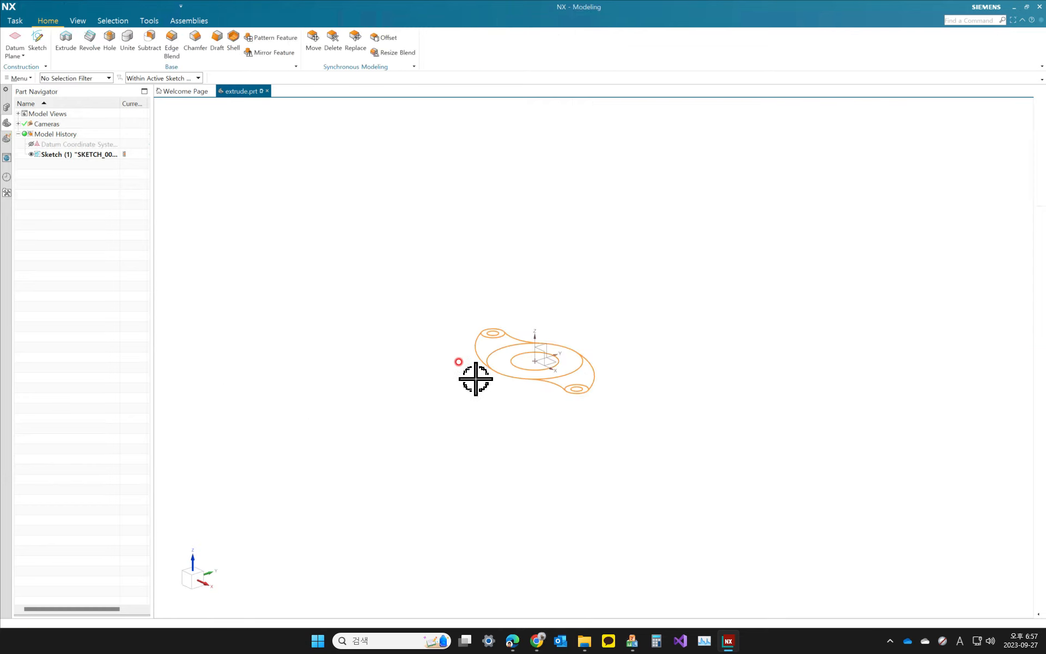
{"action": "scroll", "coordinate": [455, 379], "scroll_direction": "up", "scroll_amount": 5}
{"action": "middle_click_drag", "start_coordinate": [464, 360], "coordinate": [648, 488], "text": "shift"}
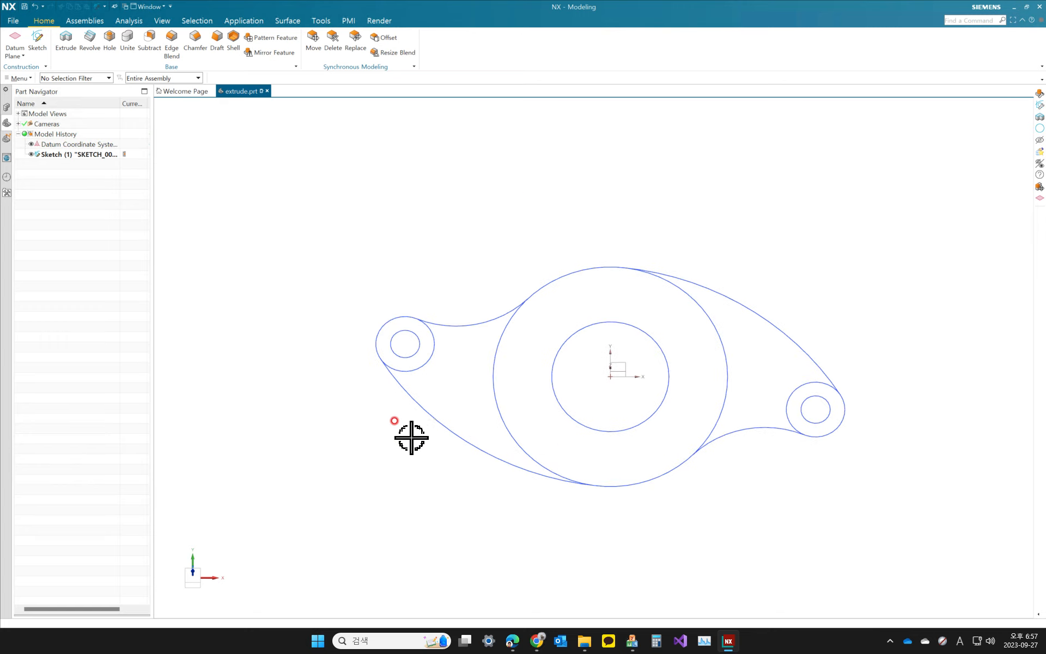
Step: Inspect how the finished sketch selects as a whole from the model history and from one of its curves
{"action": "left_click", "coordinate": [101, 155]}
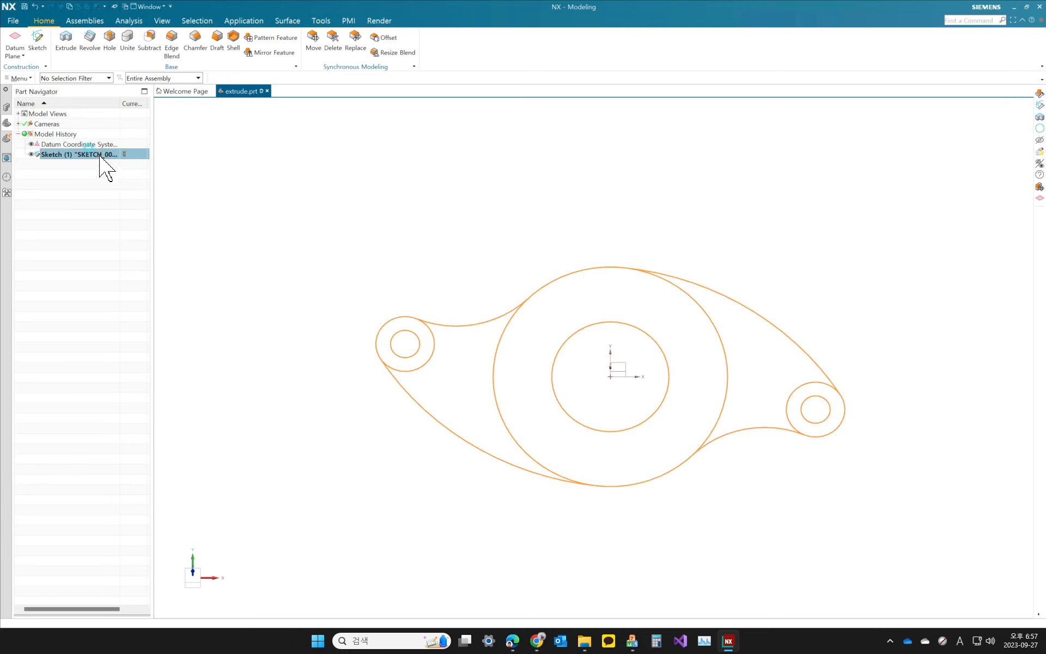
{"action": "mouse_move", "coordinate": [327, 357]}
{"action": "middle_mouse_down"}
{"action": "mouse_move", "coordinate": [381, 441]}
{"action": "mouse_move", "coordinate": [381, 402]}
{"action": "mouse_move", "coordinate": [355, 436]}
{"action": "mouse_move", "coordinate": [368, 429]}
{"action": "middle_mouse_up"}
{"action": "key", "text": "Escape"}
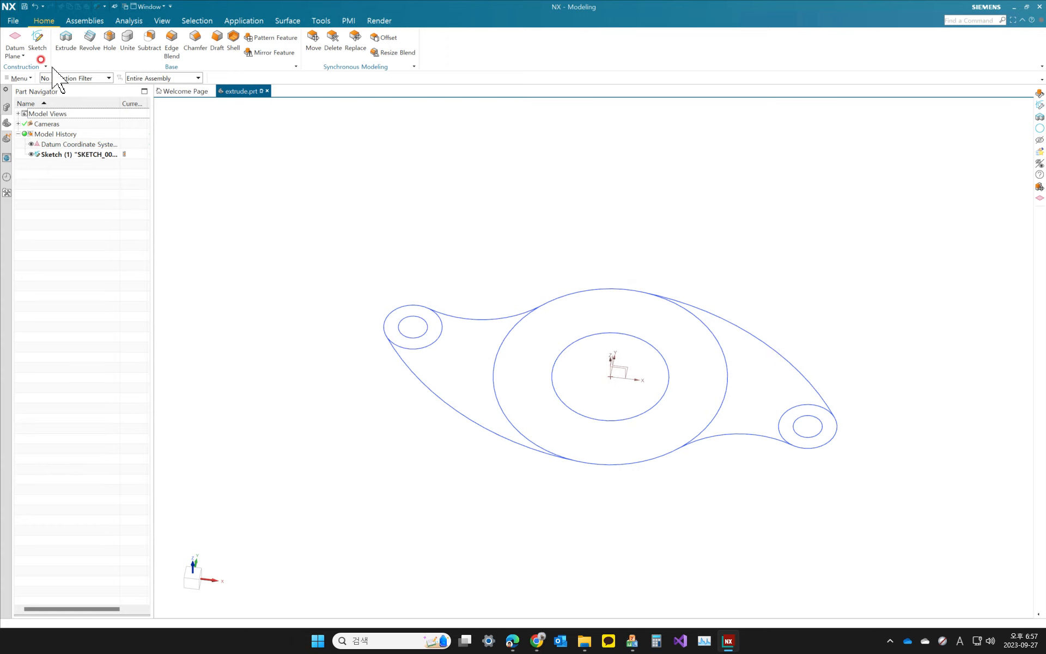
{"action": "left_click", "coordinate": [477, 317]}
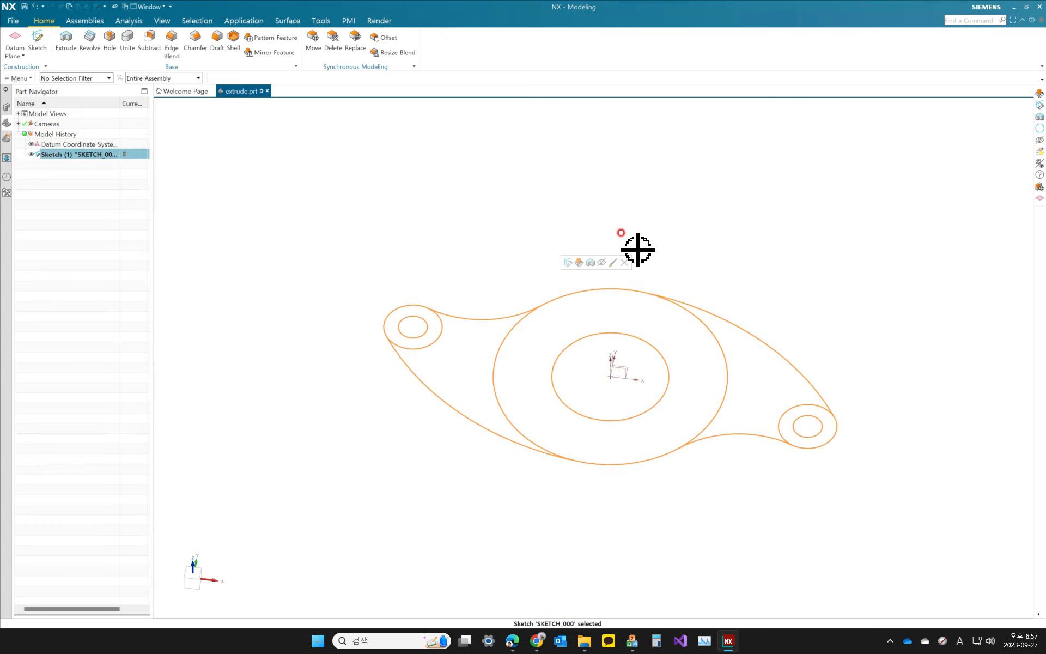
{"action": "key", "text": "Escape"}
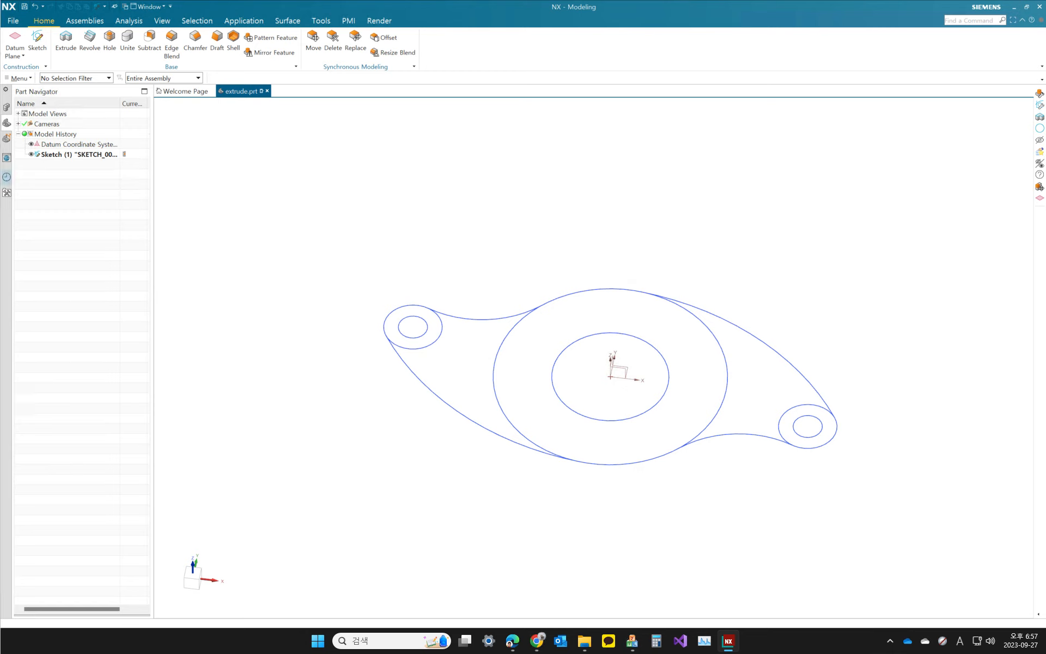
Step: Restrict selection to curves, pick the two left connecting arcs individually, clear them, and restore No Selection Filter
{"action": "left_click", "coordinate": [102, 79]}
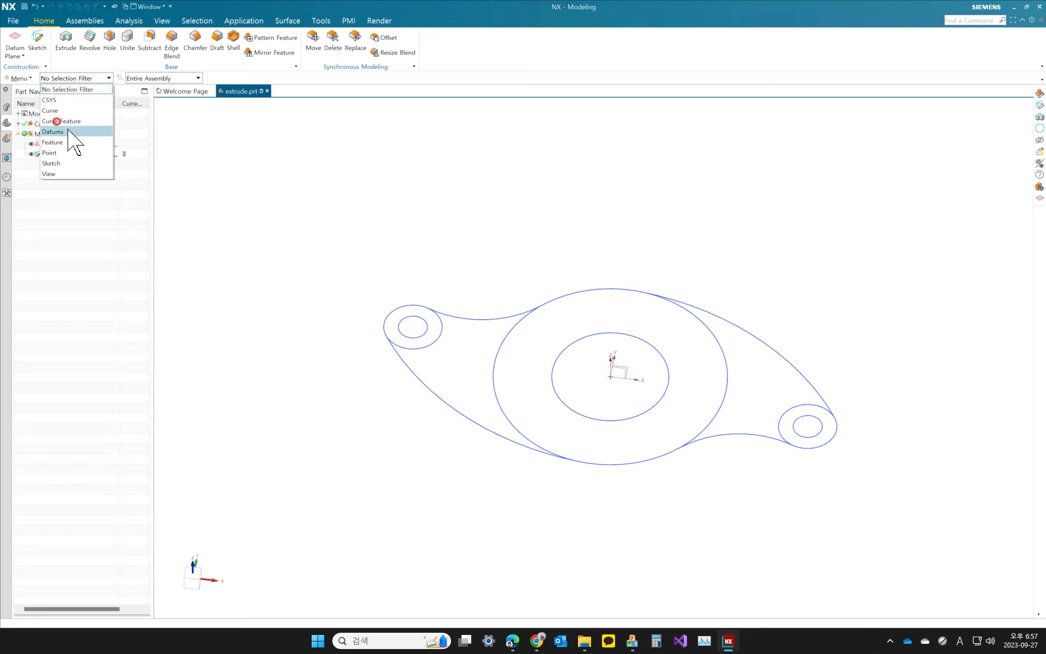
{"action": "left_click", "coordinate": [51, 110]}
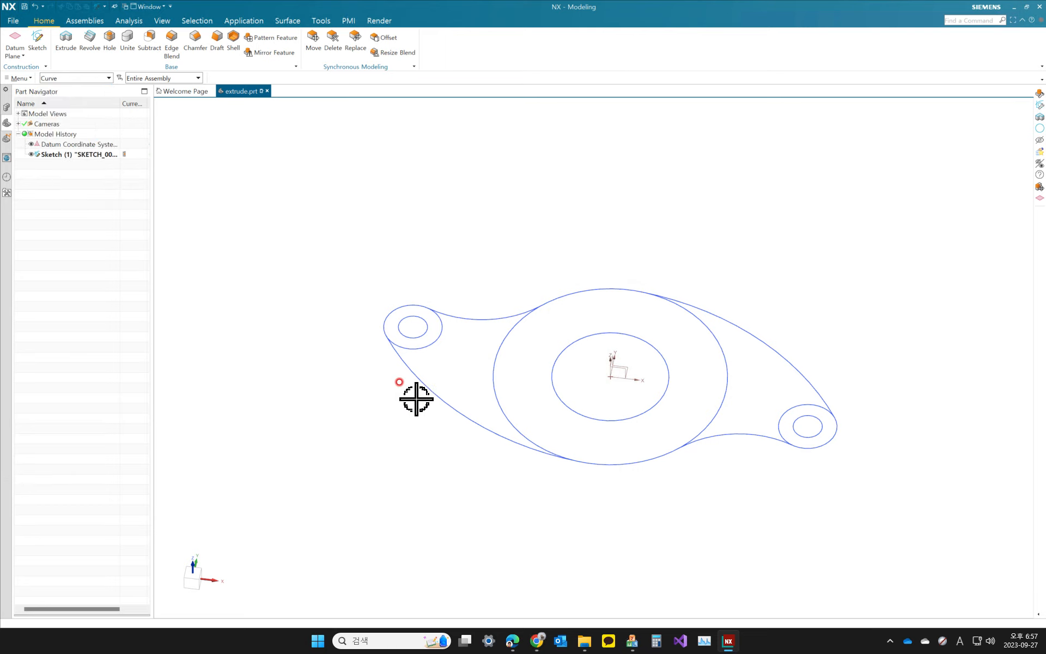
{"action": "left_click", "coordinate": [431, 390]}
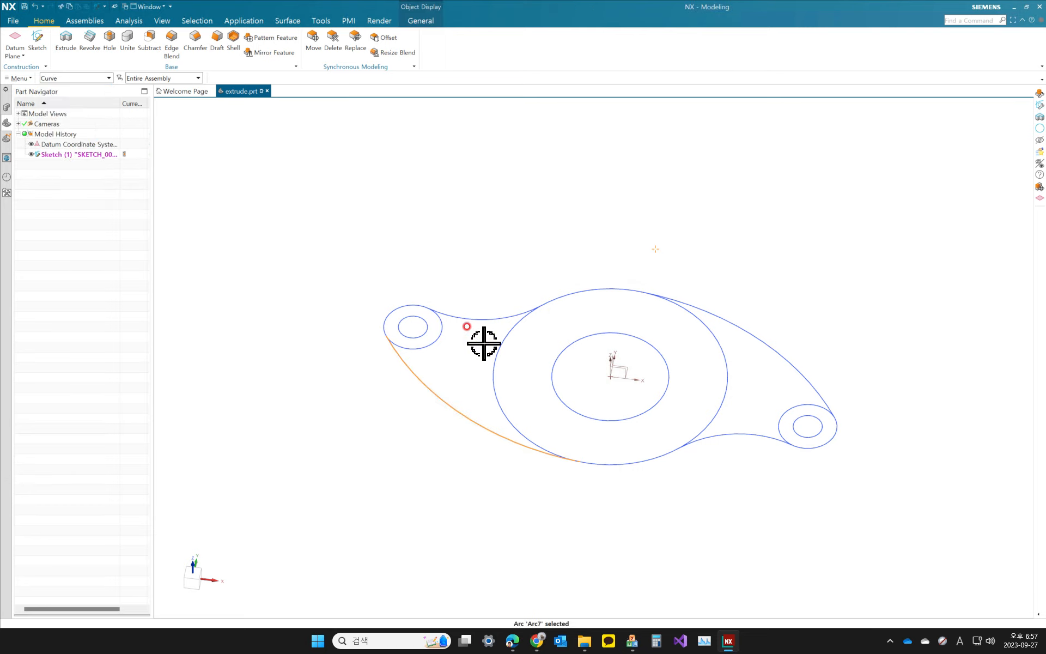
{"action": "left_click", "coordinate": [483, 317]}
{"action": "left_click", "coordinate": [439, 334]}
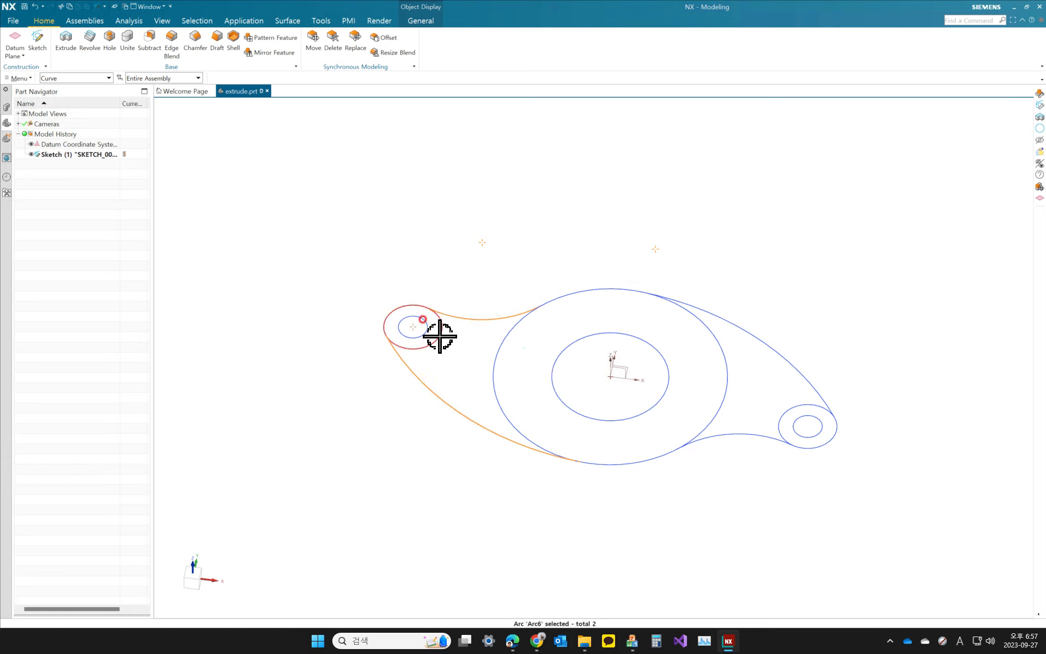
{"action": "key", "text": "Escape"}
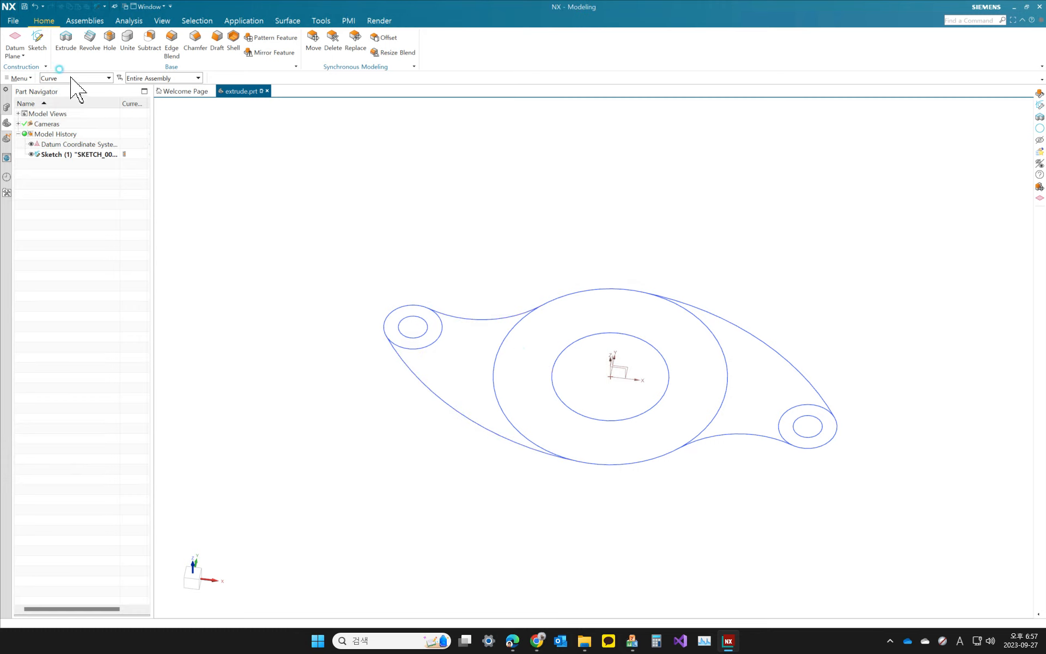
{"action": "left_click", "coordinate": [72, 78]}
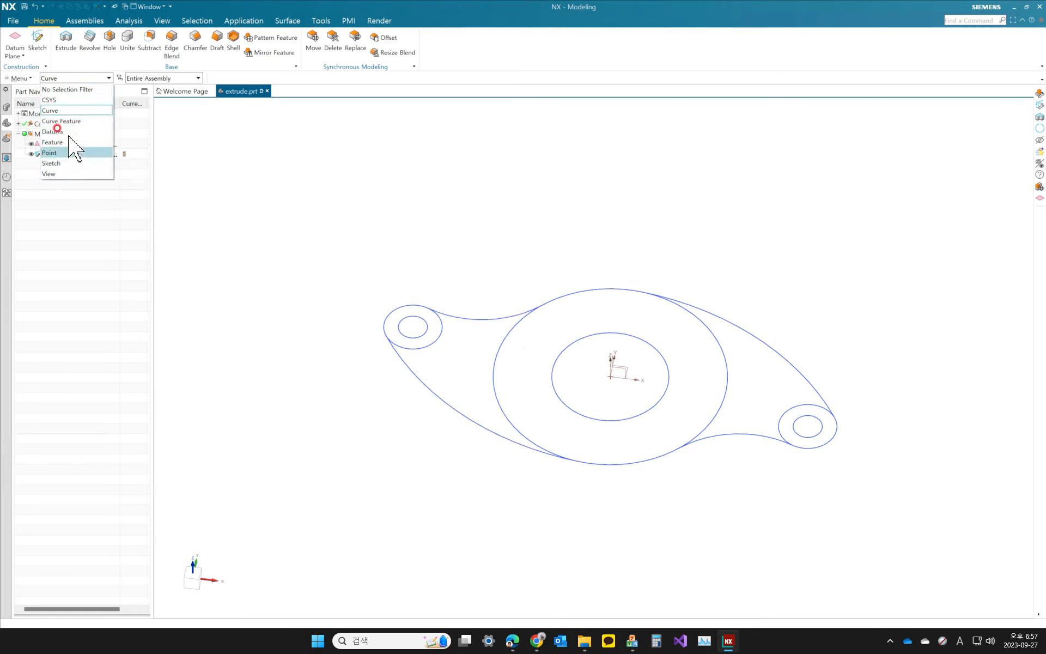
{"action": "left_click", "coordinate": [65, 90]}
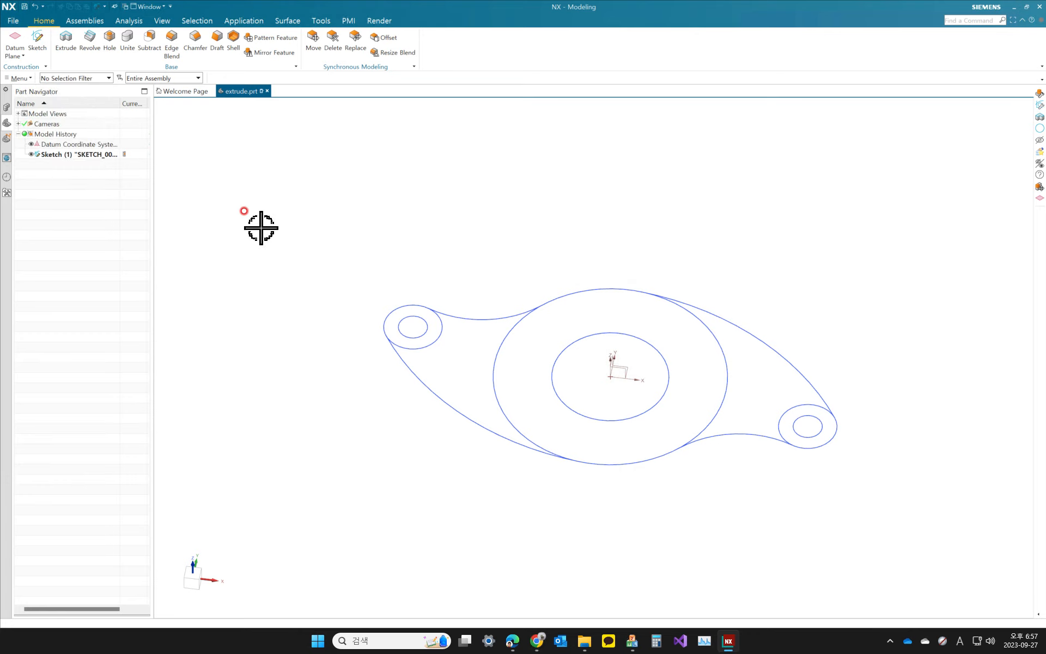
Step: Start an extrusion with the Single Curve rule and select the Ø80 circle and the Ø40 bore circle as its section
{"action": "mouse_move", "coordinate": [289, 271]}
{"action": "middle_mouse_down"}
{"action": "mouse_move", "coordinate": [299, 235]}
{"action": "mouse_move", "coordinate": [300, 278]}
{"action": "mouse_move", "coordinate": [294, 256]}
{"action": "mouse_move", "coordinate": [300, 262]}
{"action": "middle_mouse_up"}
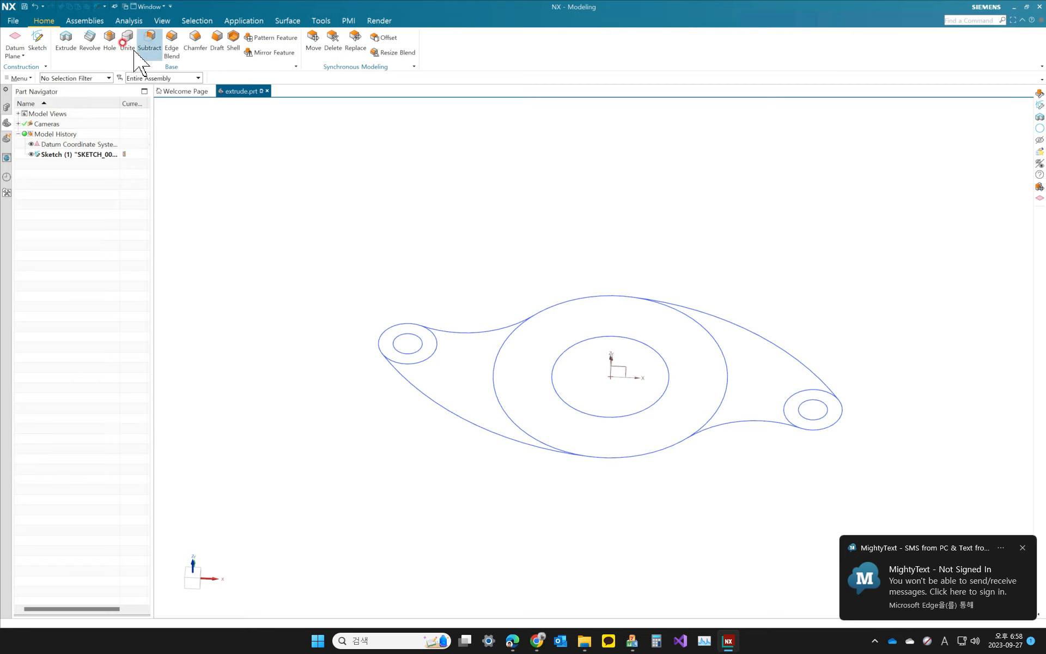
{"action": "left_click", "coordinate": [64, 40]}
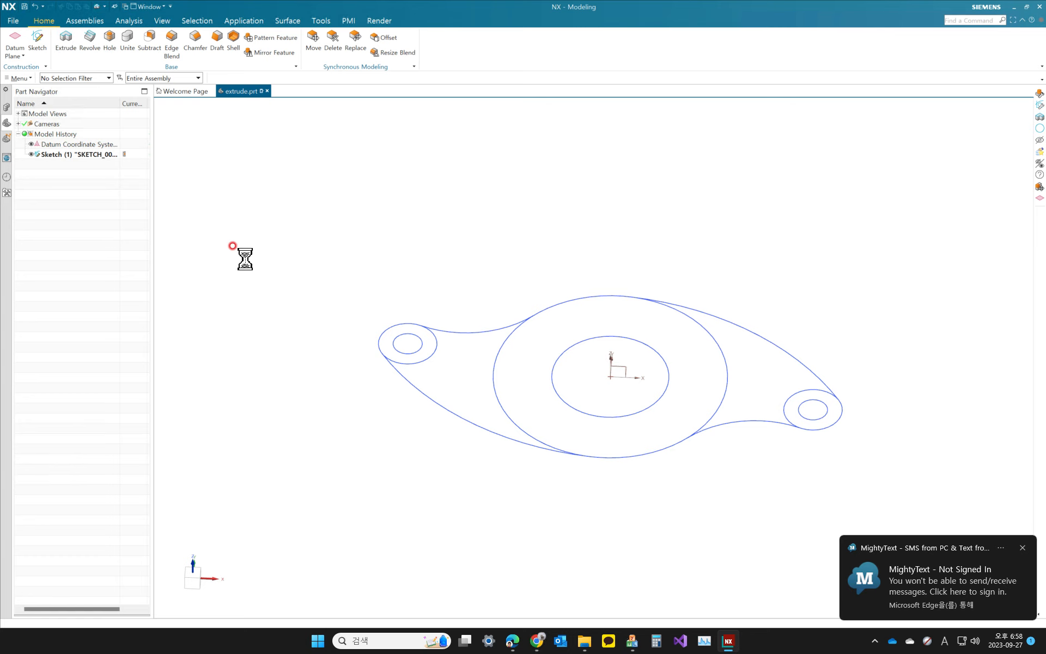
{"action": "left_click_drag", "start_coordinate": [254, 146], "coordinate": [215, 137]}
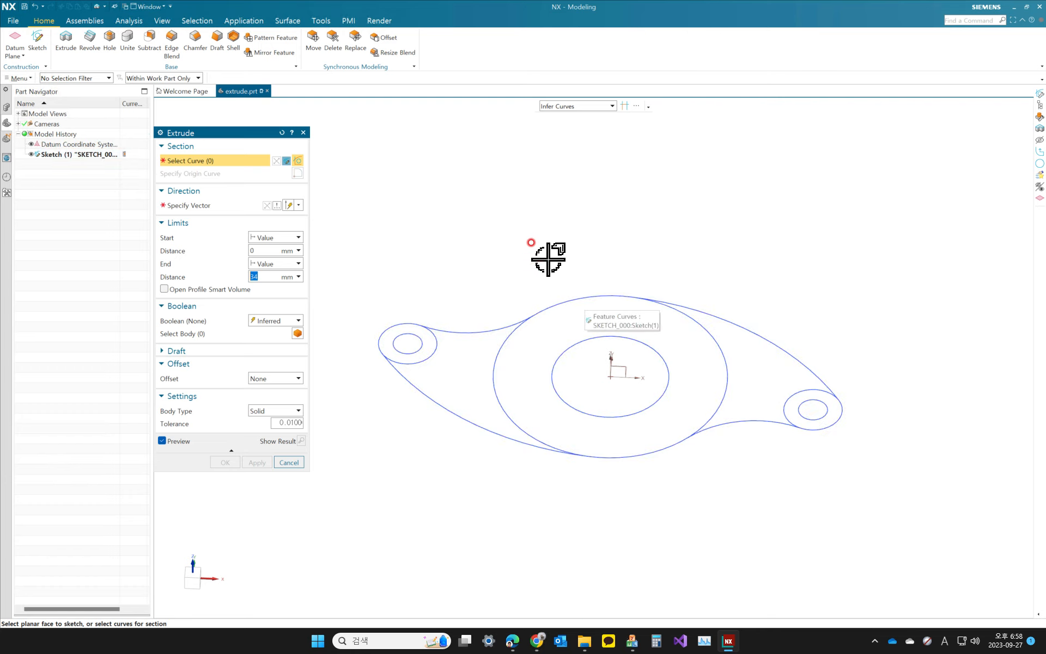
{"action": "left_click", "coordinate": [569, 107]}
{"action": "left_click", "coordinate": [562, 113]}
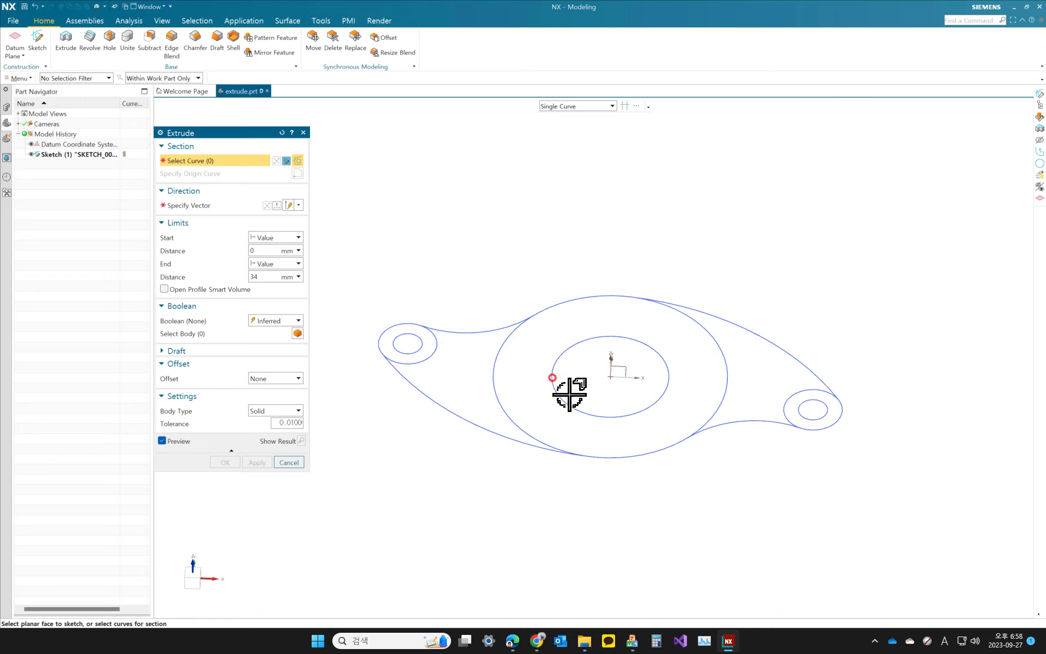
{"action": "left_click", "coordinate": [479, 365]}
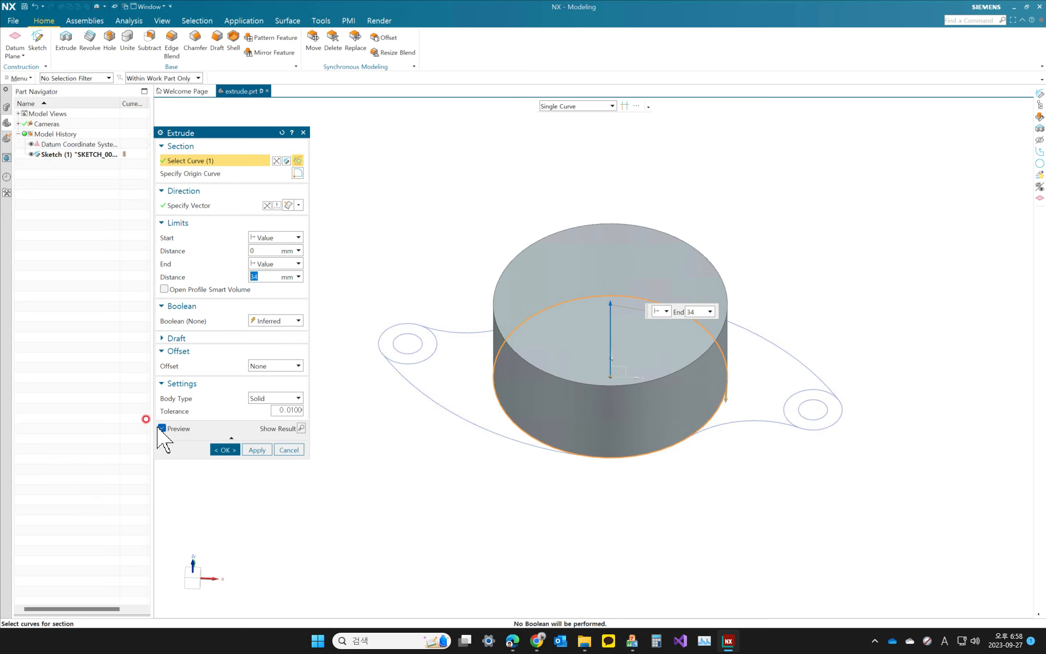
{"action": "left_click", "coordinate": [162, 429]}
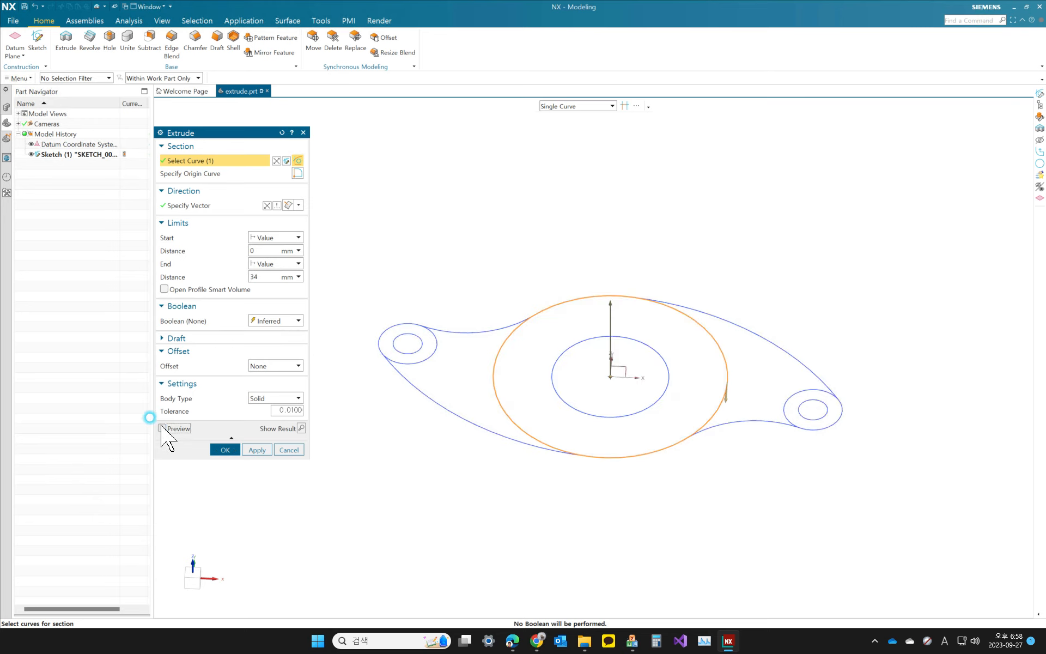
{"action": "left_click", "coordinate": [551, 376]}
{"action": "left_click", "coordinate": [162, 428]}
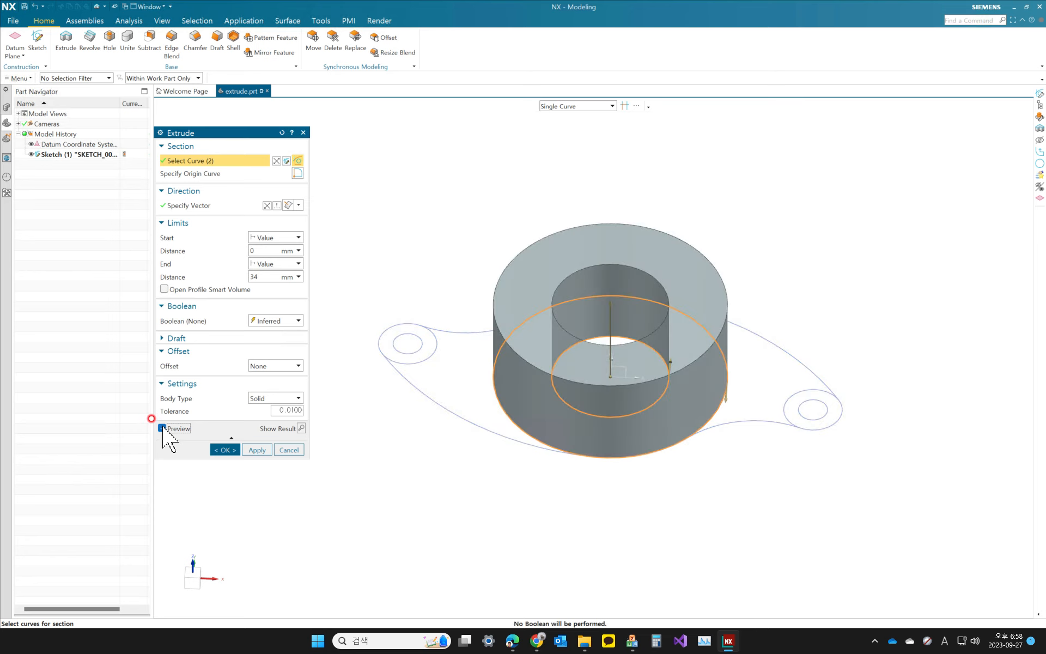
Step: Extrude the ring between the Ø80 and Ø40 circles from -10 mm to 10 mm and apply it
{"action": "mouse_move", "coordinate": [444, 423]}
{"action": "middle_mouse_down"}
{"action": "mouse_move", "coordinate": [433, 422]}
{"action": "mouse_move", "coordinate": [431, 402]}
{"action": "mouse_move", "coordinate": [430, 417]}
{"action": "middle_mouse_up"}
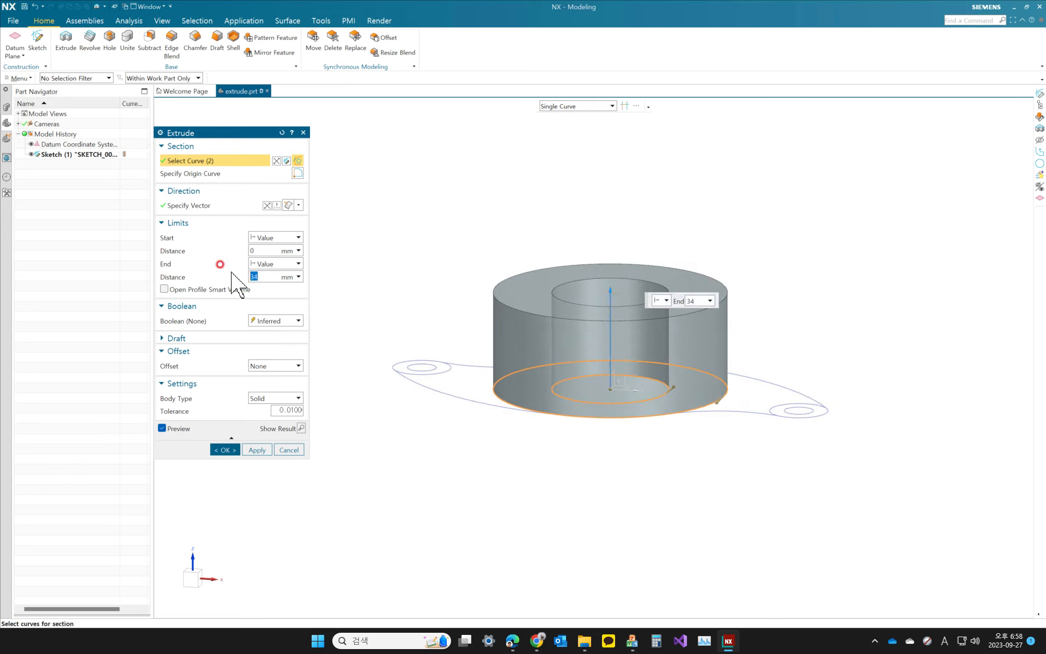
{"action": "left_click", "coordinate": [263, 250]}
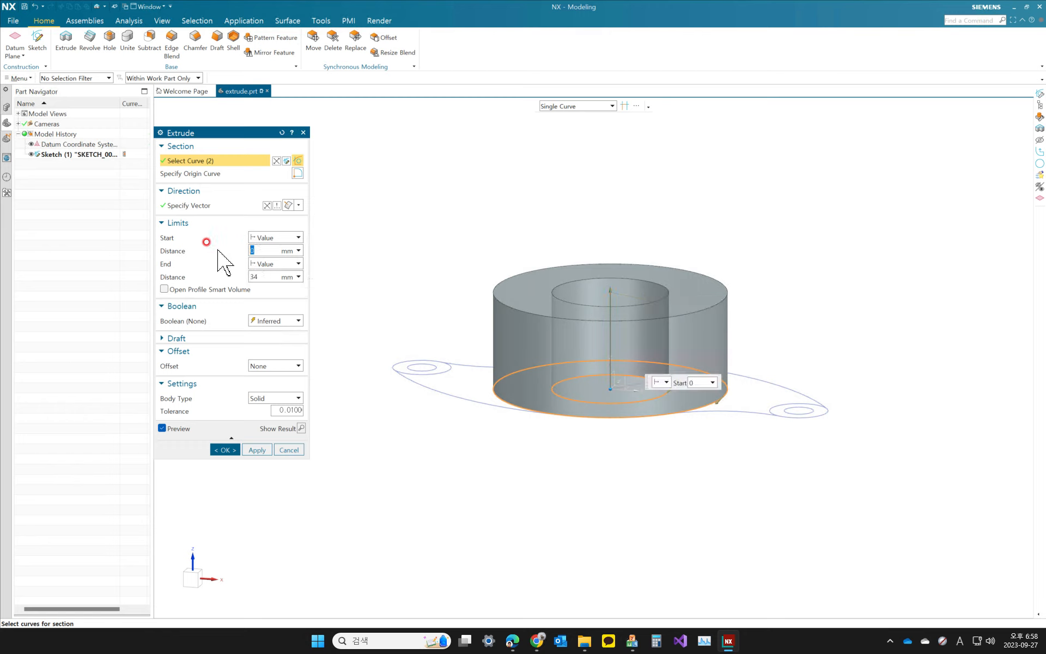
{"action": "type", "text": "-10"}
{"action": "key", "text": "Tab"}
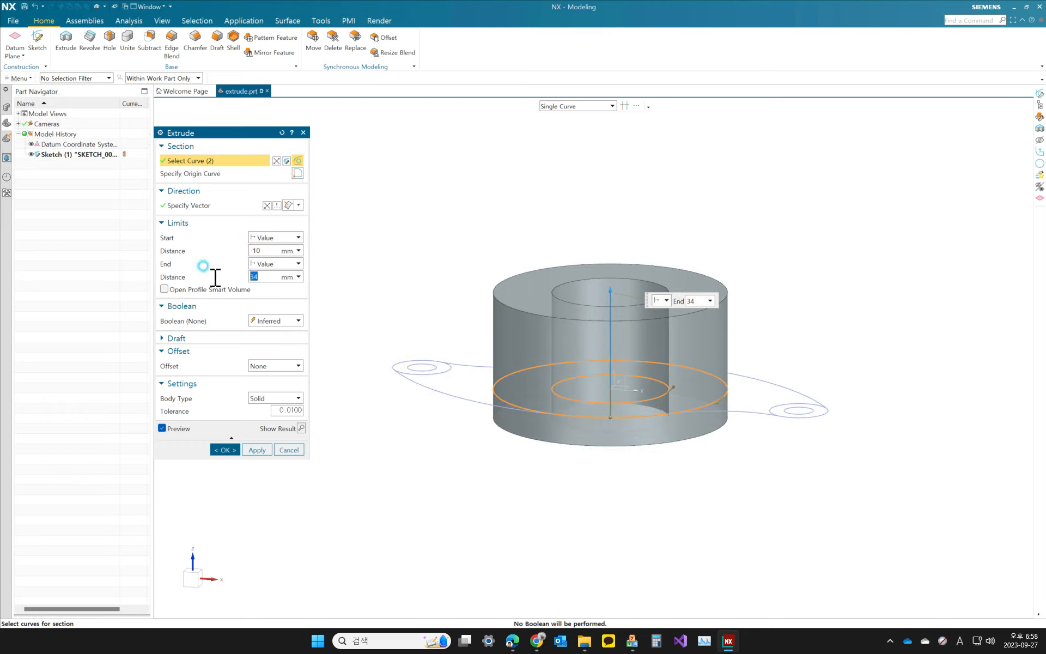
{"action": "left_click", "coordinate": [198, 268]}
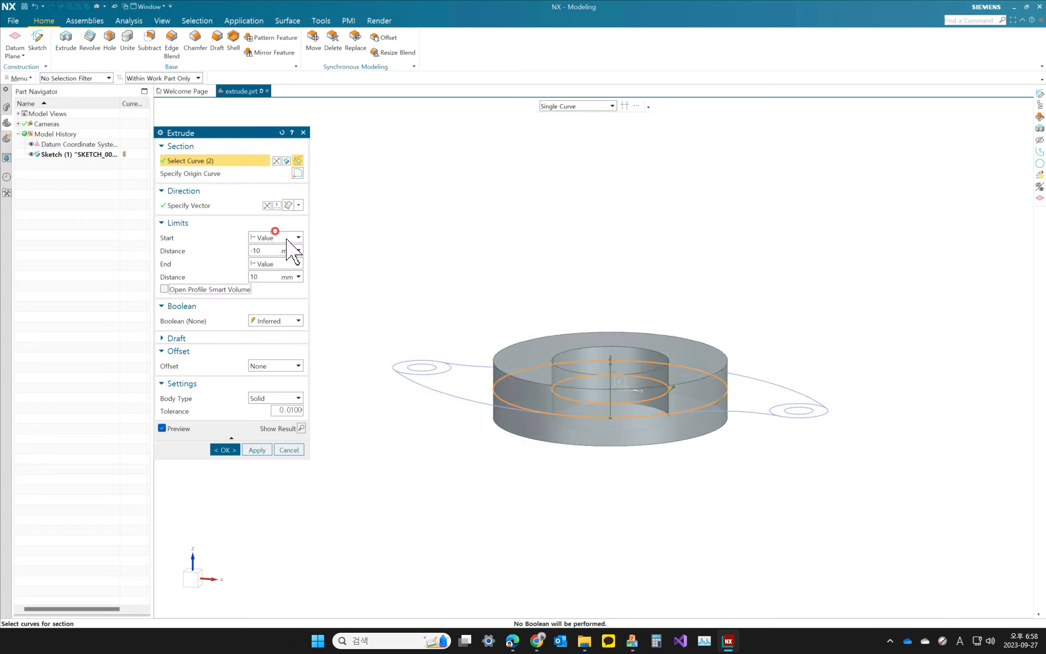
{"action": "middle_click_drag", "start_coordinate": [724, 306], "coordinate": [730, 344]}
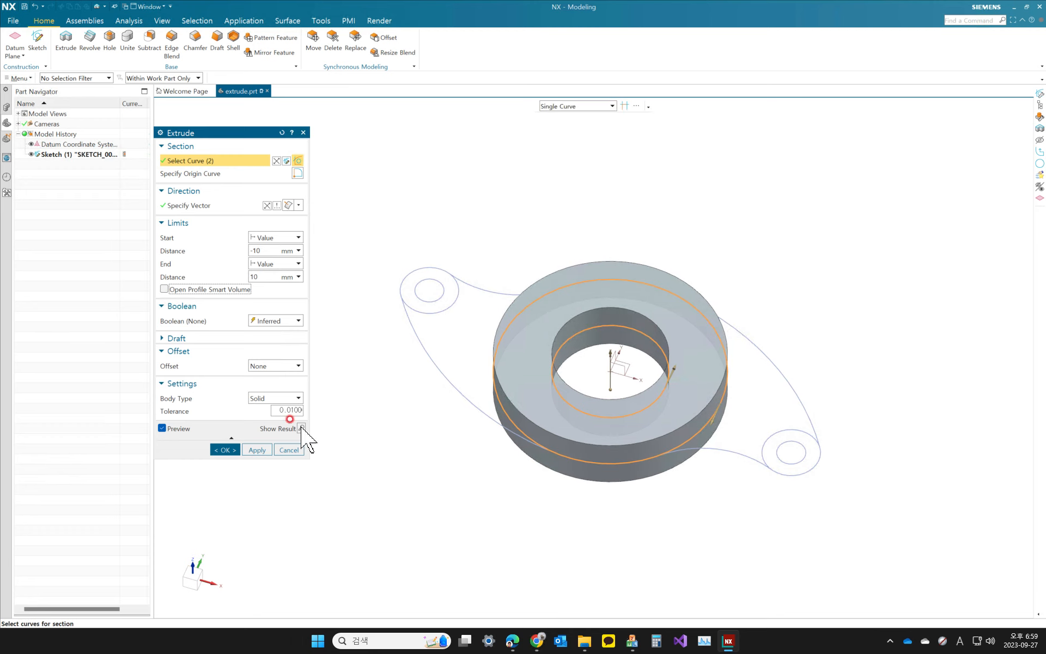
{"action": "left_click", "coordinate": [256, 450]}
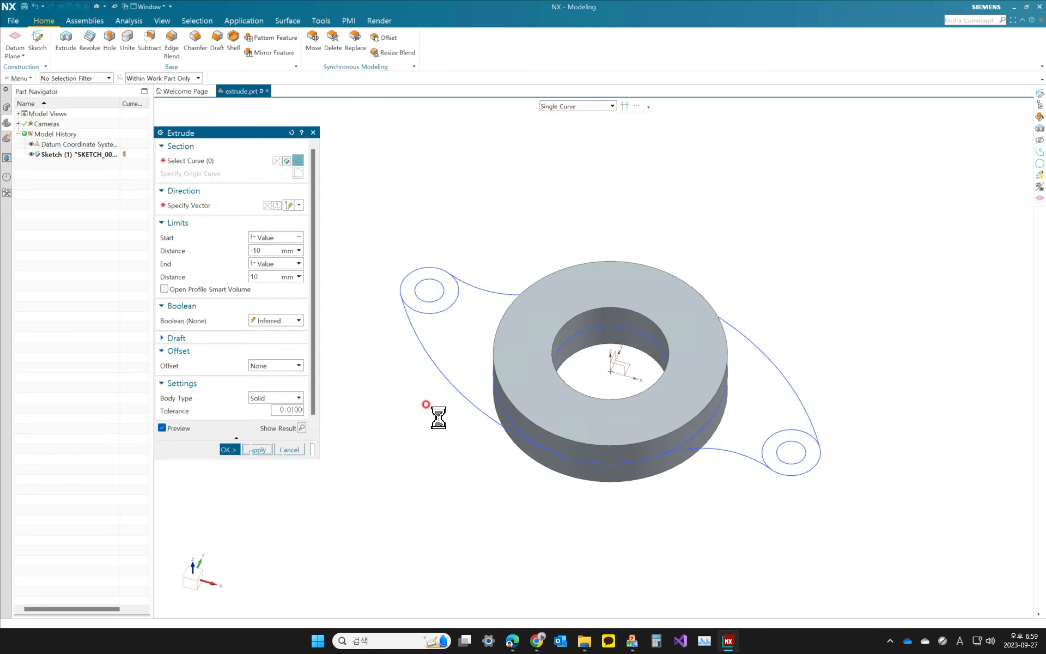
Step: Select the outer circle and hole circle of both ears as the section for another extrusion
{"action": "middle_click_drag", "start_coordinate": [432, 373], "coordinate": [435, 427]}
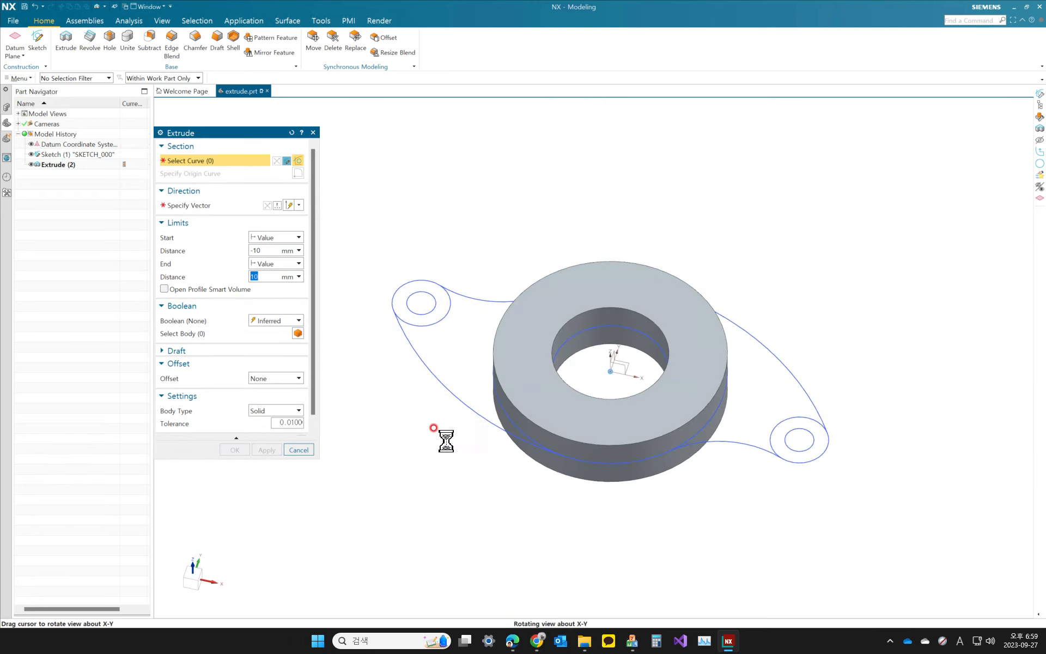
{"action": "left_click", "coordinate": [440, 324]}
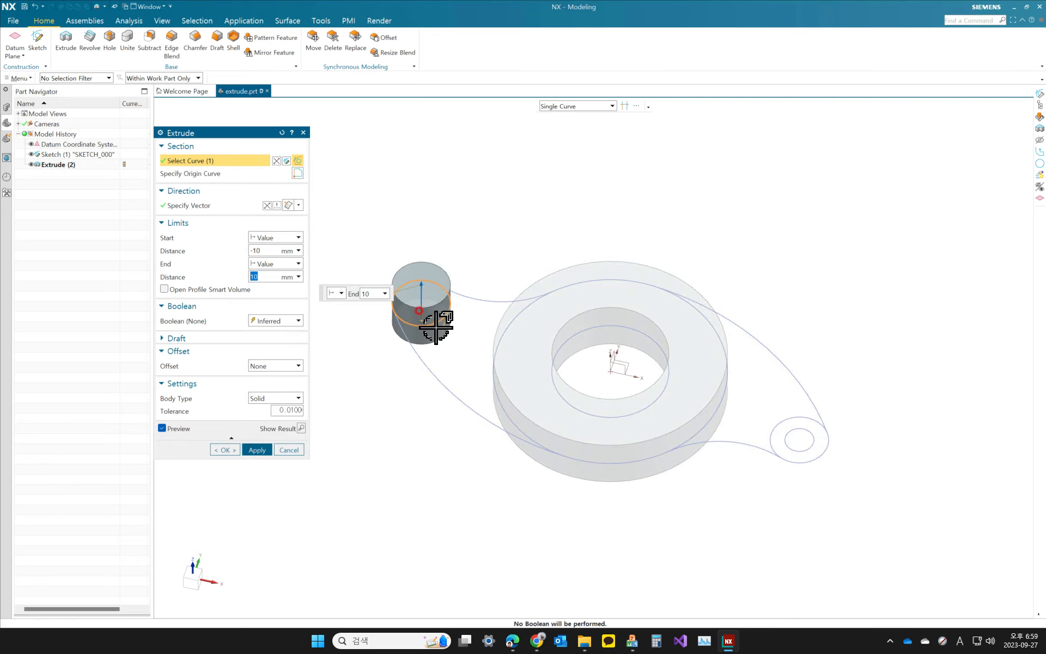
{"action": "left_click", "coordinate": [437, 326], "text": "shift"}
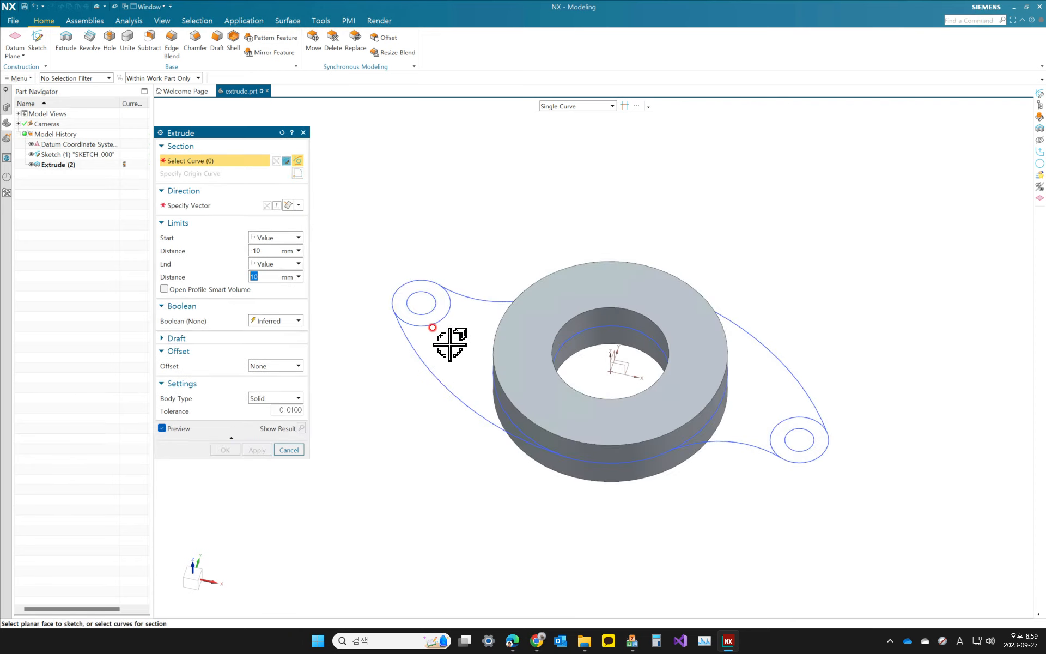
{"action": "left_click", "coordinate": [431, 311]}
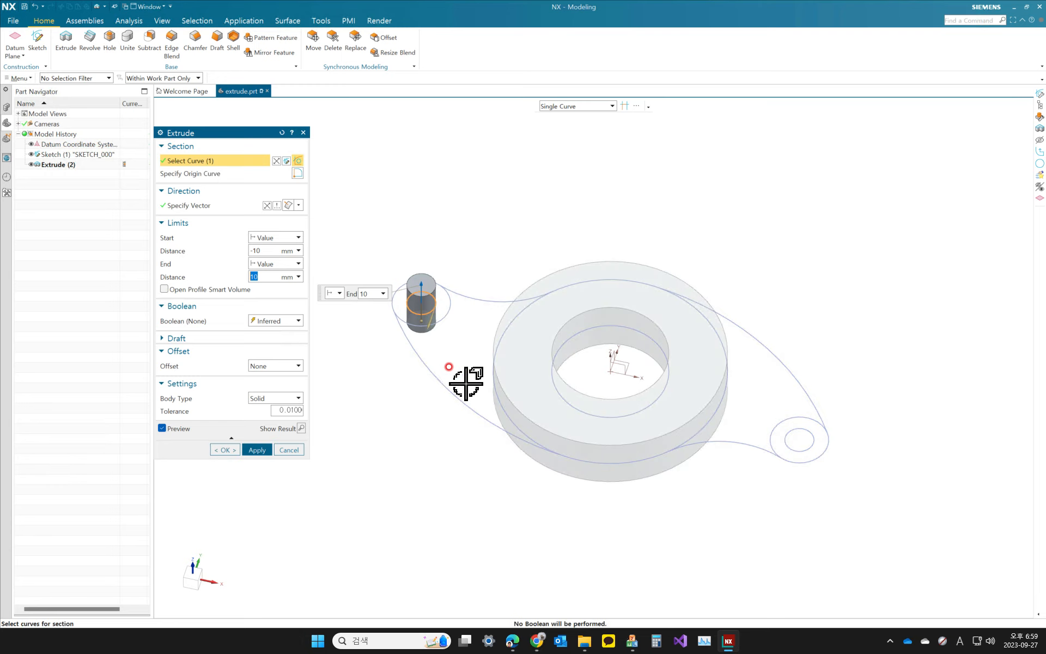
{"action": "left_click", "coordinate": [447, 310]}
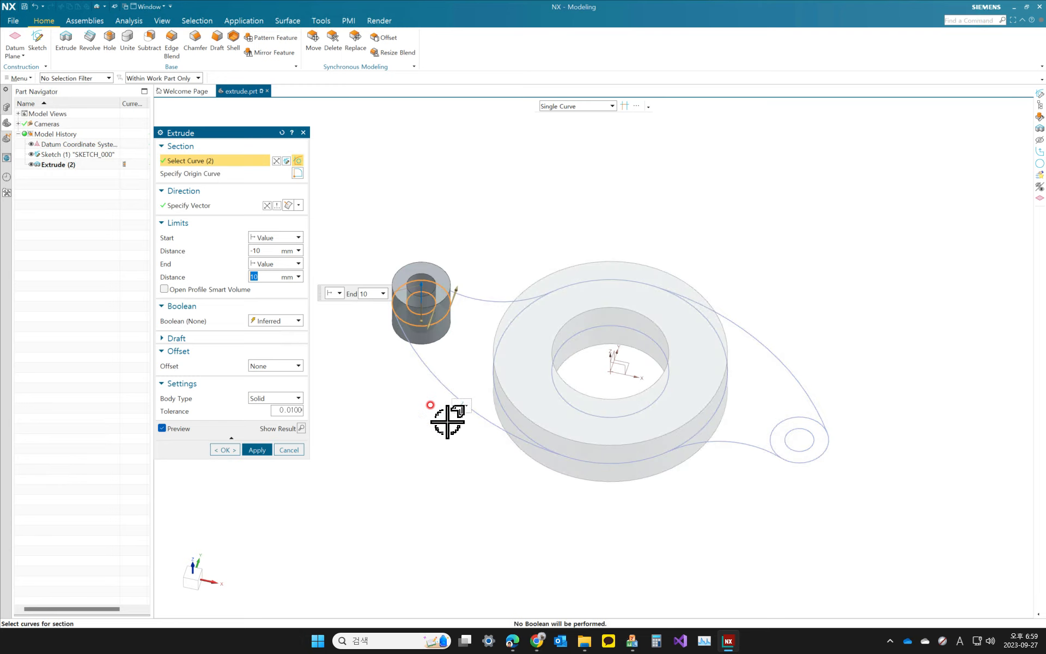
{"action": "left_click", "coordinate": [813, 442]}
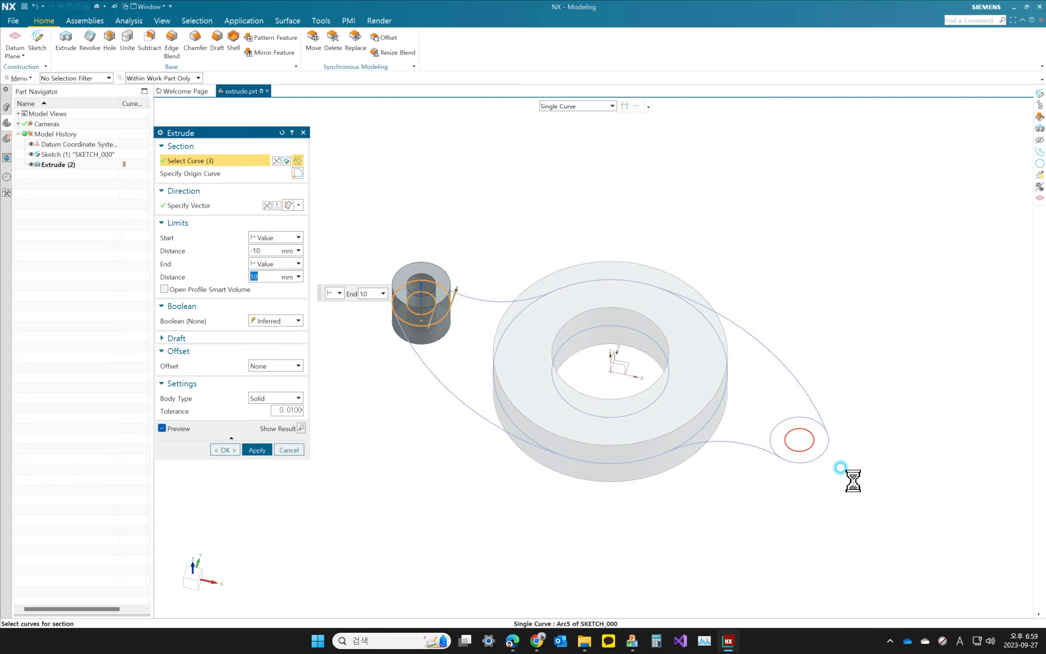
{"action": "left_click", "coordinate": [825, 456]}
Step: Set the ear extrusion's limits from -5 mm to 5 mm and apply it
{"action": "middle_click_drag", "start_coordinate": [646, 521], "coordinate": [662, 500]}
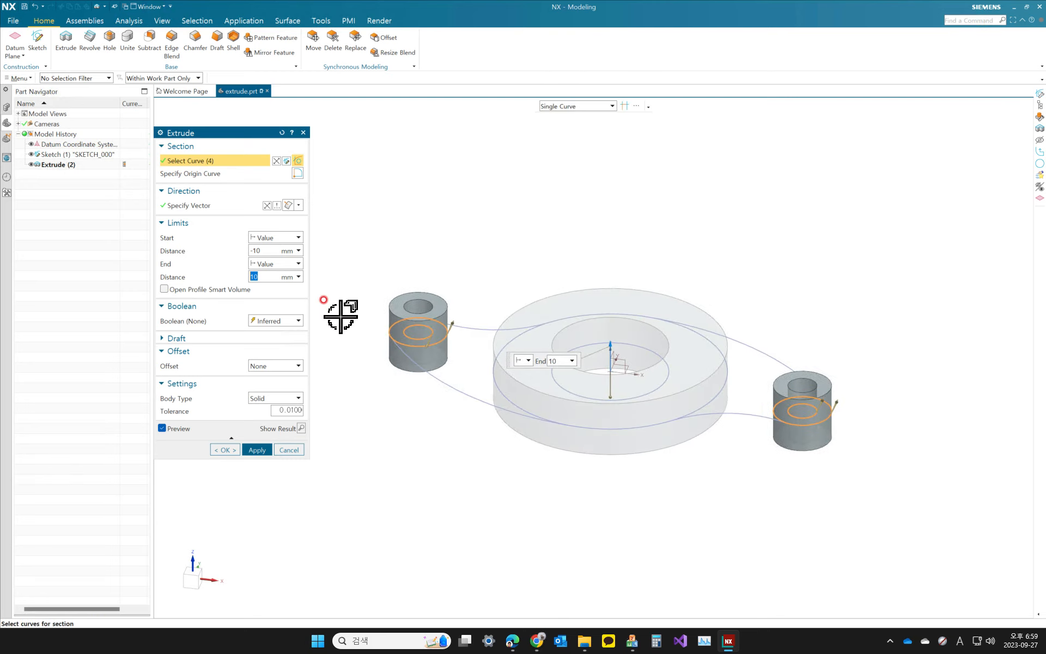
{"action": "left_click", "coordinate": [268, 250]}
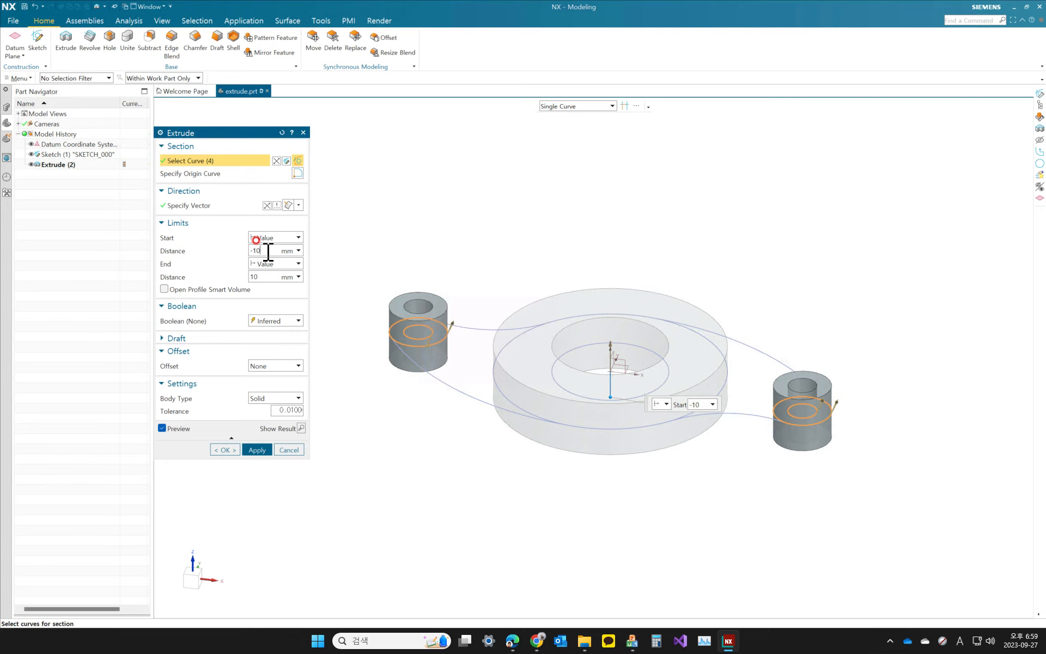
{"action": "left_click", "coordinate": [263, 263]}
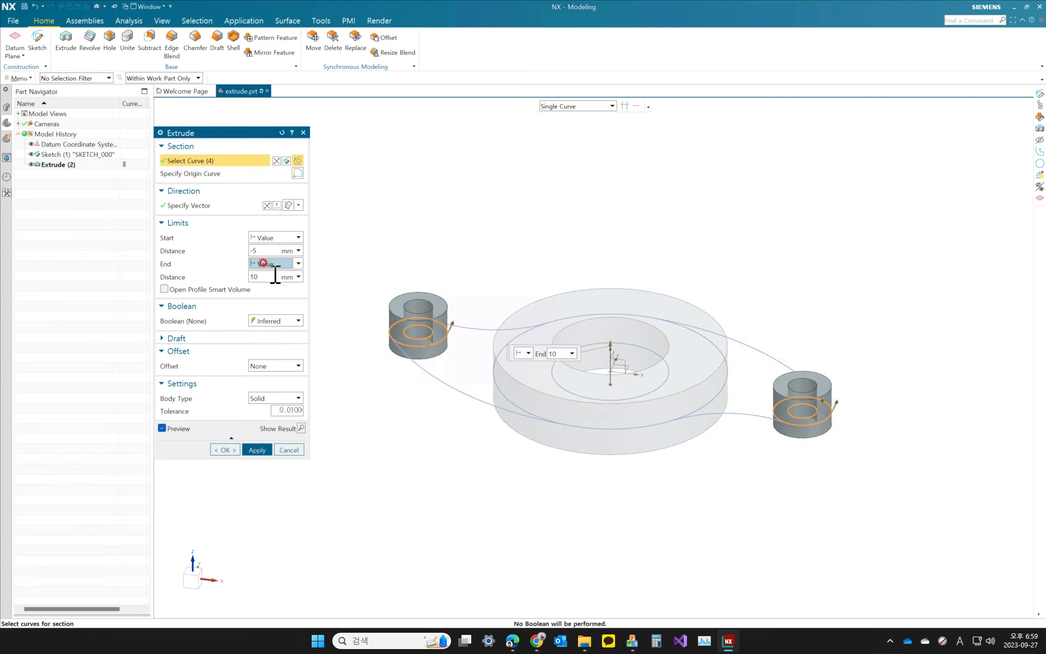
{"action": "key", "text": "Tab"}
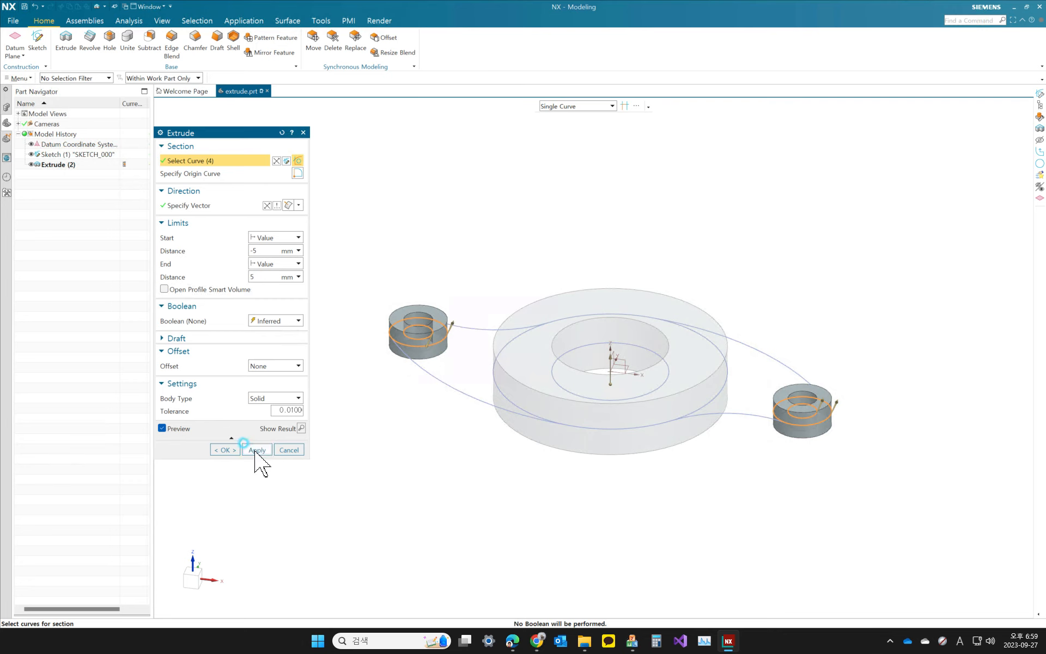
{"action": "left_click", "coordinate": [255, 450]}
Step: Hide the central ring and ear extrusions in the model history, leaving only the sketch displayed
{"action": "middle_click_drag", "start_coordinate": [408, 420], "coordinate": [527, 308]}
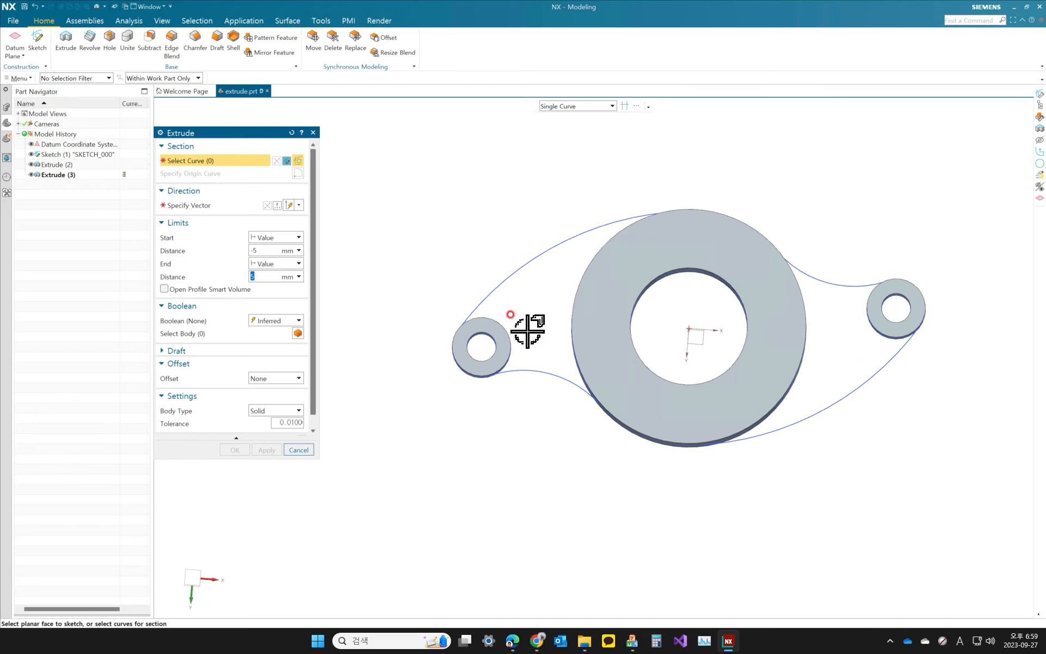
{"action": "left_click", "coordinate": [31, 174]}
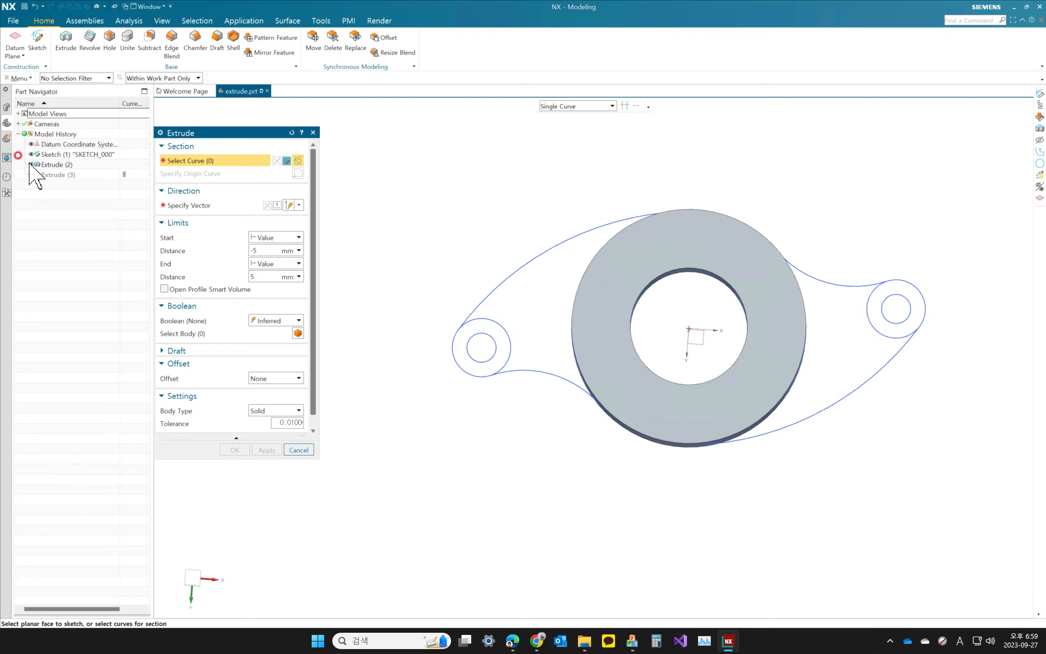
{"action": "left_click", "coordinate": [30, 164]}
{"action": "left_click", "coordinate": [31, 175]}
{"action": "left_click", "coordinate": [31, 165]}
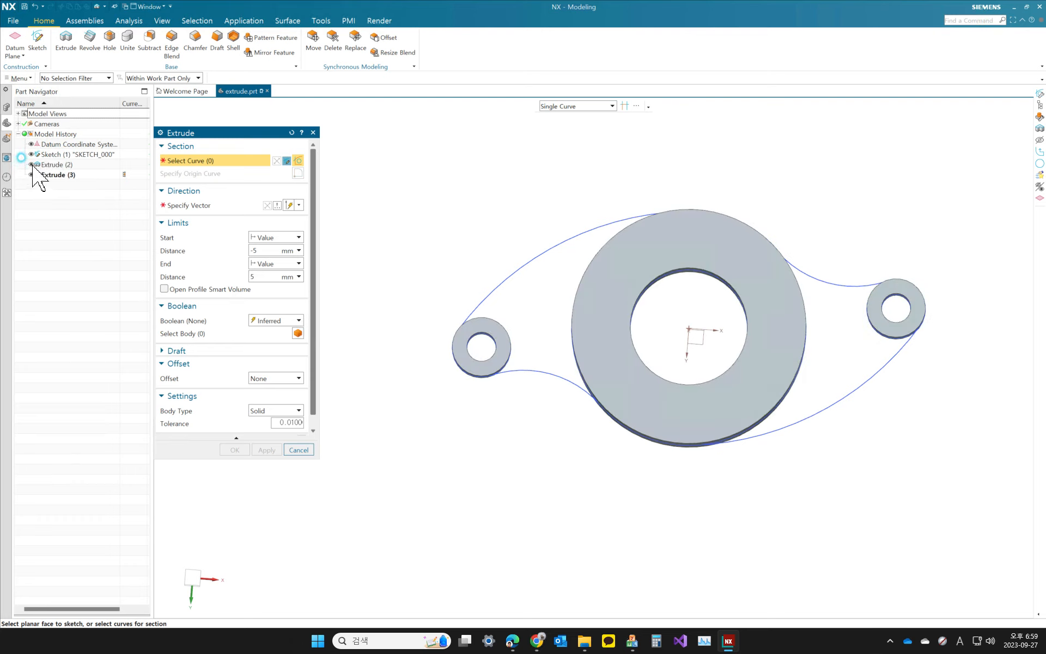
{"action": "left_click", "coordinate": [31, 175]}
{"action": "left_click", "coordinate": [31, 164]}
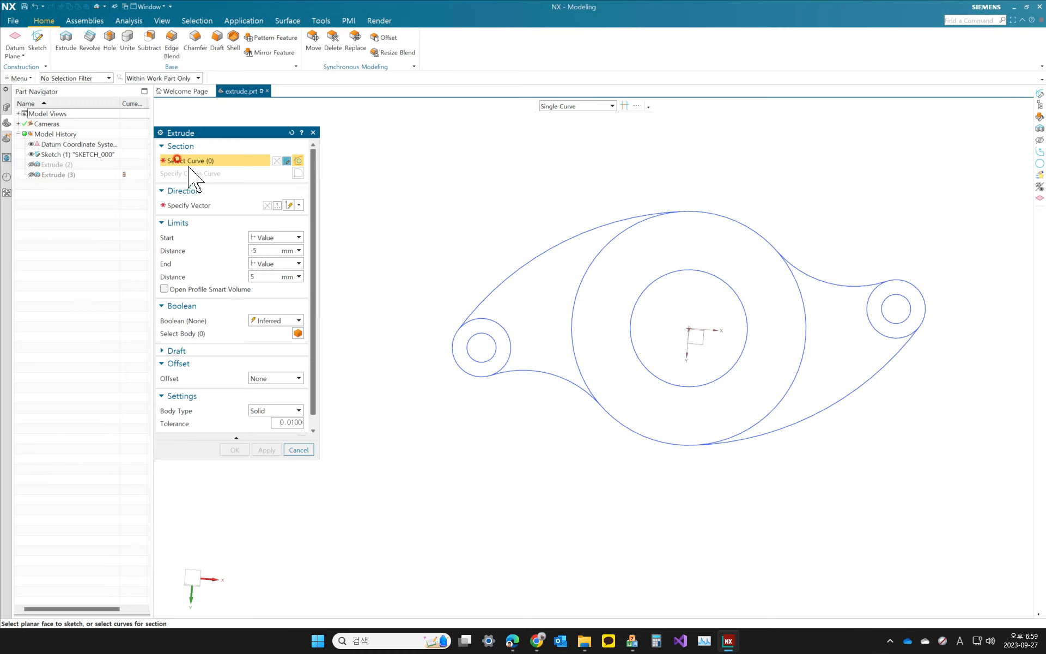
Step: Set the curve rule to Tangent Curves, try the upper-left connecting arc and the Ø80 circle as section, and deselect both
{"action": "left_click", "coordinate": [576, 106]}
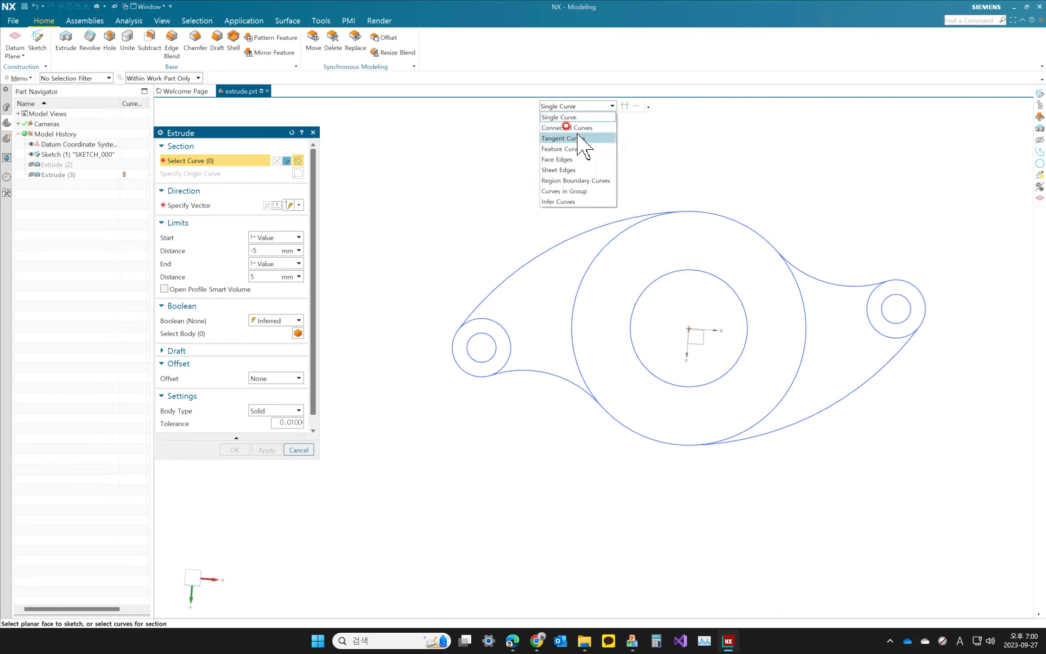
{"action": "left_click", "coordinate": [569, 137]}
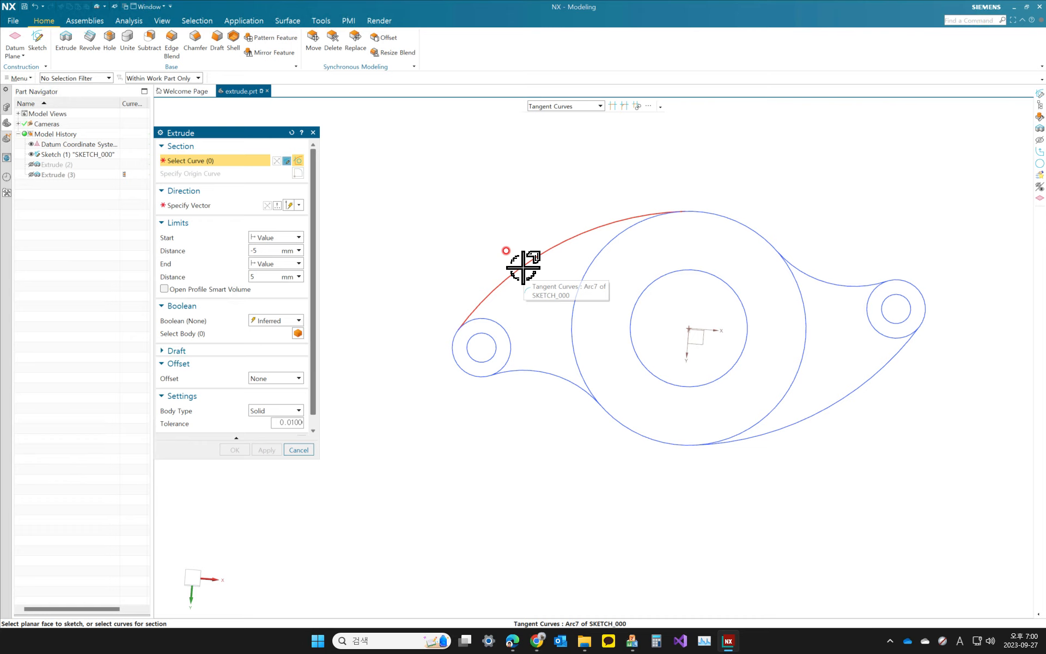
{"action": "left_click", "coordinate": [495, 290]}
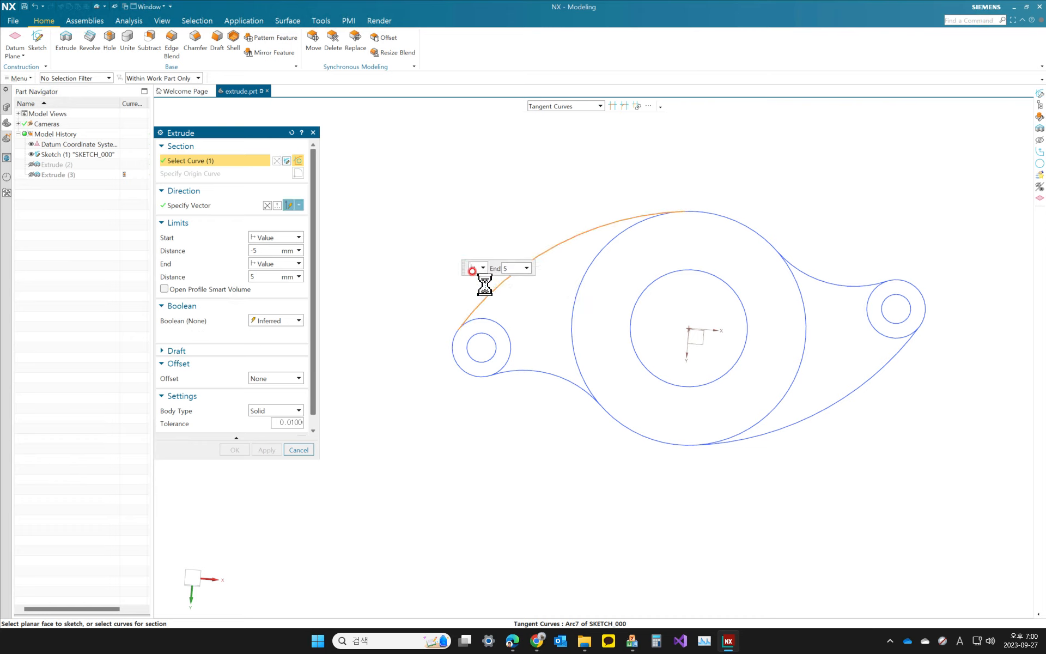
{"action": "left_click", "coordinate": [714, 213]}
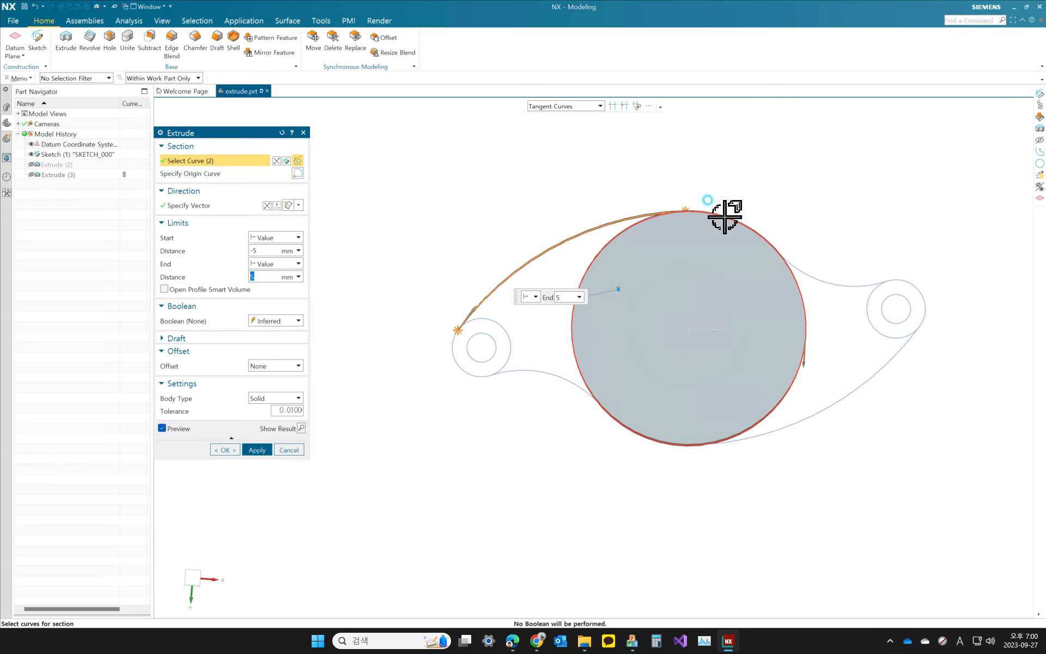
{"action": "left_click", "coordinate": [726, 217], "text": "shift"}
{"action": "left_click", "coordinate": [561, 243], "text": "shift"}
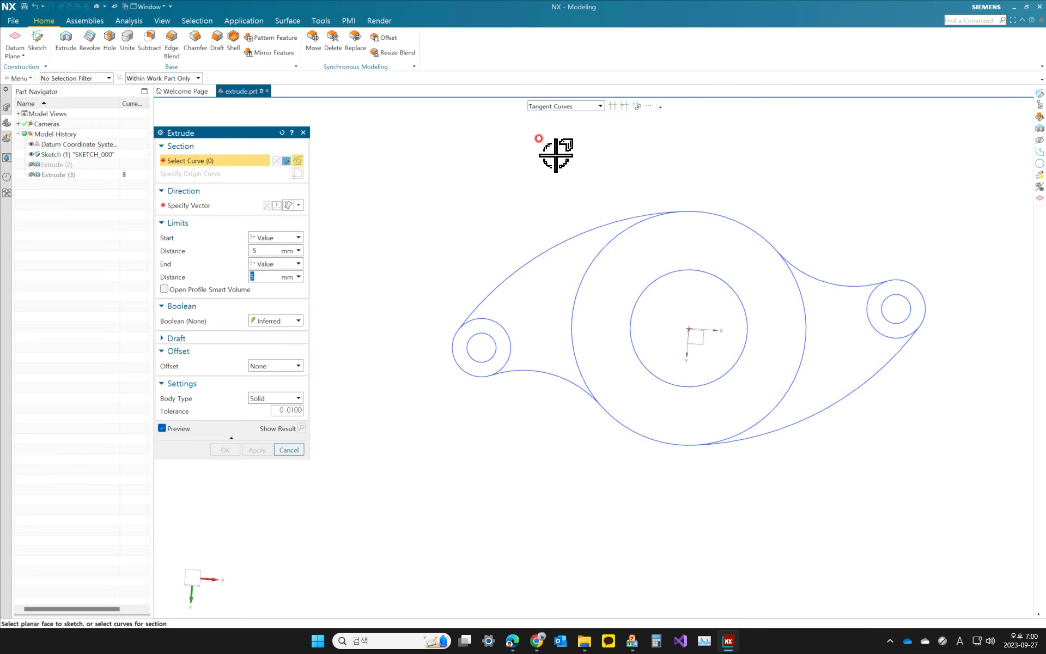
Step: Using Tangent Curves with Stop at Intersection enabled, select the flange's closed outer contour around both ears as the extrusion section
{"action": "mouse_move", "coordinate": [809, 220]}
{"action": "middle_mouse_down"}
{"action": "mouse_move", "coordinate": [799, 232]}
{"action": "mouse_move", "coordinate": [805, 178]}
{"action": "mouse_move", "coordinate": [796, 223]}
{"action": "mouse_move", "coordinate": [822, 227]}
{"action": "mouse_move", "coordinate": [798, 236]}
{"action": "middle_mouse_up"}
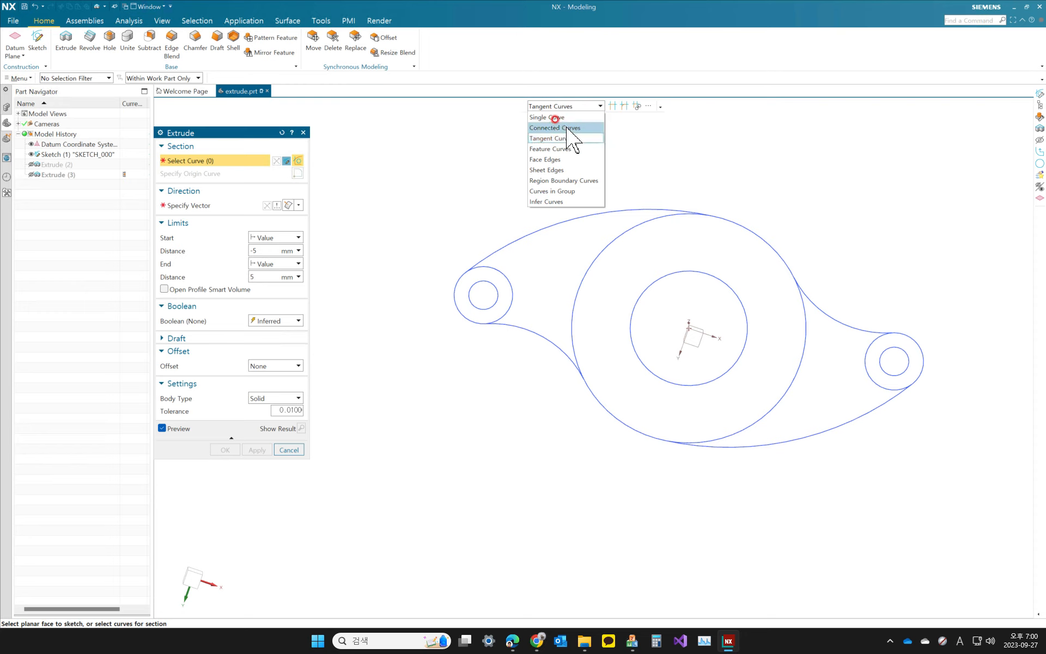
{"action": "left_click", "coordinate": [565, 139]}
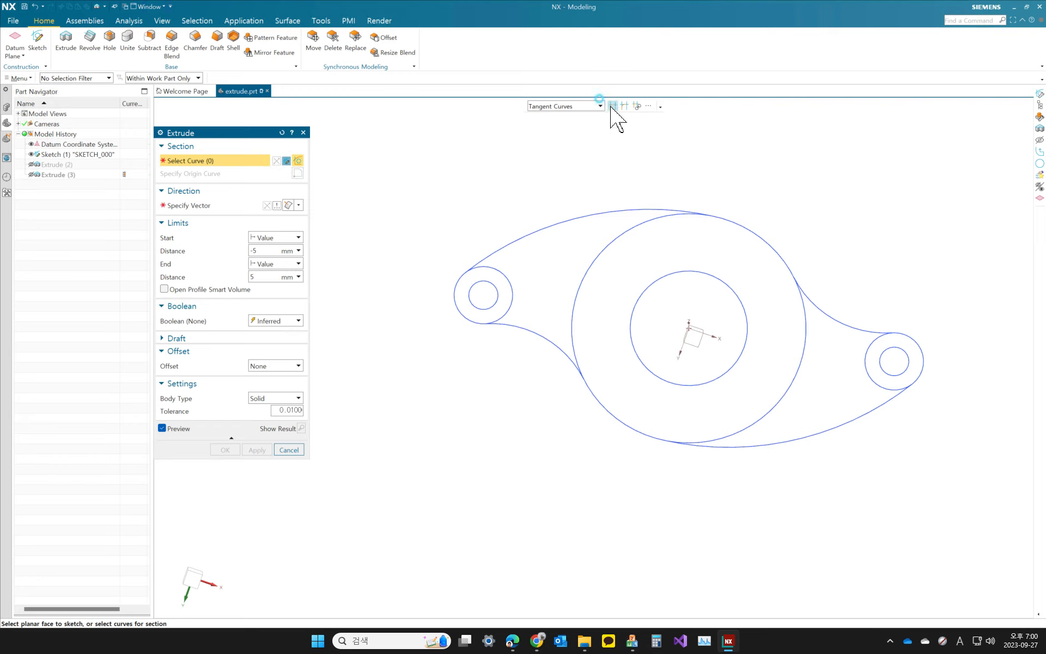
{"action": "left_click", "coordinate": [547, 223]}
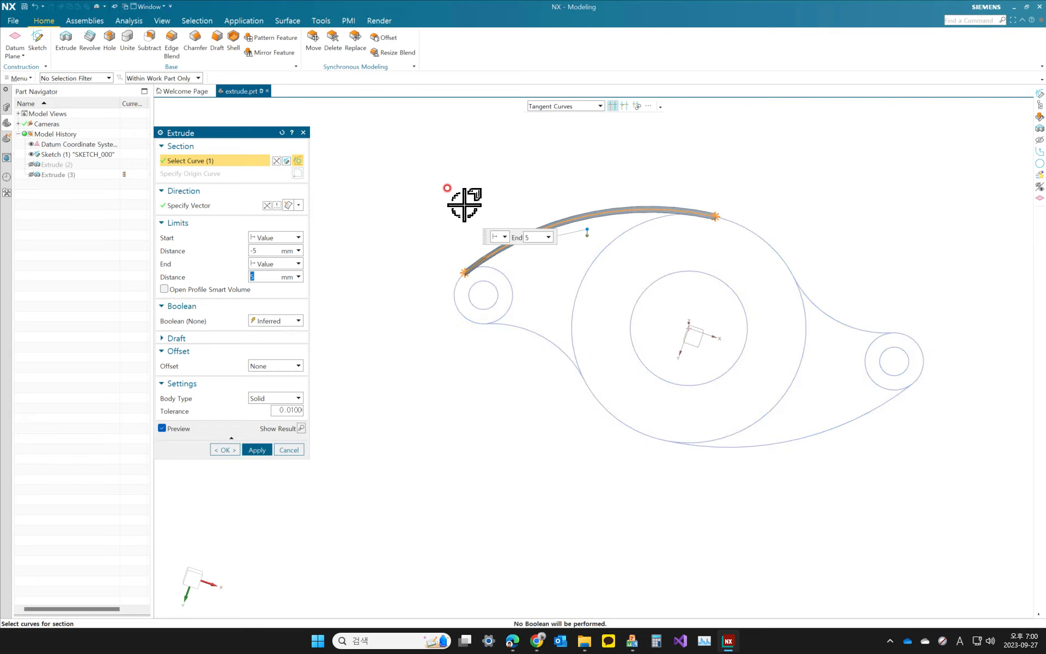
{"action": "left_click", "coordinate": [737, 222]}
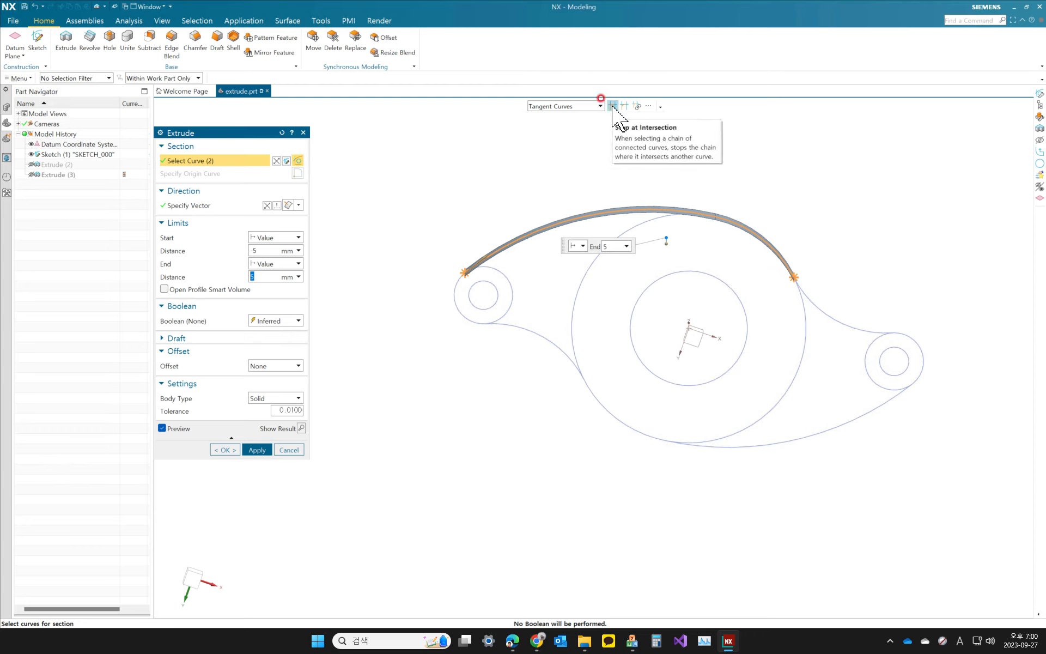
{"action": "left_click", "coordinate": [825, 312]}
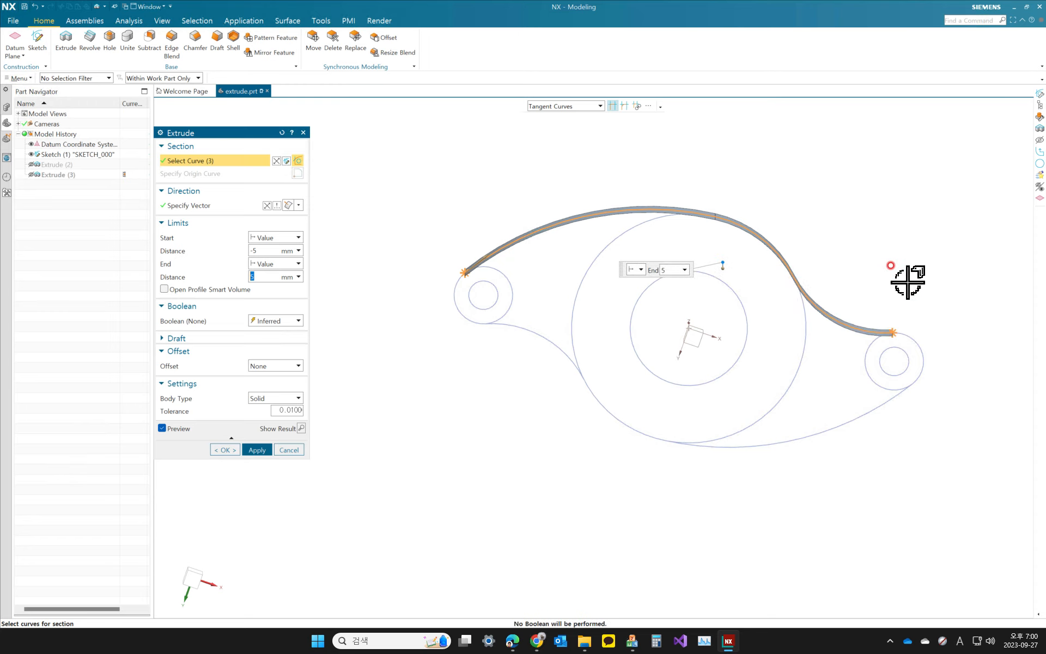
{"action": "left_click", "coordinate": [924, 349]}
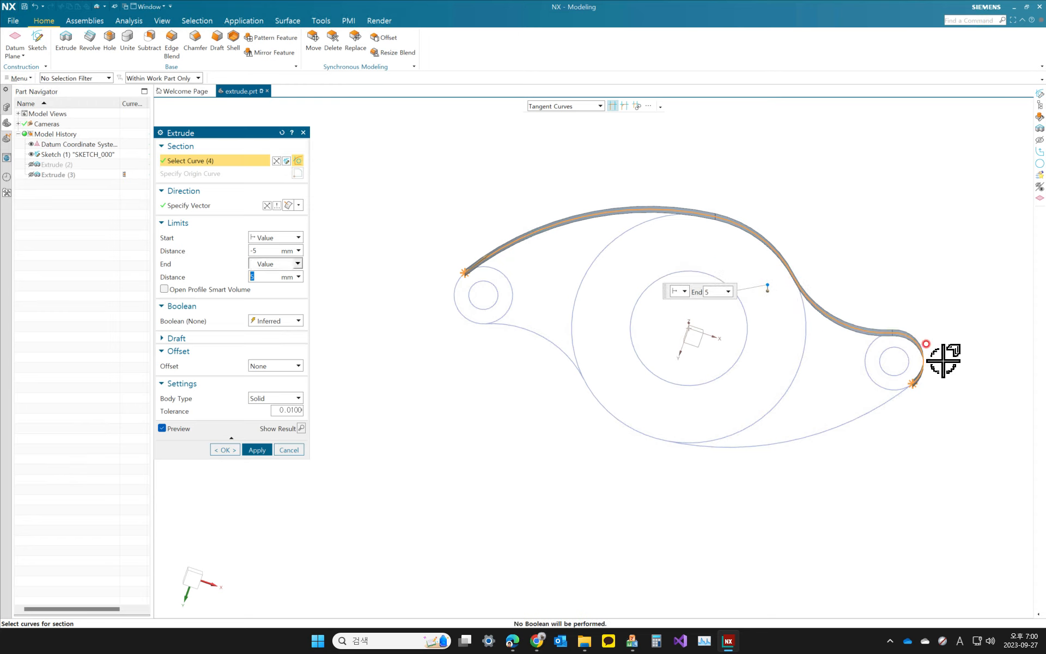
{"action": "left_click", "coordinate": [881, 403]}
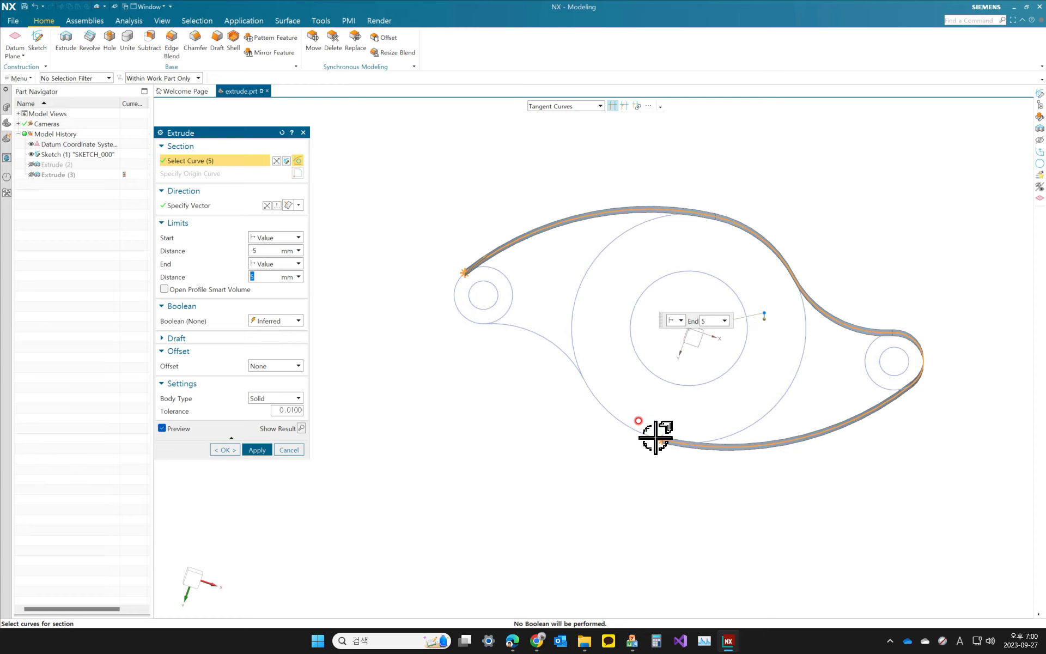
{"action": "left_click", "coordinate": [626, 428]}
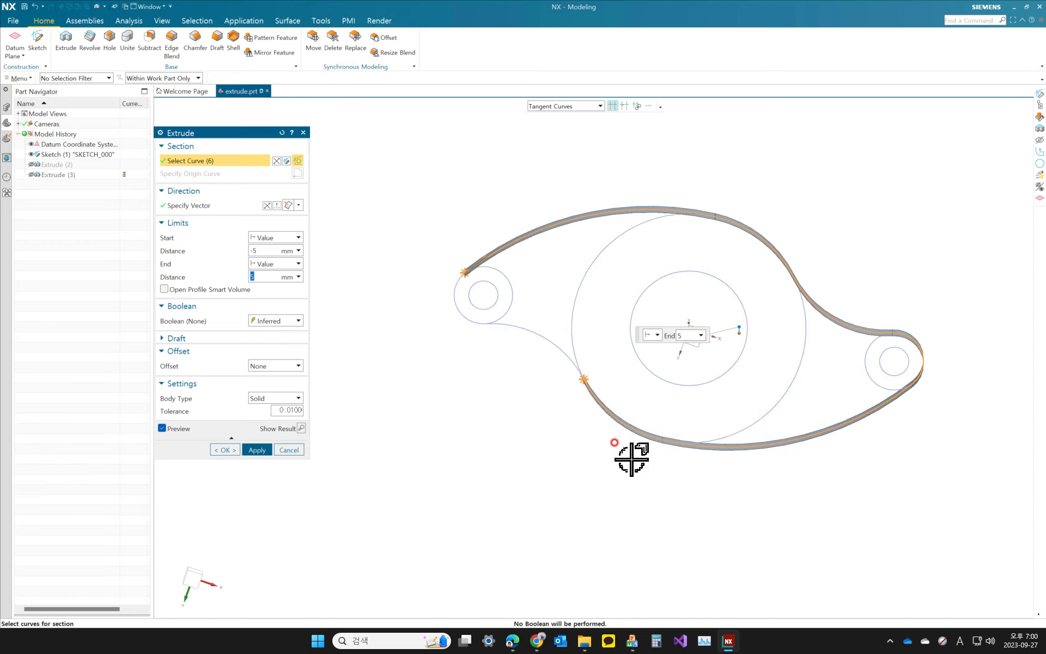
{"action": "left_click", "coordinate": [536, 337]}
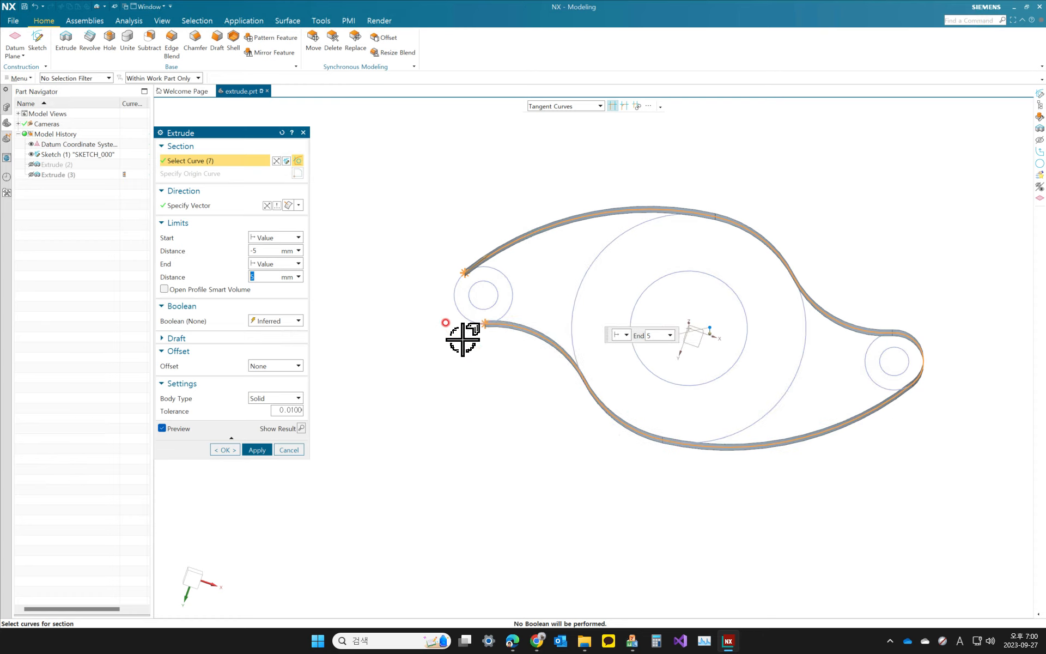
{"action": "left_click", "coordinate": [450, 297]}
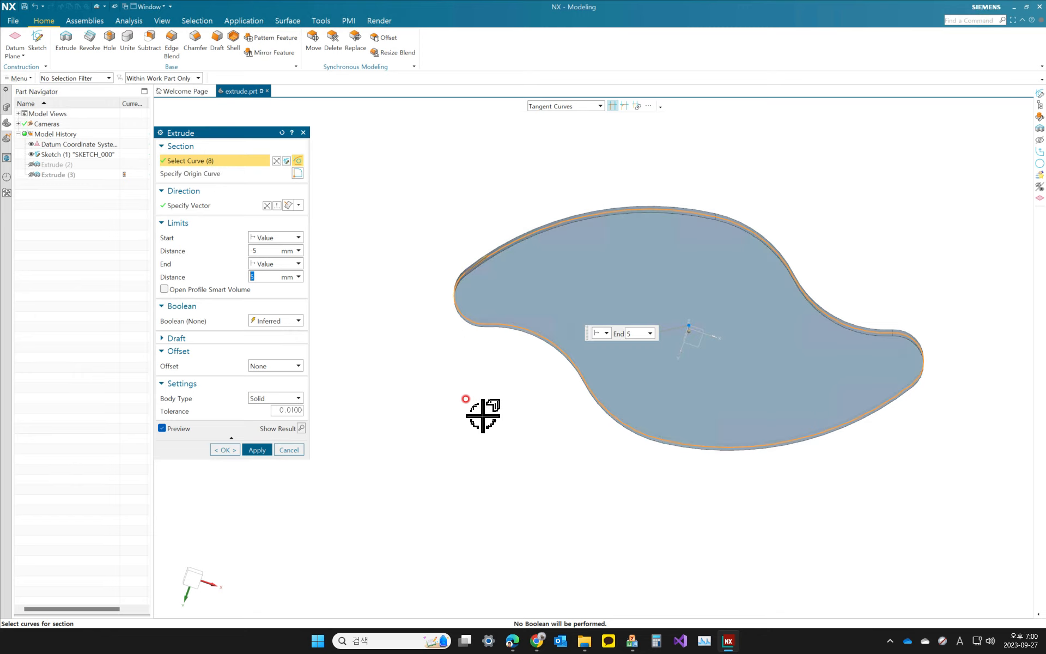
Step: Set the outer contour extrusion's limits from -3 mm to 3 mm, checking the section with the preview off and on
{"action": "mouse_move", "coordinate": [508, 420]}
{"action": "middle_mouse_down"}
{"action": "mouse_move", "coordinate": [495, 410]}
{"action": "mouse_move", "coordinate": [474, 465]}
{"action": "mouse_move", "coordinate": [500, 404]}
{"action": "middle_mouse_up"}
{"action": "key", "text": "F8"}
{"action": "left_click", "coordinate": [162, 428]}
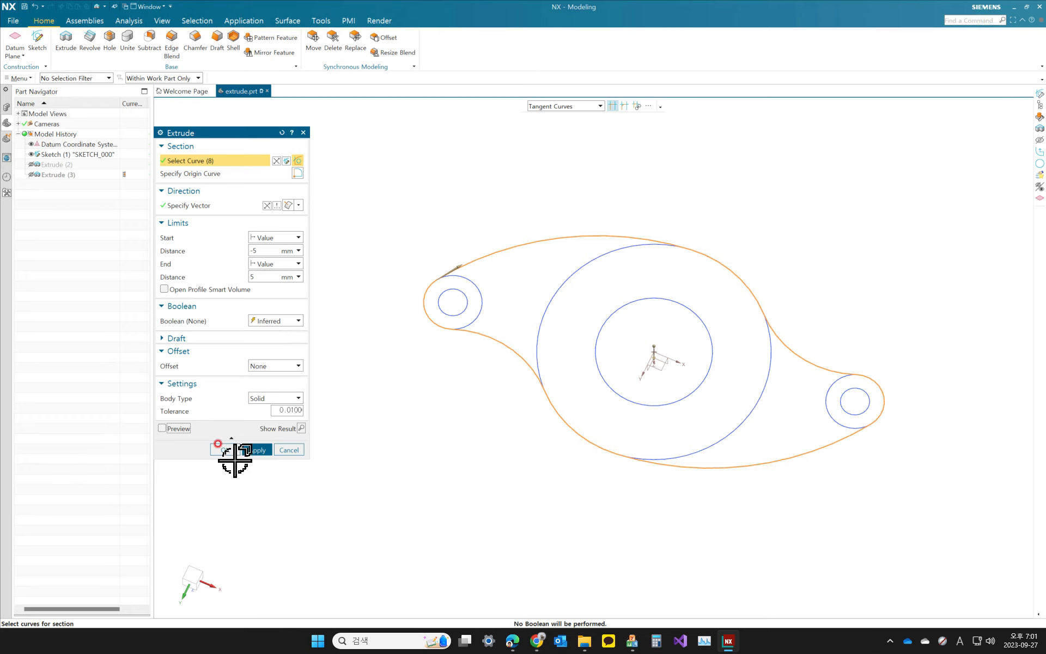
{"action": "left_click", "coordinate": [164, 429]}
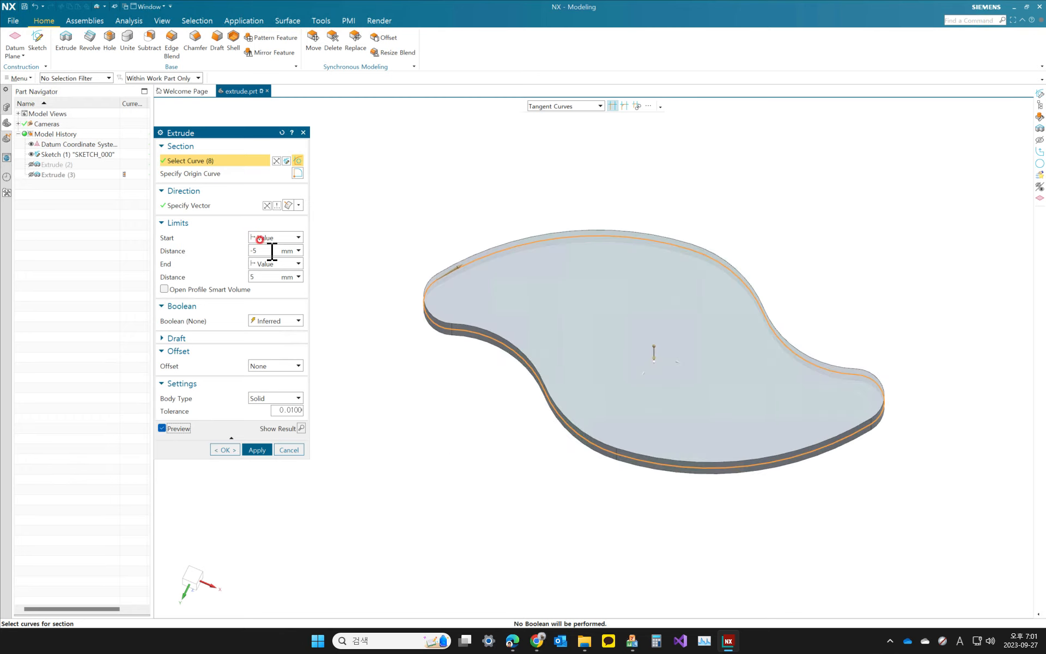
{"action": "left_click", "coordinate": [271, 251]}
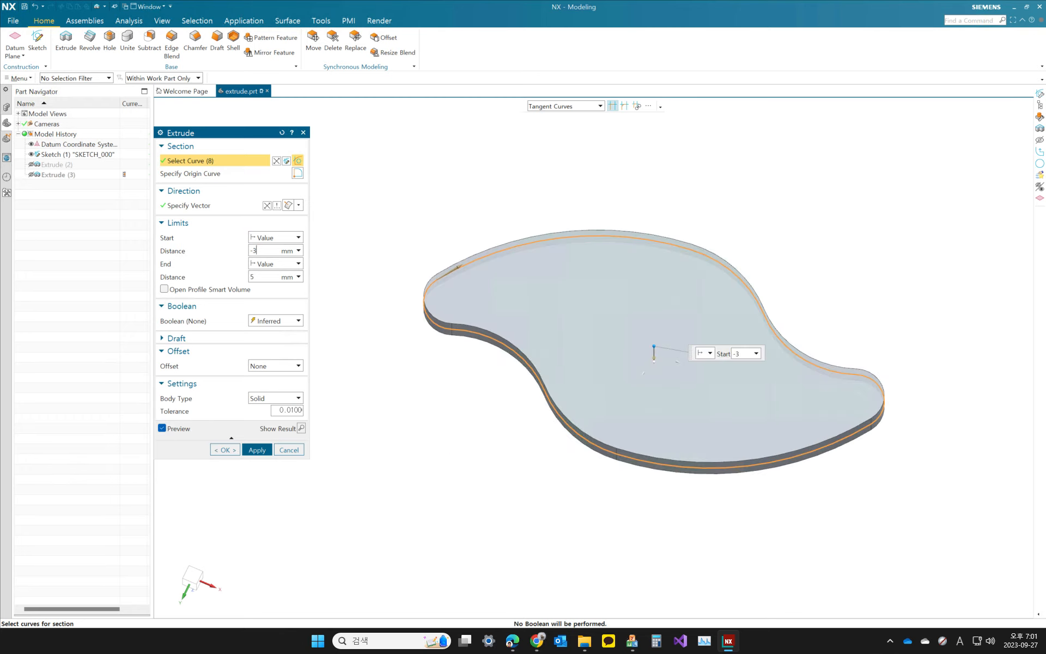
{"action": "key", "text": "Tab"}
{"action": "key", "text": "Tab"}
{"action": "key", "text": "Tab"}
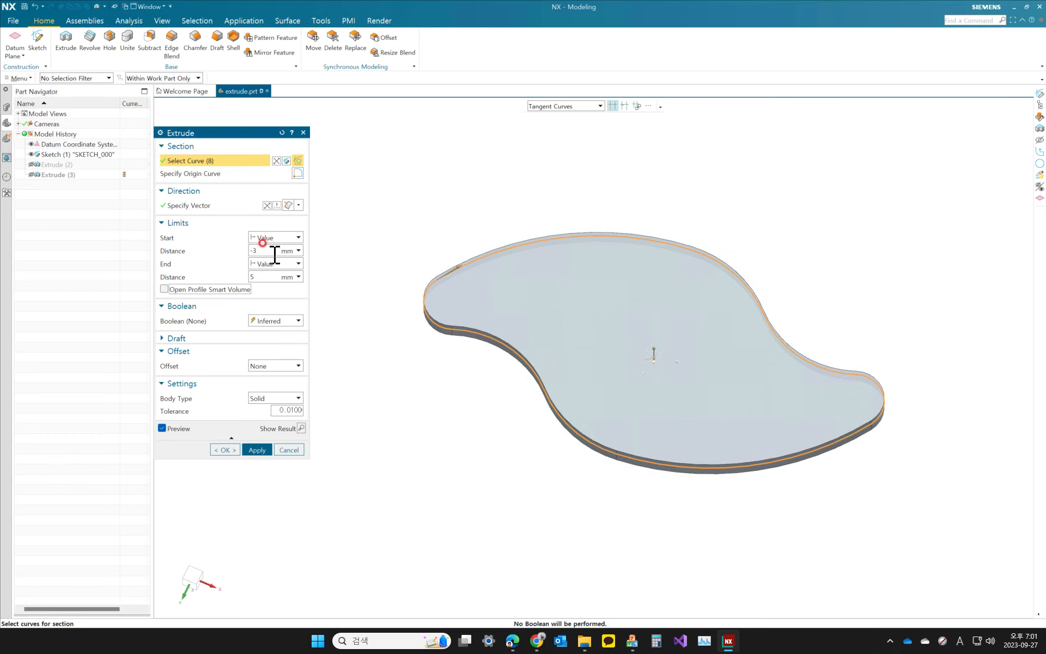
{"action": "left_click", "coordinate": [261, 276]}
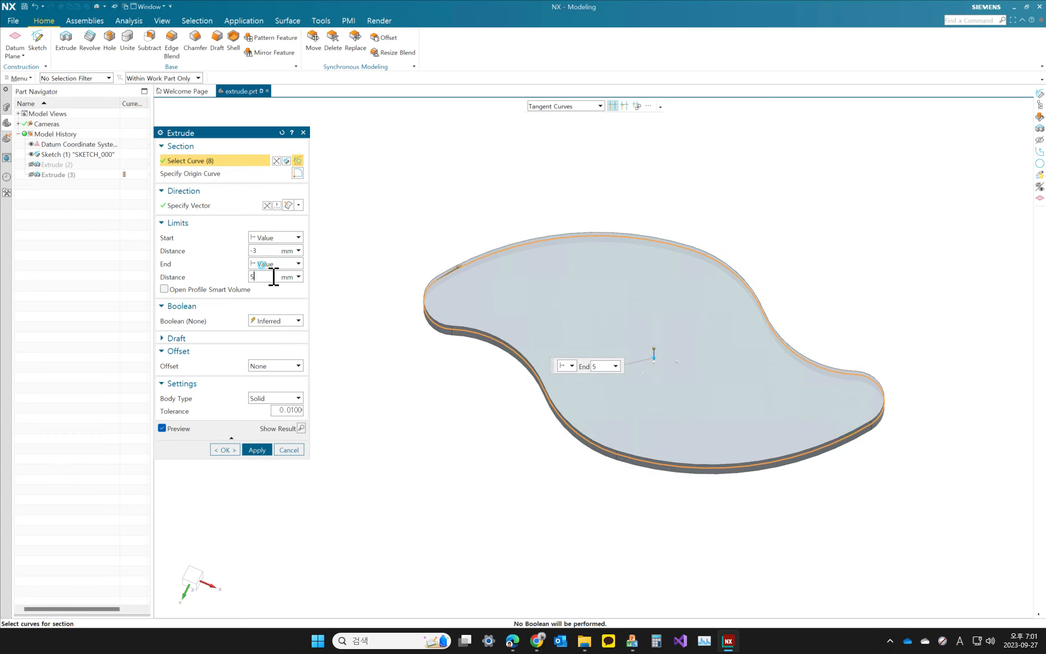
{"action": "type", "text": "3"}
{"action": "key", "text": "Tab"}
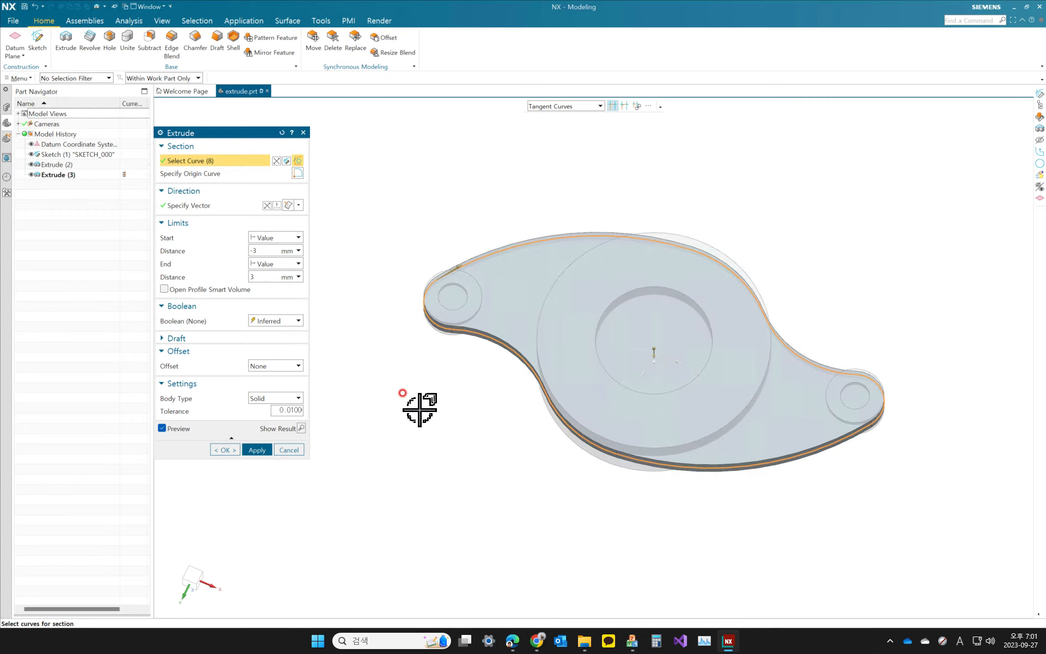
Step: Turn off the extrusion preview and hide the central ring and ear extrusions in the model history
{"action": "mouse_move", "coordinate": [420, 409]}
{"action": "middle_mouse_down"}
{"action": "mouse_move", "coordinate": [436, 377]}
{"action": "mouse_move", "coordinate": [422, 373]}
{"action": "mouse_move", "coordinate": [403, 408]}
{"action": "middle_mouse_up"}
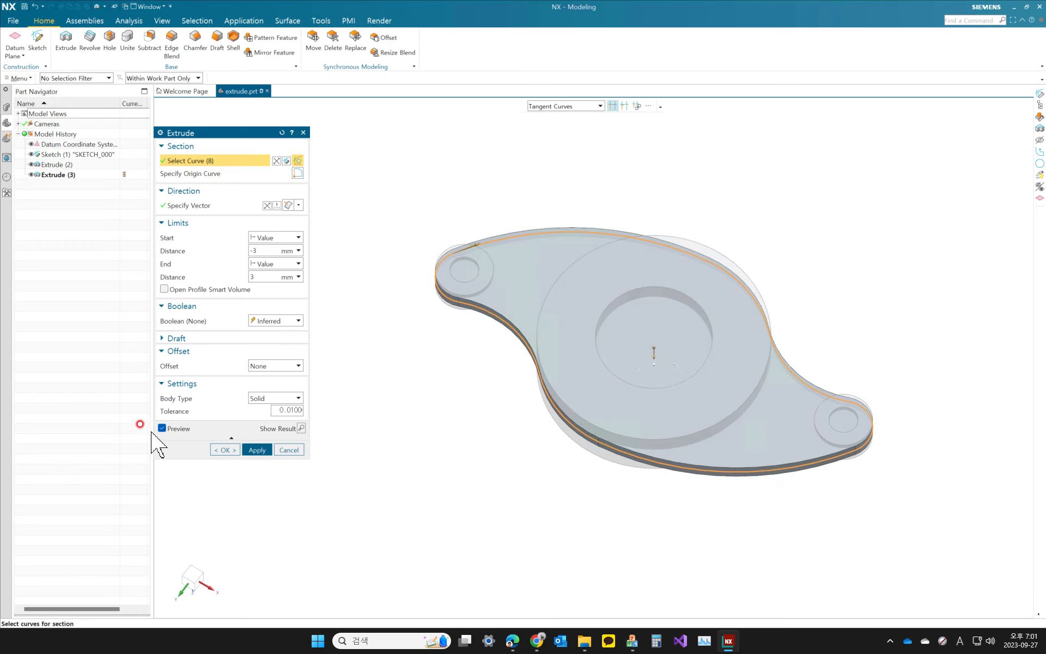
{"action": "left_click", "coordinate": [162, 428]}
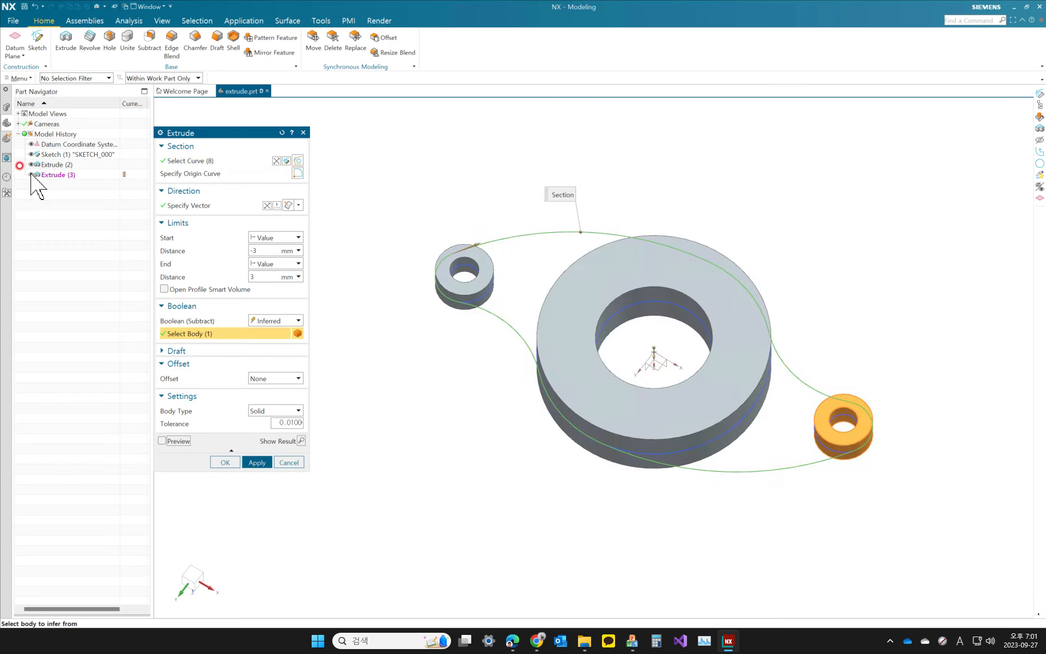
{"action": "left_click", "coordinate": [31, 174]}
{"action": "left_click", "coordinate": [31, 164]}
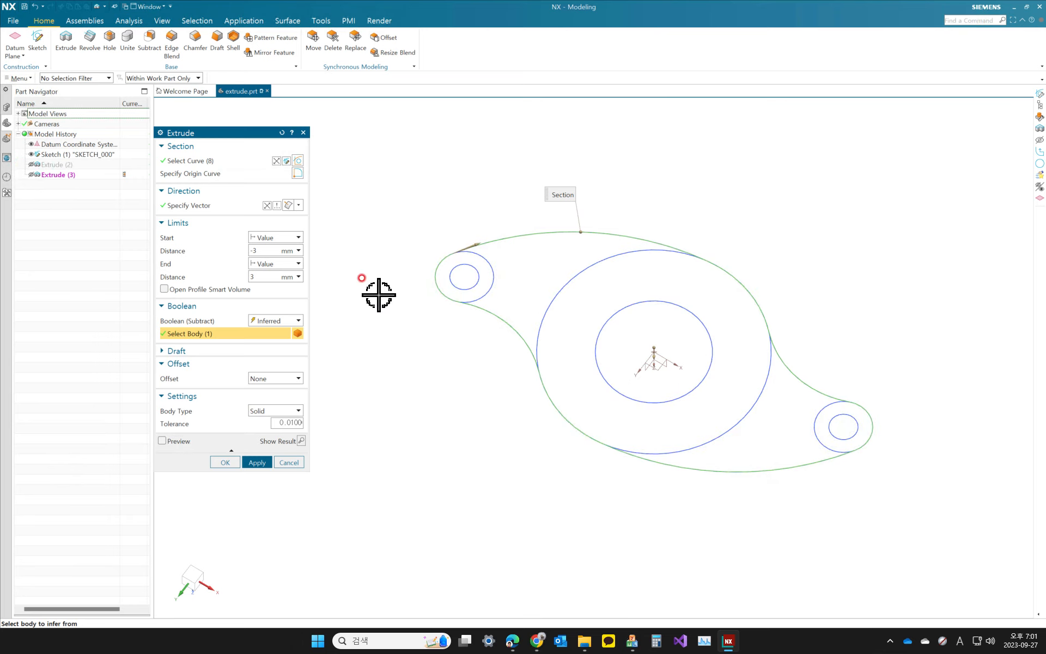
Step: Add the two ear hole circles and the central bore circle to the extrusion section
{"action": "left_click", "coordinate": [200, 161]}
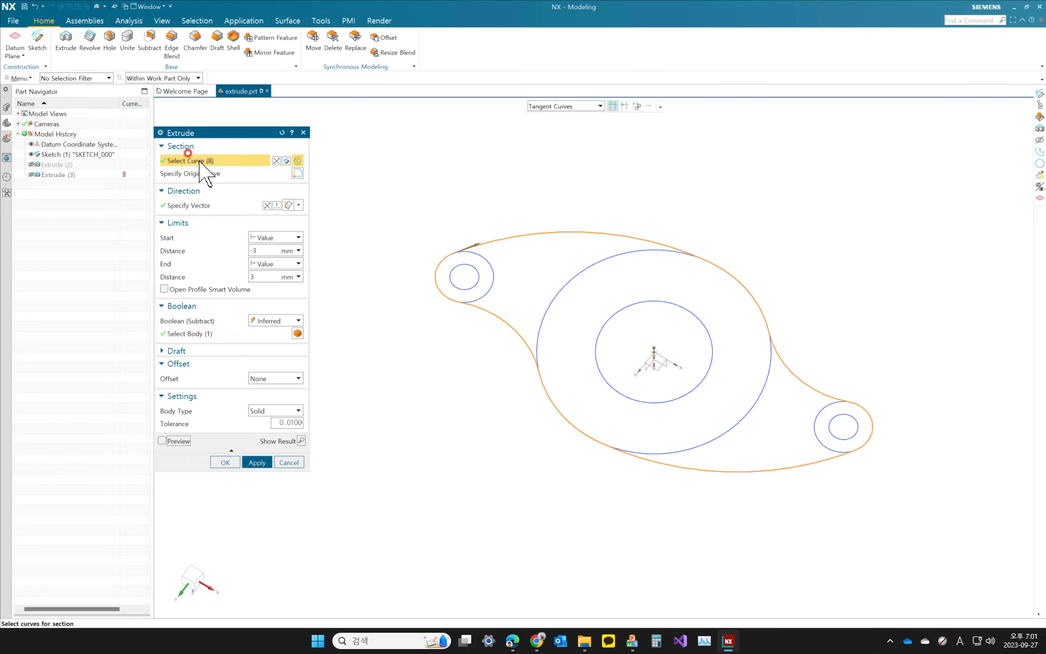
{"action": "left_click", "coordinate": [469, 269]}
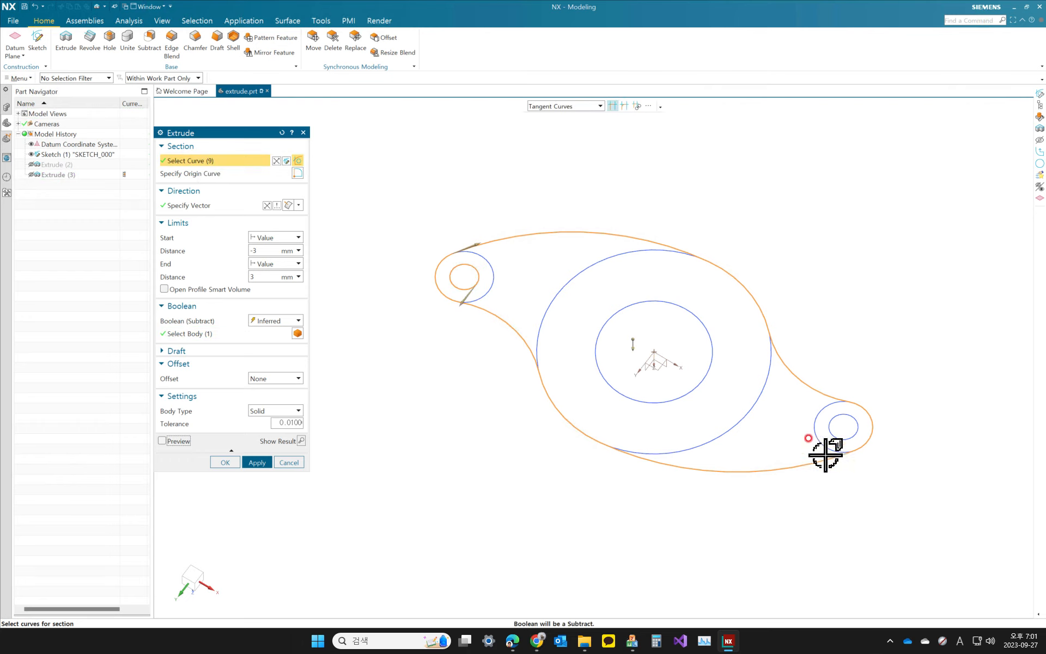
{"action": "left_click", "coordinate": [835, 417]}
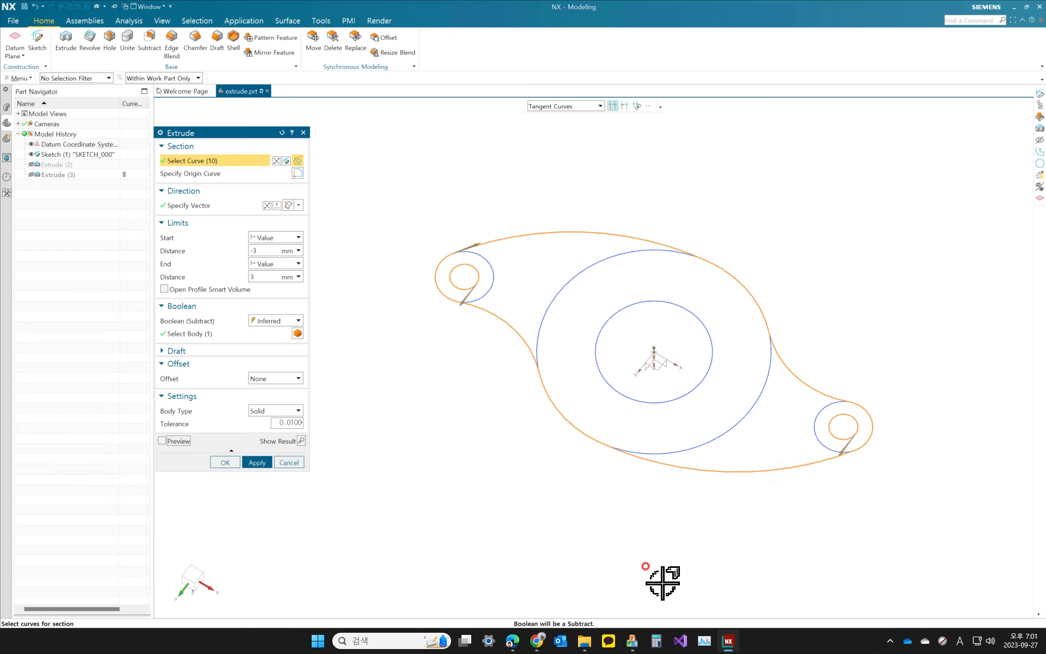
{"action": "left_click", "coordinate": [656, 398]}
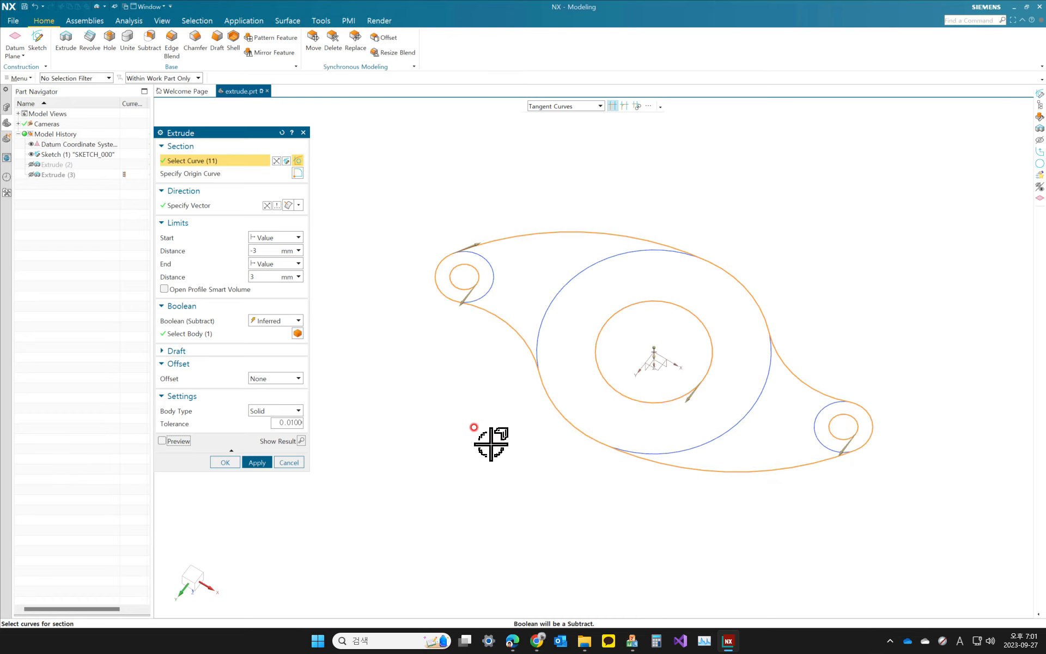
Step: Turn the preview back on, inspect the calculated result of the plate extrusion and return to editing it
{"action": "middle_click_drag", "start_coordinate": [467, 436], "coordinate": [481, 361]}
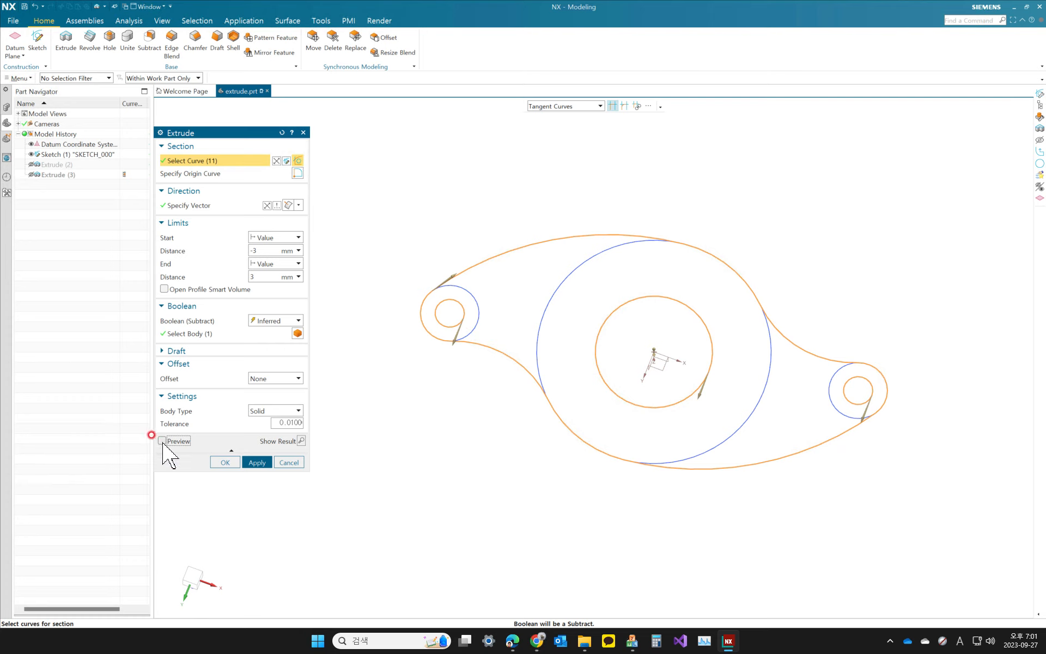
{"action": "left_click", "coordinate": [162, 441]}
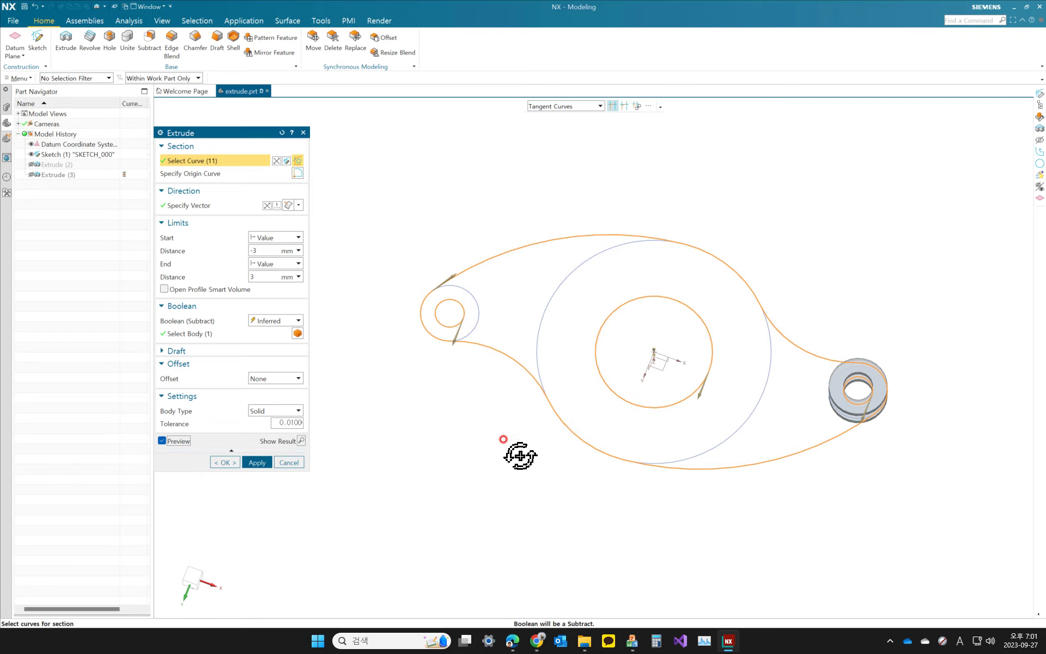
{"action": "mouse_move", "coordinate": [520, 455]}
{"action": "middle_mouse_down"}
{"action": "mouse_move", "coordinate": [520, 420]}
{"action": "mouse_move", "coordinate": [502, 430]}
{"action": "middle_mouse_up"}
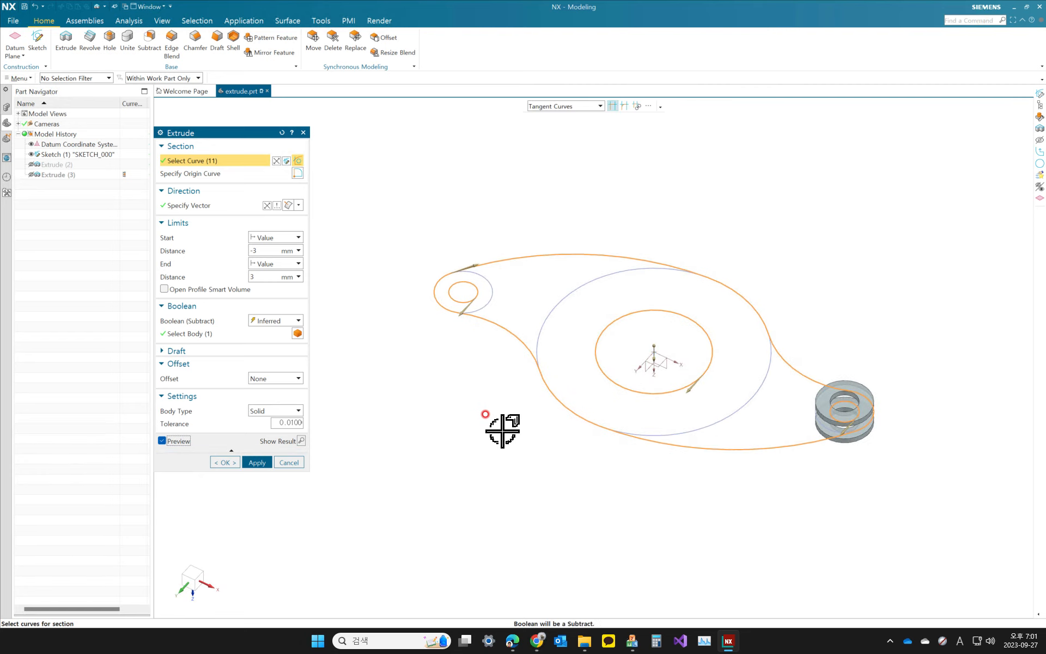
{"action": "middle_click_drag", "start_coordinate": [488, 367], "coordinate": [486, 380]}
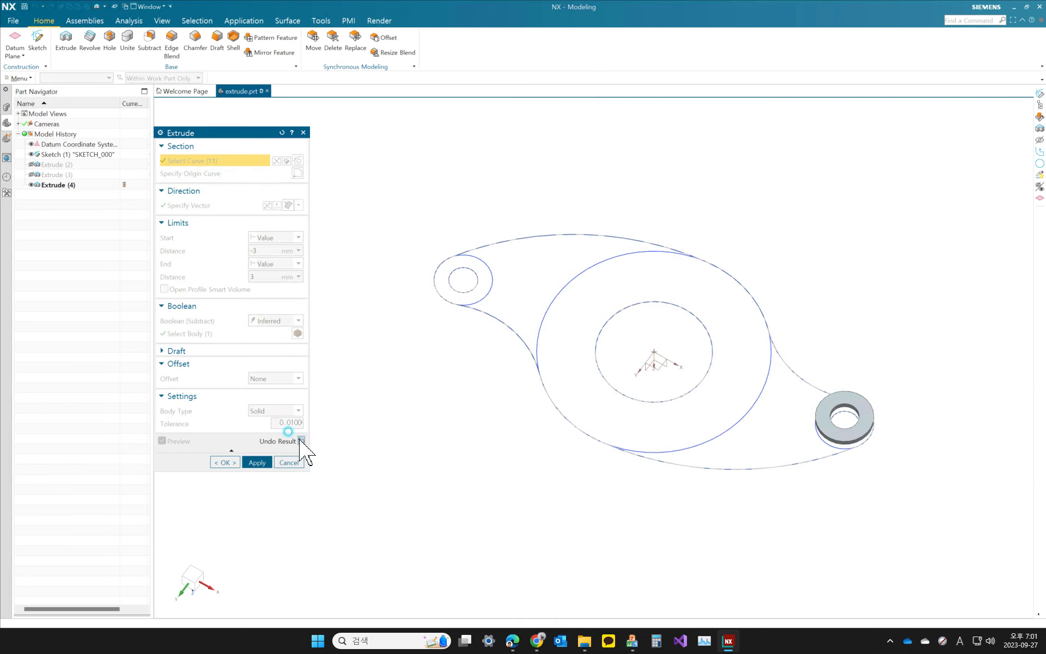
{"action": "left_click", "coordinate": [301, 441]}
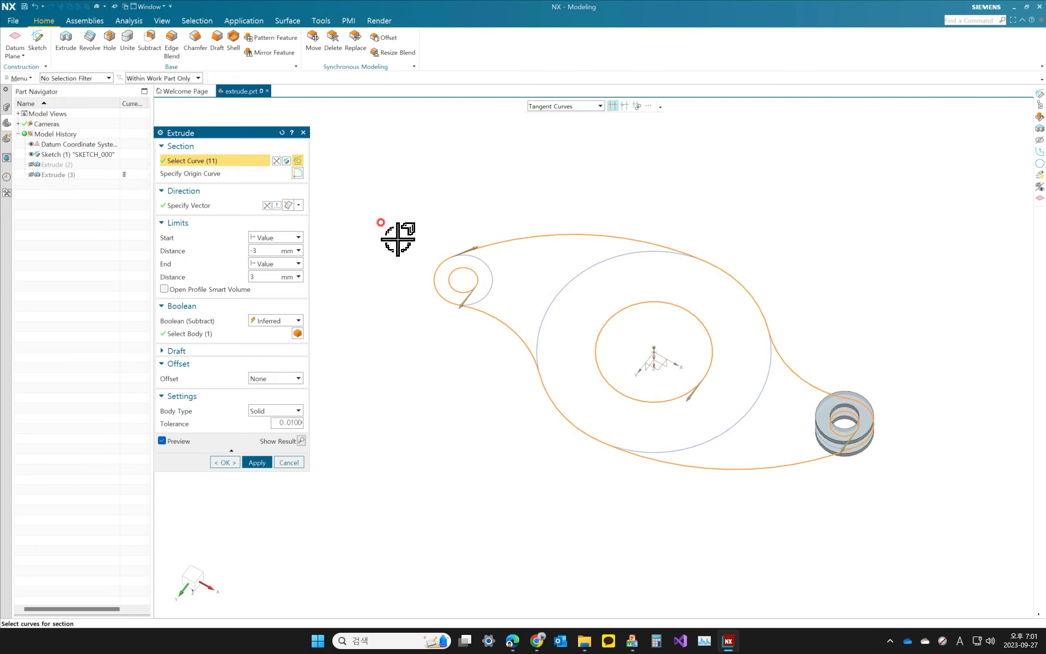
Step: Try reversing the direction of the ear hole and central bore curves in the section
{"action": "mouse_move", "coordinate": [397, 238]}
{"action": "middle_mouse_down"}
{"action": "mouse_move", "coordinate": [420, 243]}
{"action": "mouse_move", "coordinate": [411, 242]}
{"action": "middle_mouse_up"}
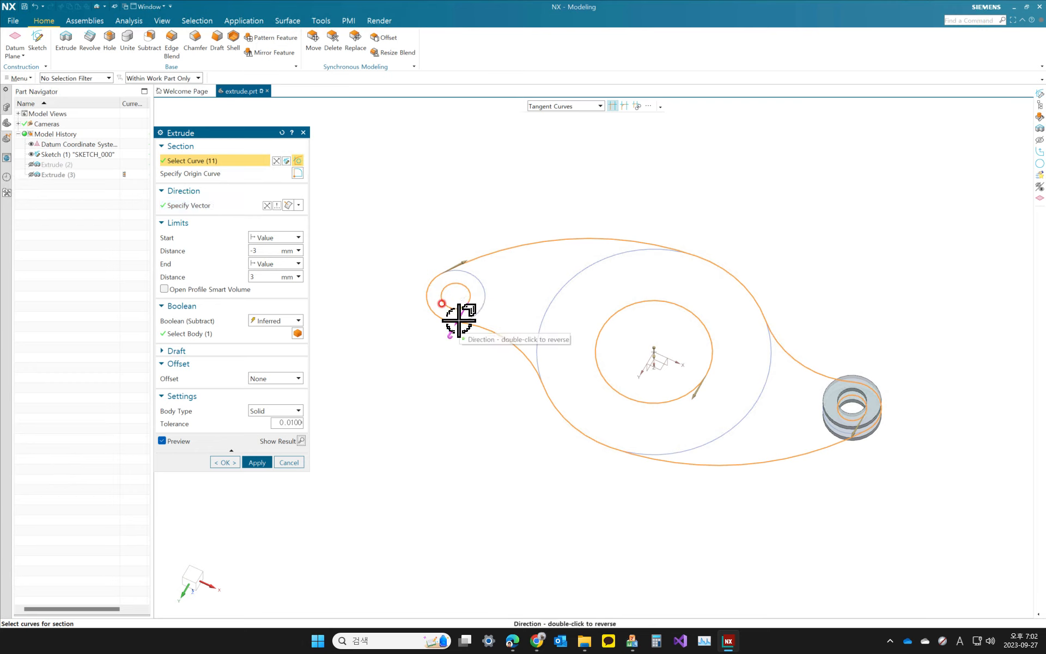
{"action": "double_click", "coordinate": [459, 320]}
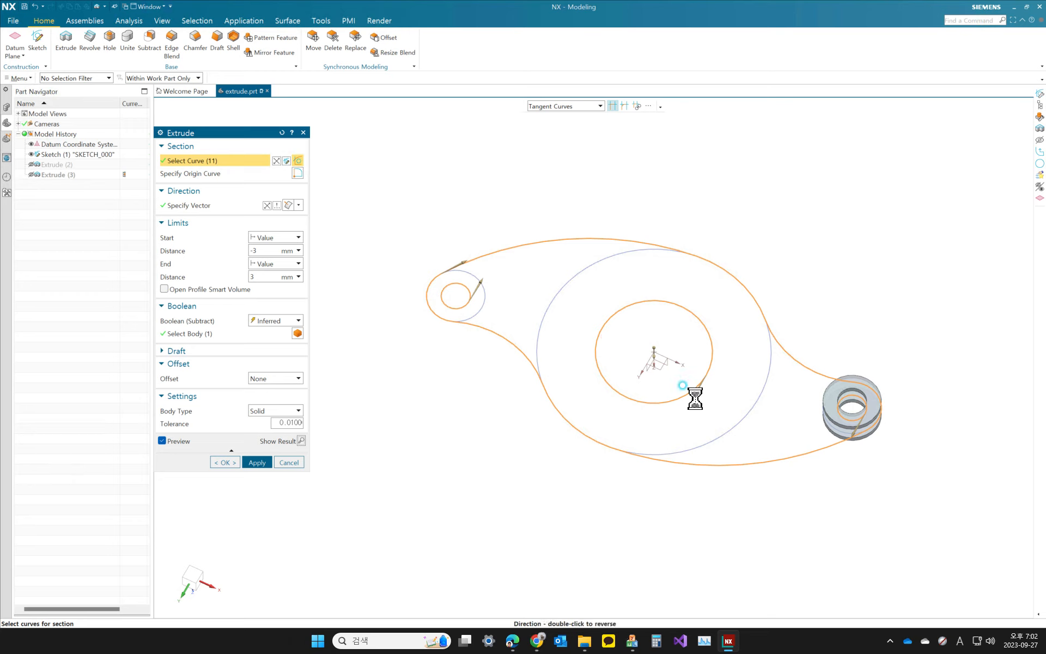
{"action": "double_click", "coordinate": [849, 433]}
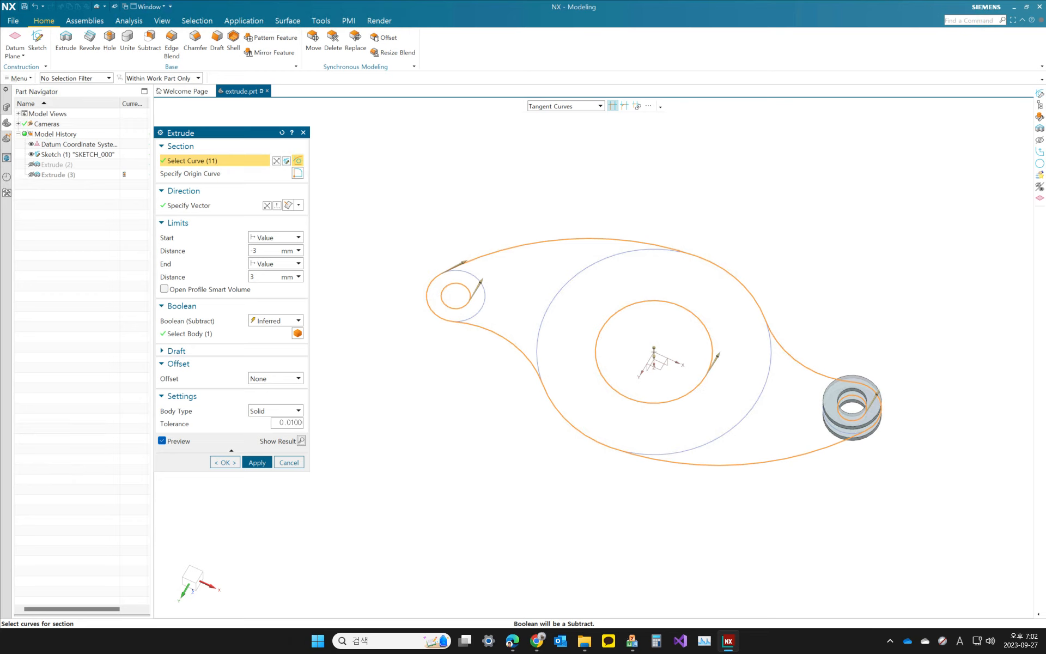
Step: Set the plate extrusion's Boolean to None, preview the plate with its three holes and confirm the extrusion
{"action": "left_click", "coordinate": [178, 163]}
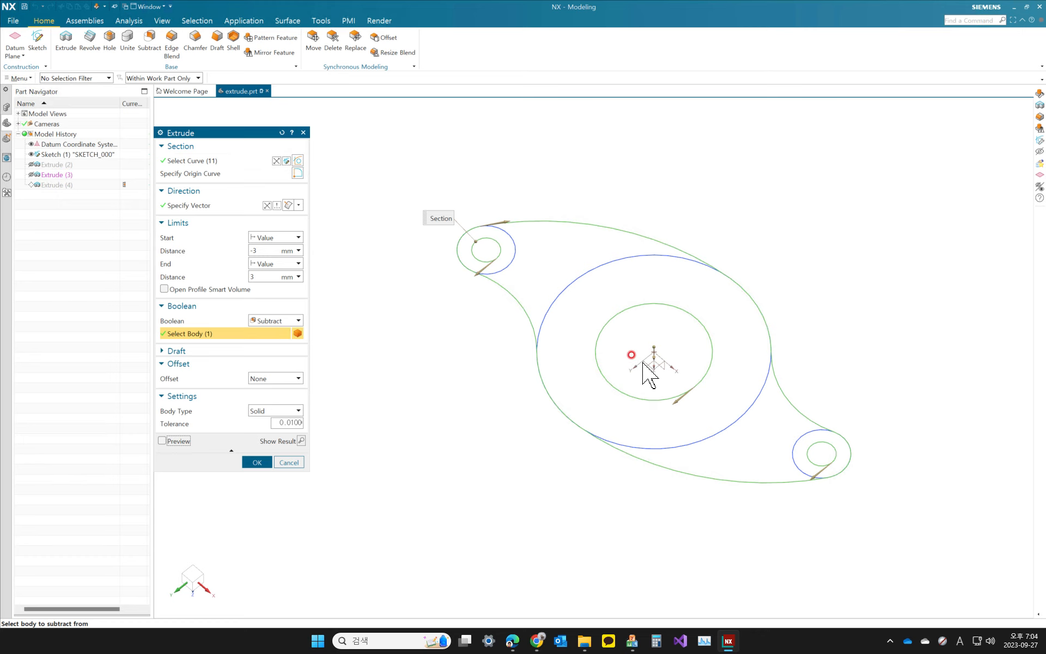
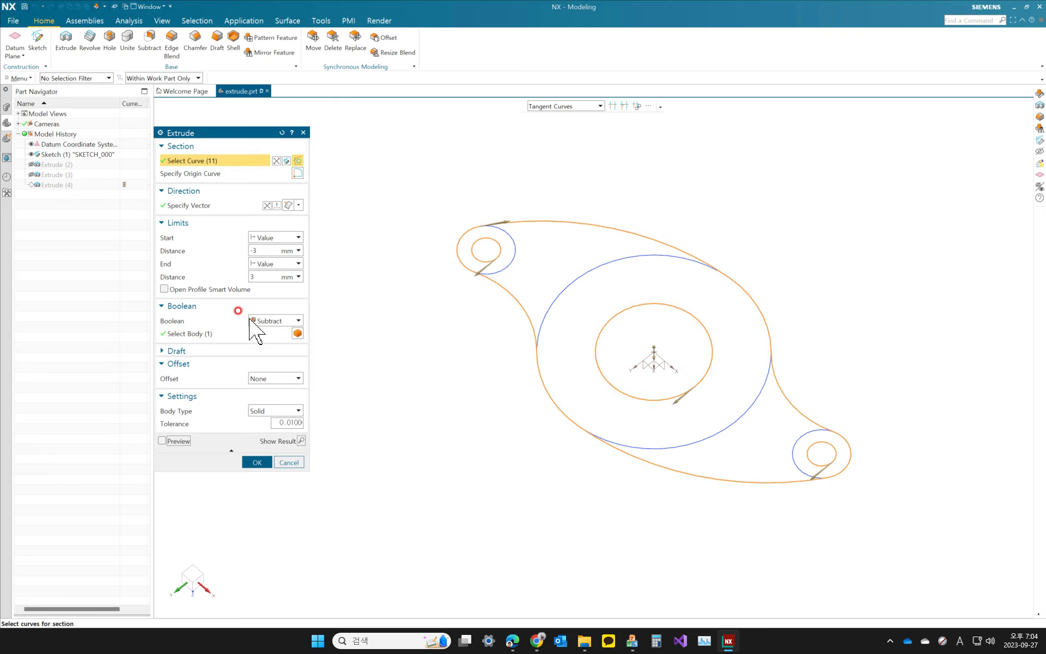
{"action": "left_click", "coordinate": [276, 321]}
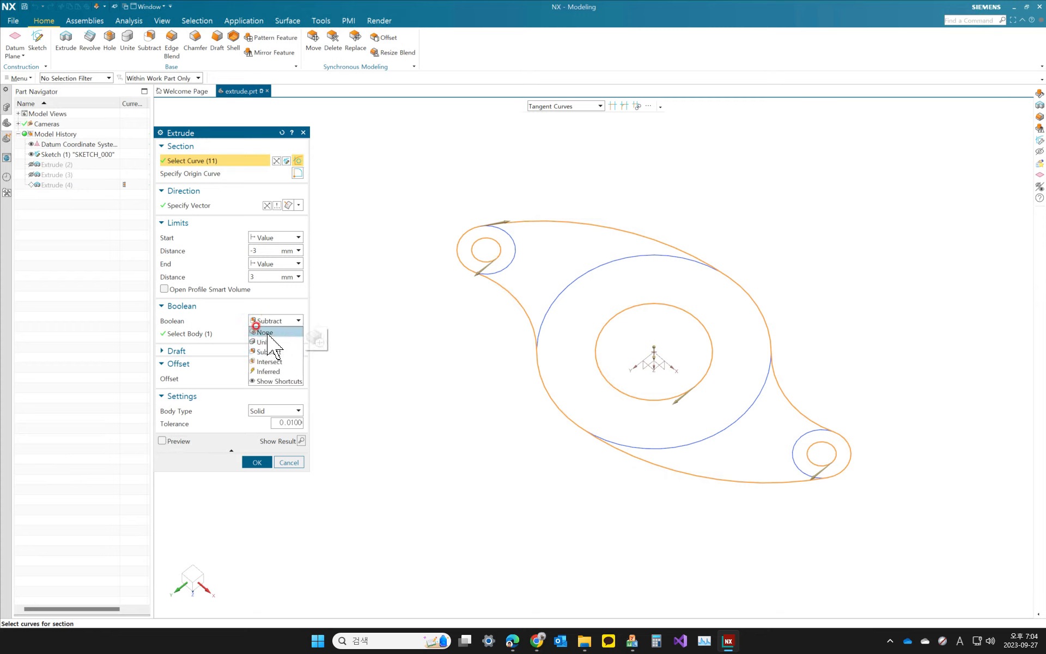
{"action": "left_click", "coordinate": [264, 332]}
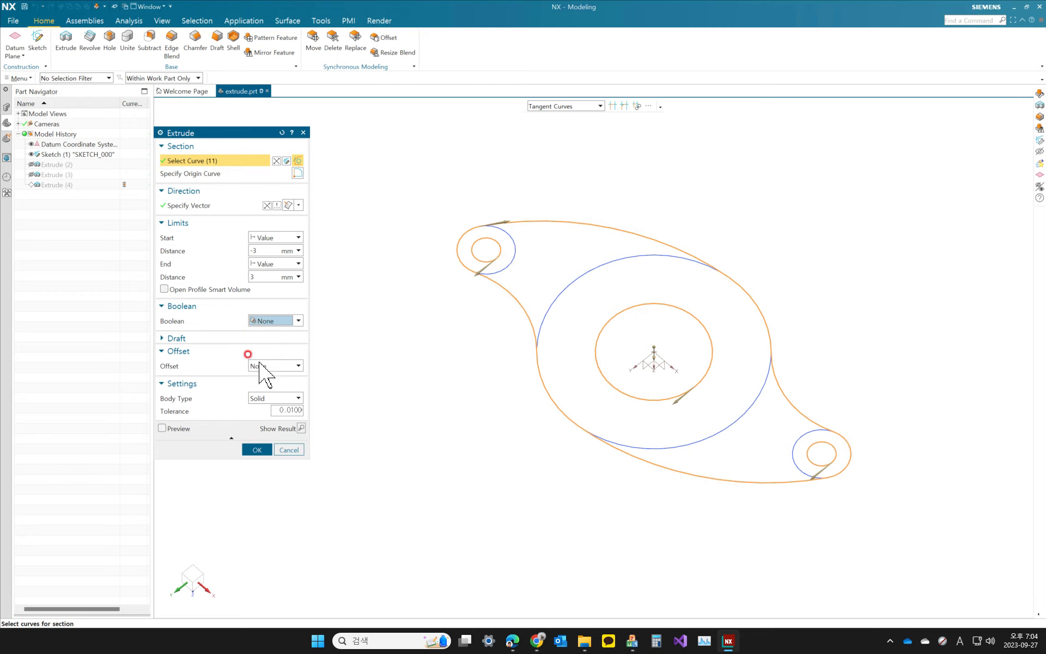
{"action": "left_click", "coordinate": [267, 321]}
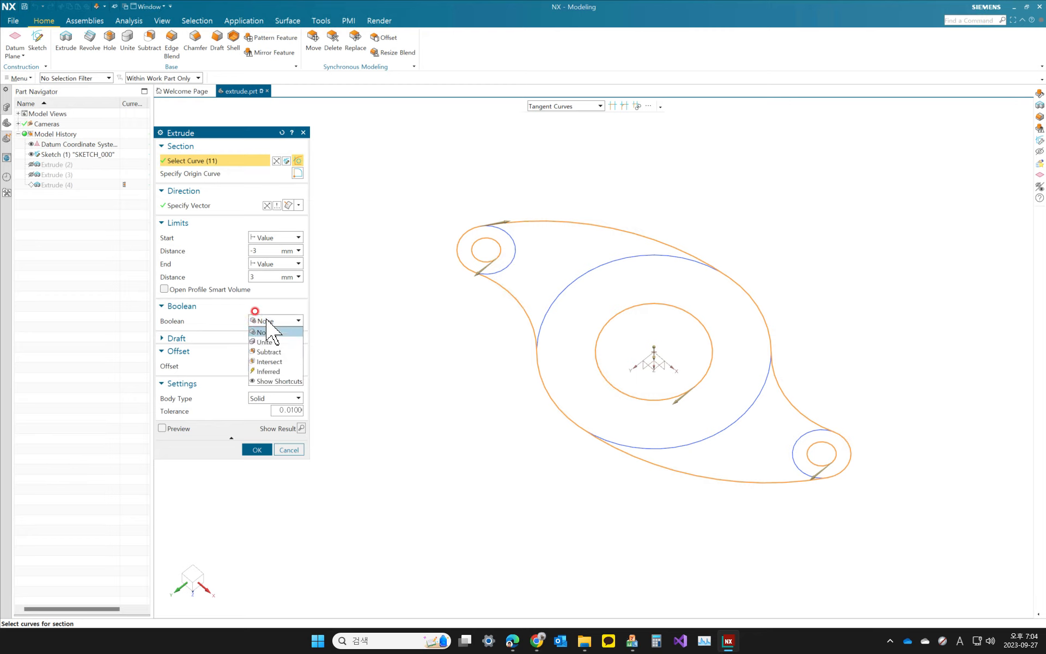
{"action": "left_click", "coordinate": [266, 321]}
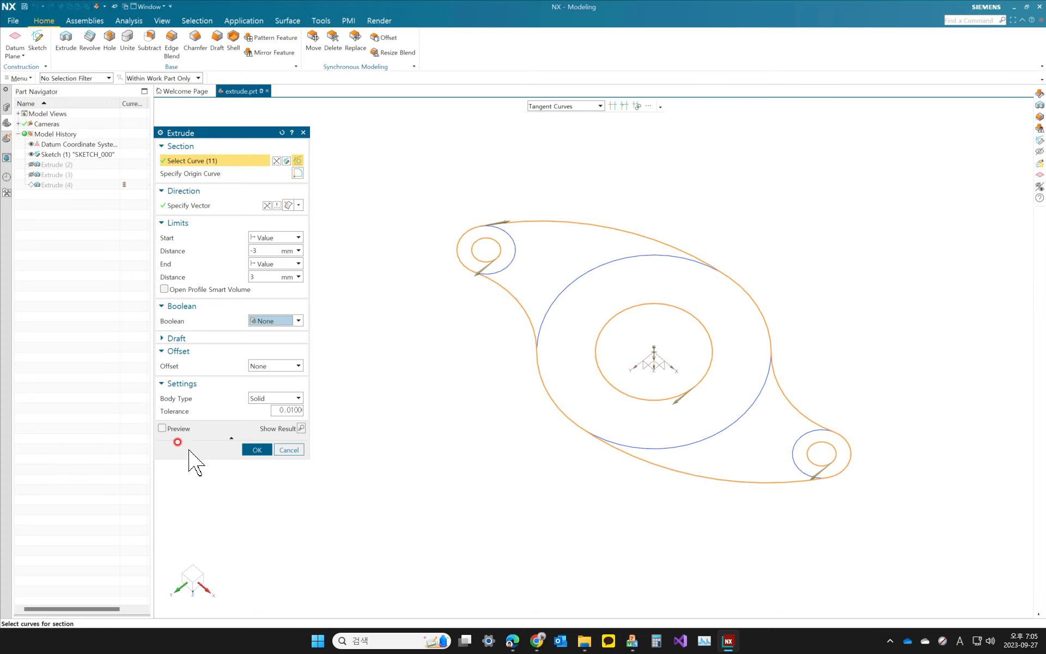
{"action": "left_click", "coordinate": [164, 428]}
{"action": "middle_click_drag", "start_coordinate": [514, 434], "coordinate": [537, 464]}
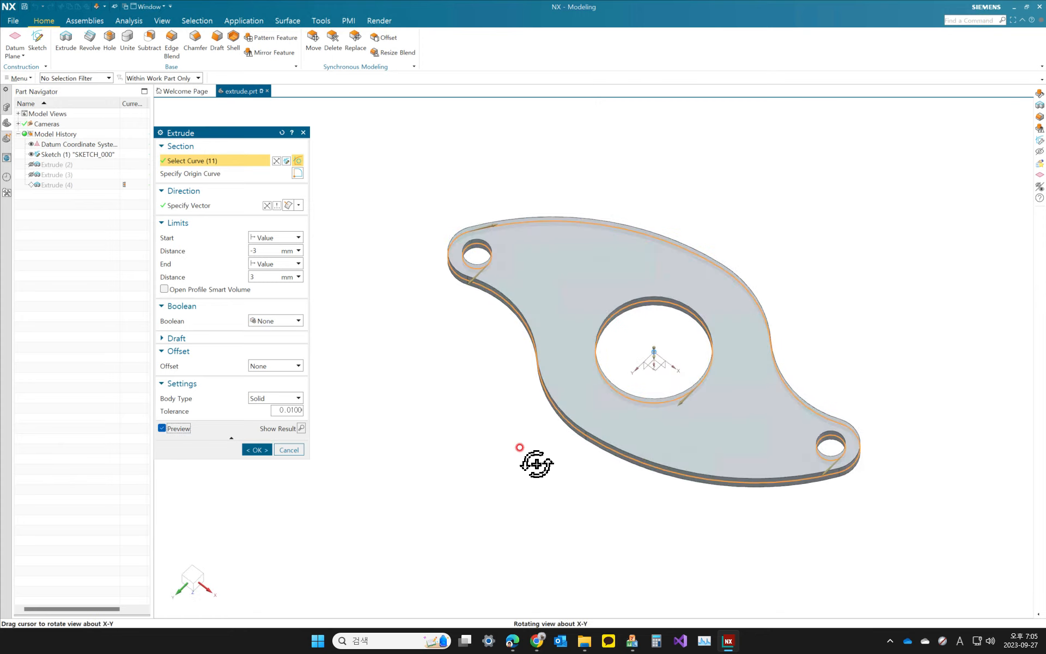
{"action": "left_click", "coordinate": [258, 450]}
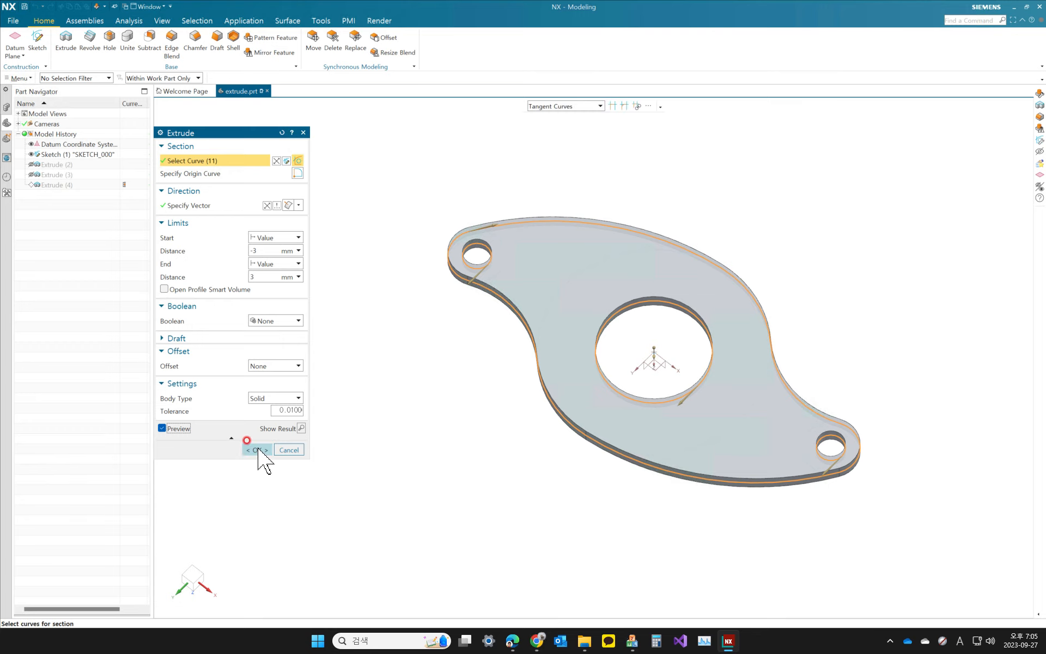
Step: Show the central ring, ear and plate extrusions together, and hide the sketch and datum coordinate system
{"action": "left_click", "coordinate": [30, 184]}
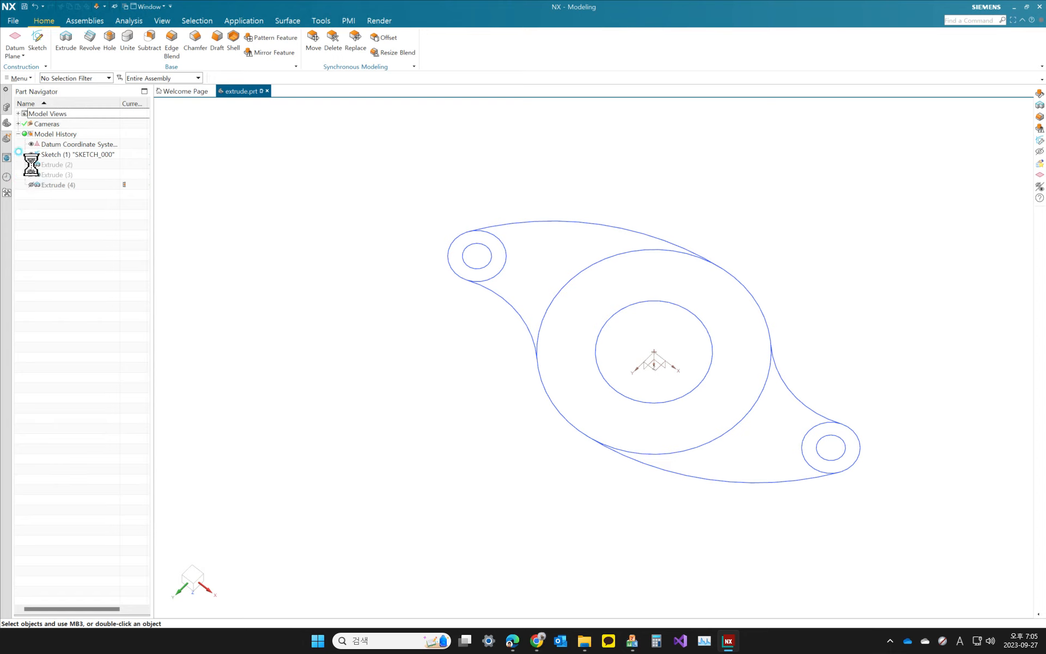
{"action": "left_click", "coordinate": [30, 164]}
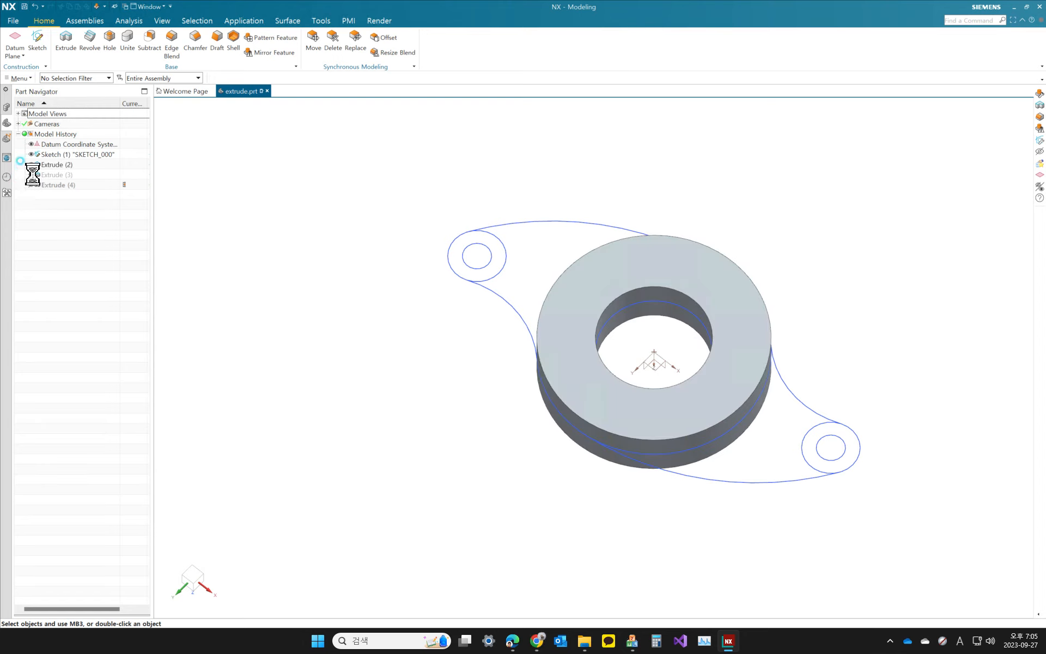
{"action": "mouse_move", "coordinate": [369, 390]}
{"action": "middle_mouse_down"}
{"action": "mouse_move", "coordinate": [376, 338]}
{"action": "mouse_move", "coordinate": [372, 376]}
{"action": "mouse_move", "coordinate": [385, 404]}
{"action": "mouse_move", "coordinate": [380, 382]}
{"action": "middle_mouse_up"}
{"action": "left_click", "coordinate": [30, 185]}
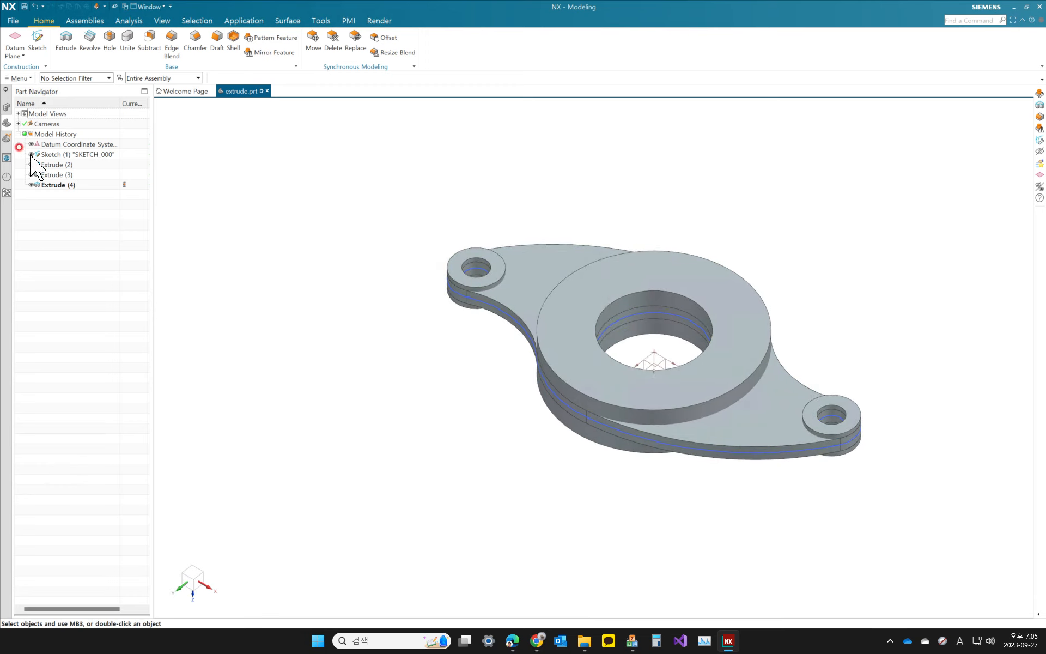
{"action": "left_click", "coordinate": [31, 144]}
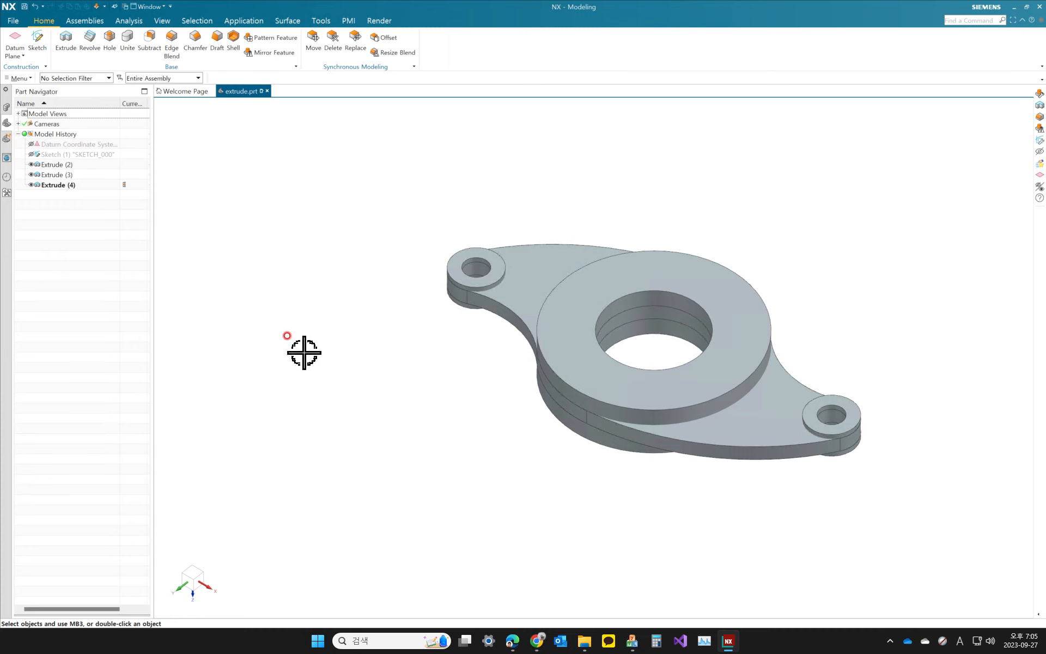
{"action": "middle_click_drag", "start_coordinate": [303, 352], "coordinate": [362, 149]}
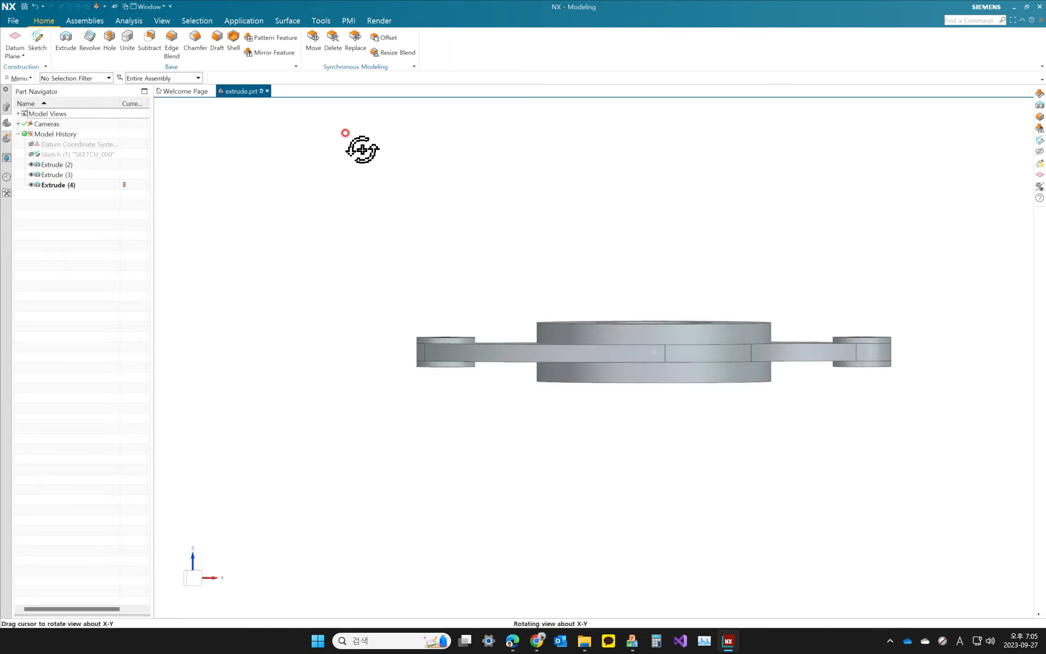
{"action": "middle_click_drag", "start_coordinate": [709, 289], "coordinate": [677, 335]}
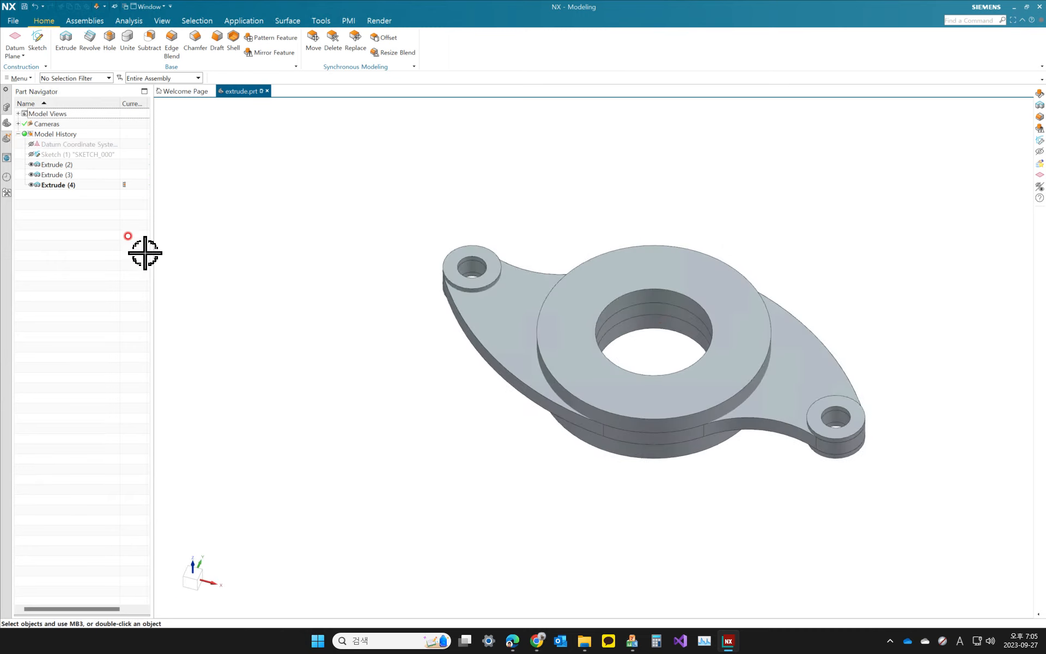
Step: Turn off timestamp order in the model history and highlight the ring, ear and plate solid bodies one at a time
{"action": "right_click", "coordinate": [20, 197]}
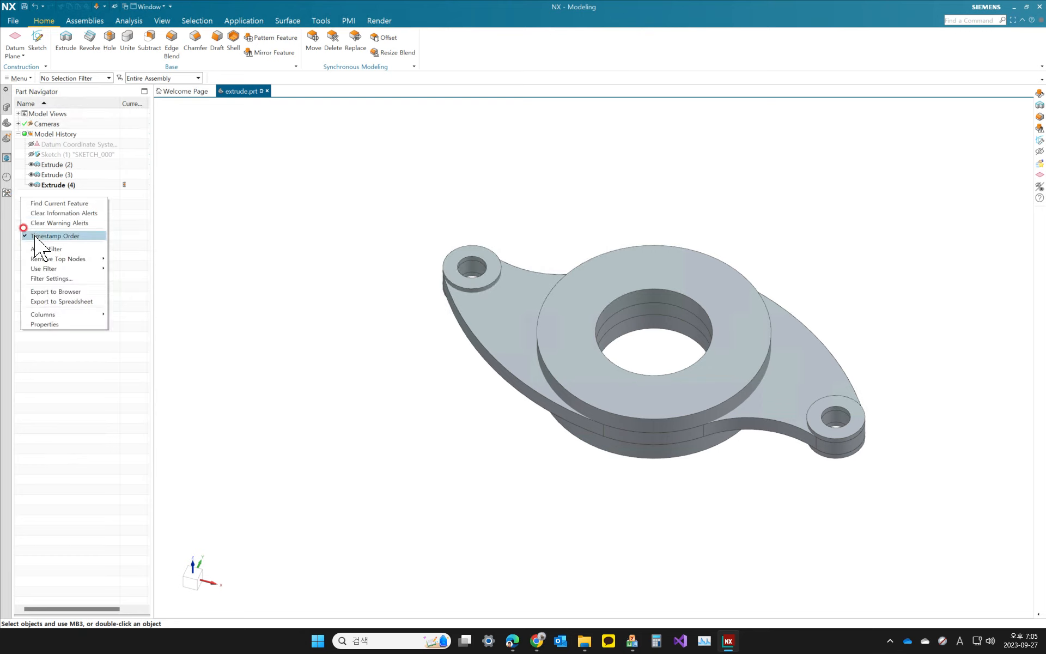
{"action": "left_click", "coordinate": [34, 235]}
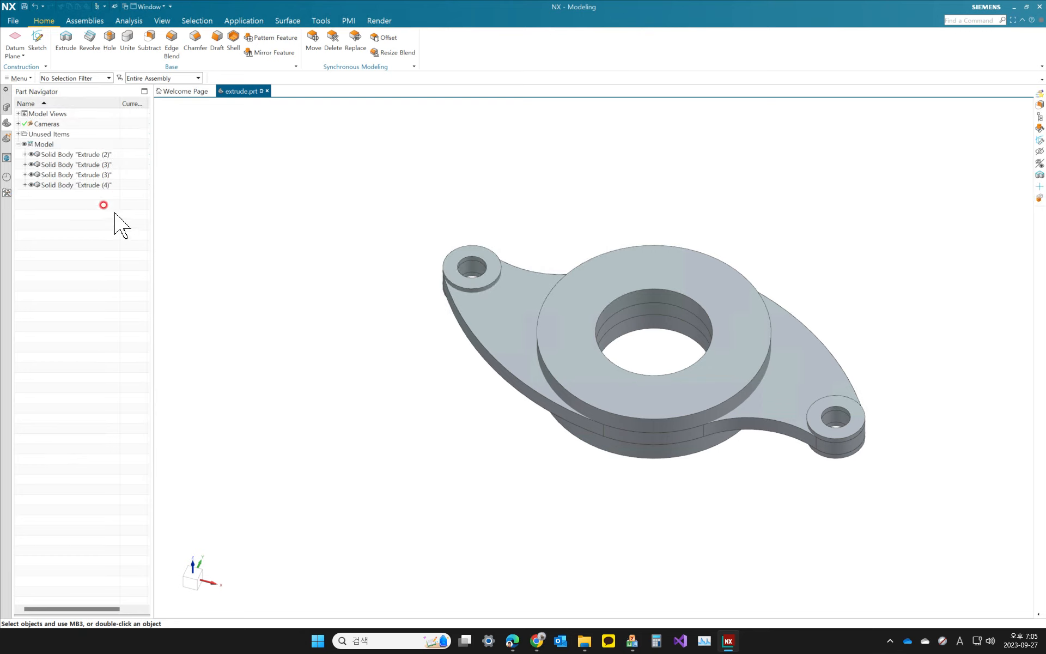
{"action": "right_click", "coordinate": [22, 198]}
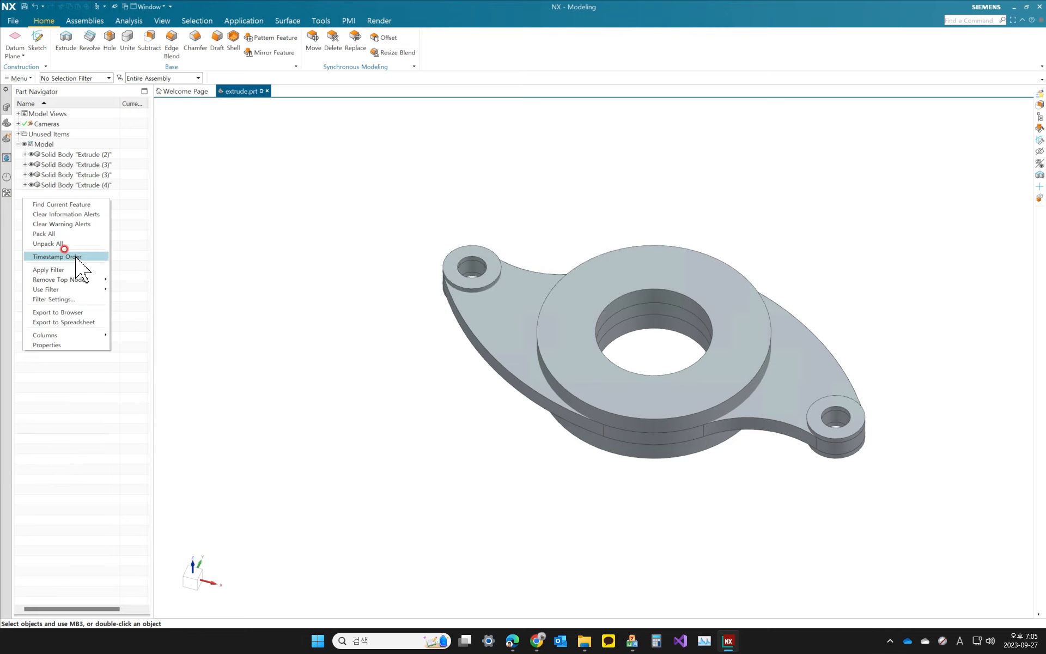
{"action": "left_click", "coordinate": [127, 199]}
{"action": "left_click", "coordinate": [93, 155]}
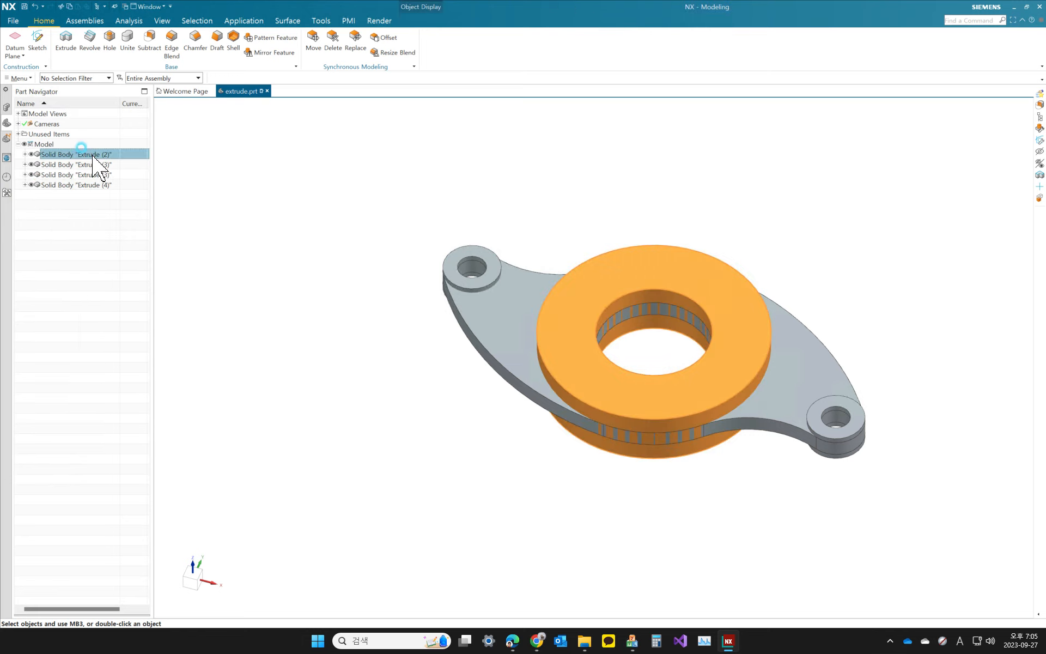
{"action": "left_click", "coordinate": [93, 164]}
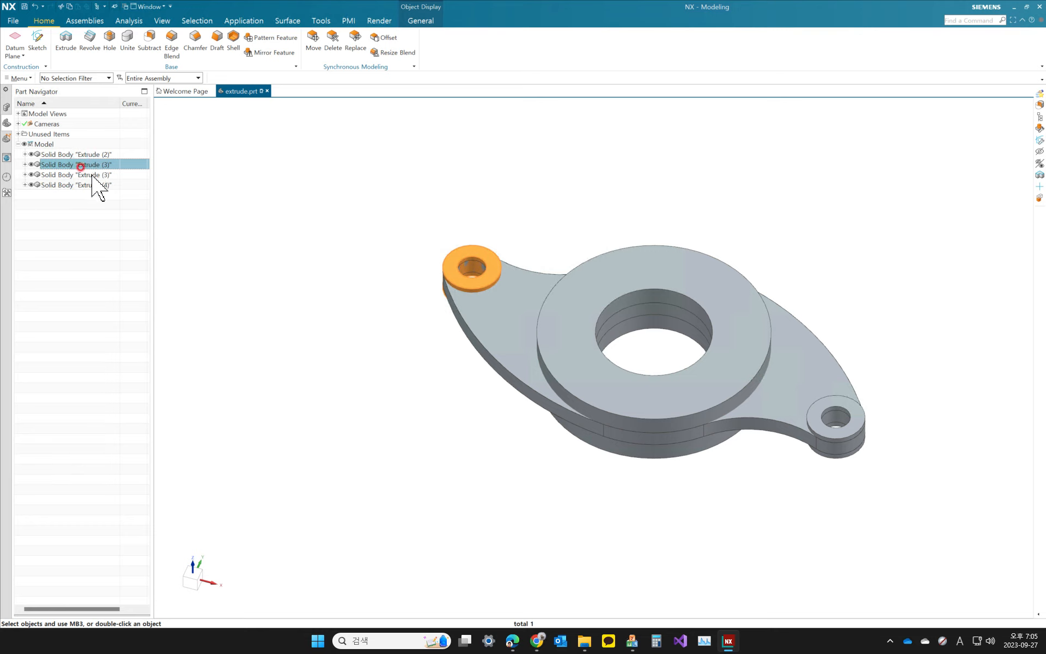
{"action": "left_click", "coordinate": [92, 175]}
{"action": "left_click", "coordinate": [90, 186]}
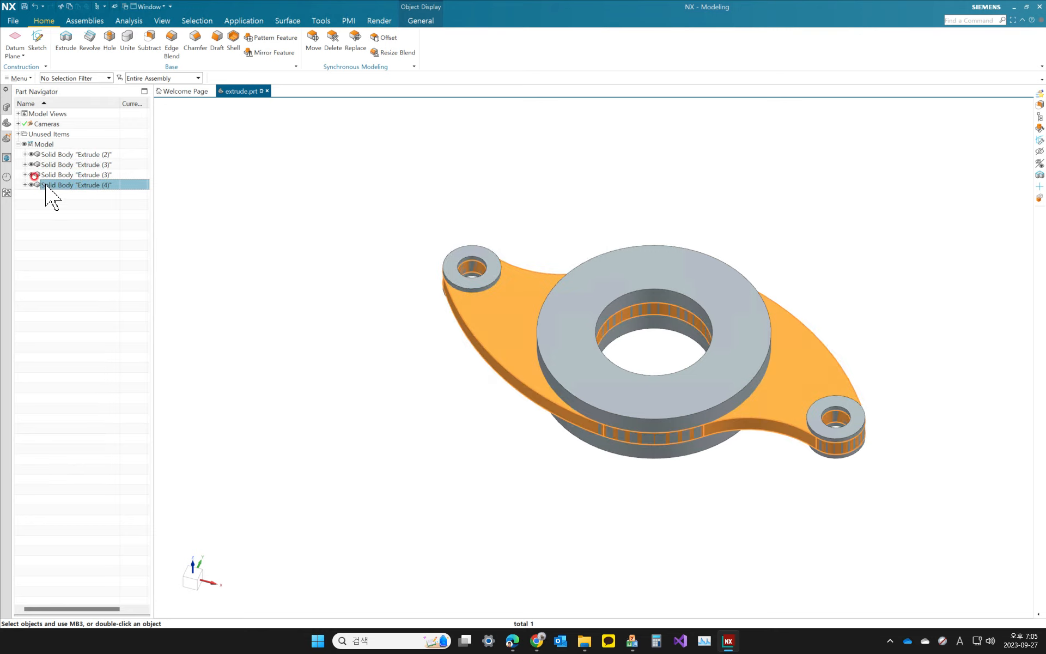
Step: Hide and show the individual solid bodies to examine the plate and bosses separately, and show all four bodies again
{"action": "left_click", "coordinate": [31, 185]}
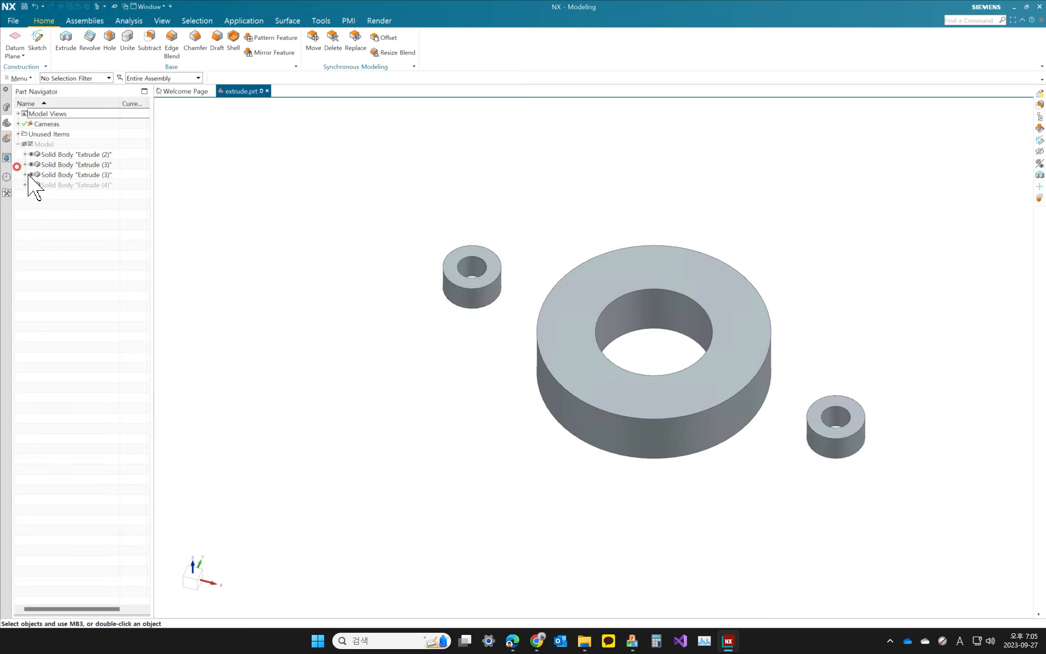
{"action": "left_click", "coordinate": [31, 174]}
{"action": "left_click", "coordinate": [31, 163]}
{"action": "left_click", "coordinate": [31, 154]}
{"action": "left_click", "coordinate": [31, 184]}
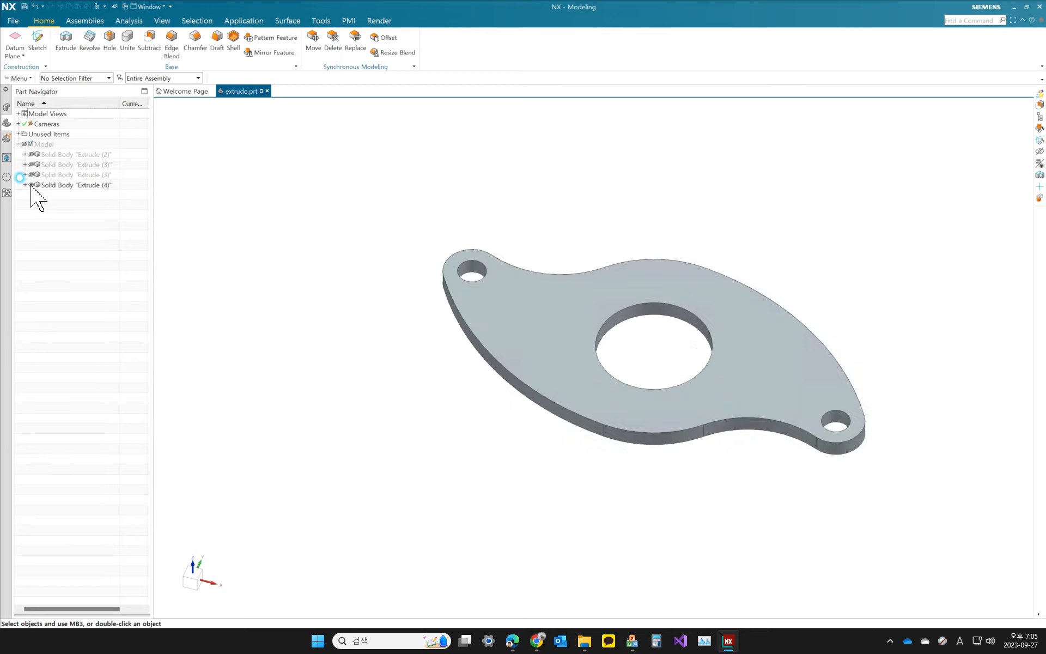
{"action": "left_click", "coordinate": [31, 185]}
{"action": "left_click", "coordinate": [31, 174]}
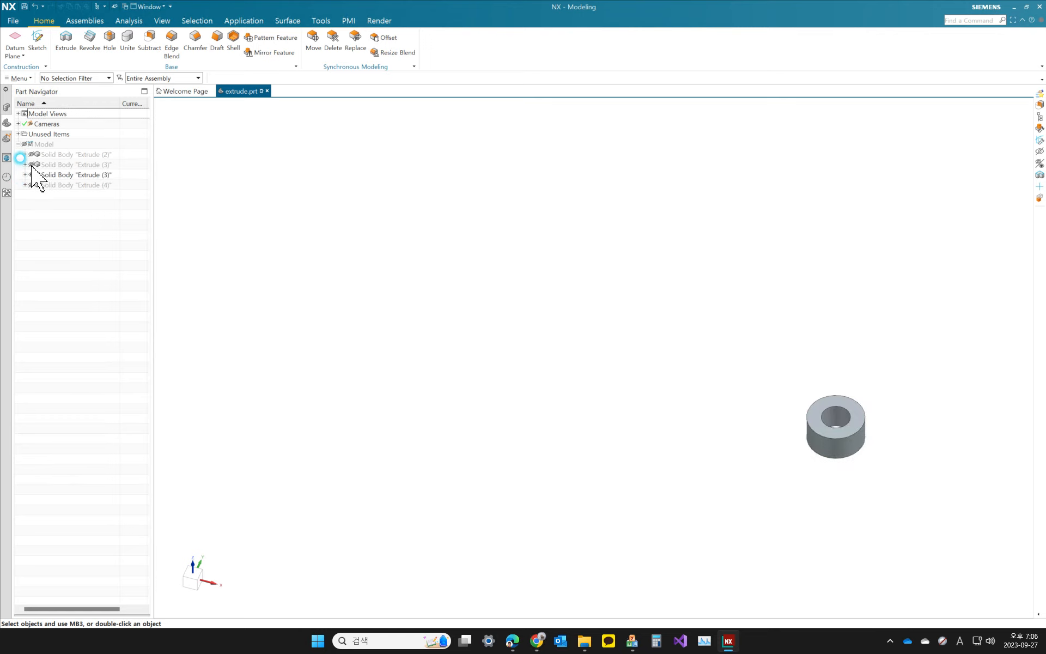
{"action": "left_click", "coordinate": [31, 164]}
{"action": "left_click", "coordinate": [31, 154]}
{"action": "left_click", "coordinate": [31, 185]}
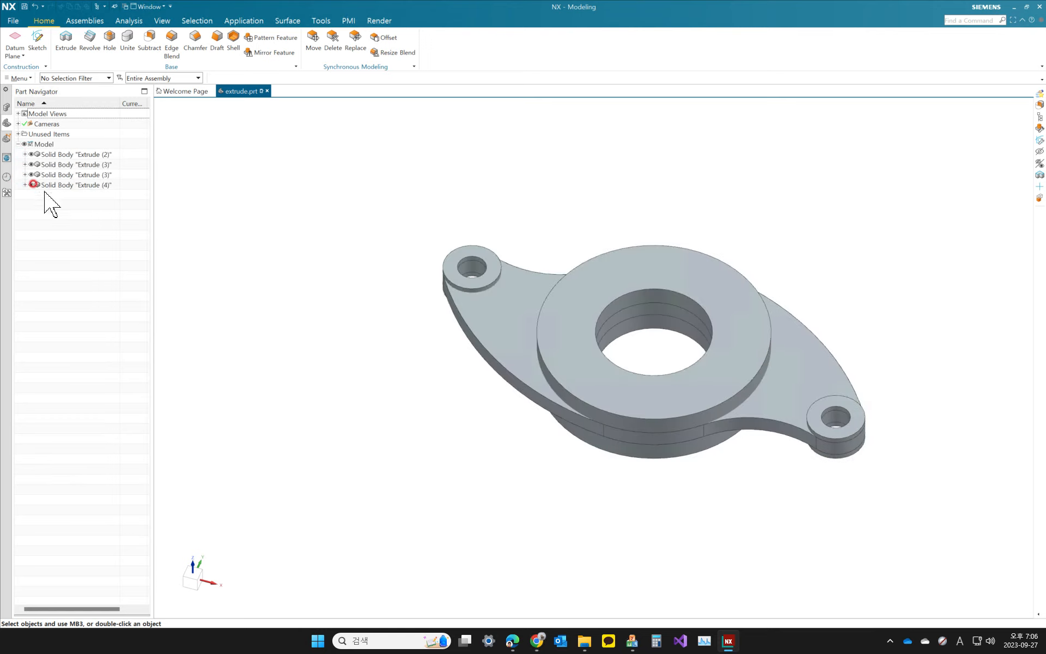
Step: Unite the plate as target body with the two ear bosses and the central ring as tool bodies
{"action": "left_click", "coordinate": [128, 43]}
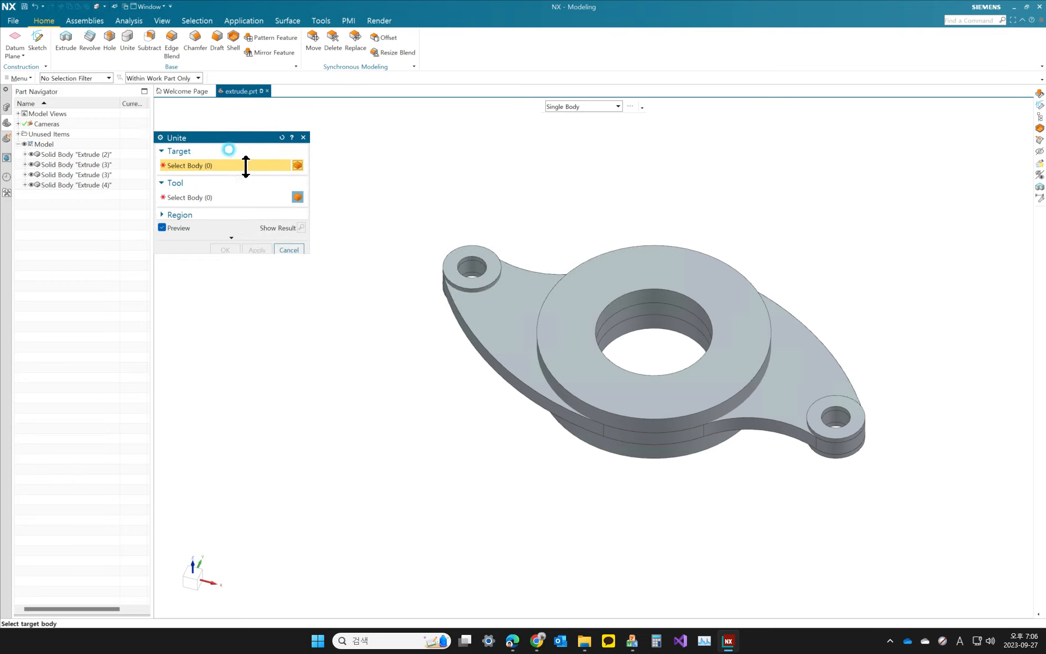
{"action": "left_click_drag", "start_coordinate": [245, 166], "coordinate": [245, 114]}
{"action": "left_click_drag", "start_coordinate": [181, 147], "coordinate": [188, 173]}
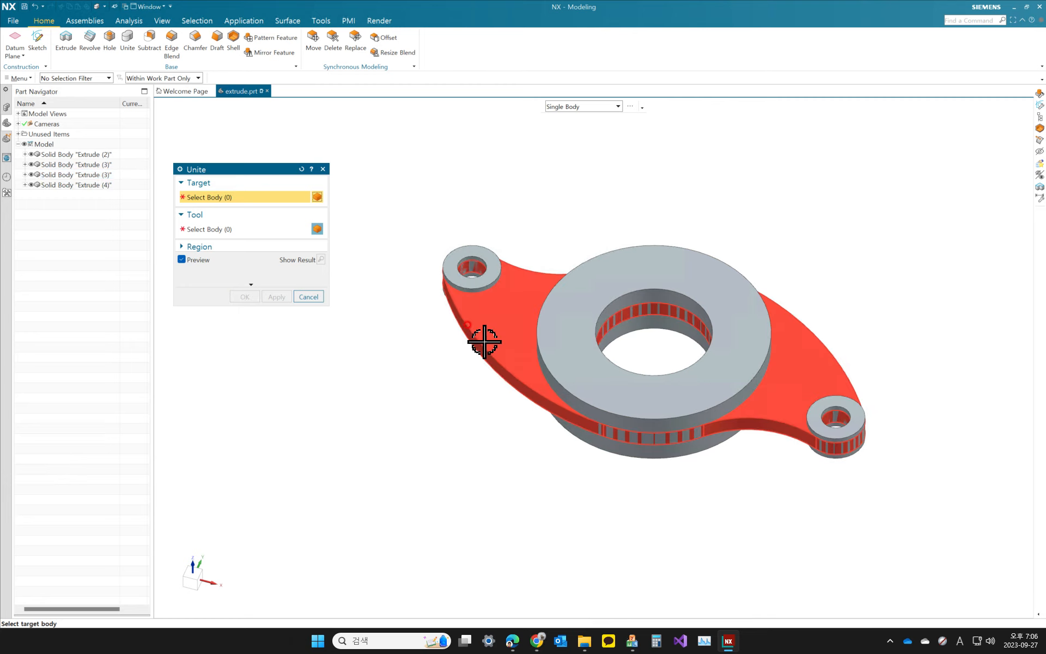
{"action": "left_click", "coordinate": [484, 342]}
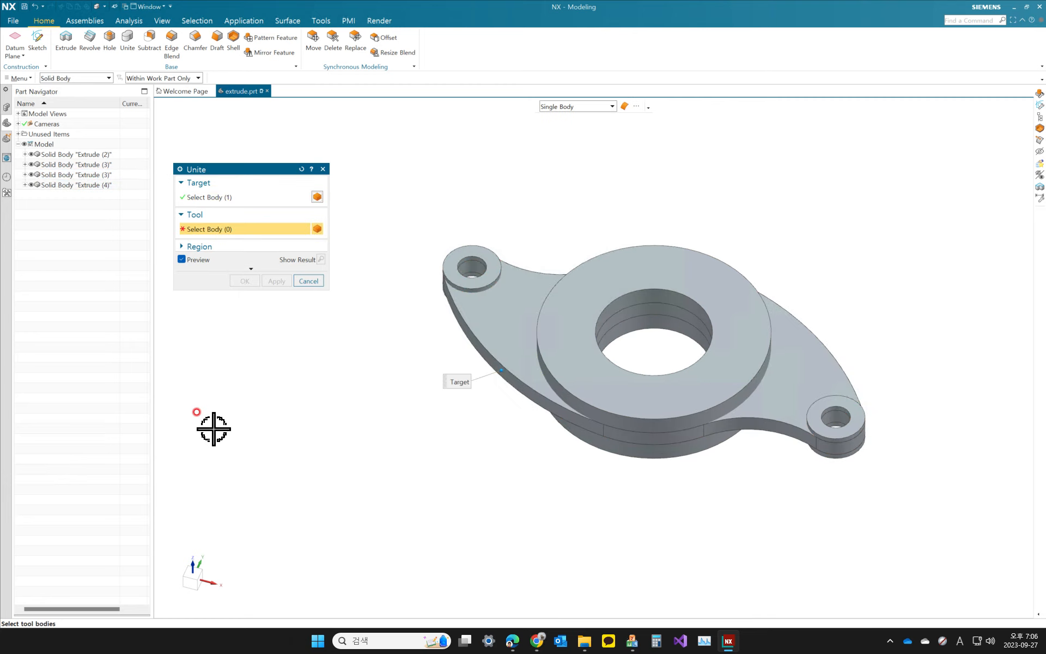
{"action": "left_click", "coordinate": [475, 293]}
{"action": "left_click", "coordinate": [829, 429]}
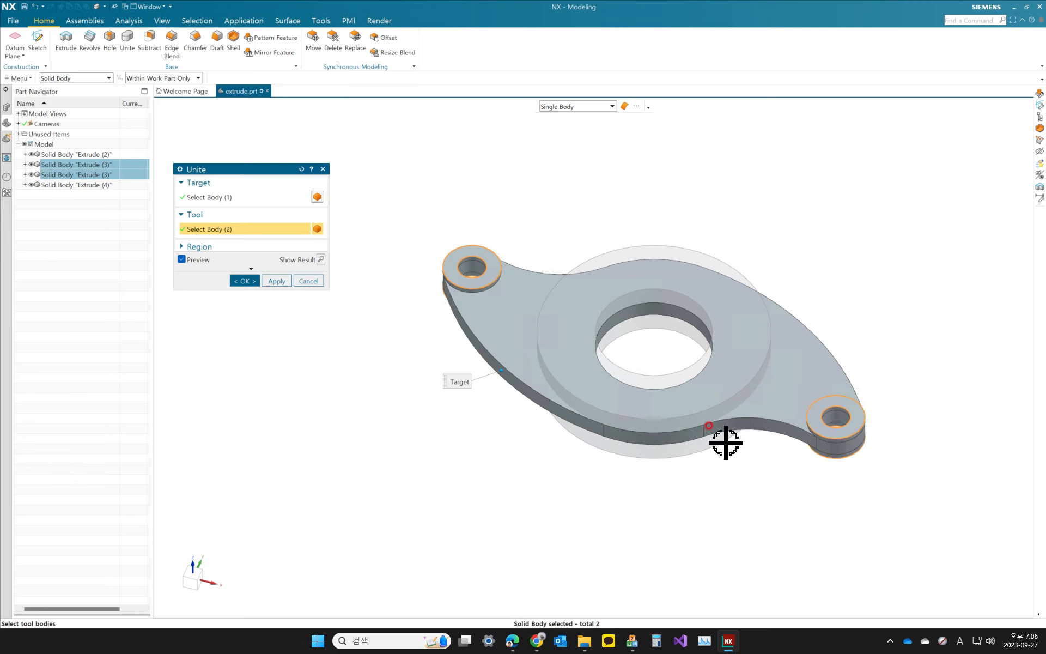
{"action": "left_click", "coordinate": [729, 403]}
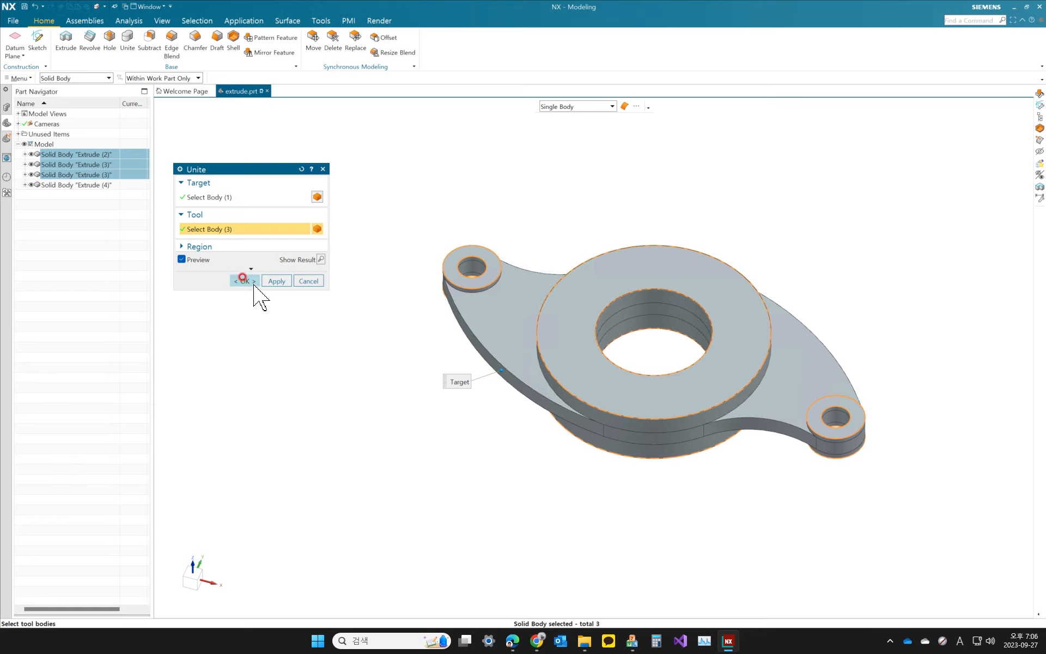
{"action": "left_click", "coordinate": [243, 279]}
Step: Highlight the united solid body to check it, and turn timestamp order back on
{"action": "left_click", "coordinate": [32, 162]}
{"action": "left_click", "coordinate": [57, 156]}
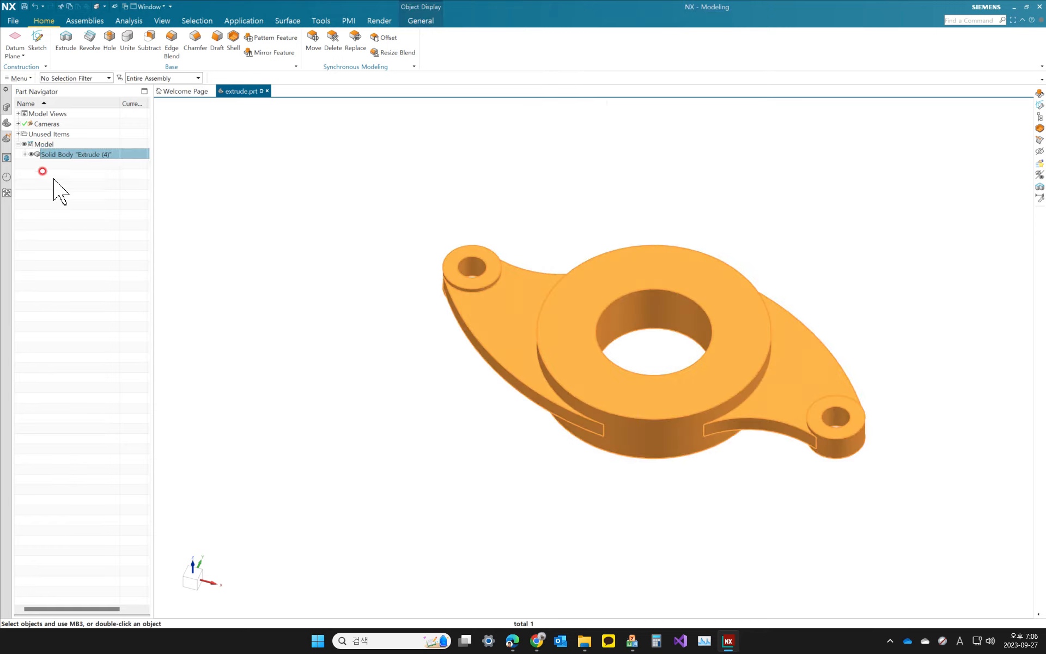
{"action": "key", "text": "Escape"}
{"action": "left_click", "coordinate": [86, 154]}
{"action": "left_click", "coordinate": [27, 164]}
{"action": "right_click", "coordinate": [27, 165]}
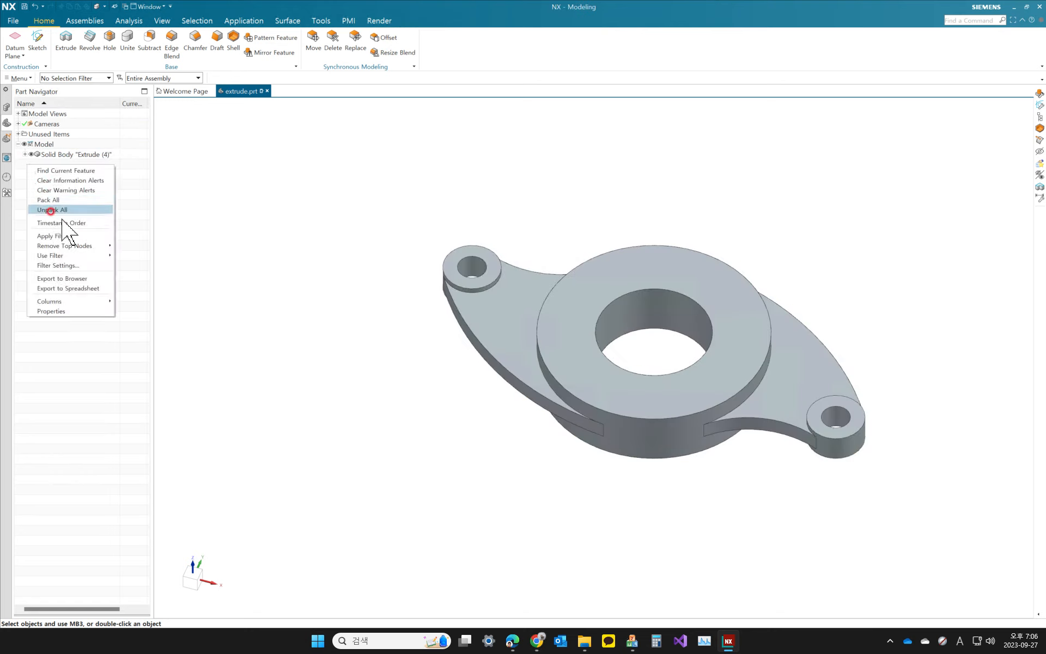
{"action": "left_click", "coordinate": [64, 223]}
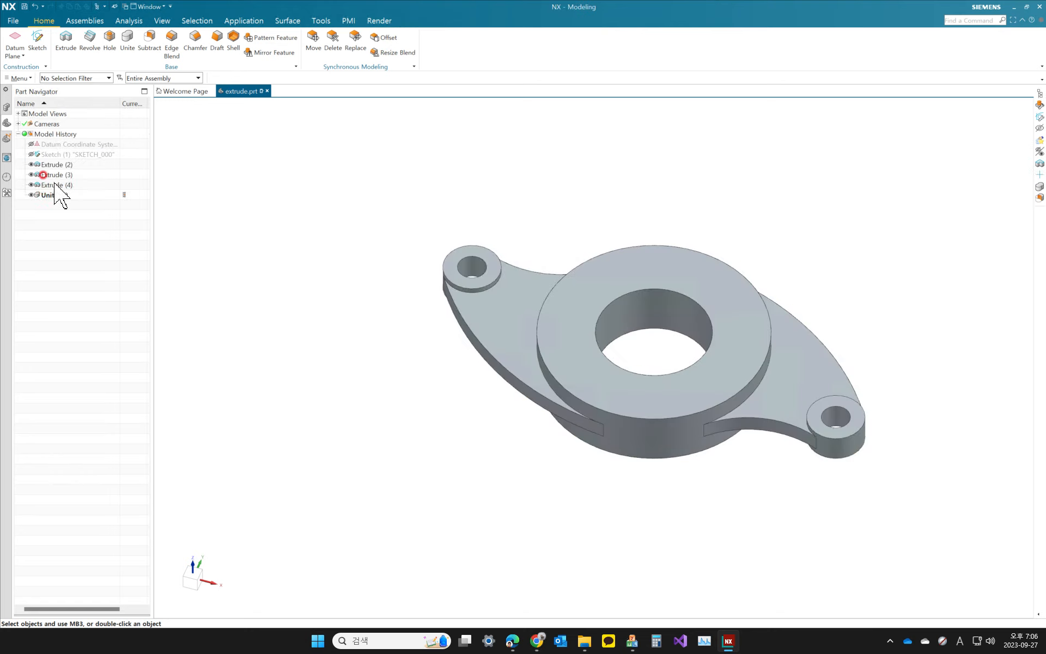
Step: Check the dependencies of the sketch and central ring extrusion, view the sketch without the united body, and show the body again
{"action": "left_click", "coordinate": [62, 156]}
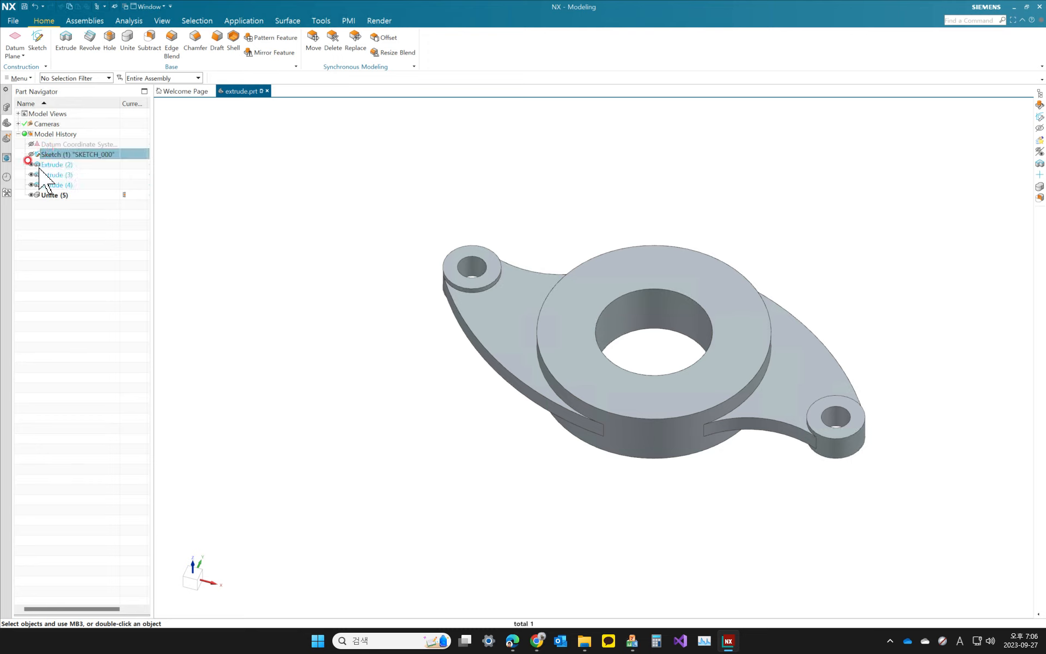
{"action": "left_click", "coordinate": [51, 166]}
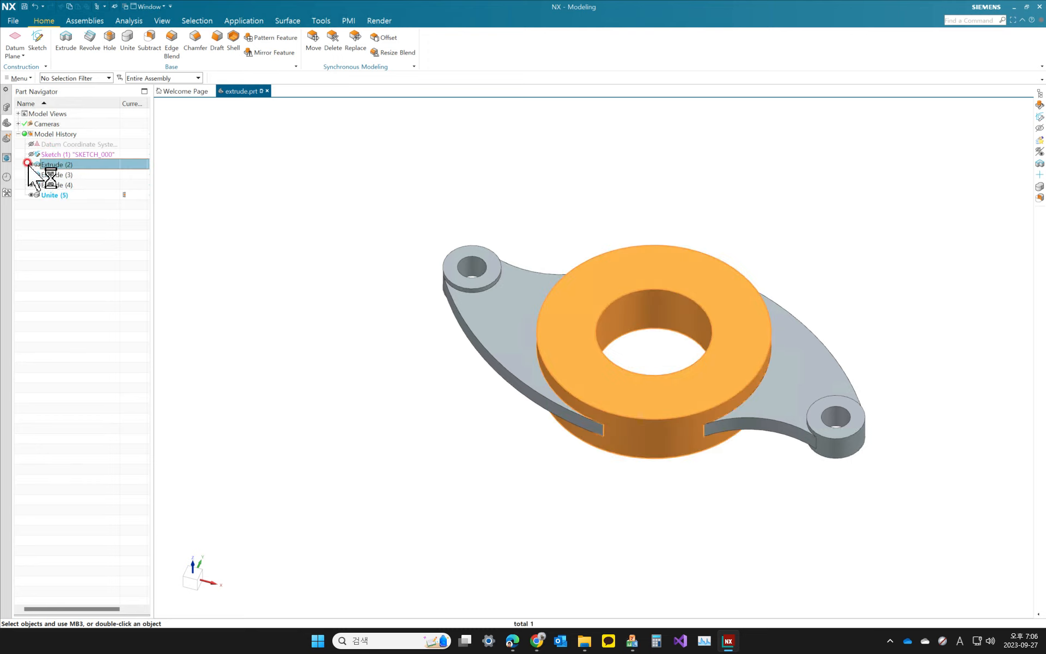
{"action": "left_click", "coordinate": [24, 189]}
{"action": "left_click", "coordinate": [52, 165]}
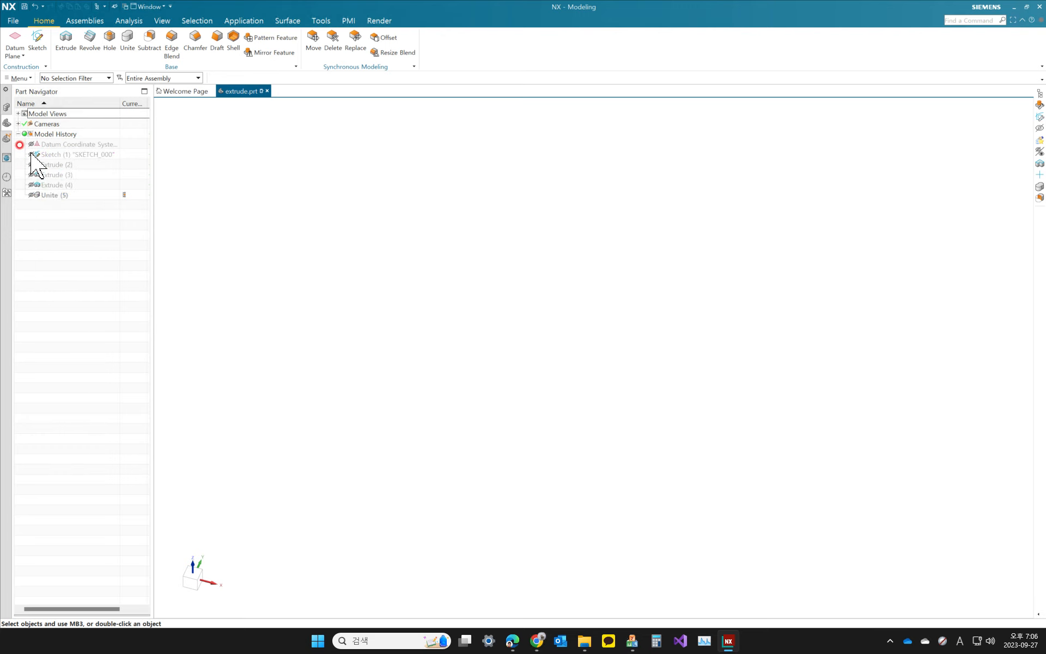
{"action": "left_click", "coordinate": [31, 154]}
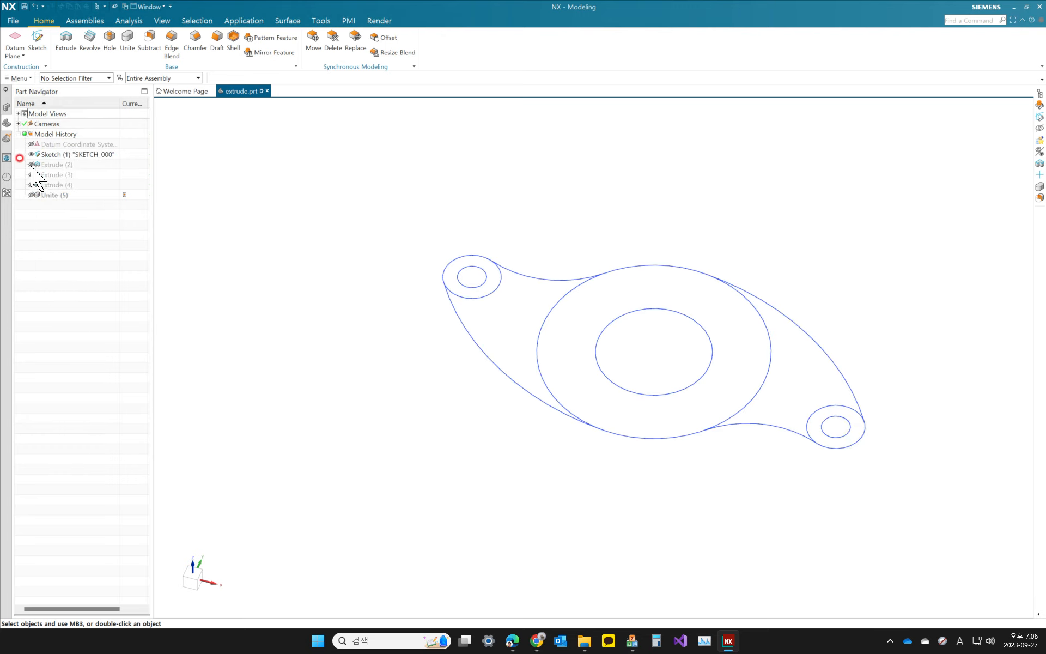
{"action": "left_click", "coordinate": [31, 164]}
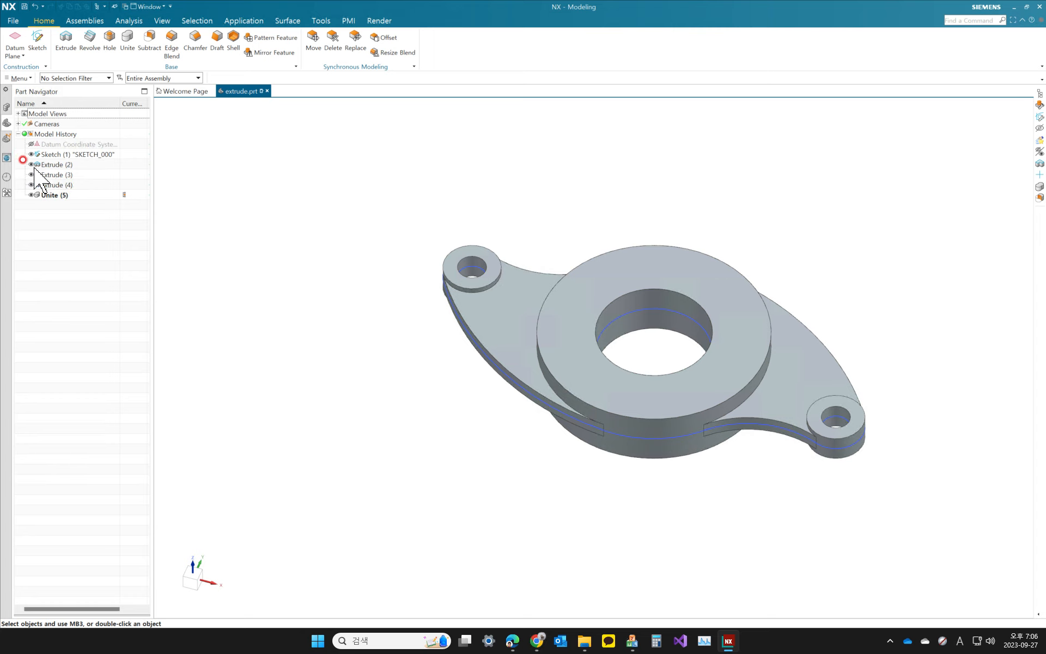
Step: Highlight the three extrusions and the Unite feature one by one to examine their relations, and hide the sketch
{"action": "left_click", "coordinate": [53, 164]}
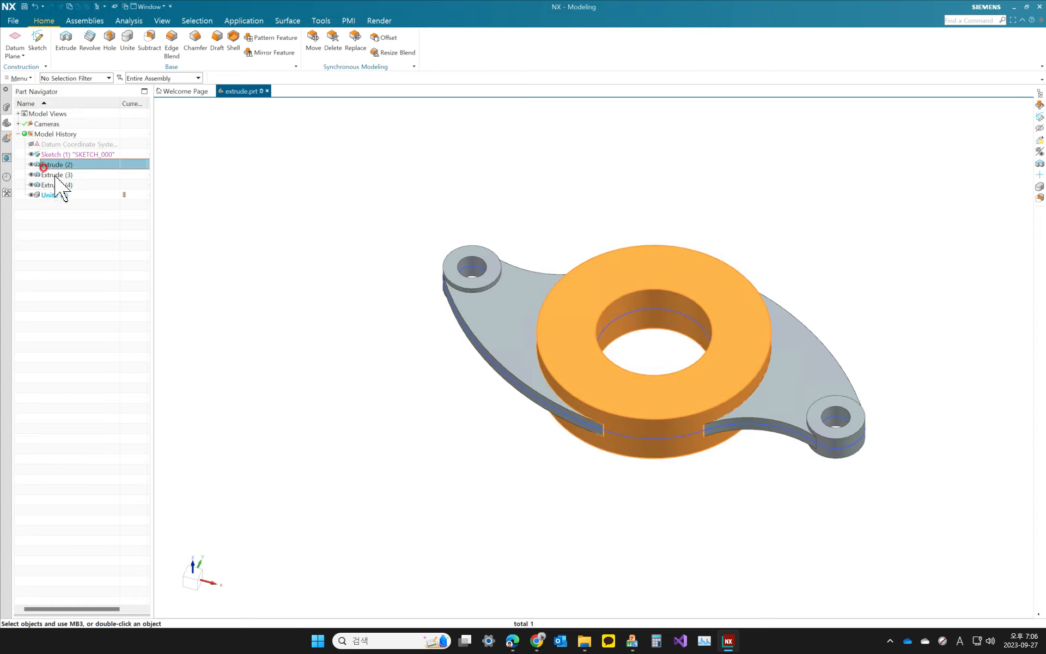
{"action": "left_click", "coordinate": [55, 175]}
{"action": "left_click", "coordinate": [60, 187]}
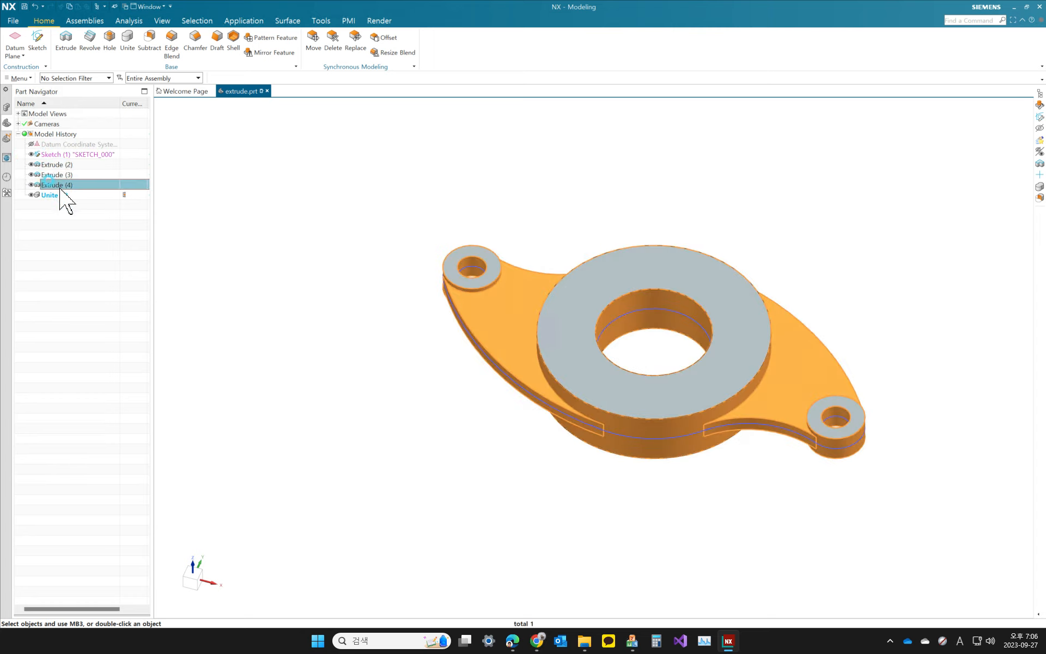
{"action": "left_click", "coordinate": [54, 195]}
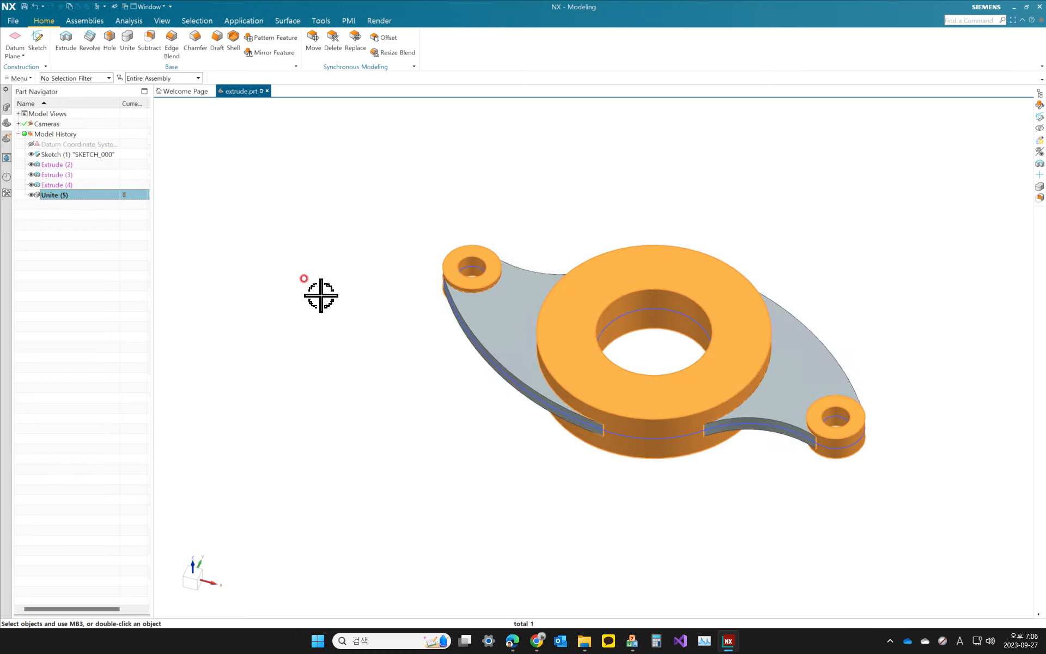
{"action": "key", "text": "Escape"}
{"action": "left_click", "coordinate": [32, 155]}
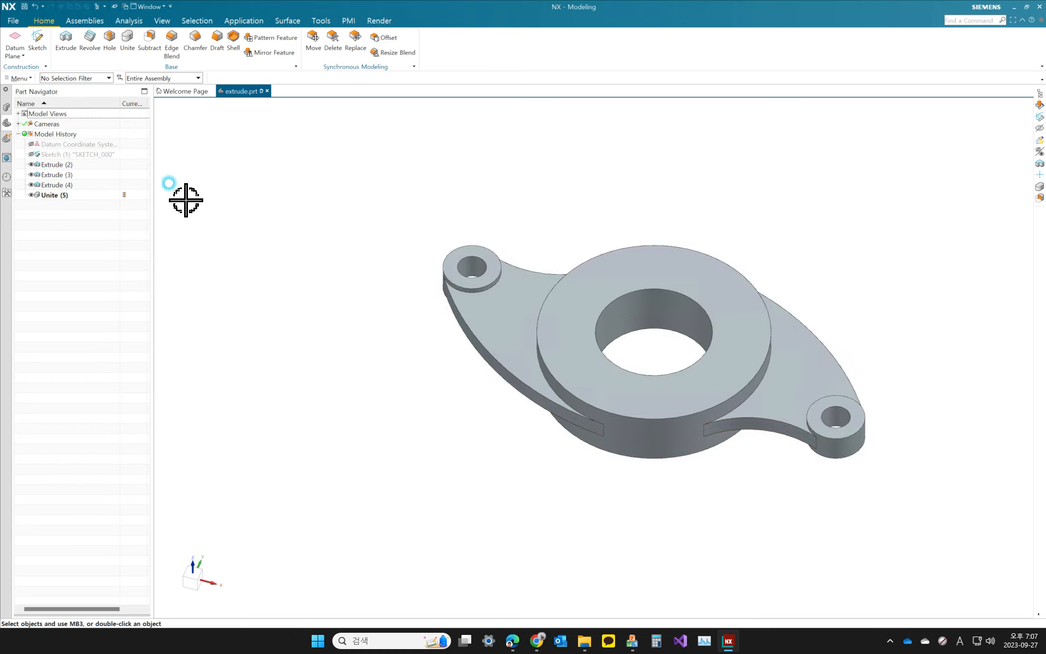
Step: Display the united flange in the Shaded with Edges style
{"action": "middle_click_drag", "start_coordinate": [373, 238], "coordinate": [348, 203]}
{"action": "left_click", "coordinate": [162, 21]}
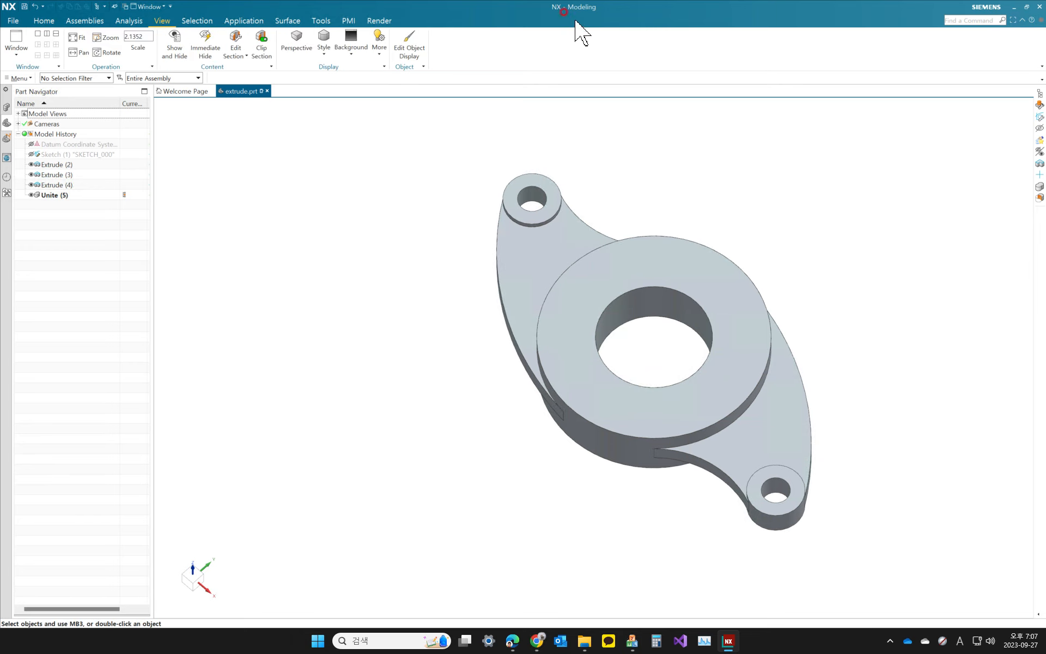
{"action": "middle_click_drag", "start_coordinate": [378, 256], "coordinate": [504, 380]}
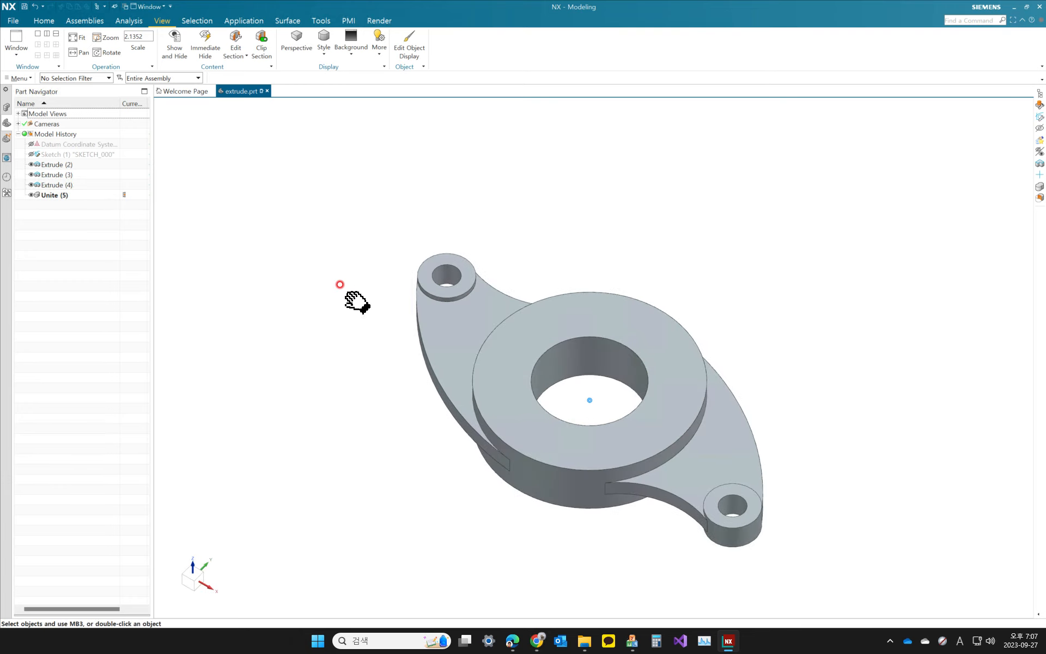
{"action": "middle_click_drag", "start_coordinate": [355, 301], "coordinate": [341, 247], "text": "shift"}
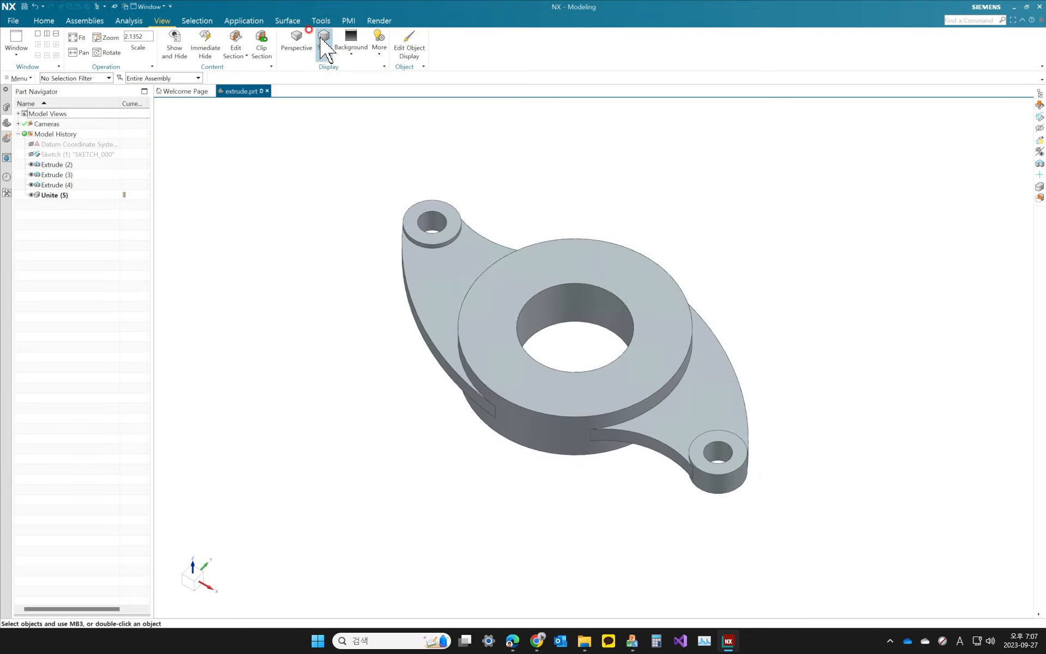
{"action": "left_click", "coordinate": [337, 41]}
{"action": "left_click", "coordinate": [317, 62]}
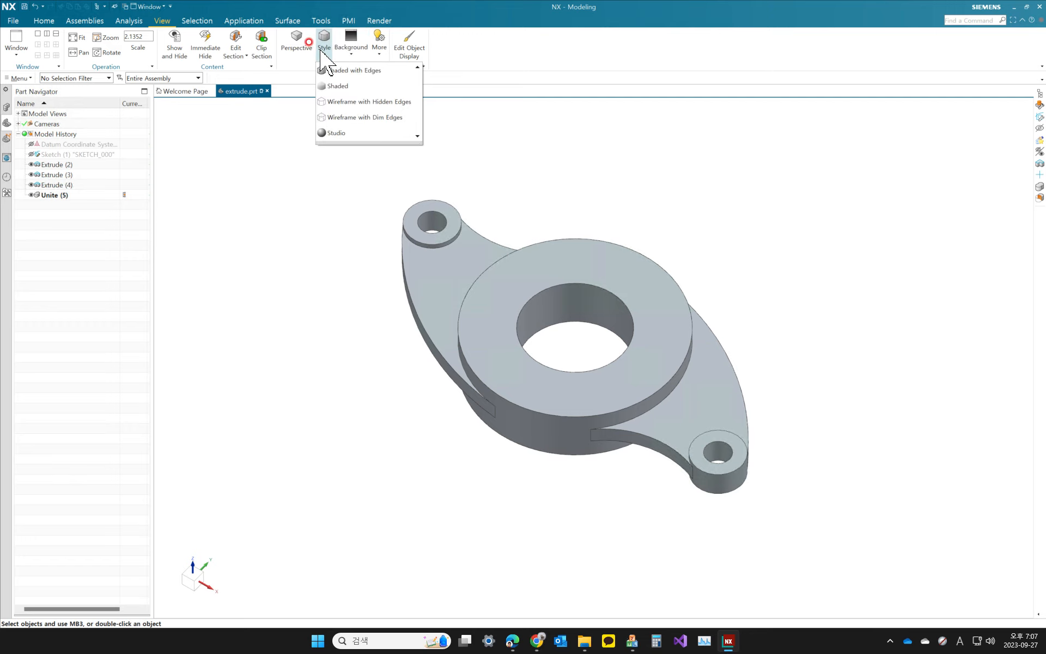
{"action": "left_click", "coordinate": [329, 73]}
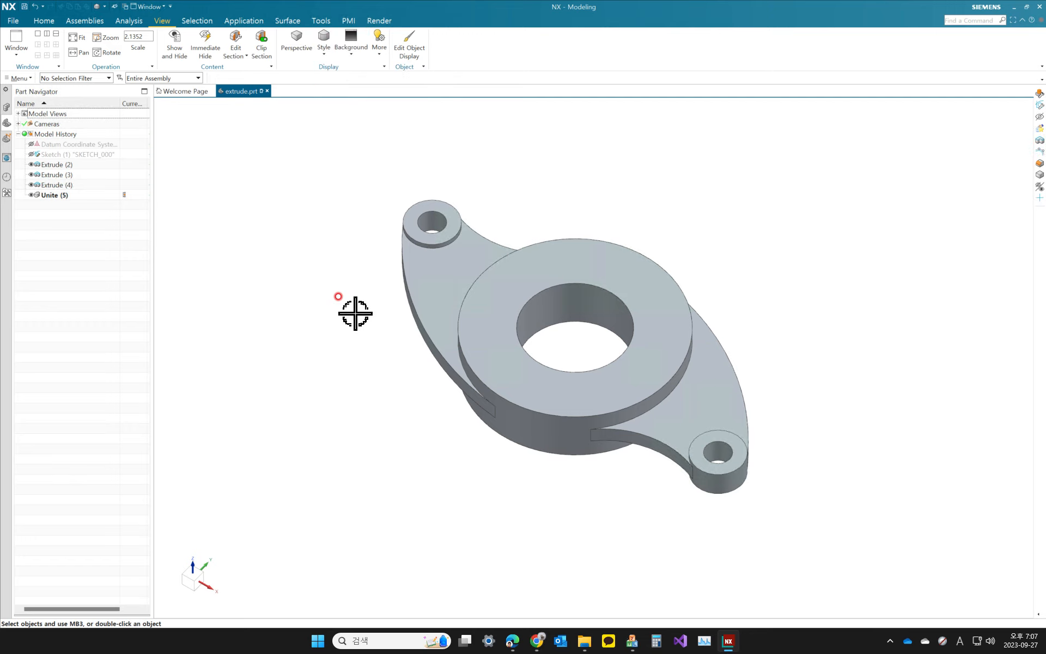
Step: Change the flange's display style to Shaded, without edges, while viewing it from a low angle
{"action": "mouse_move", "coordinate": [354, 313]}
{"action": "middle_mouse_down"}
{"action": "mouse_move", "coordinate": [369, 330]}
{"action": "mouse_move", "coordinate": [383, 296]}
{"action": "middle_mouse_up"}
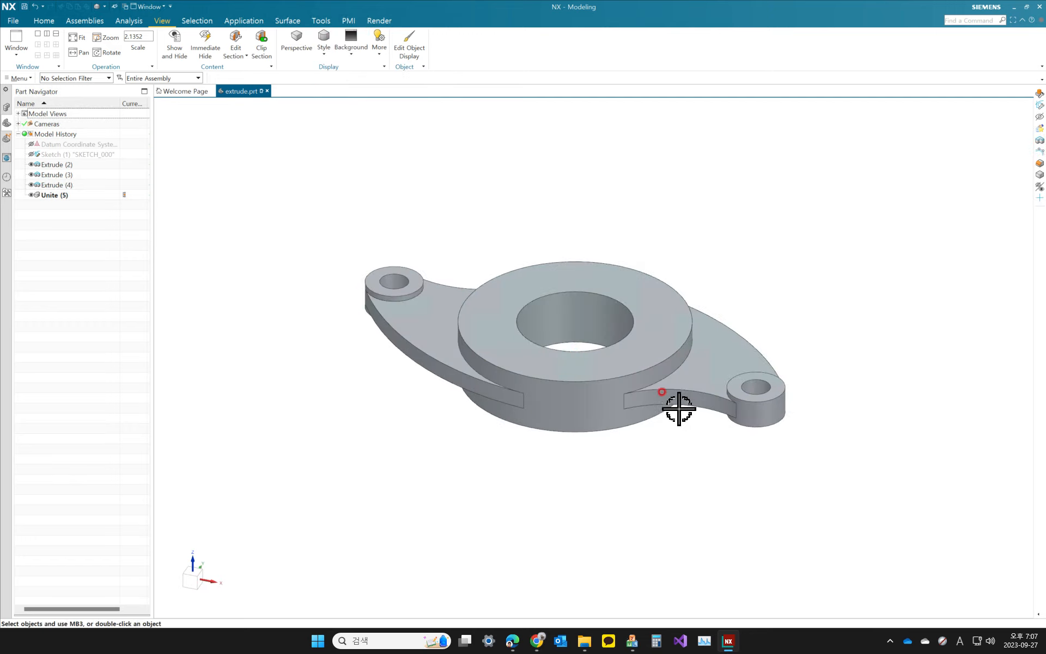
{"action": "left_click", "coordinate": [325, 56]}
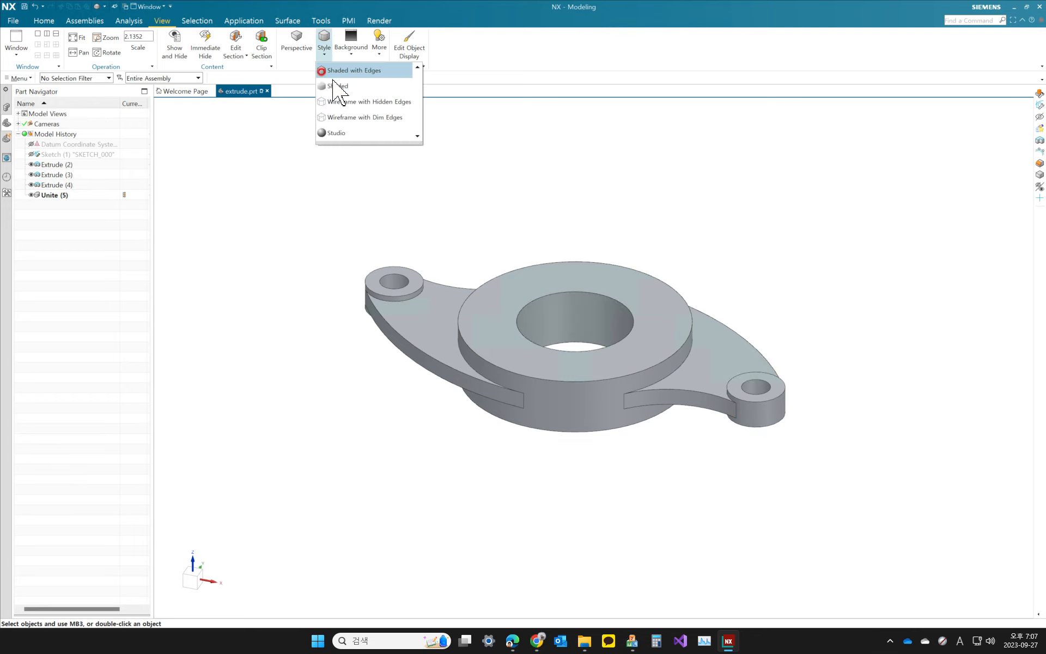
{"action": "left_click", "coordinate": [337, 86]}
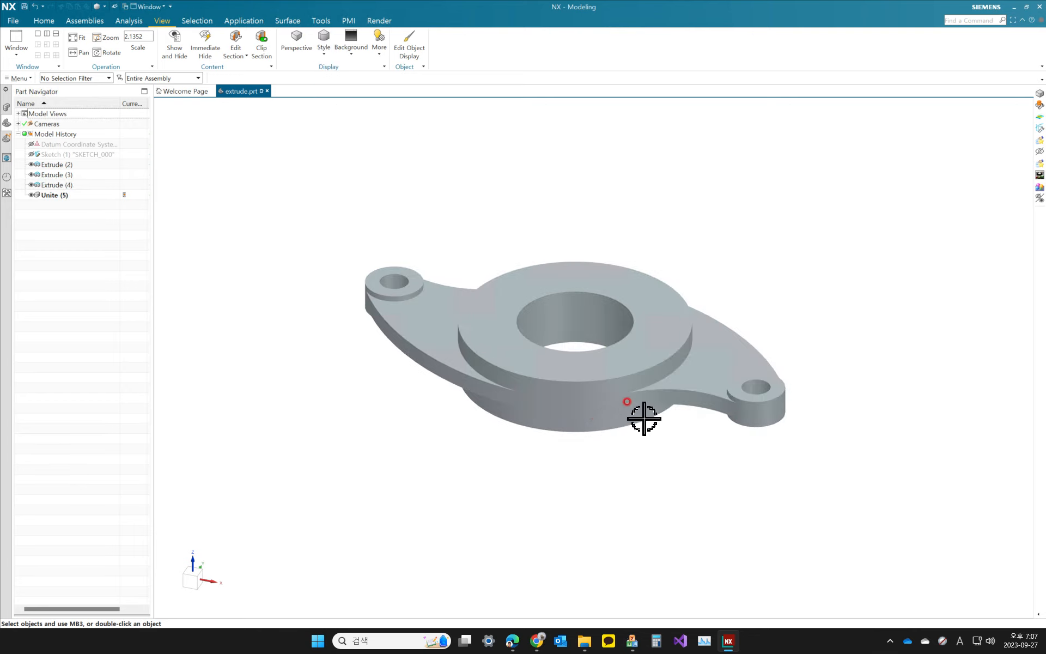
Step: Display the flange in the Wireframe with Hidden Edges style and view it from a slightly different angle
{"action": "left_click", "coordinate": [325, 57]}
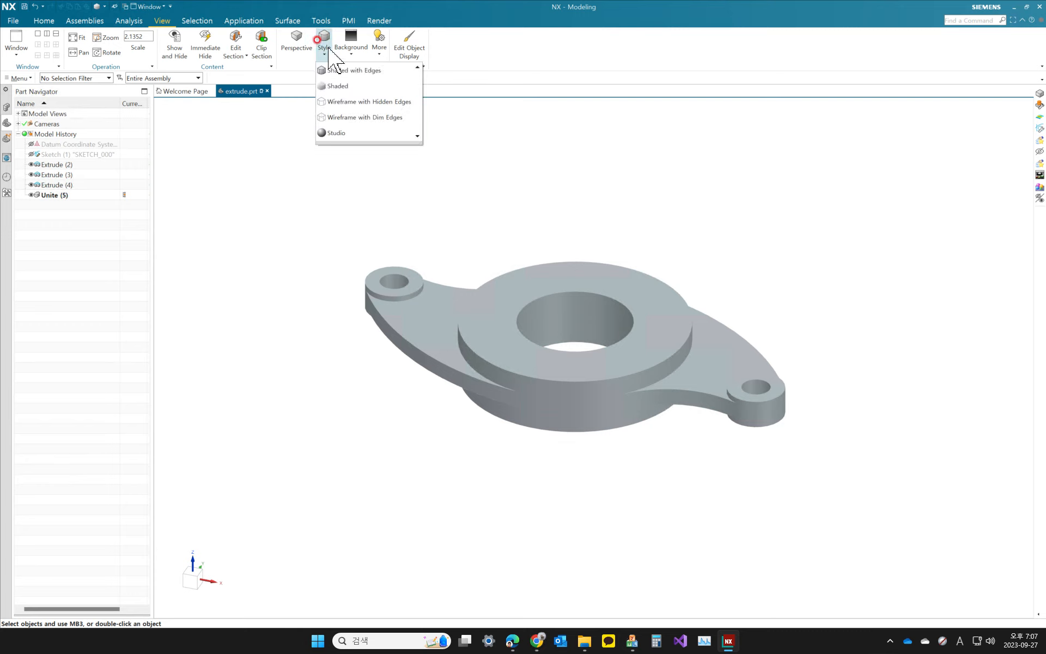
{"action": "left_click", "coordinate": [338, 101]}
{"action": "middle_click_drag", "start_coordinate": [519, 211], "coordinate": [580, 268]}
Step: Switch the flange to the Wireframe with Dim Edges style and inspect its hidden edges up close
{"action": "left_click", "coordinate": [325, 54]}
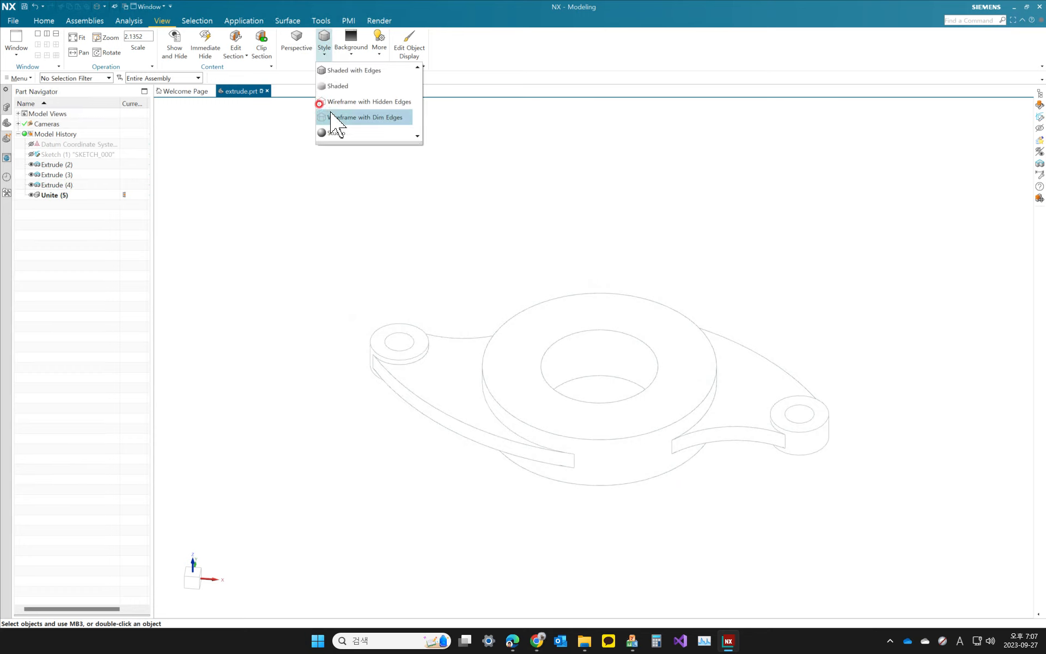
{"action": "left_click", "coordinate": [335, 118]}
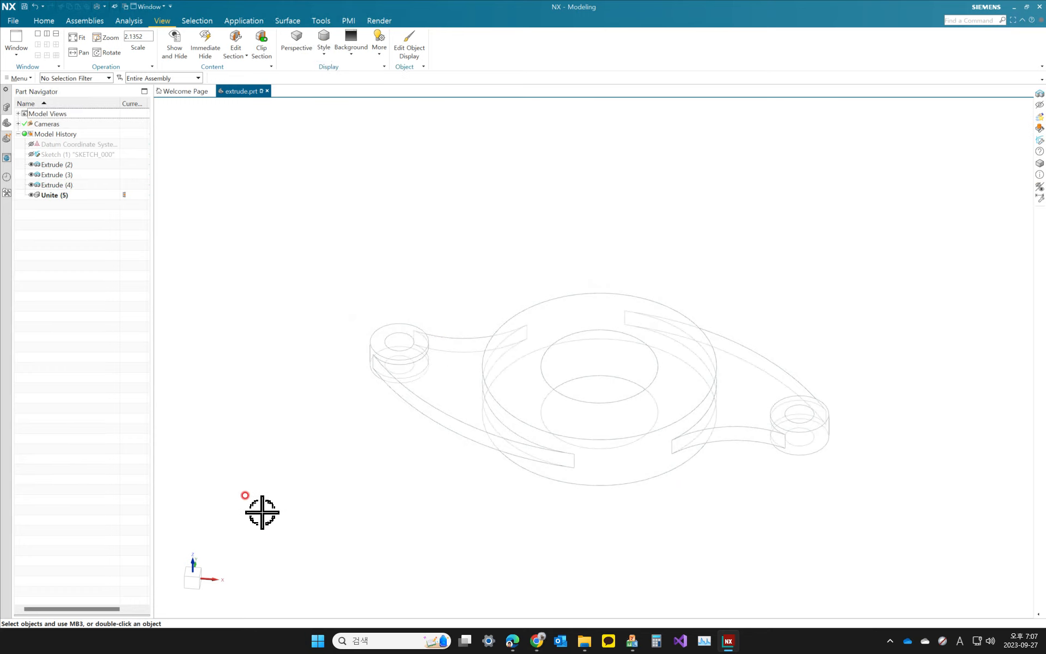
{"action": "middle_click_drag", "start_coordinate": [268, 473], "coordinate": [236, 468]}
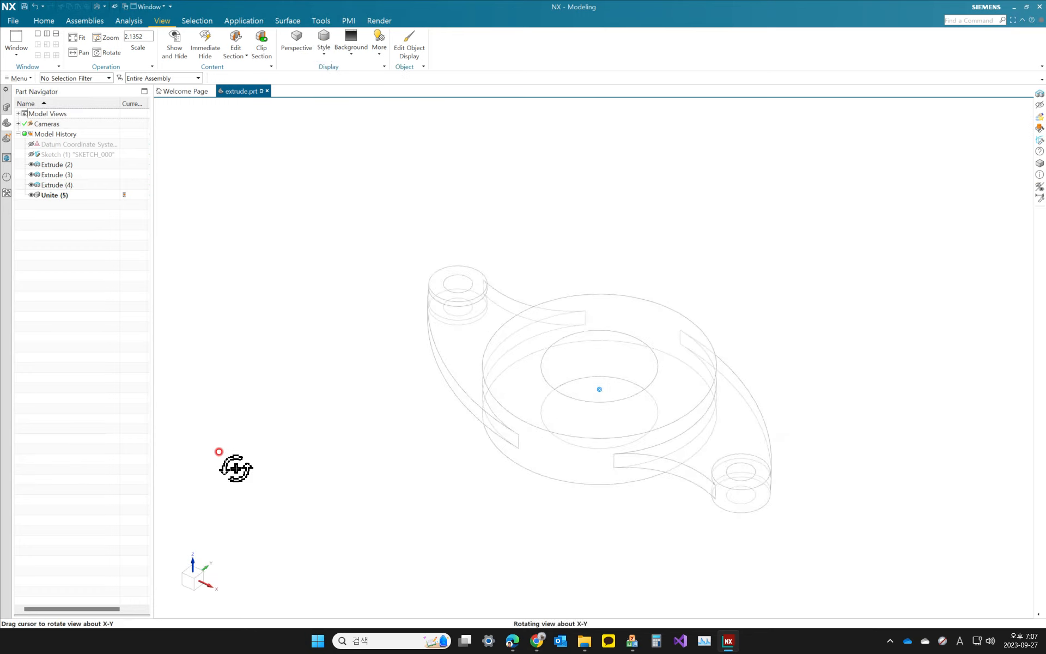
{"action": "scroll", "coordinate": [526, 514], "scroll_direction": "up", "scroll_amount": 4}
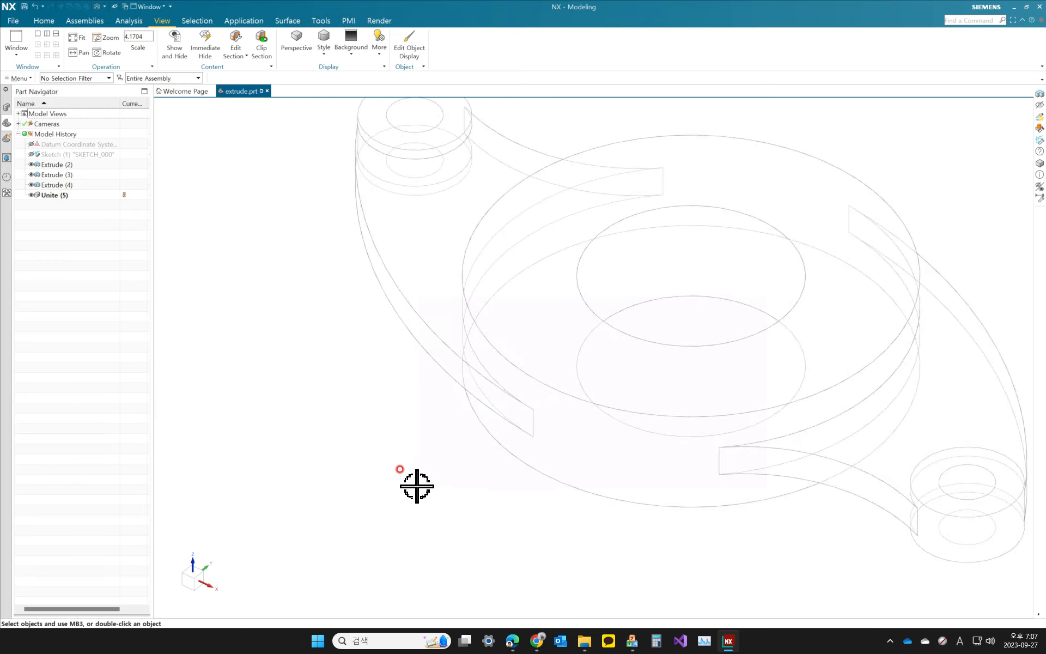
{"action": "scroll", "coordinate": [408, 478], "scroll_direction": "up", "scroll_amount": 2}
{"action": "scroll", "coordinate": [392, 455], "scroll_direction": "down", "scroll_amount": 6}
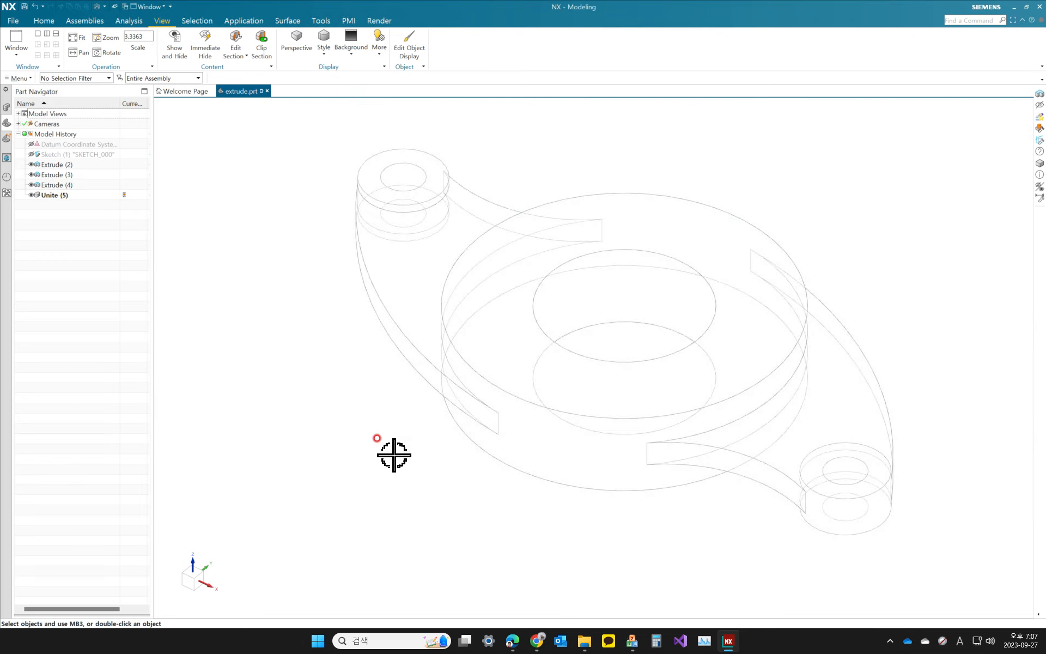
Step: Change the graphics background to light gray and display the flange in the Shaded with Edges style
{"action": "left_click", "coordinate": [353, 54]}
{"action": "left_click", "coordinate": [355, 84]}
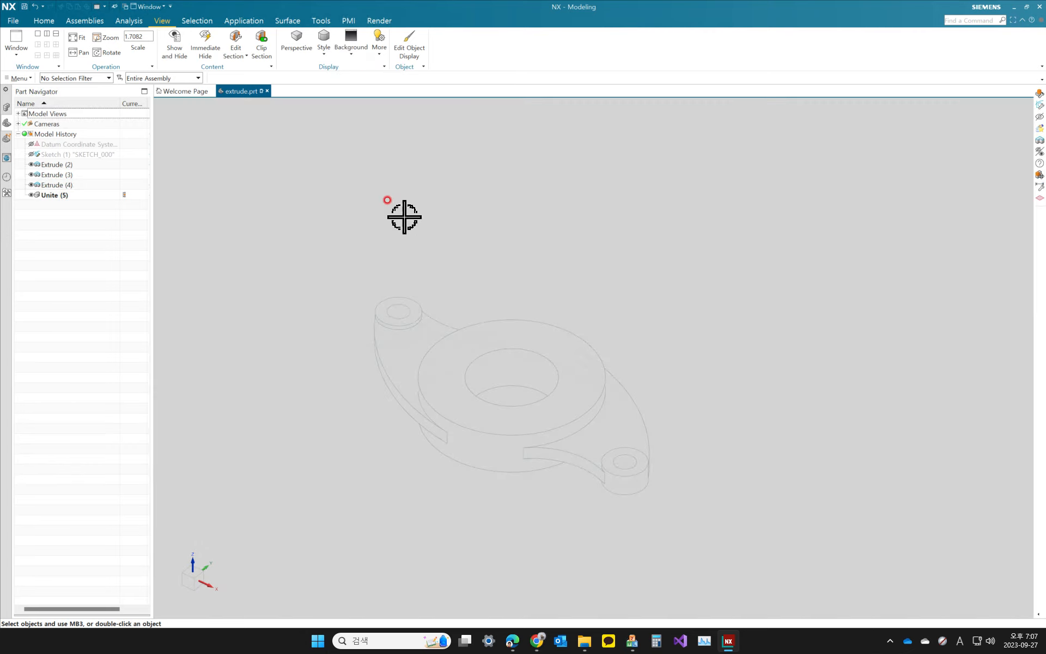
{"action": "left_click", "coordinate": [326, 58]}
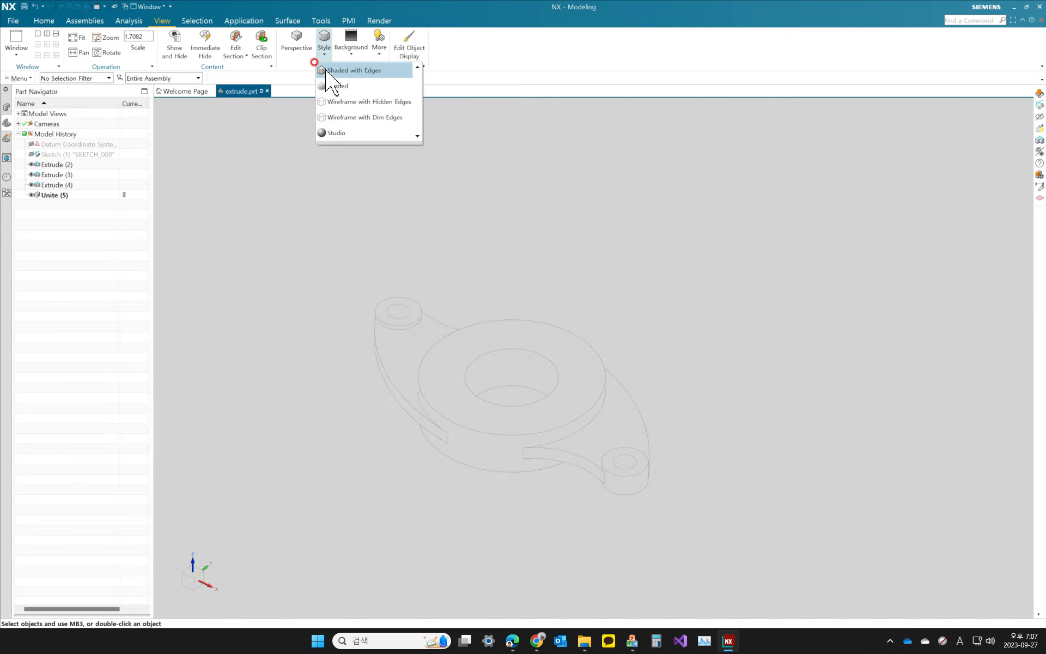
{"action": "left_click", "coordinate": [333, 73]}
{"action": "scroll", "coordinate": [561, 281], "scroll_direction": "up", "scroll_amount": 3}
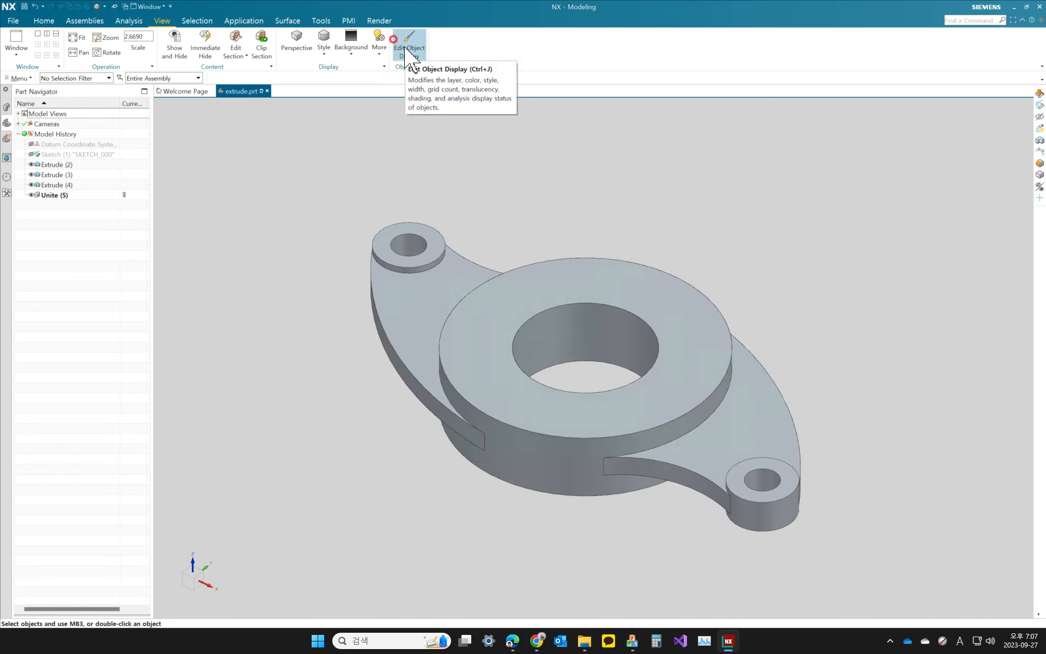
Step: Start Edit Object Display and restrict selection to faces, trying it on the central ring's top face and clearing that selection
{"action": "left_click", "coordinate": [407, 51]}
{"action": "left_click", "coordinate": [479, 300]}
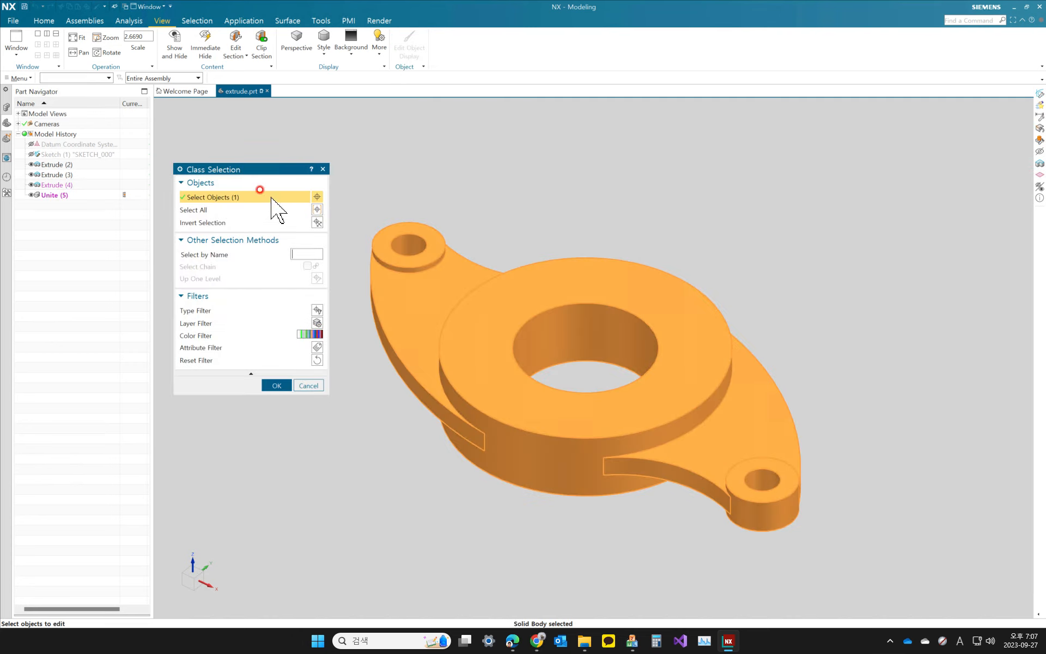
{"action": "left_click", "coordinate": [438, 265], "text": "shift"}
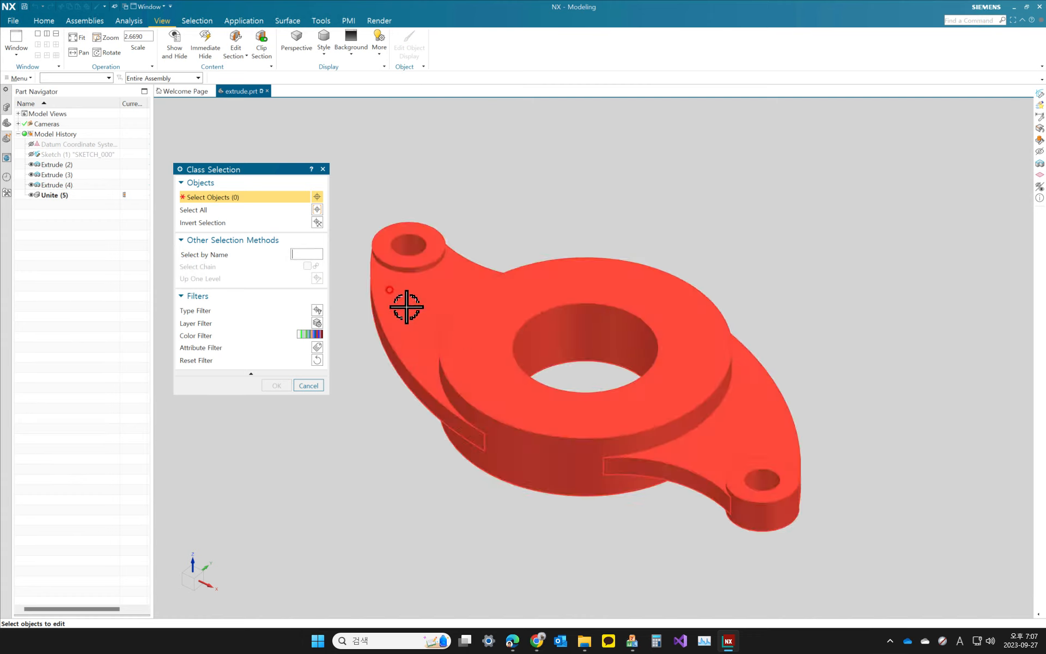
{"action": "left_click", "coordinate": [100, 78]}
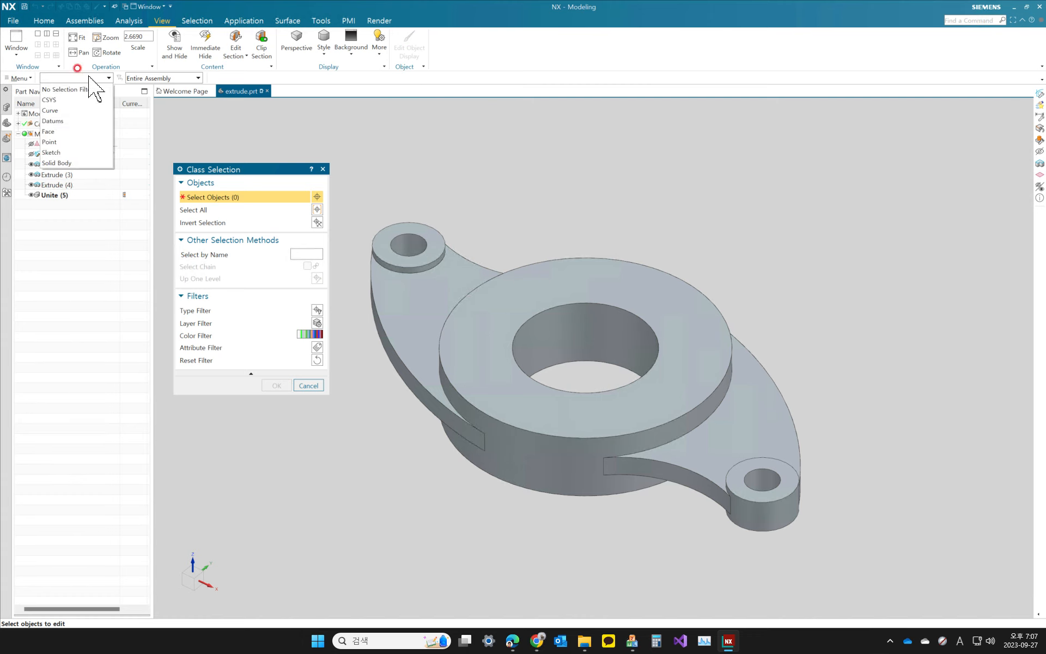
{"action": "left_click", "coordinate": [66, 133]}
{"action": "left_click", "coordinate": [497, 407]}
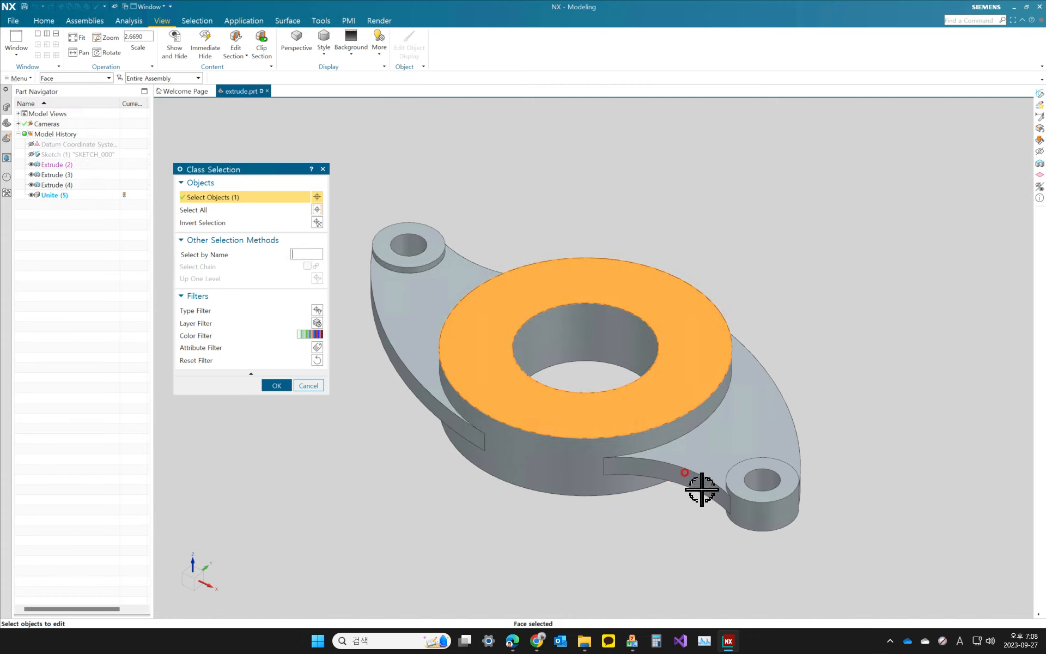
{"action": "left_click", "coordinate": [591, 401], "text": "shift"}
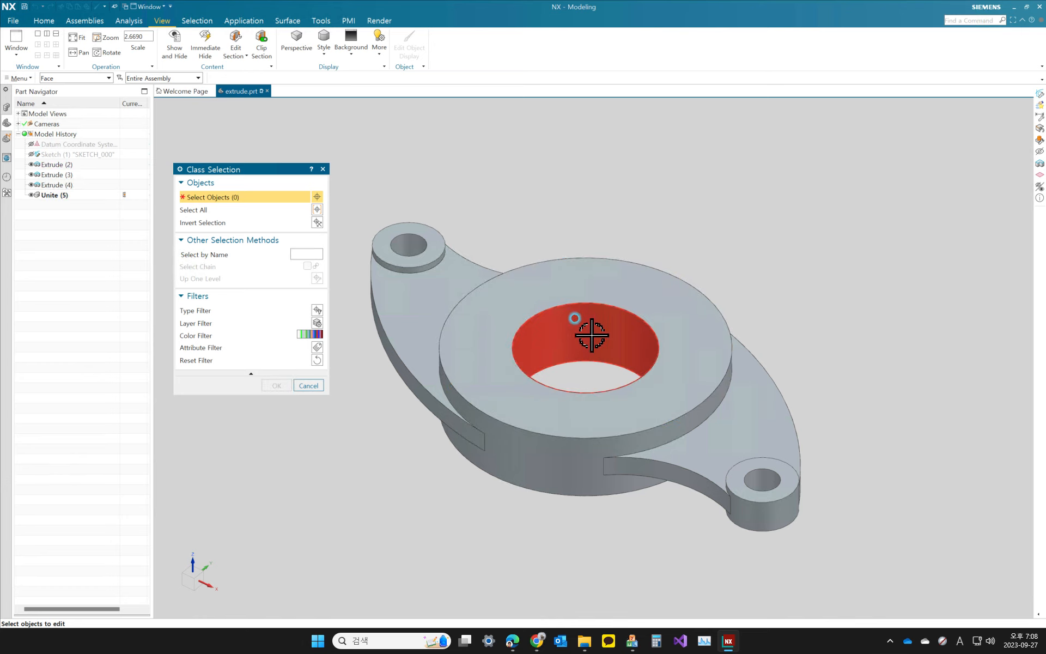
Step: Color the inner cylindrical faces of the central bore and both ear holes blue
{"action": "left_click", "coordinate": [588, 334]}
{"action": "left_click", "coordinate": [407, 243]}
{"action": "left_click", "coordinate": [761, 477]}
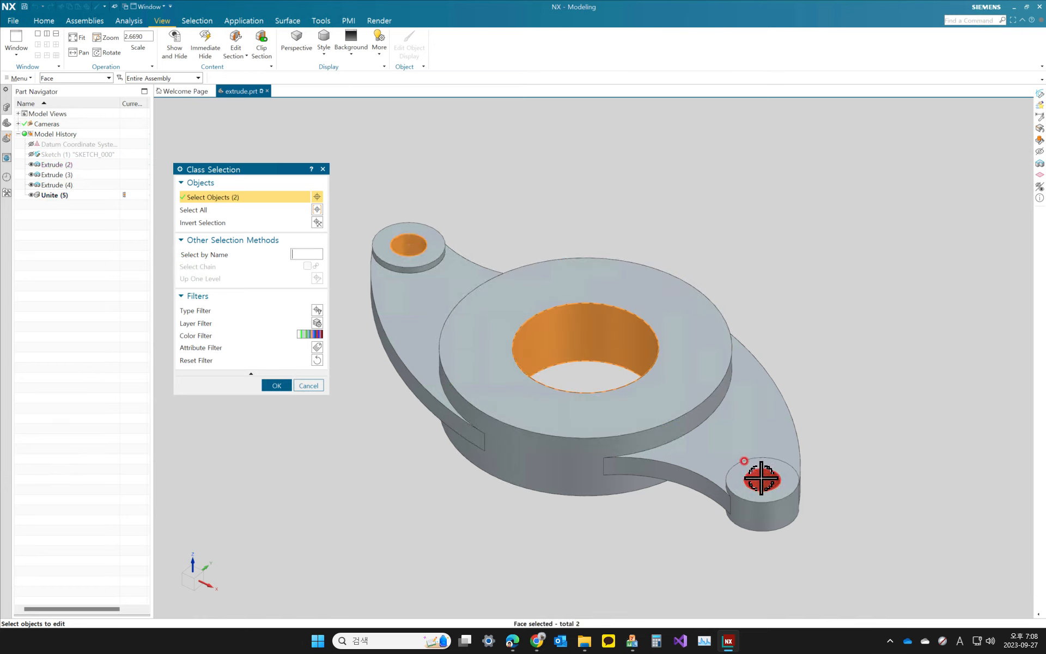
{"action": "left_click", "coordinate": [275, 385]}
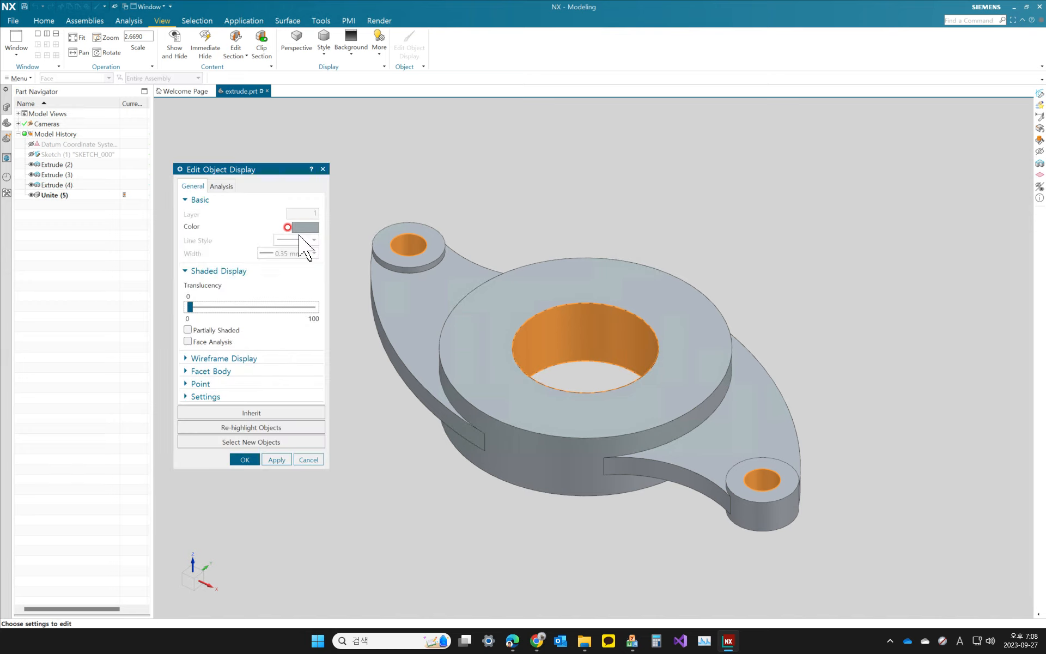
{"action": "left_click", "coordinate": [303, 227]}
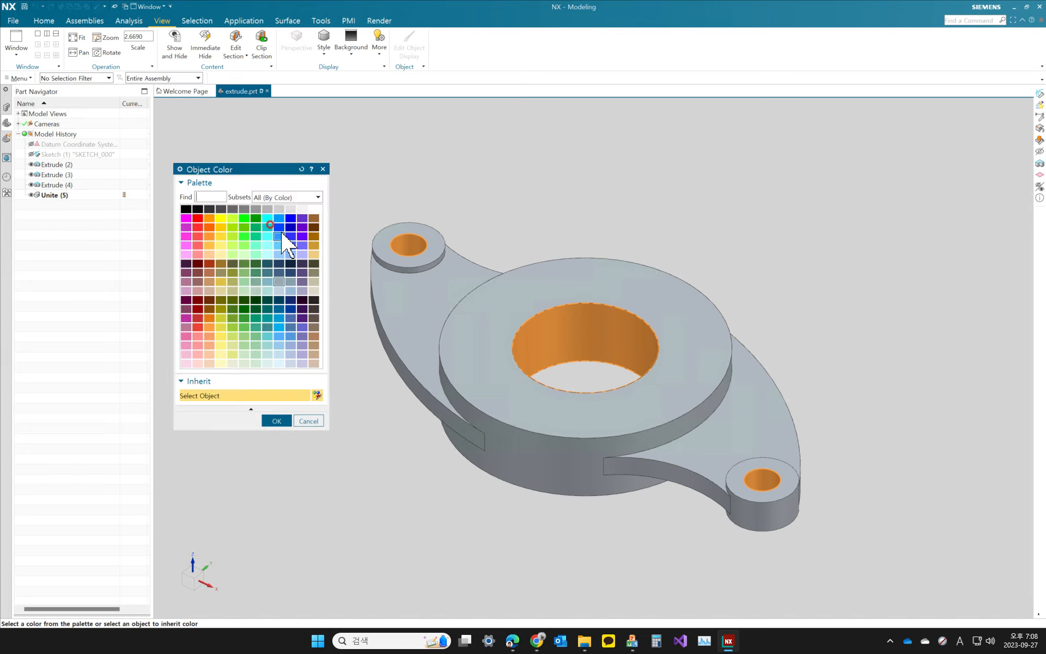
{"action": "left_click", "coordinate": [279, 227]}
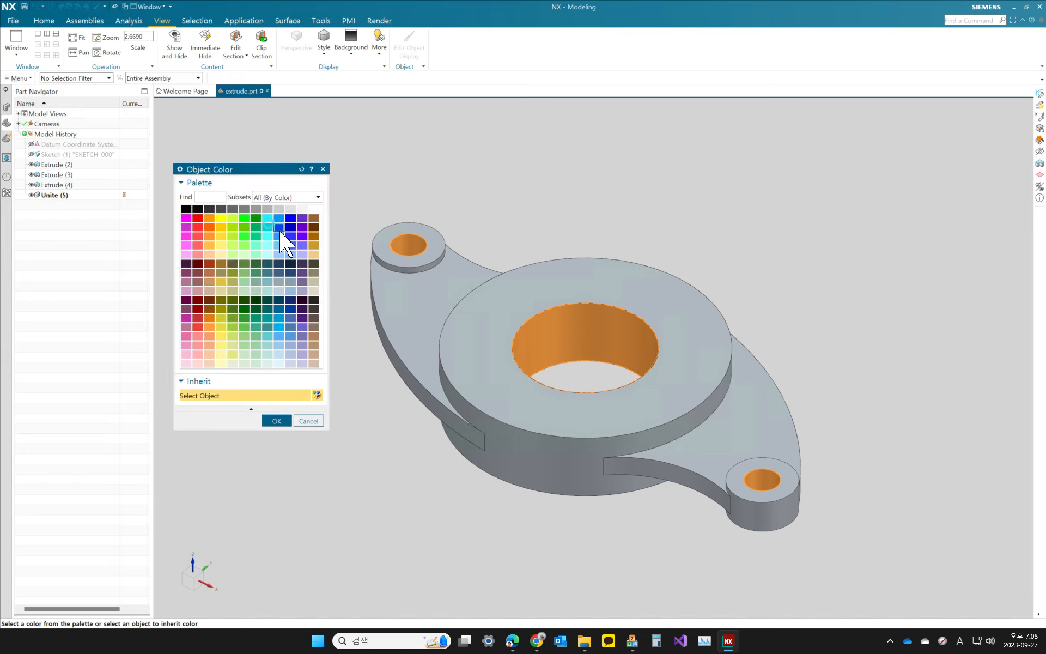
{"action": "left_click", "coordinate": [276, 421]}
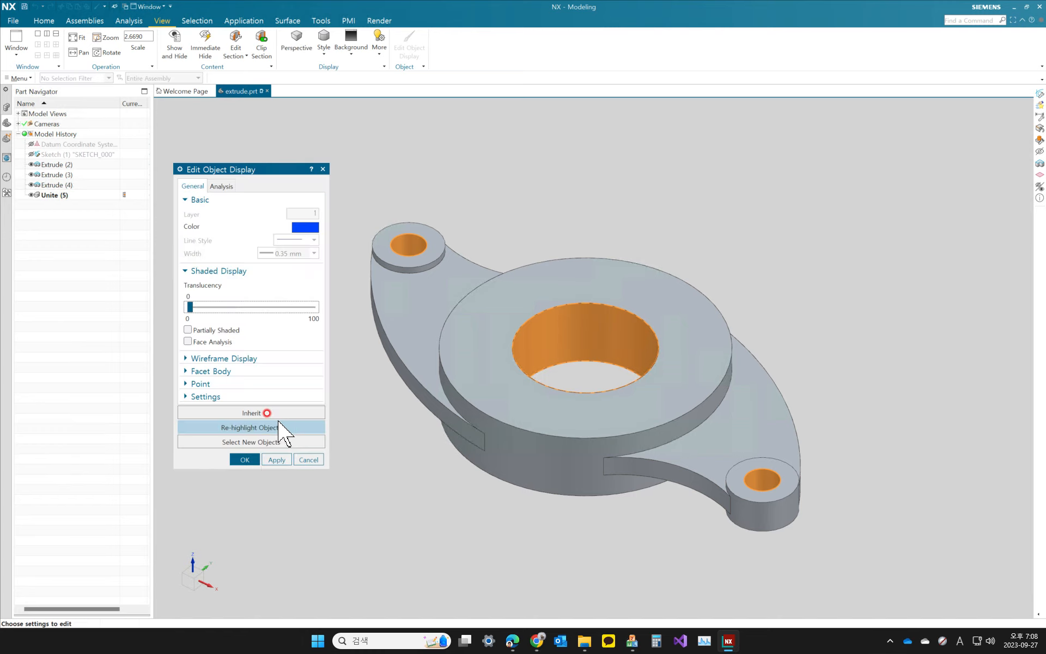
{"action": "left_click", "coordinate": [254, 462]}
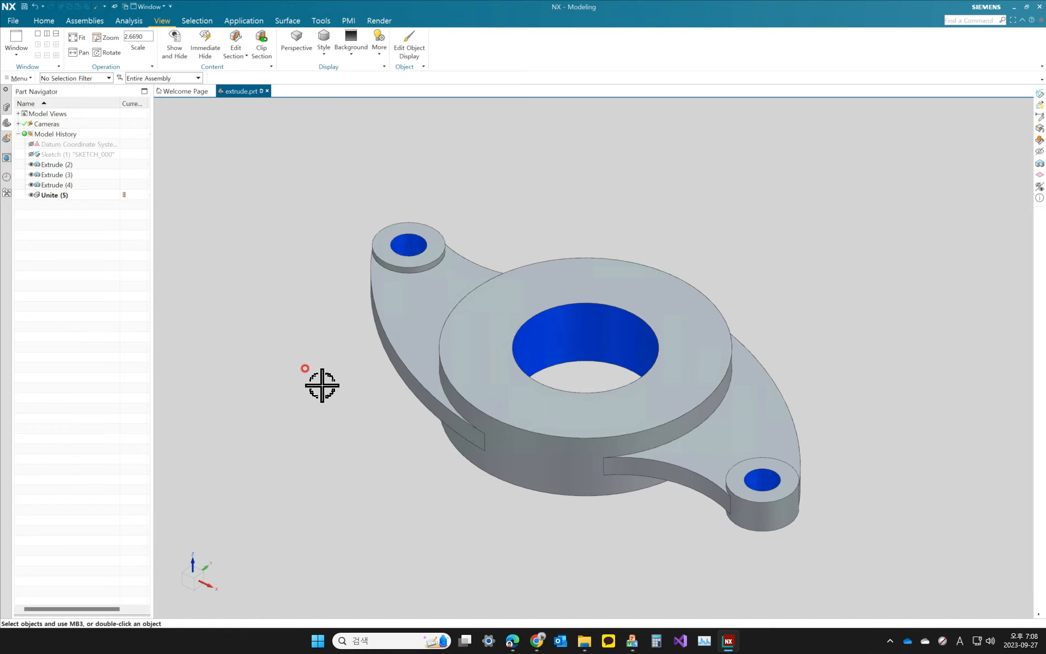
{"action": "middle_click_drag", "start_coordinate": [322, 385], "coordinate": [345, 401]}
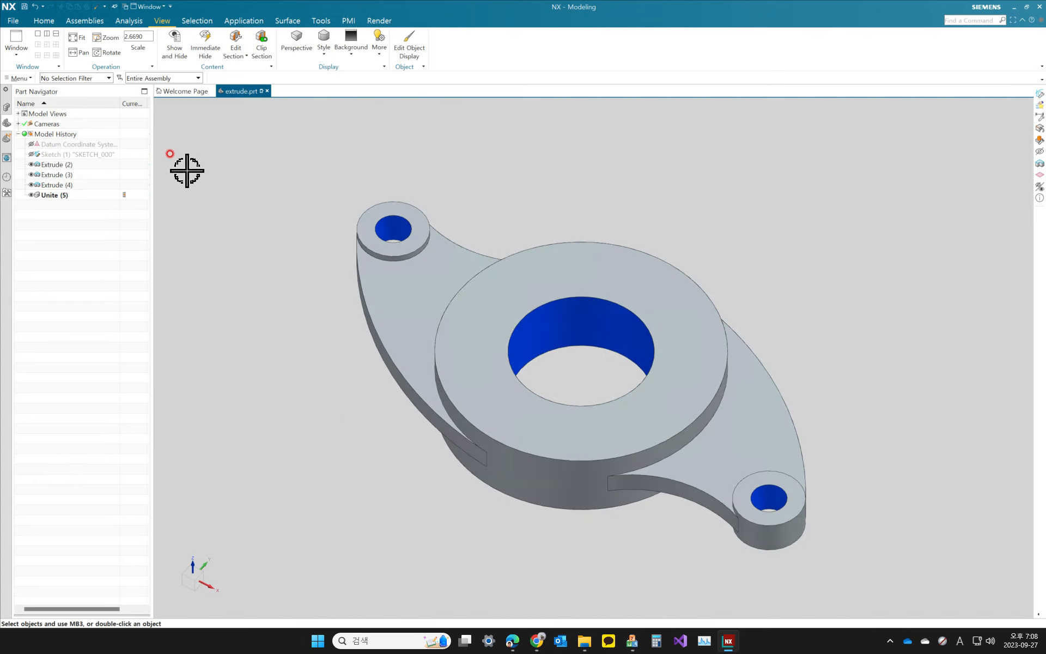
Step: Save the finished flange part under its existing file name
{"action": "left_click", "coordinate": [13, 22]}
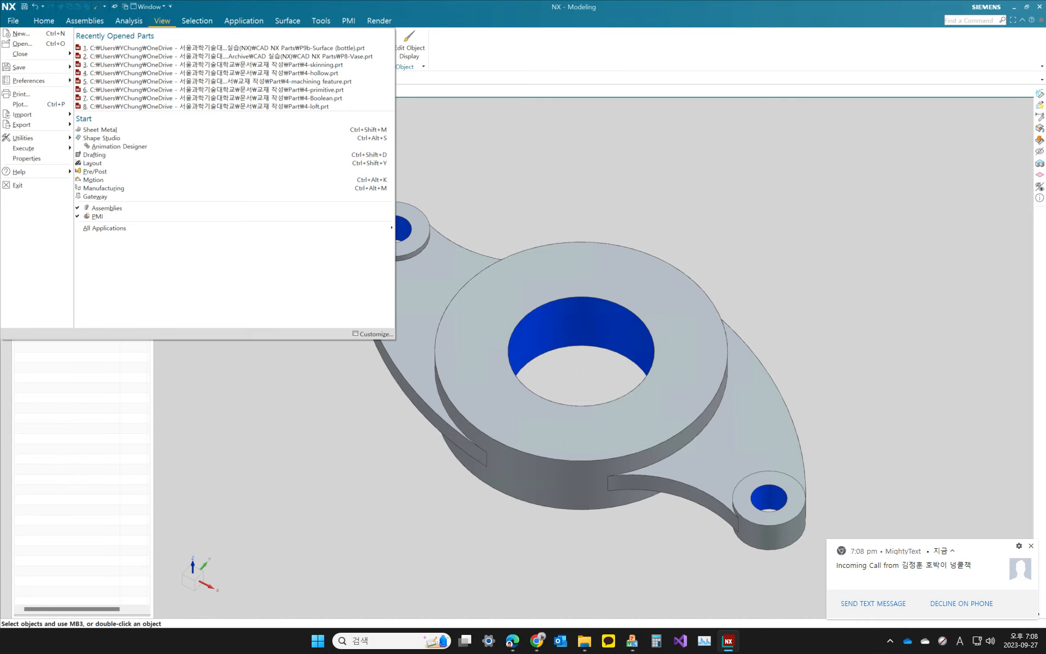
{"action": "key", "text": "Escape"}
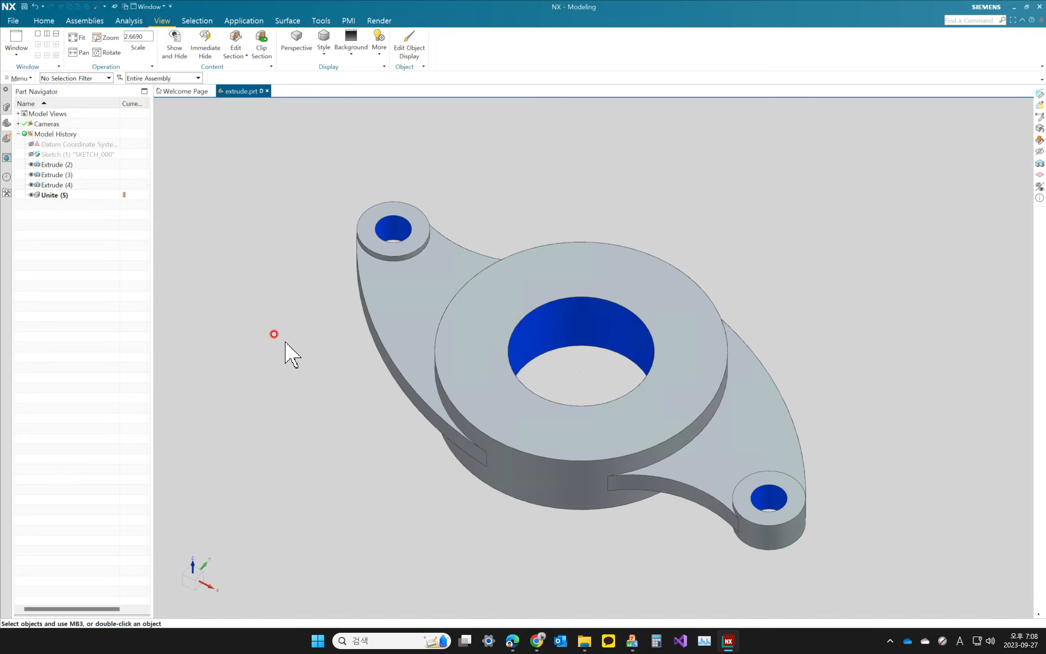
{"action": "left_click", "coordinate": [13, 21]}
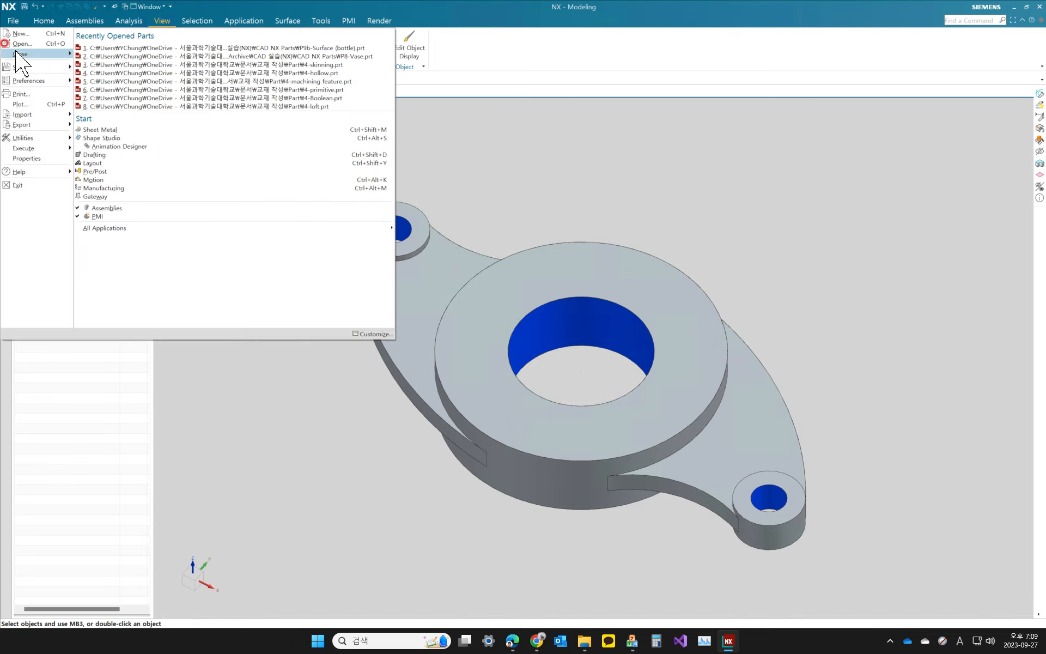
{"action": "mouse_move", "coordinate": [19, 67]}
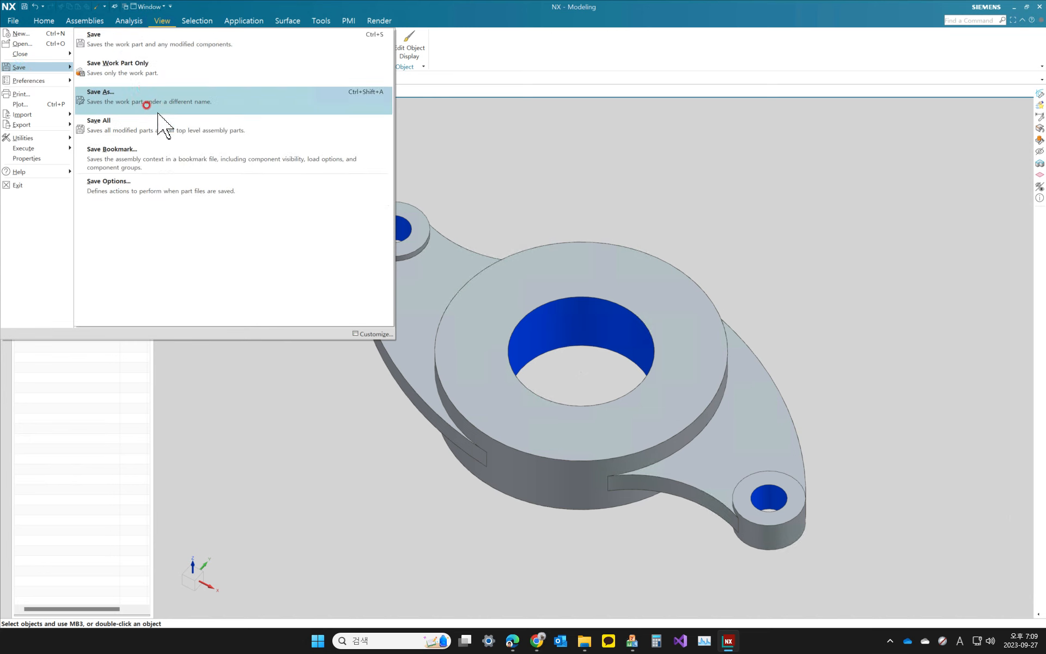
{"action": "left_click", "coordinate": [118, 46]}
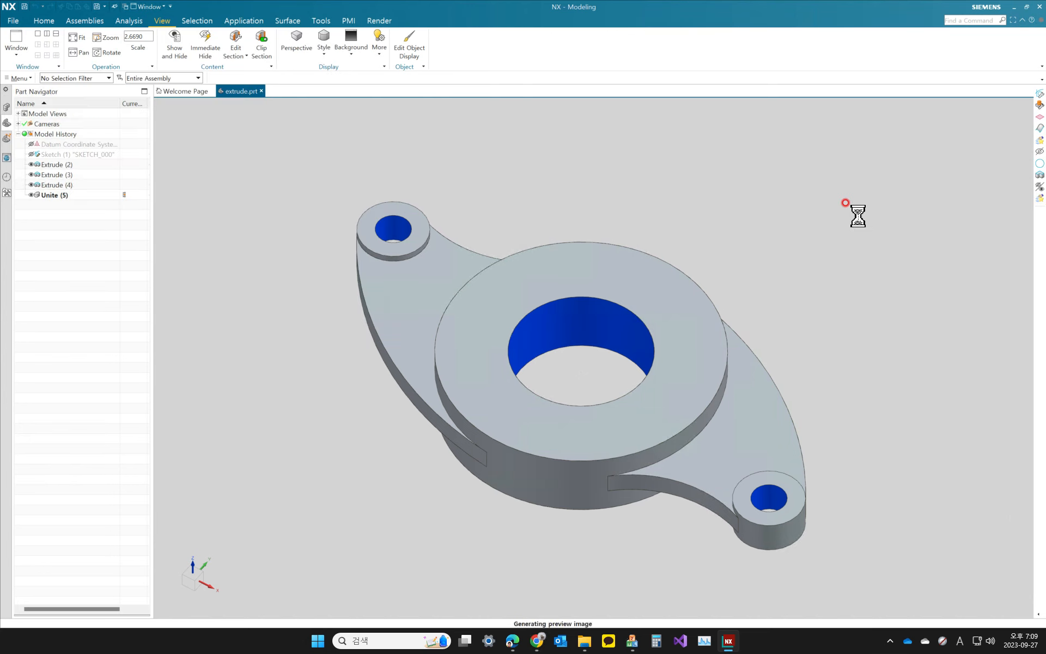